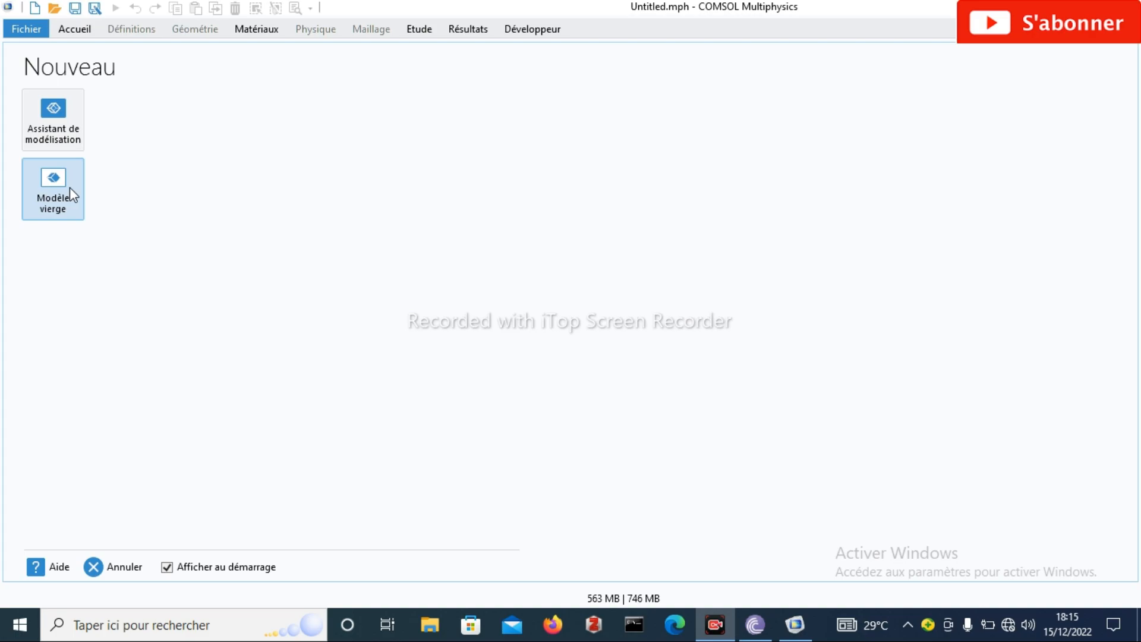
# Create a blank model and add a 3D component to it
pyautogui.click(58, 192)
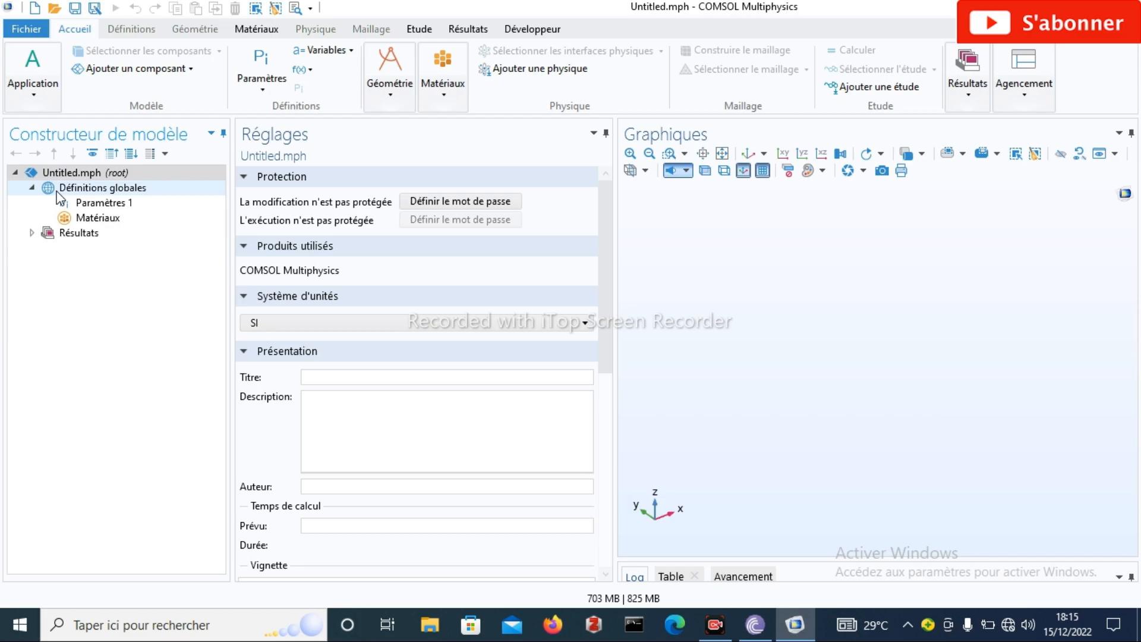
pyautogui.click(190, 69)
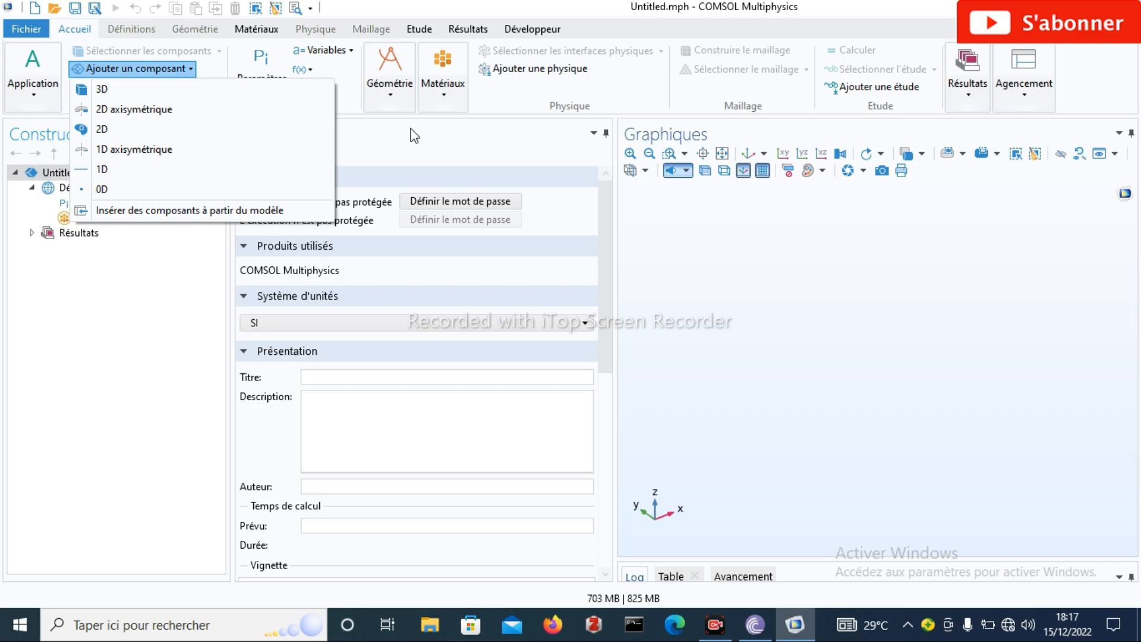
pyautogui.click(129, 90)
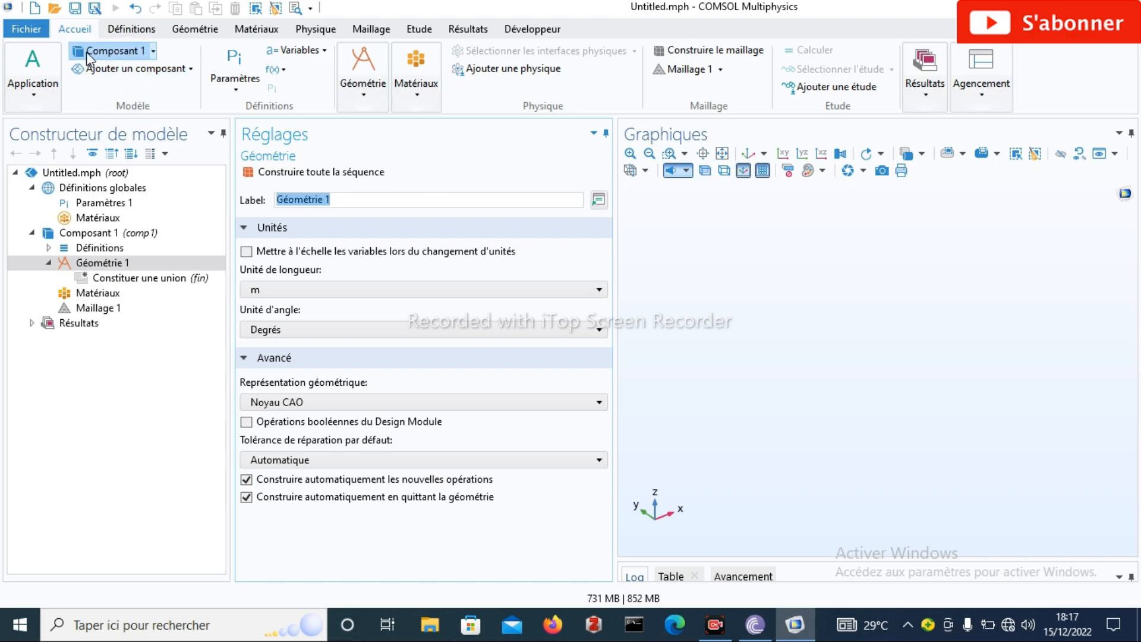
# Look over the definition, geometry, physics and mesh commands available for the 3D component
pyautogui.click(126, 31)
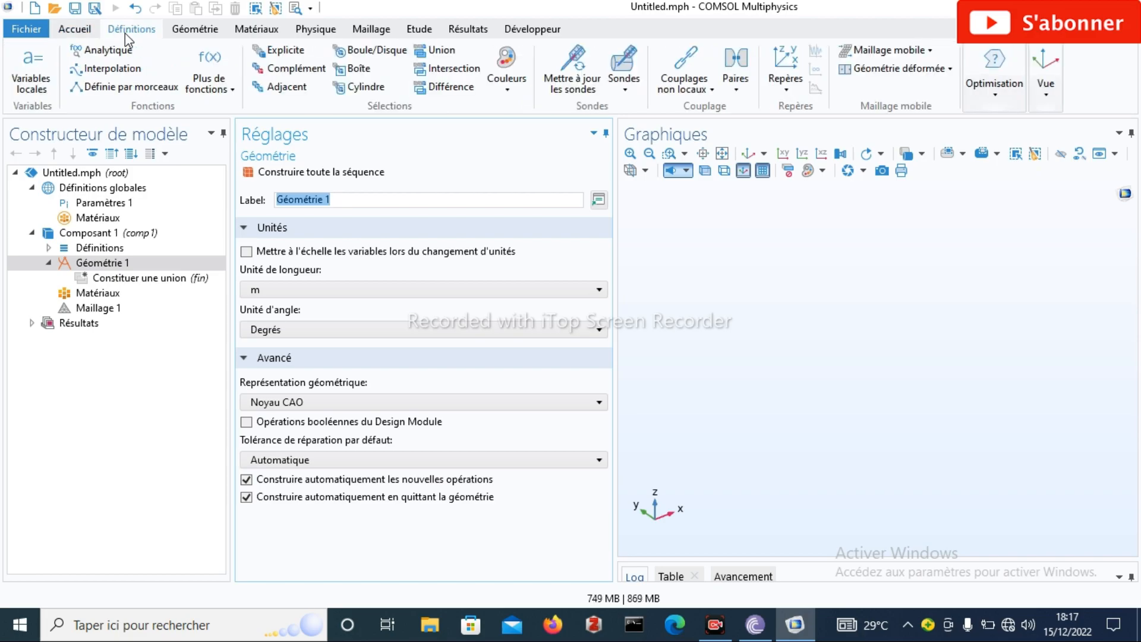
pyautogui.click(191, 31)
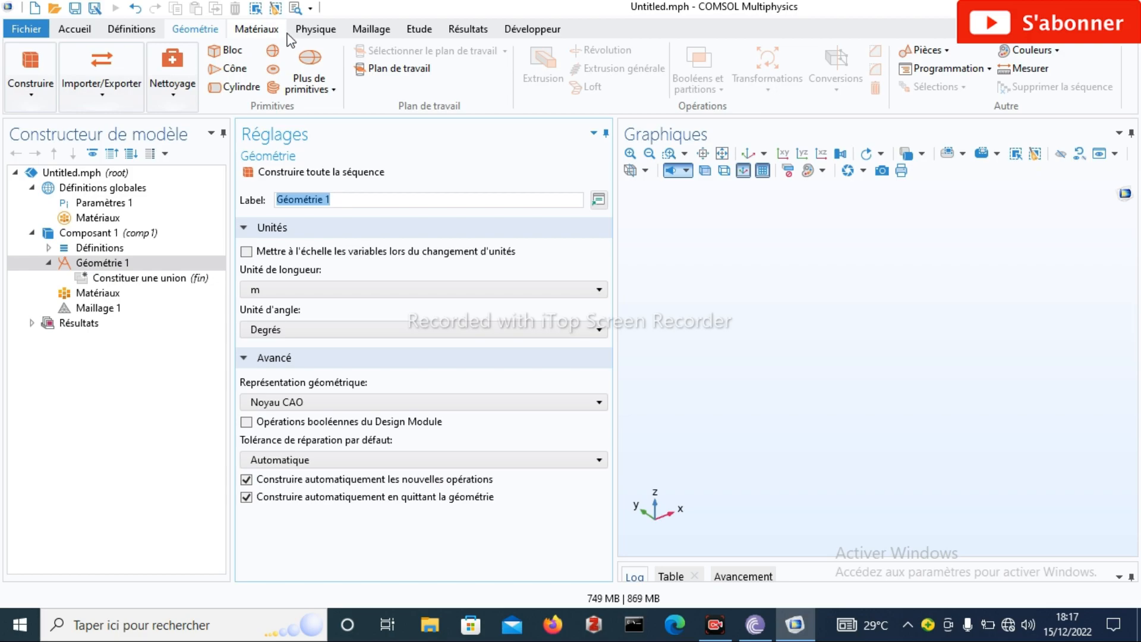
pyautogui.click(313, 37)
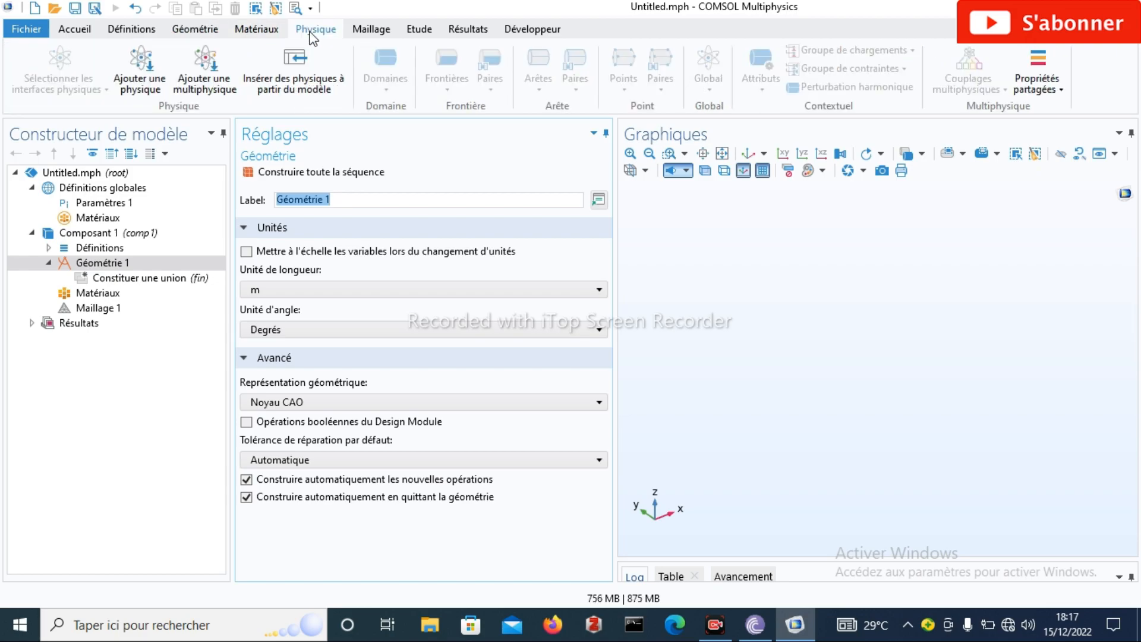
pyautogui.click(379, 31)
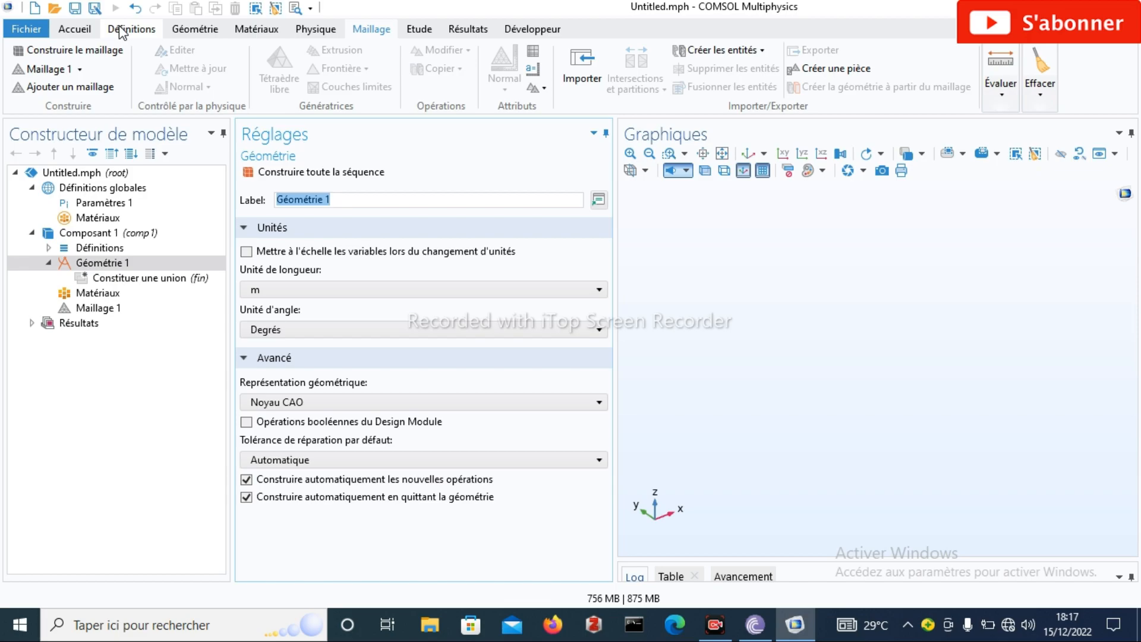
# Examine the global and local function types and the general geometry, material and window layout options
pyautogui.click(85, 30)
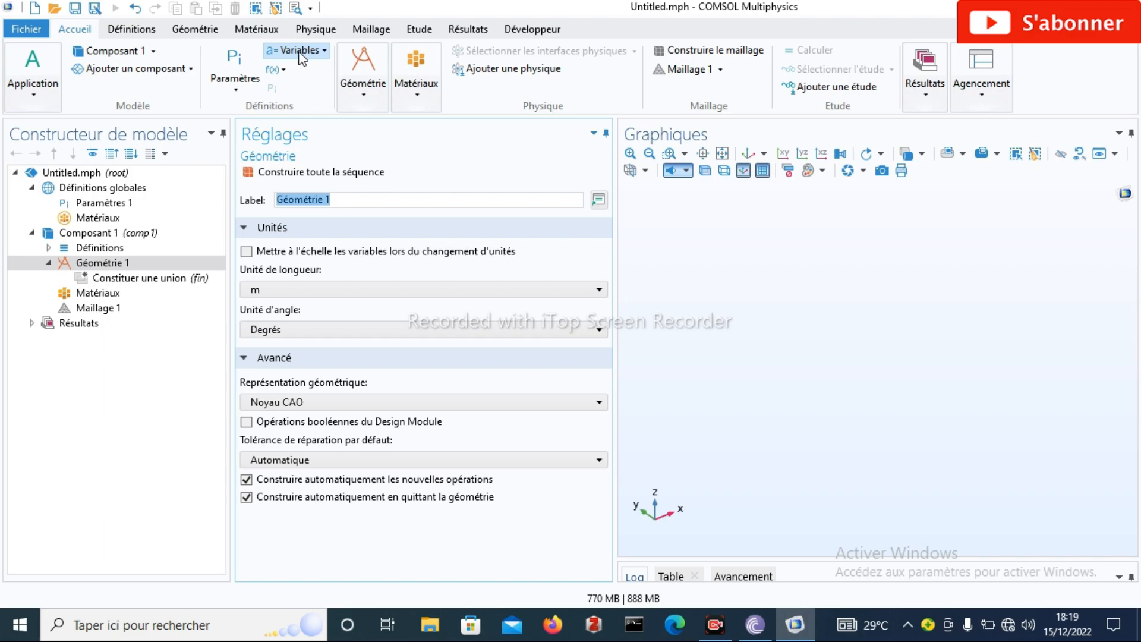
pyautogui.click(283, 70)
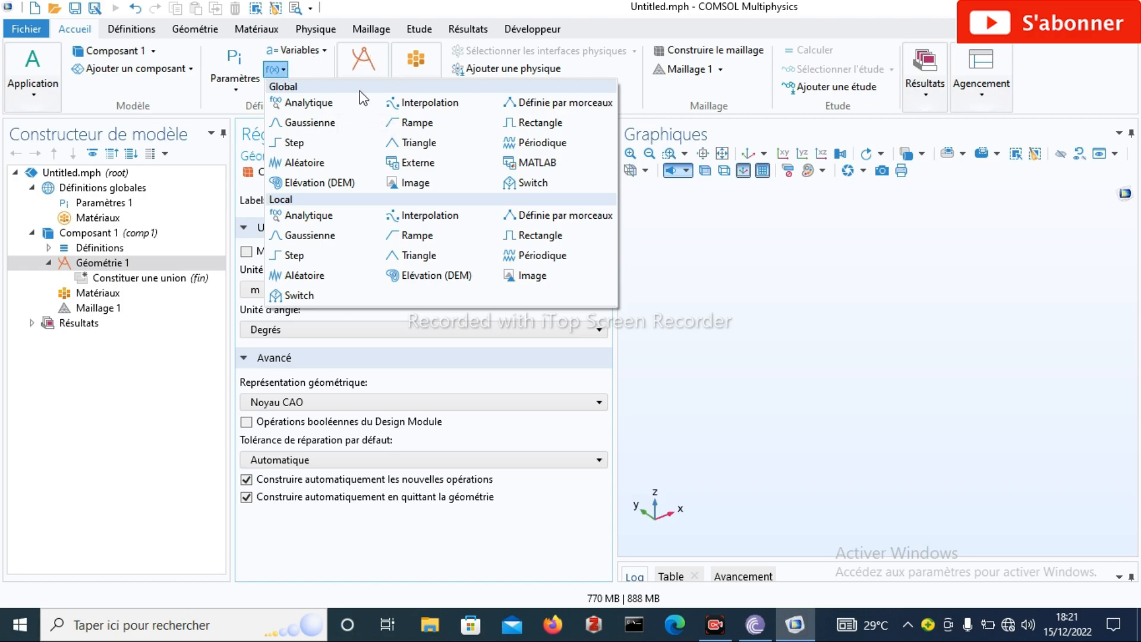
pyautogui.click(711, 242)
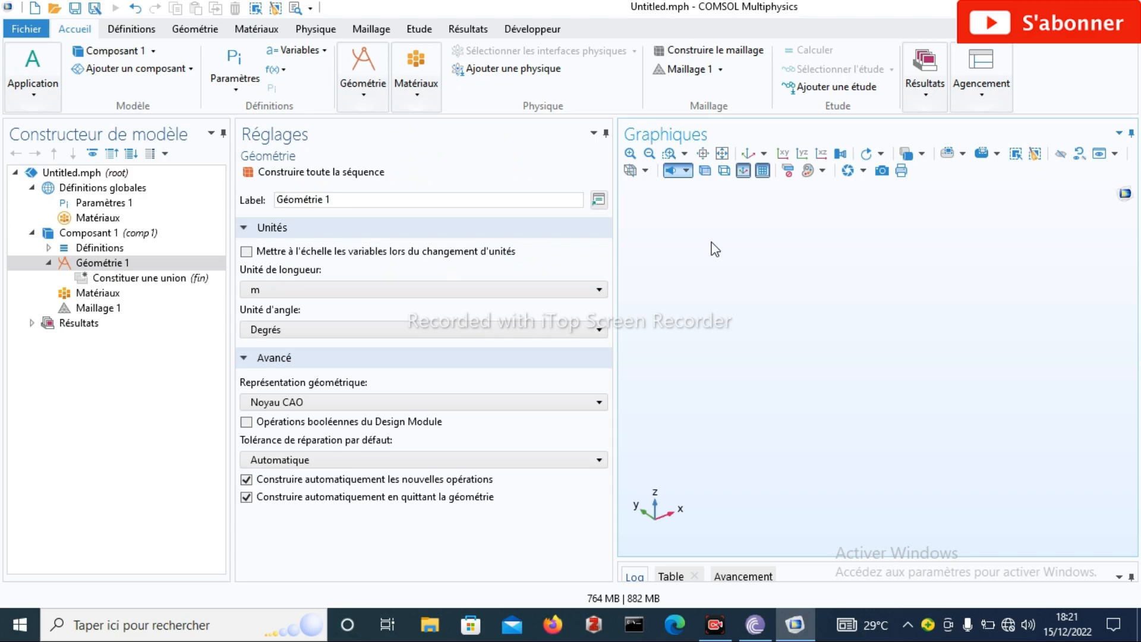
pyautogui.click(363, 97)
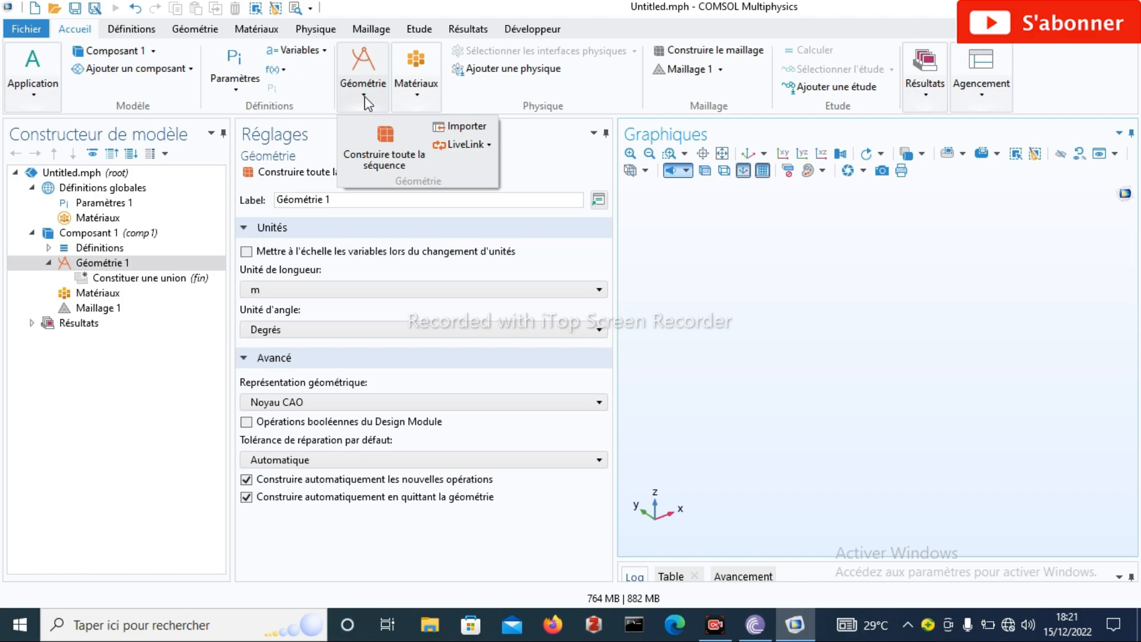
pyautogui.click(418, 98)
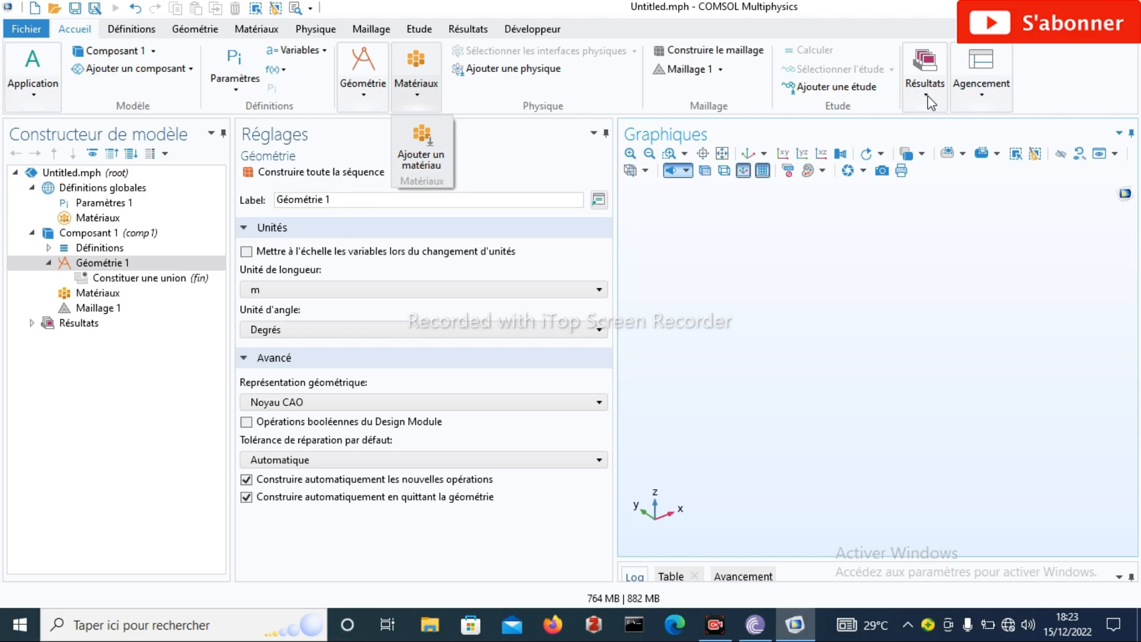
pyautogui.click(980, 92)
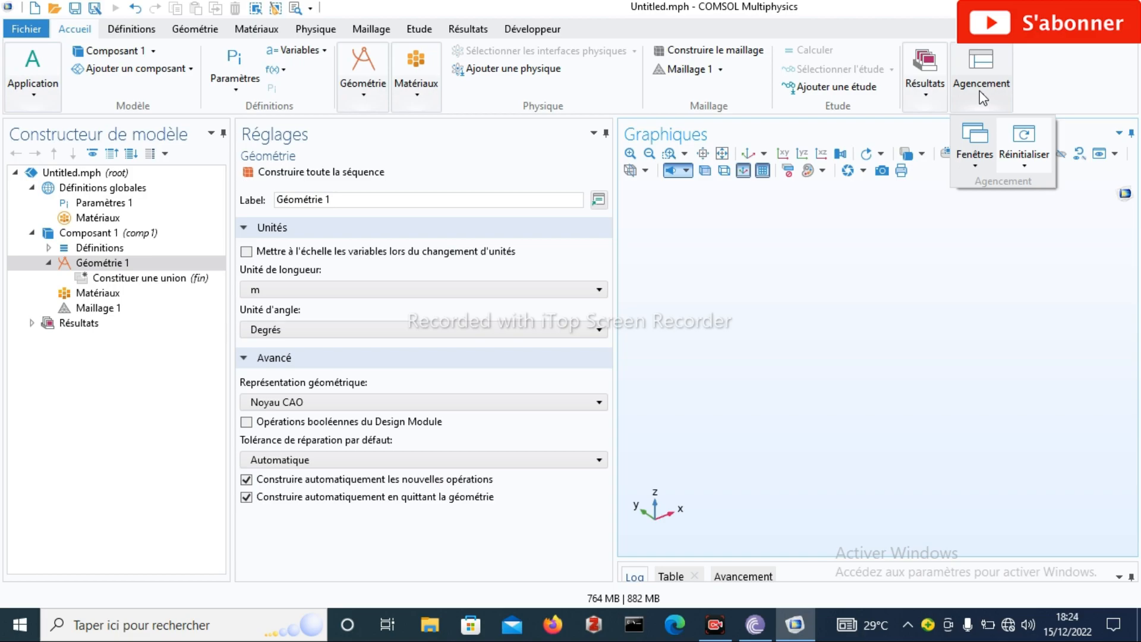
pyautogui.click(944, 247)
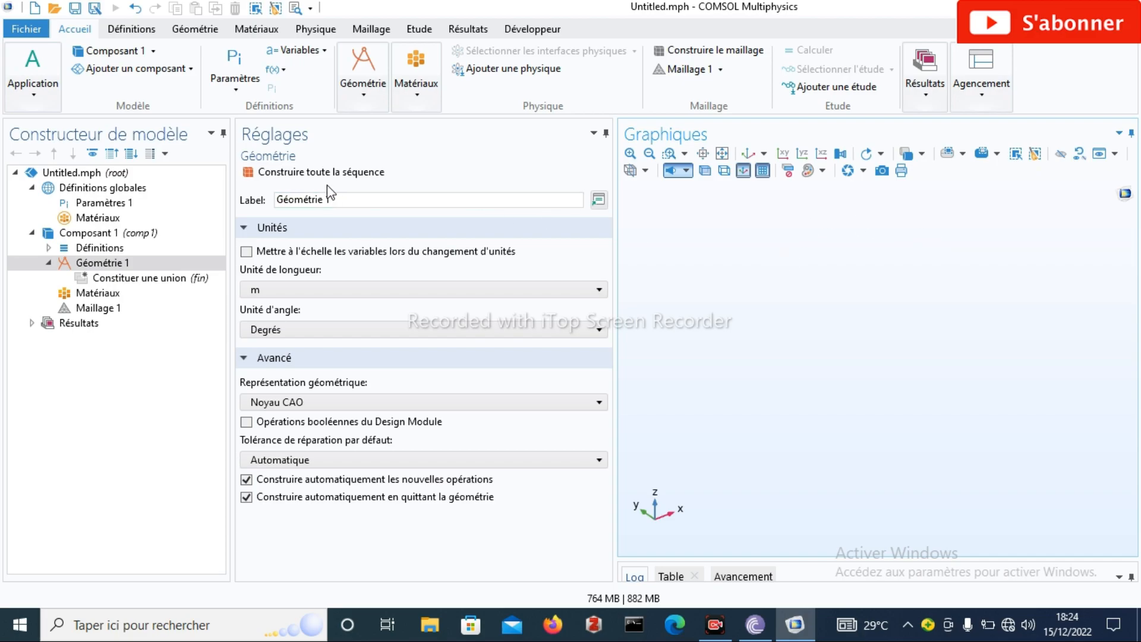
# Review the definition commands, the additional geometry primitives and the geometry import and export options
pyautogui.click(133, 30)
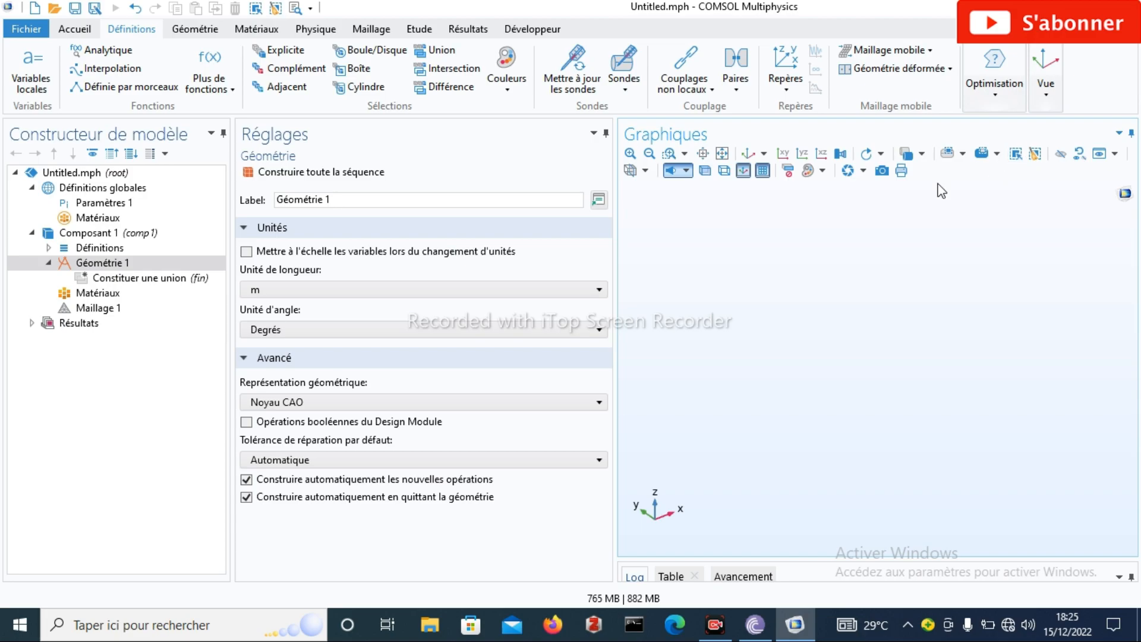
pyautogui.click(202, 36)
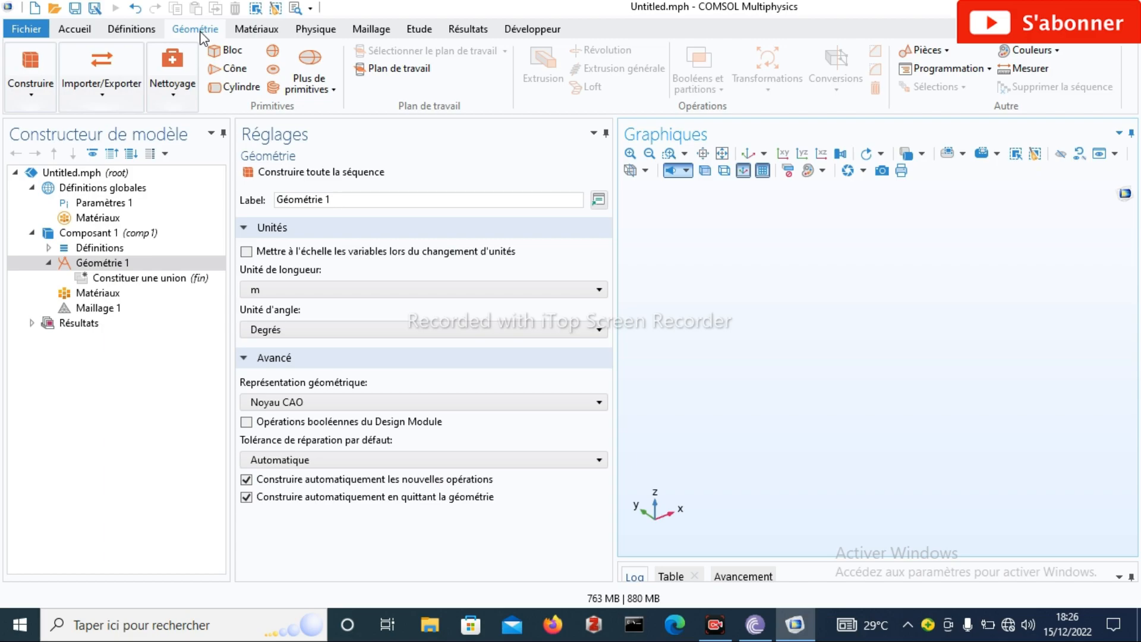
pyautogui.click(335, 92)
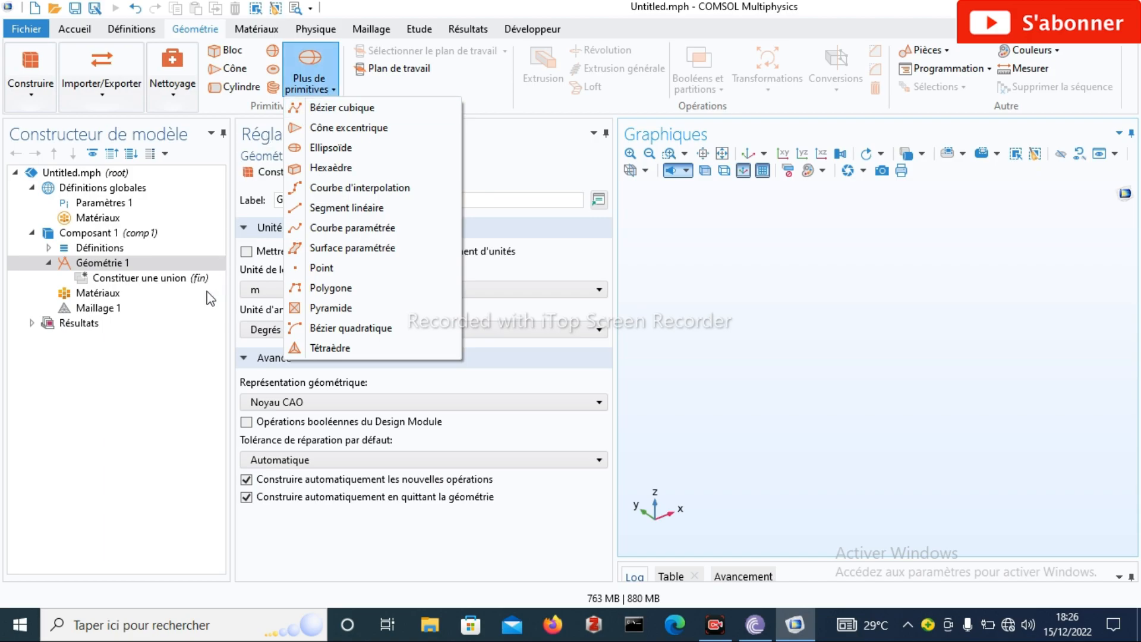
pyautogui.click(186, 348)
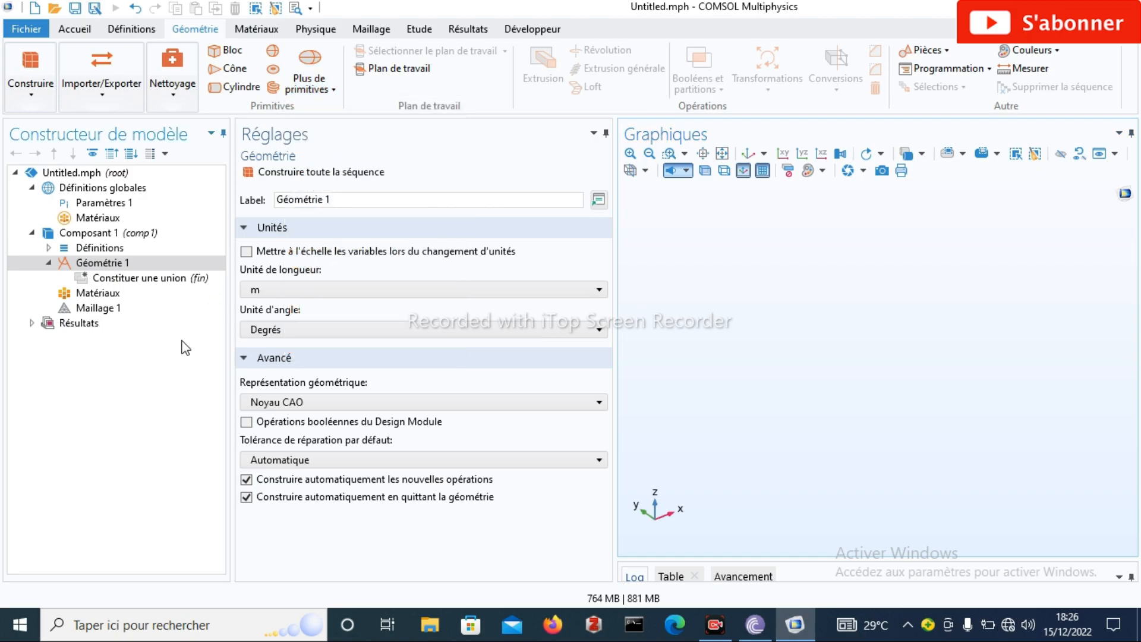
pyautogui.click(102, 96)
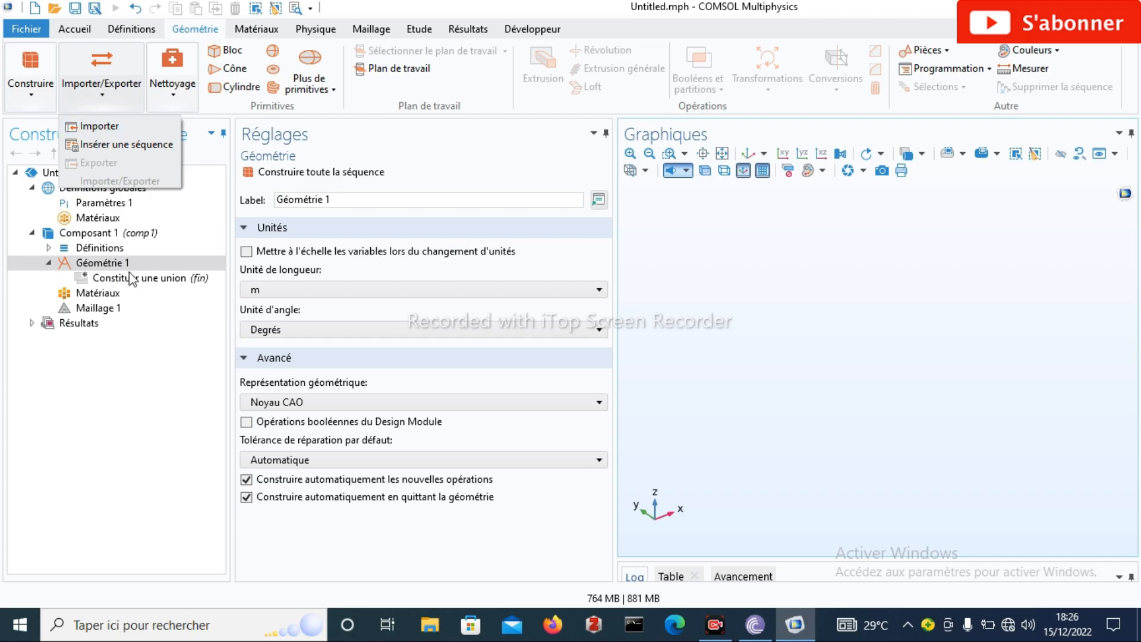
pyautogui.click(162, 321)
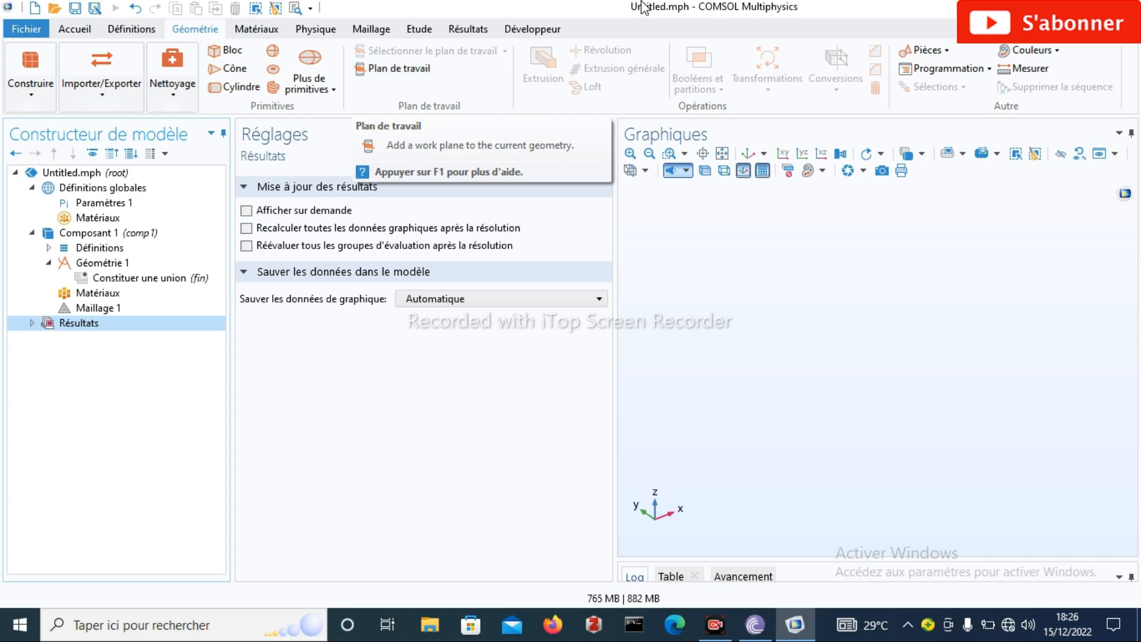
# Browse the part libraries, inspecting the Pipes parts in the COMSOL Multiphysics library, and return to the geometry commands
pyautogui.click(944, 52)
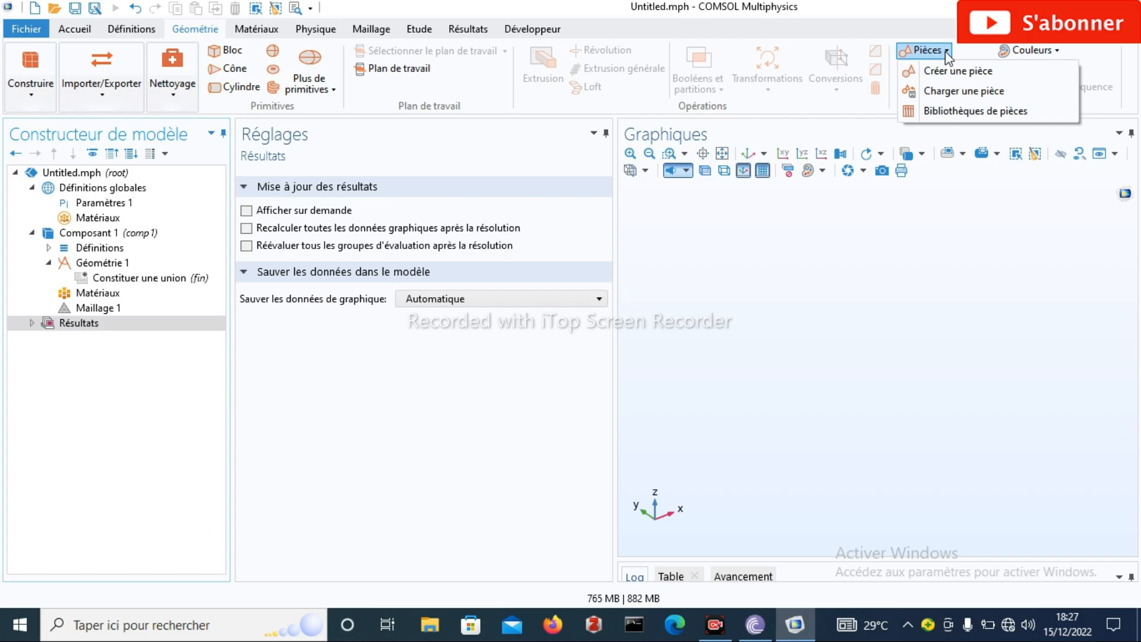
pyautogui.click(1002, 113)
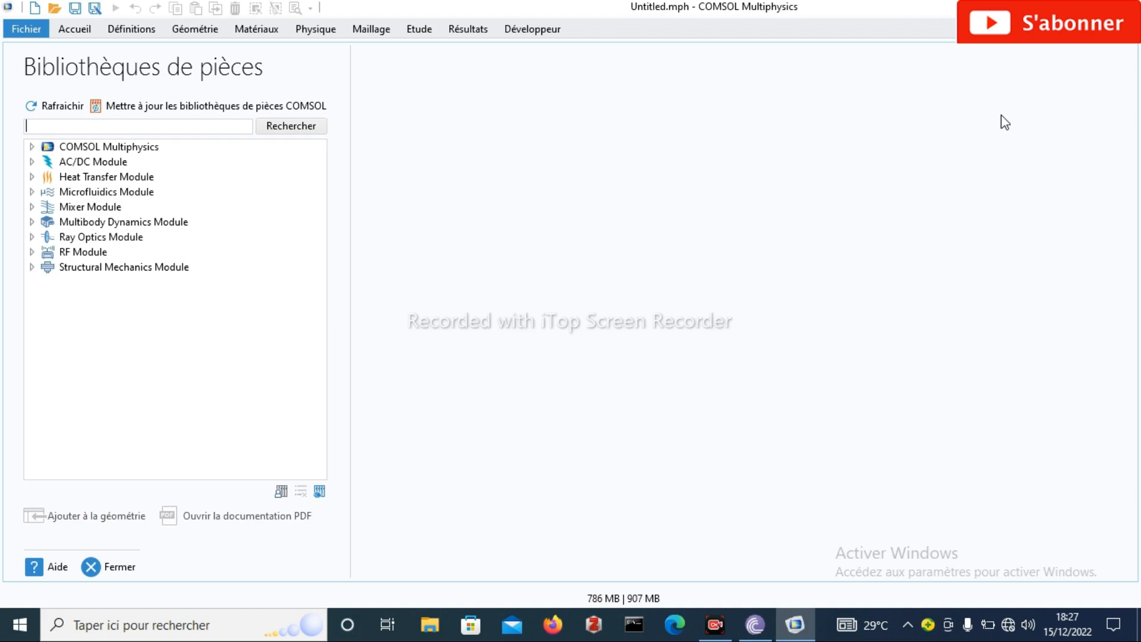
pyautogui.click(32, 146)
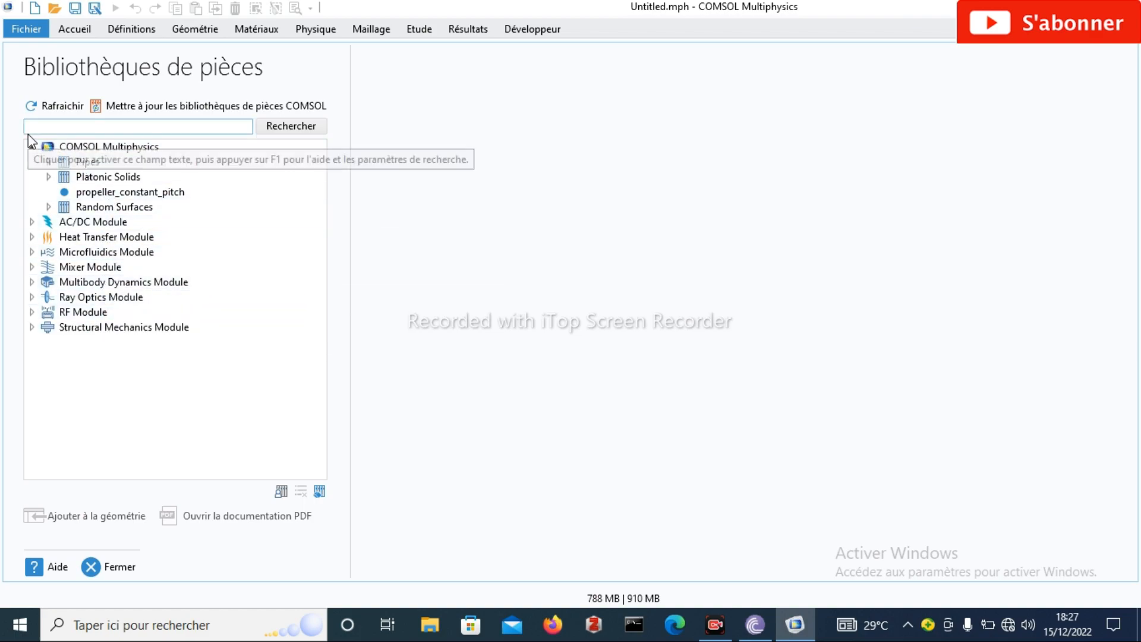
pyautogui.click(49, 161)
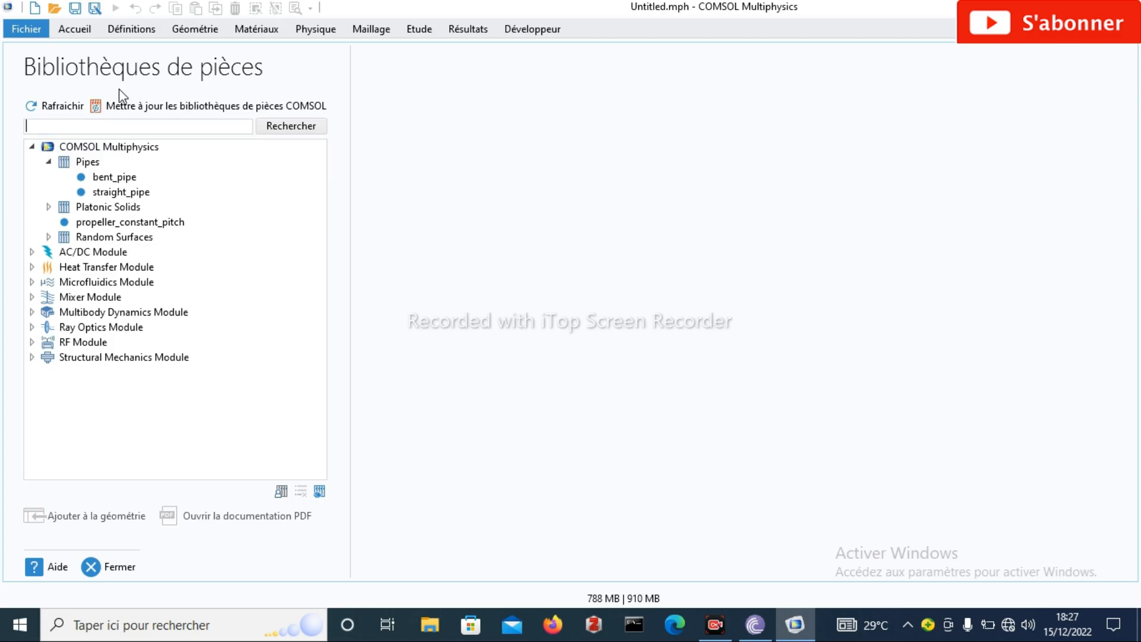
pyautogui.click(198, 36)
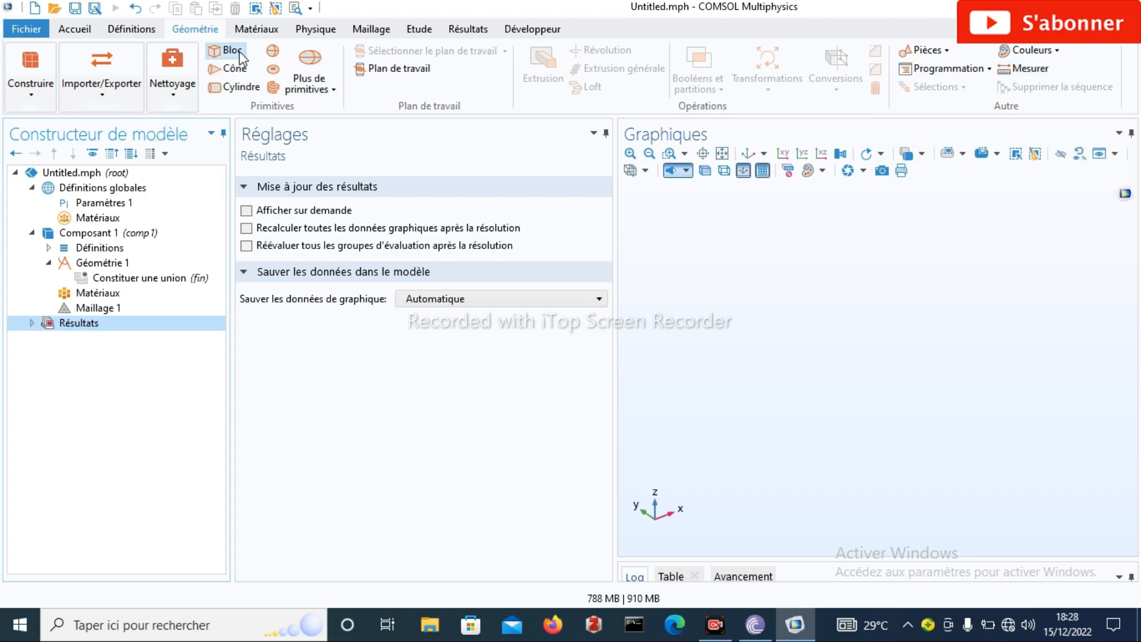
# Look over the commands available for materials, physics, mesh, study and results
pyautogui.click(244, 34)
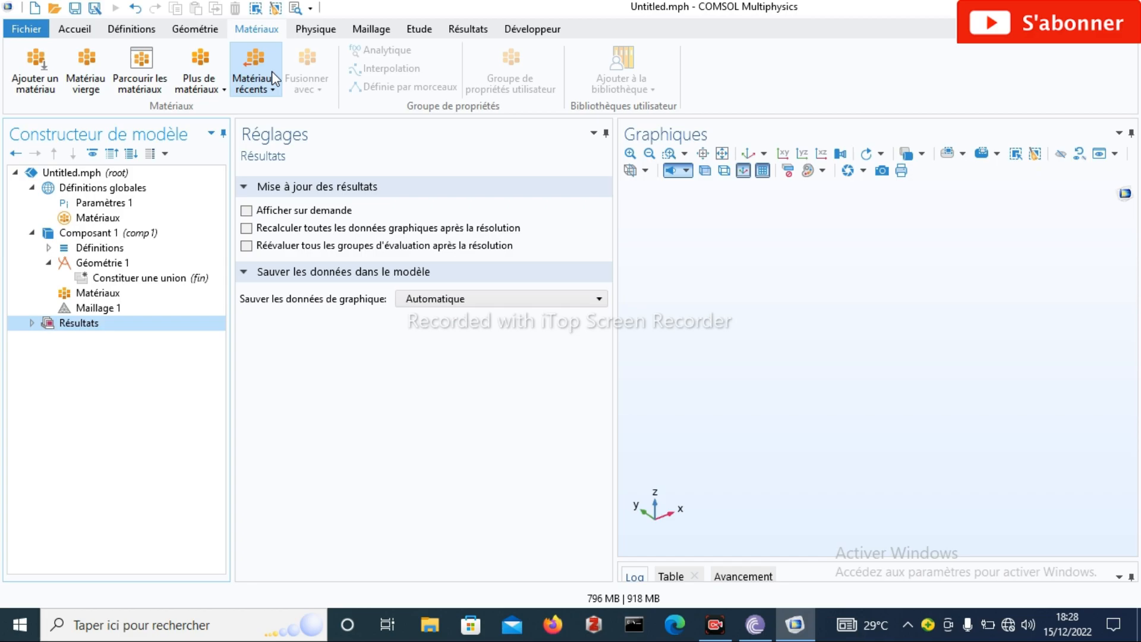
pyautogui.click(322, 31)
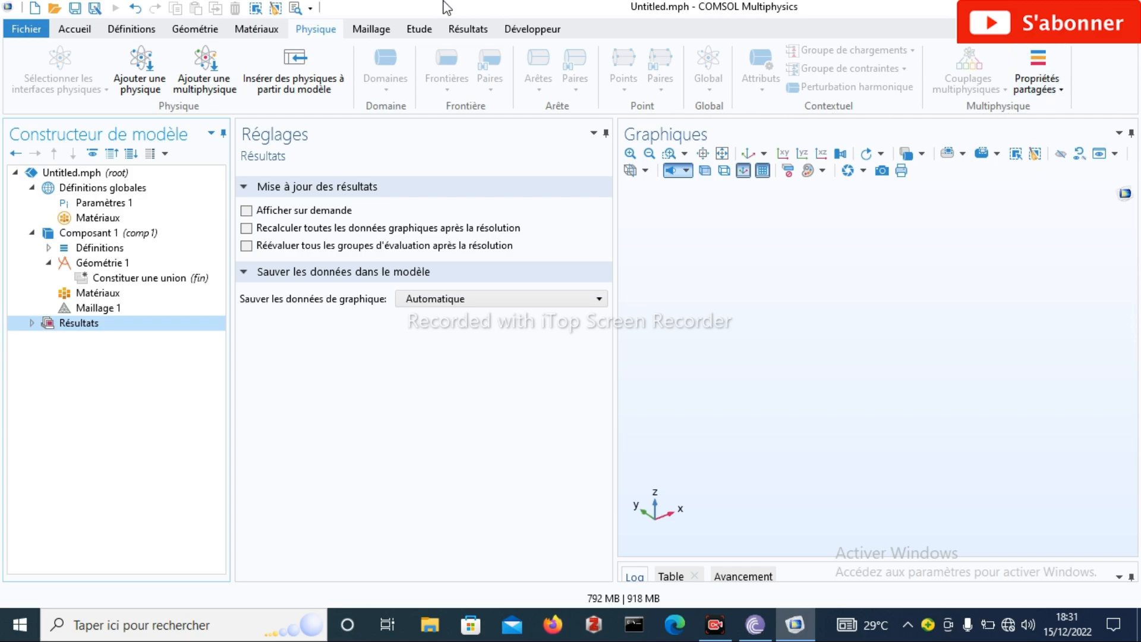
pyautogui.click(376, 27)
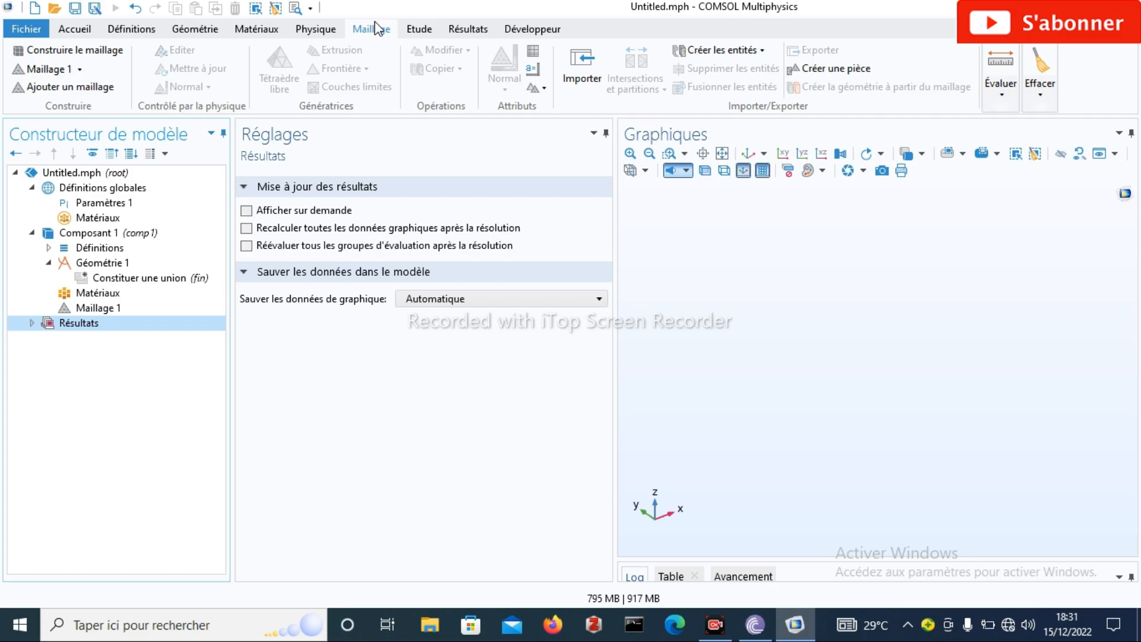
pyautogui.click(414, 28)
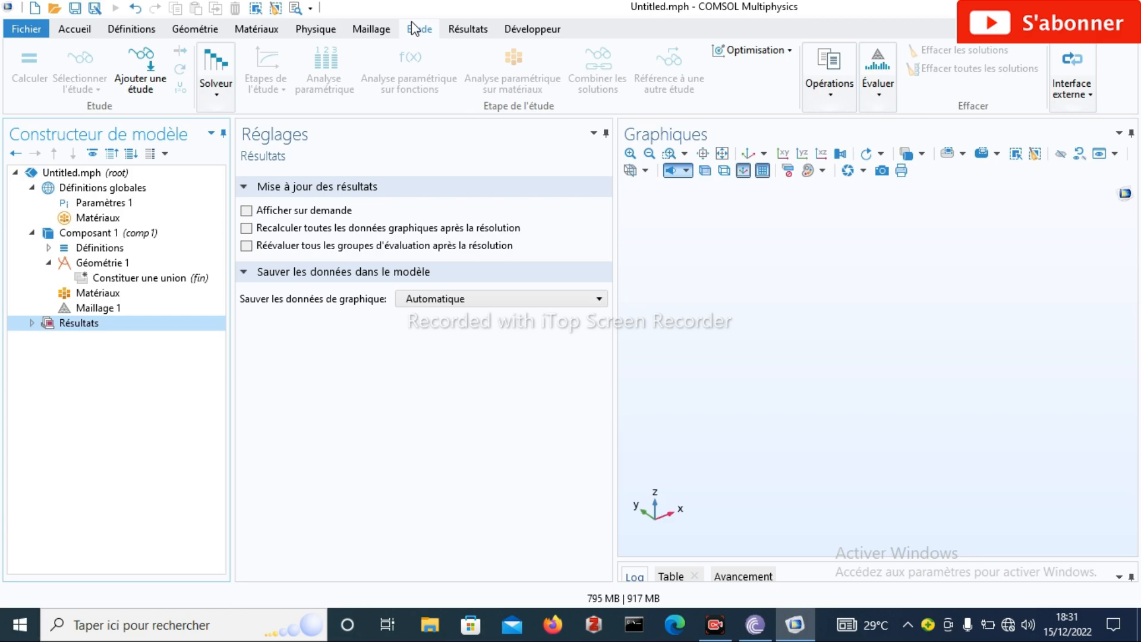
pyautogui.click(467, 29)
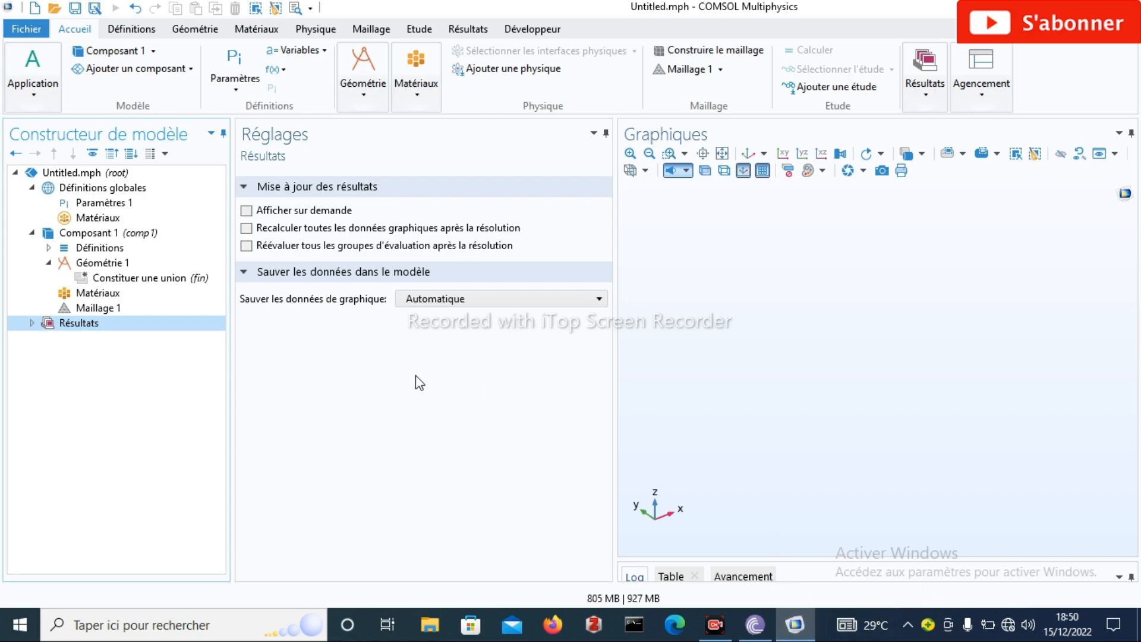
# In the global Paramètres 1 table, define parameter H with the expression 5[m] and the description "hauteur"
pyautogui.click(118, 203)
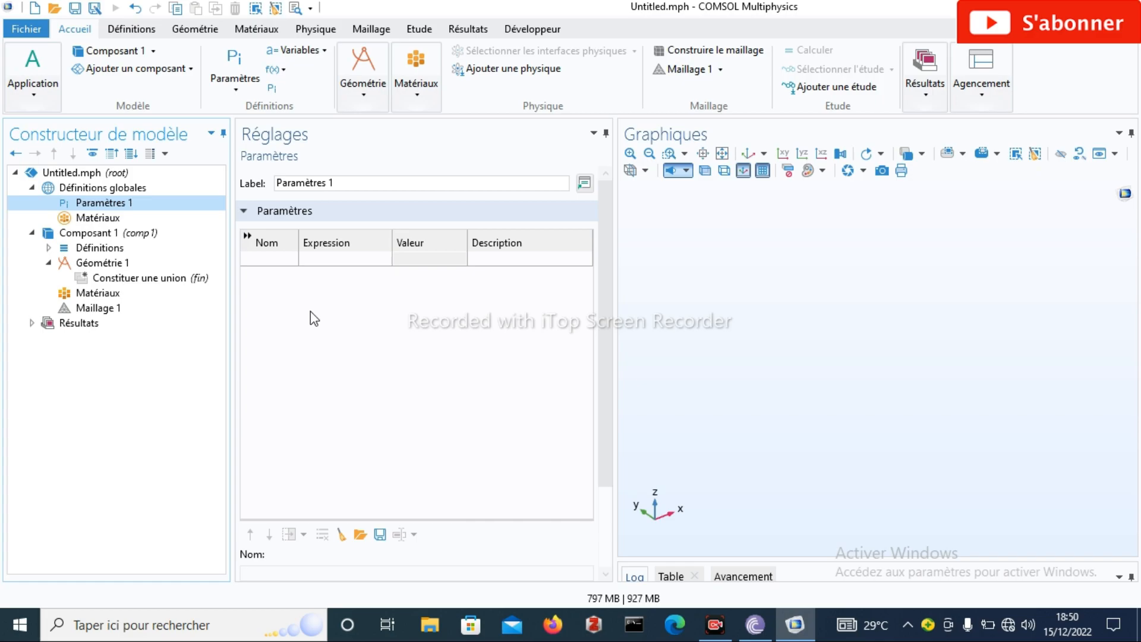
pyautogui.click(280, 260)
pyautogui.click(280, 261)
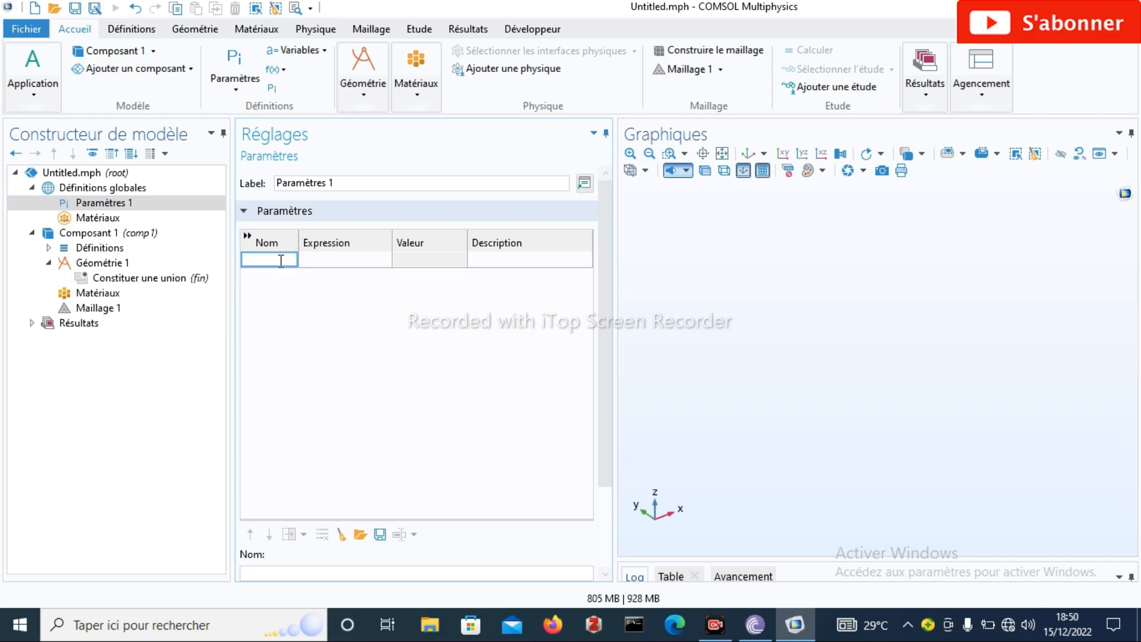
pyautogui.write('H')
pyautogui.click(320, 260)
pyautogui.click(320, 260)
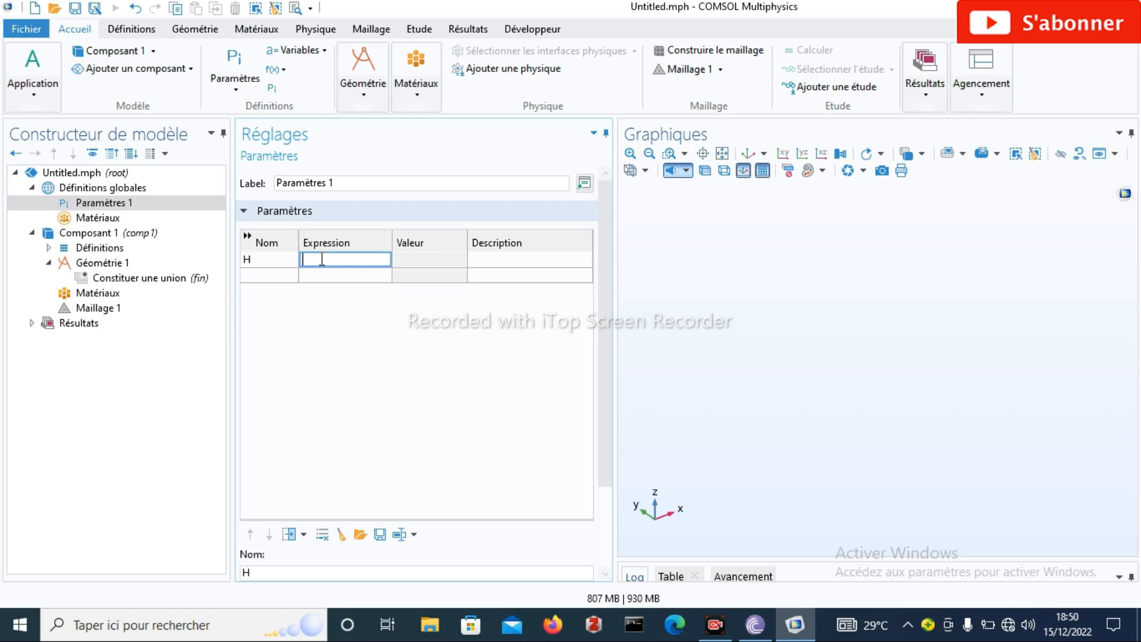
pyautogui.write('5[m]')
pyautogui.click(409, 258)
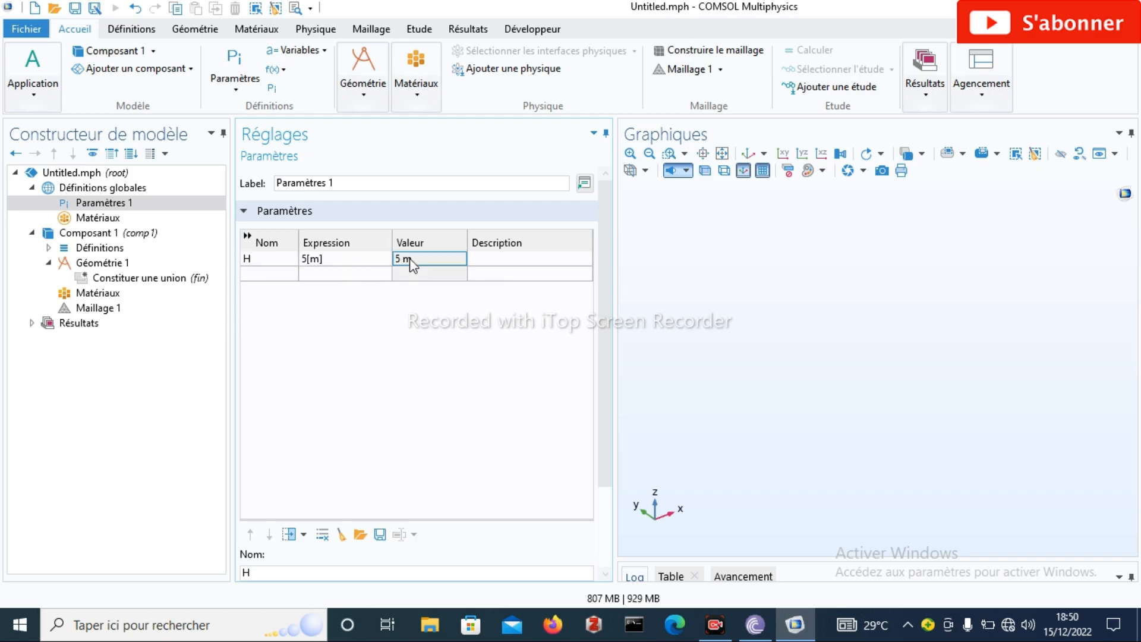
pyautogui.click(479, 261)
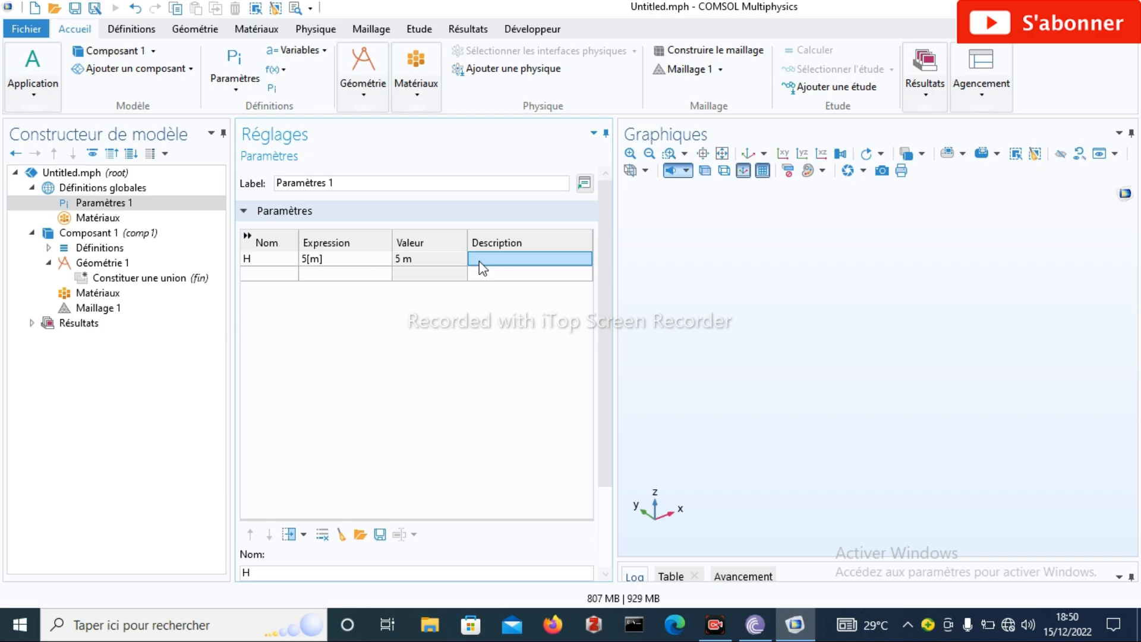
pyautogui.write('hauteur')
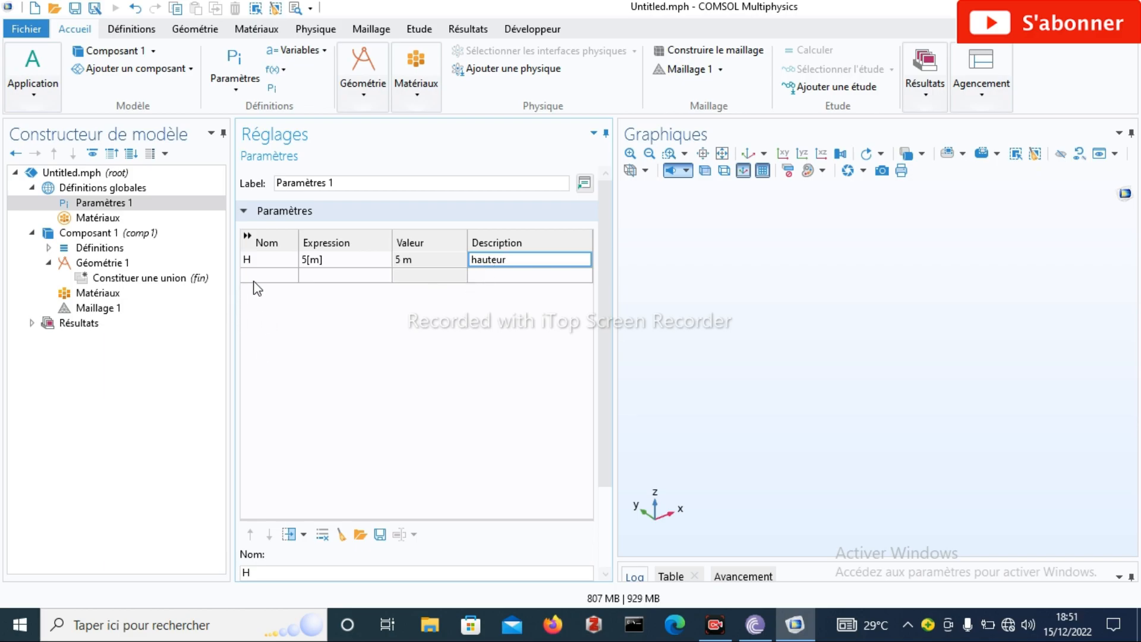
# Add a second global parameter L with the expression 8[m] and the description "largeur"
pyautogui.click(254, 281)
pyautogui.click(255, 281)
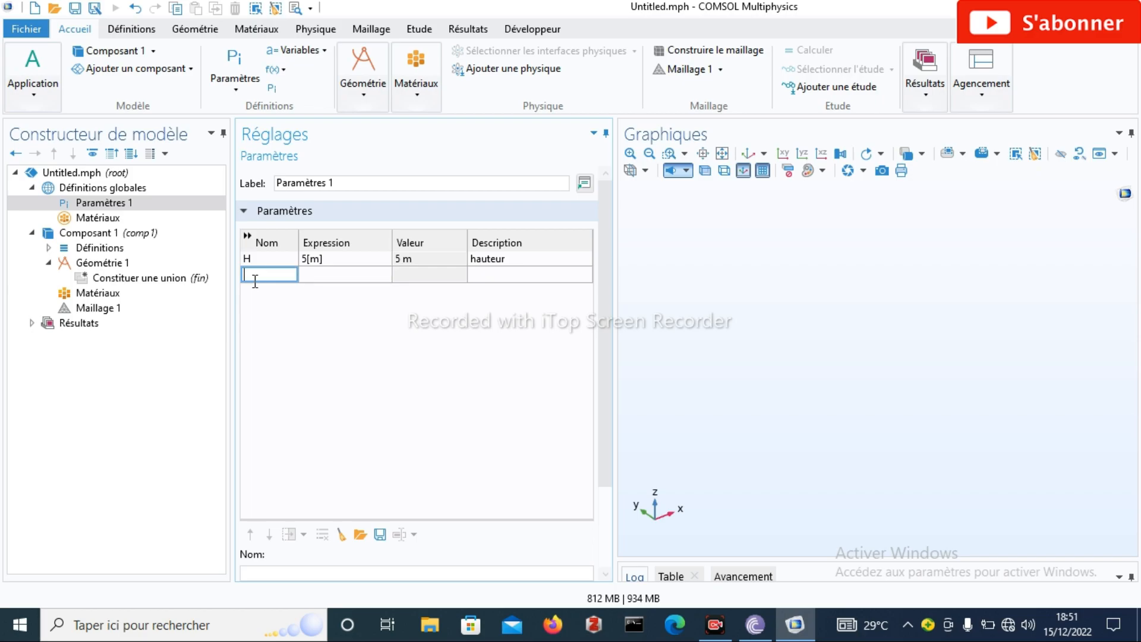
pyautogui.write('l')
pyautogui.write('L')
pyautogui.click(310, 272)
pyautogui.click(311, 272)
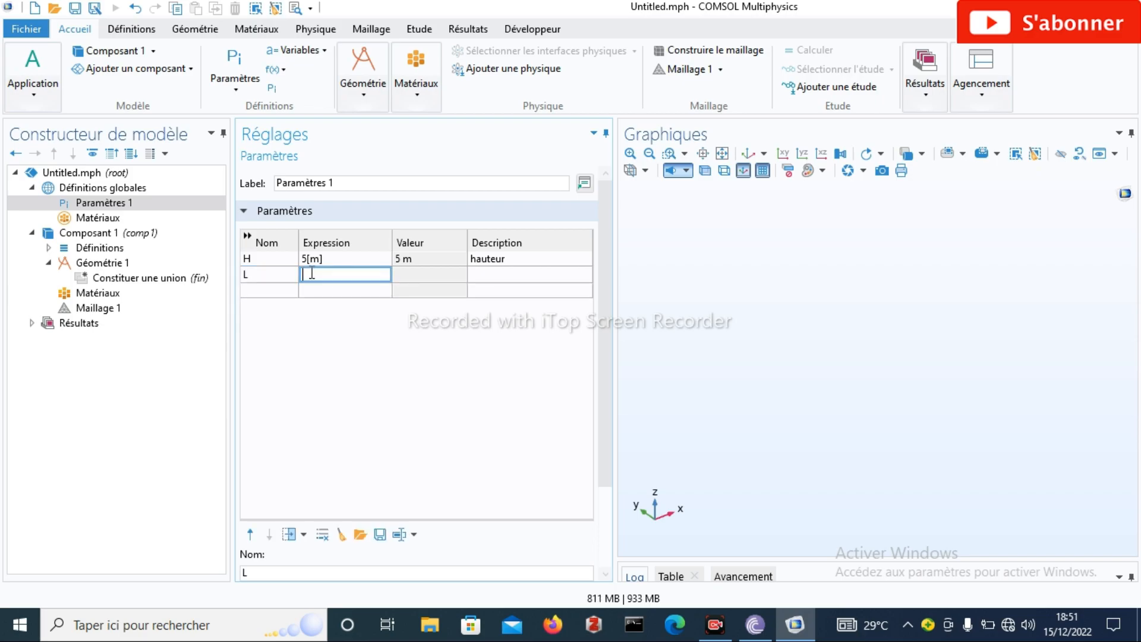
pyautogui.write('8[M')
pyautogui.press('BackSpace')
pyautogui.write('m]')
pyautogui.click(501, 277)
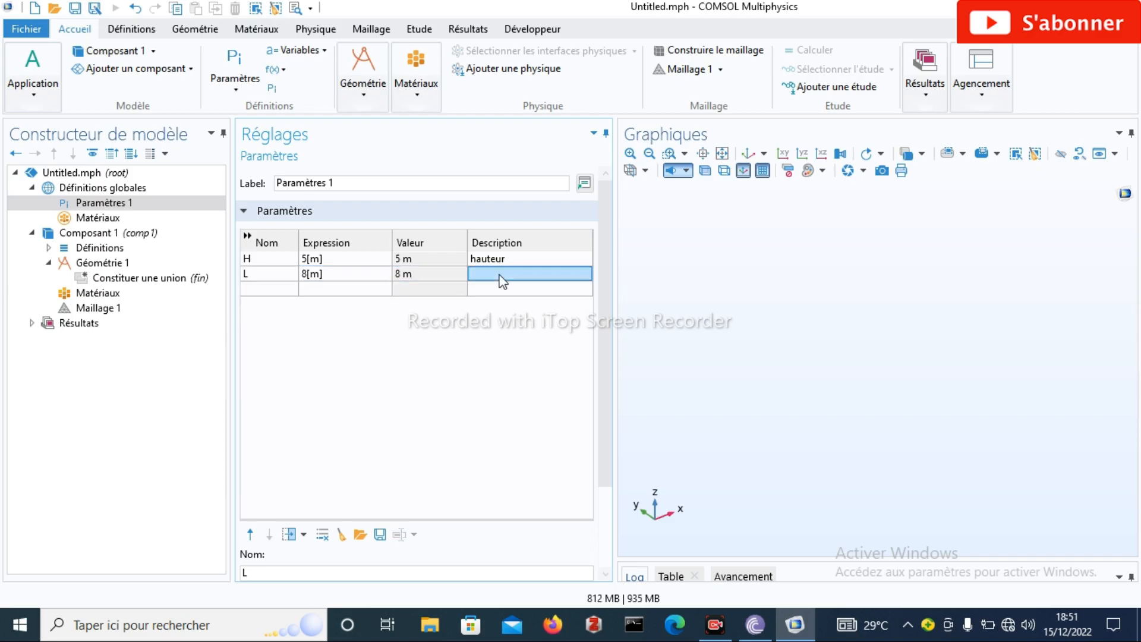
pyautogui.write('lar')
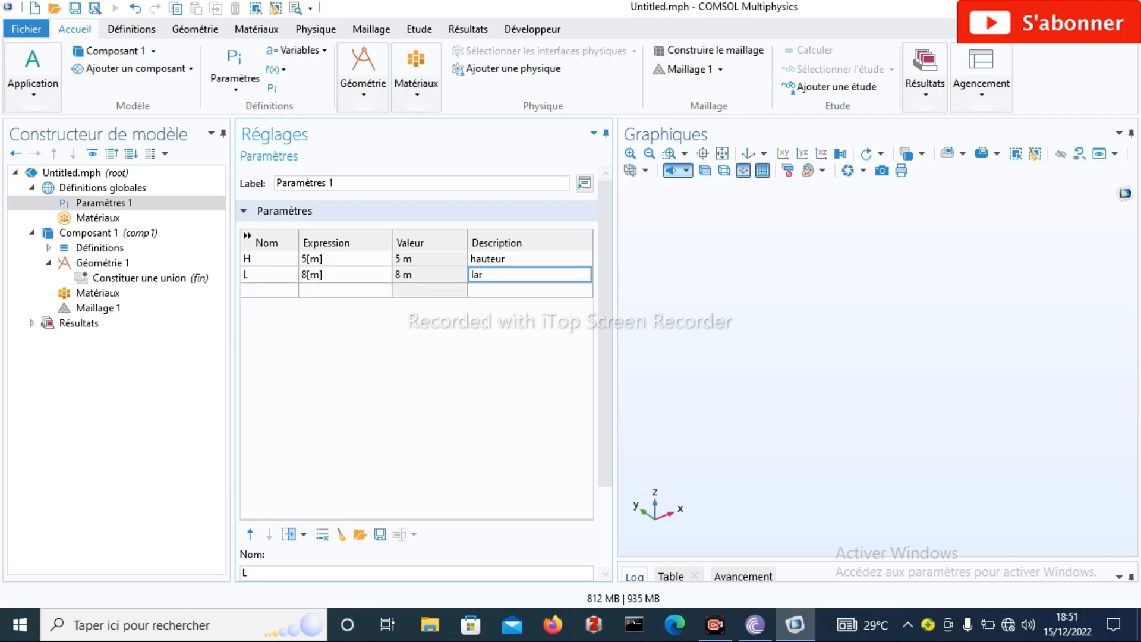
pyautogui.write('geur')
# Add a third global parameter P with the expression 8[m] and the description "profondeur"
pyautogui.click(275, 289)
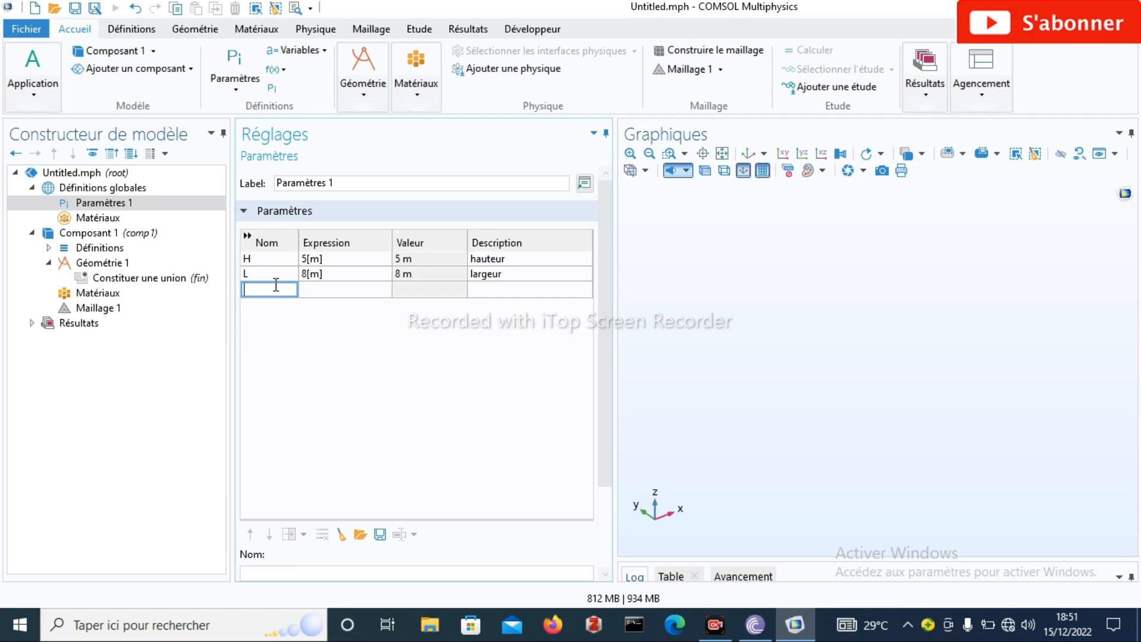
pyautogui.write('p')
pyautogui.press('BackSpace')
pyautogui.write('P')
pyautogui.click(331, 286)
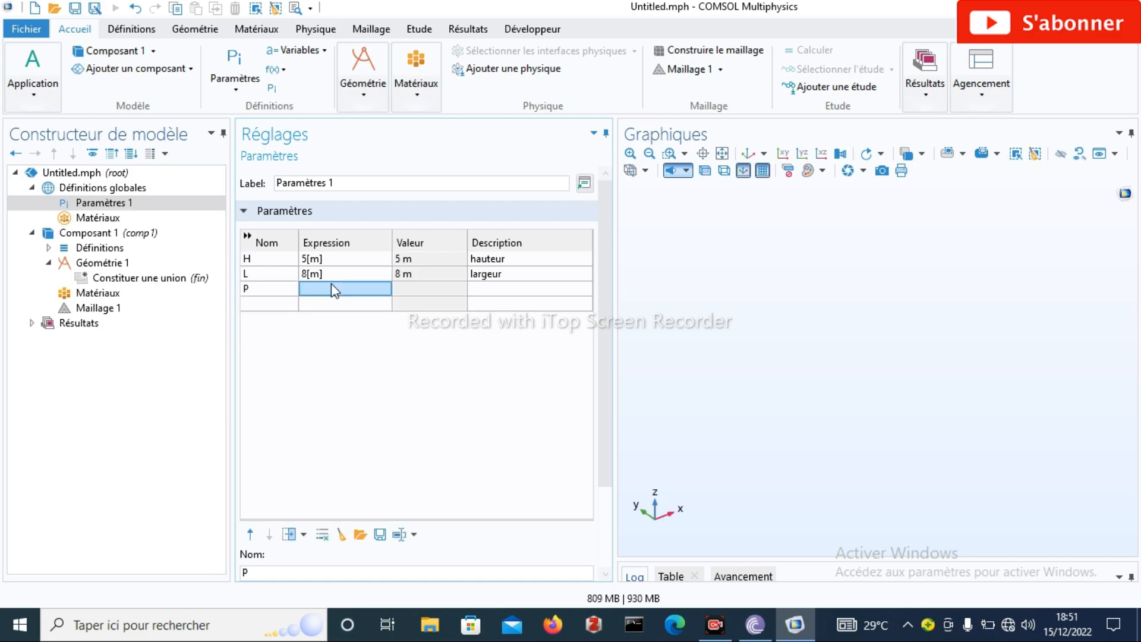
pyautogui.write('8[')
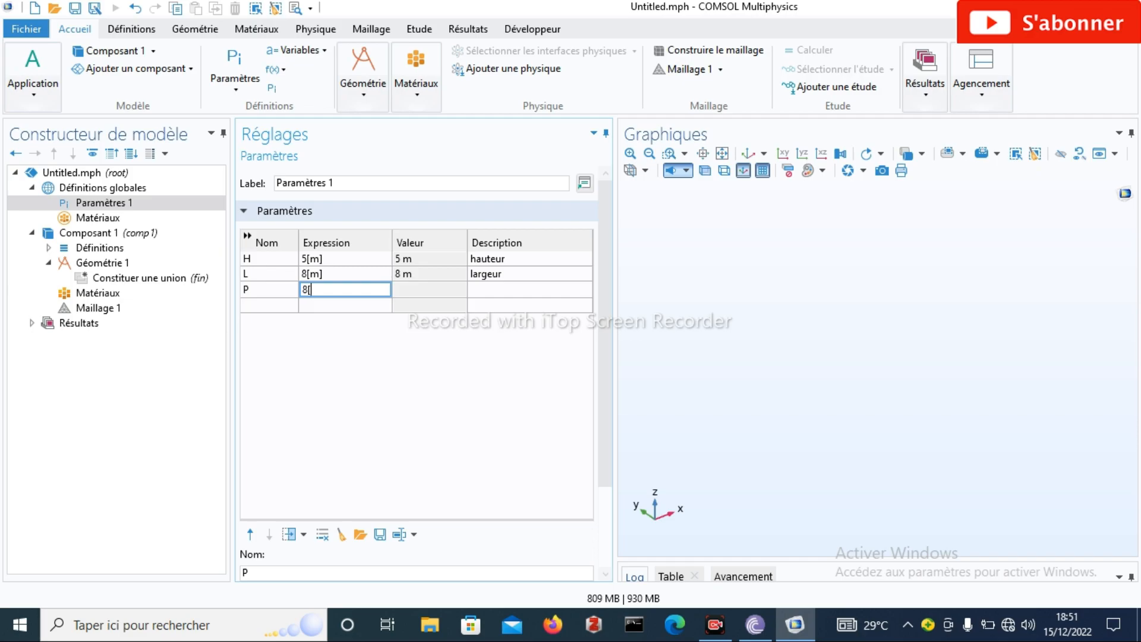
pyautogui.write('m]')
pyautogui.click(415, 290)
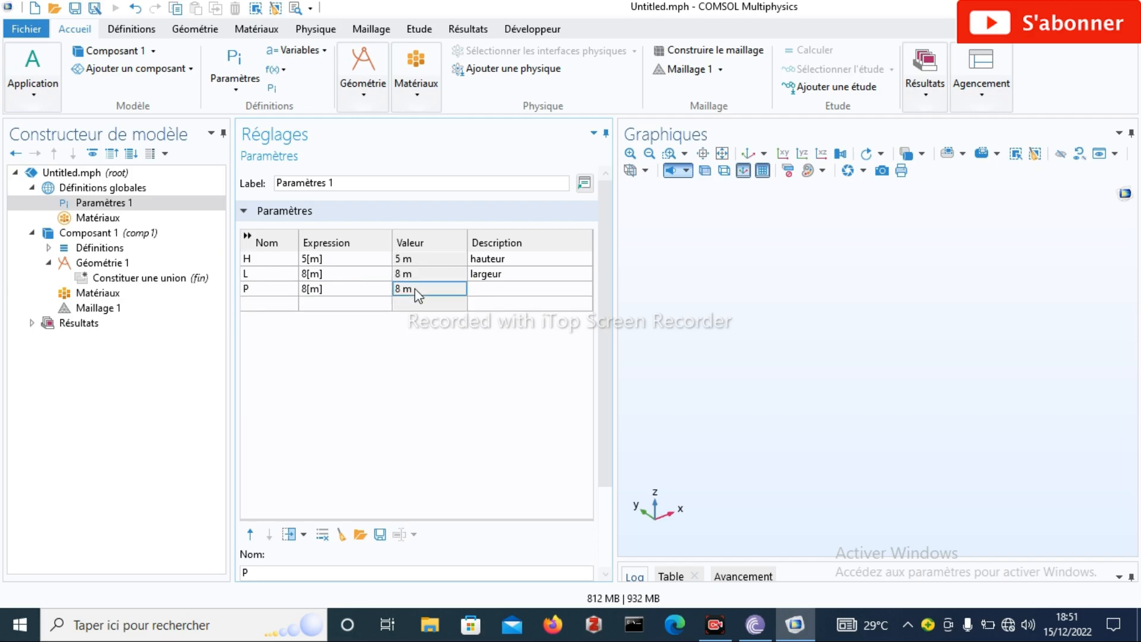
pyautogui.click(504, 290)
pyautogui.write('pr')
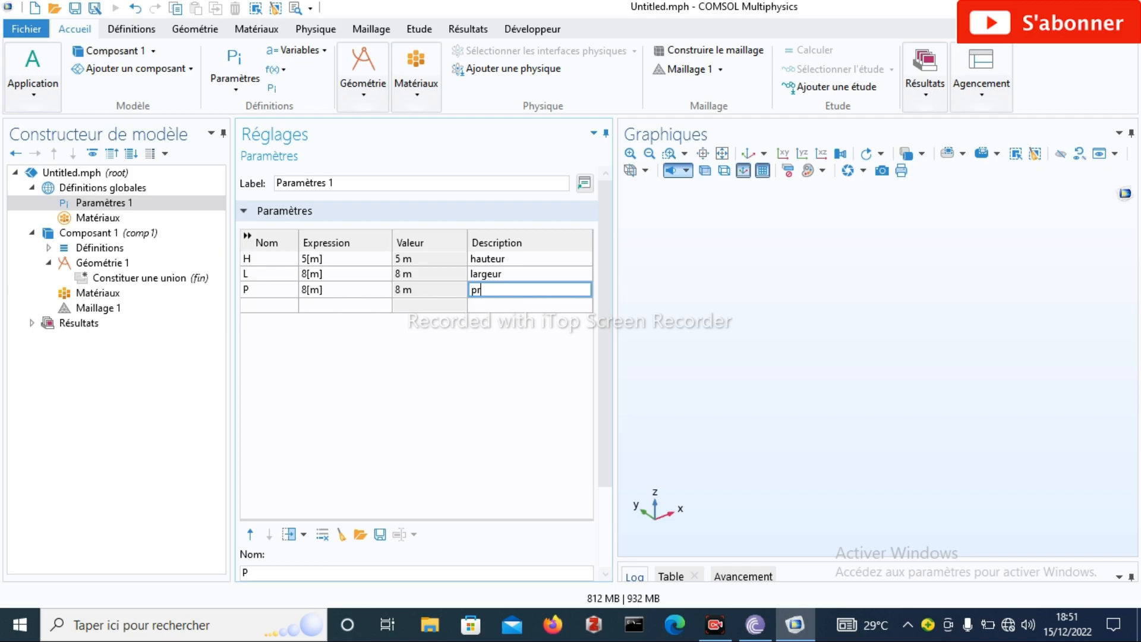
pyautogui.write('ofondeur')
# Add a global parameter ho below P with the expression 20[W/m^2*k]
pyautogui.click(274, 304)
pyautogui.click(274, 303)
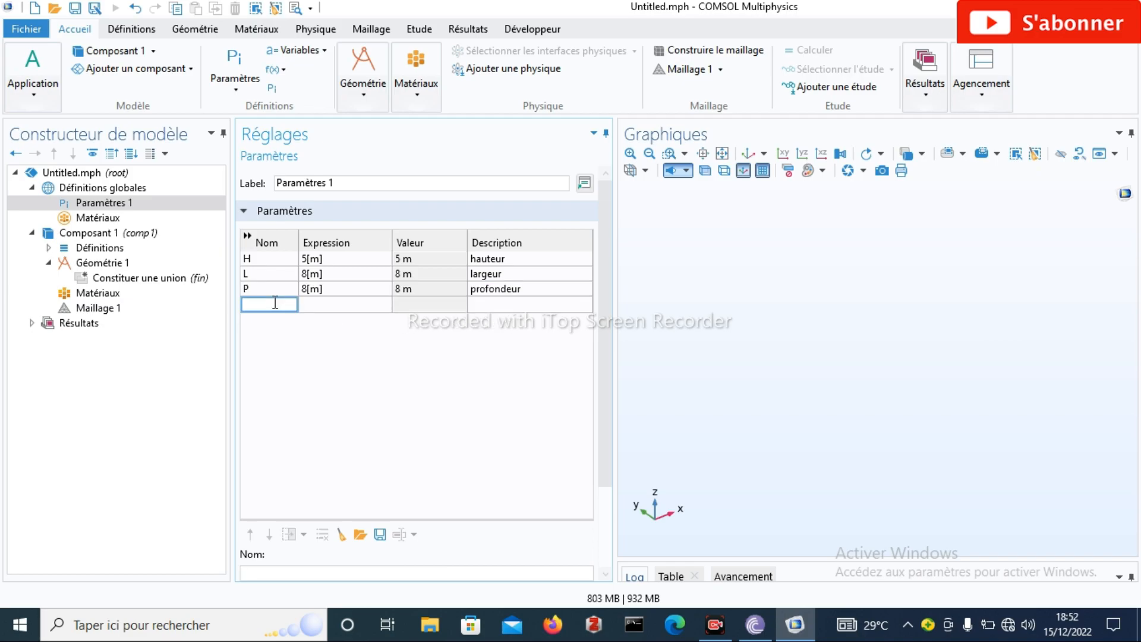
pyautogui.write('ho')
pyautogui.click(312, 305)
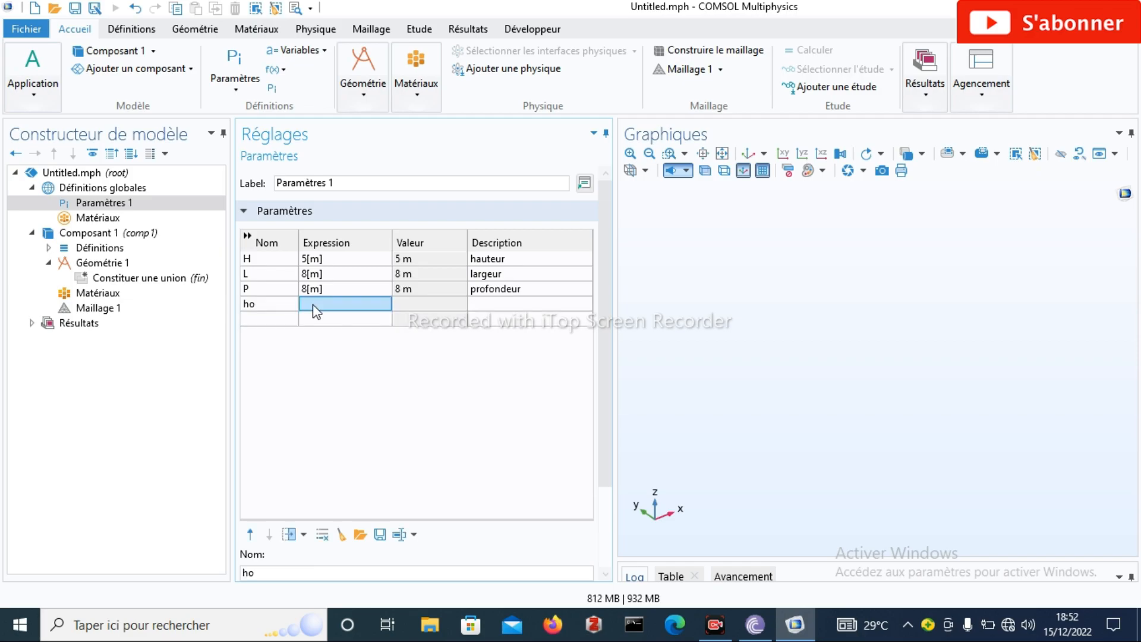
pyautogui.write('20')
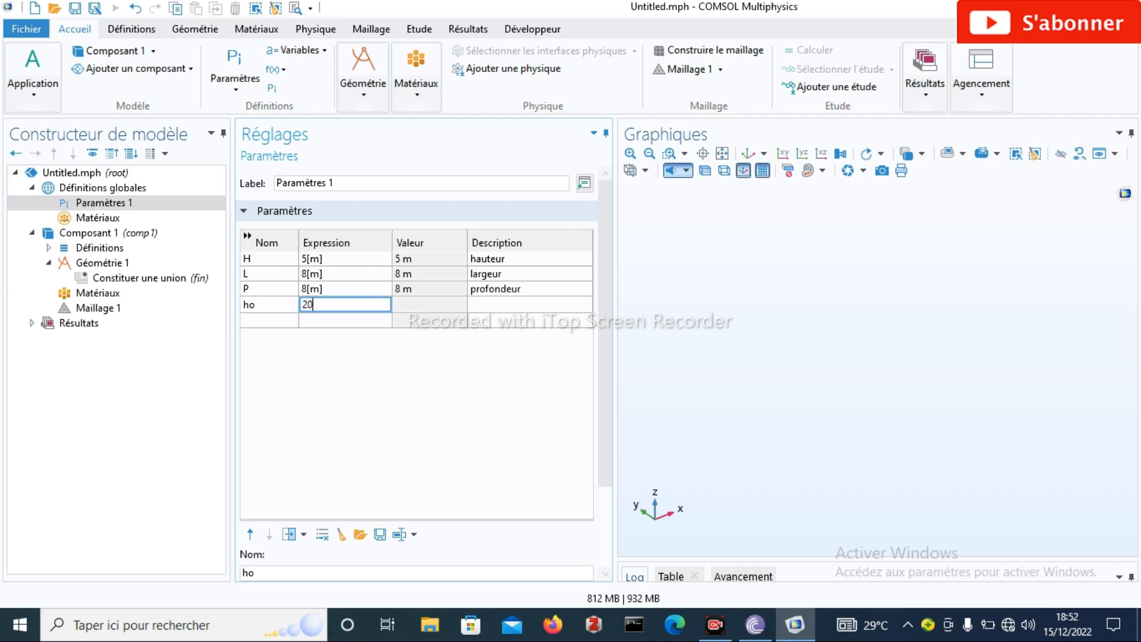
pyautogui.write('[')
pyautogui.write('Z')
pyautogui.press('BackSpace')
pyautogui.write('W/')
pyautogui.write('M')
pyautogui.press('BackSpace')
pyautogui.write('m')
pyautogui.write('@]')
pyautogui.write('}@^')
pyautogui.press('Left')
pyautogui.press('Left')
pyautogui.press('Delete')
pyautogui.press('BackSpace')
pyautogui.press('BackSpace')
pyautogui.press('BackSpace')
pyautogui.write('2*k]')
pyautogui.click(408, 304)
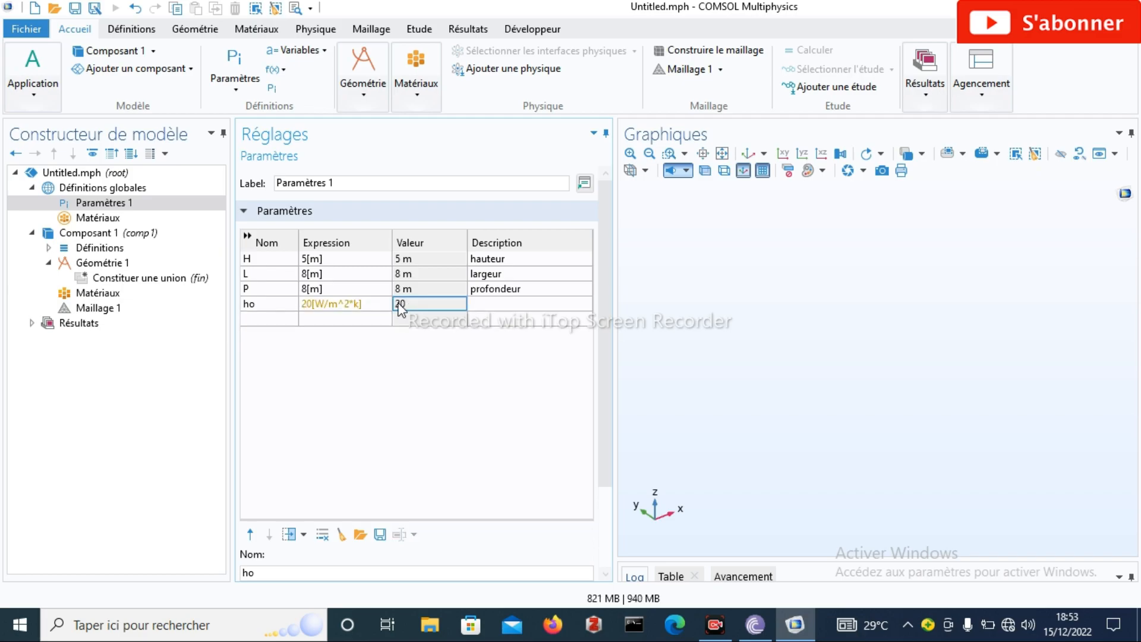
# Correct the kelvin unit in ho's expression to a capital K so it reads 20[W/m^2*K]
pyautogui.click(350, 309)
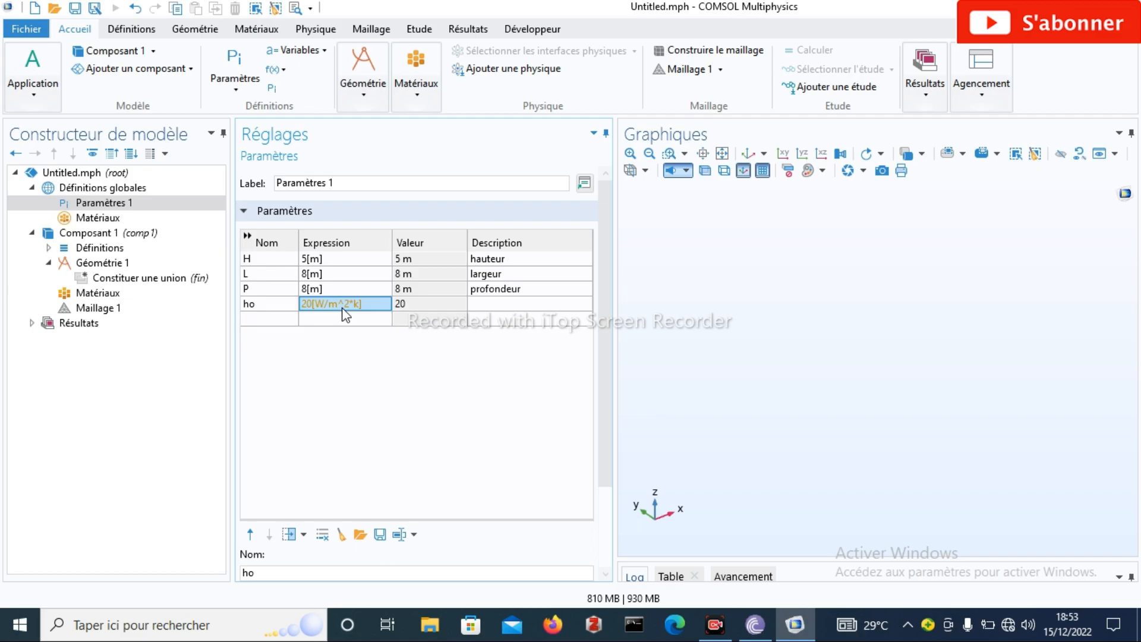
pyautogui.click(355, 308)
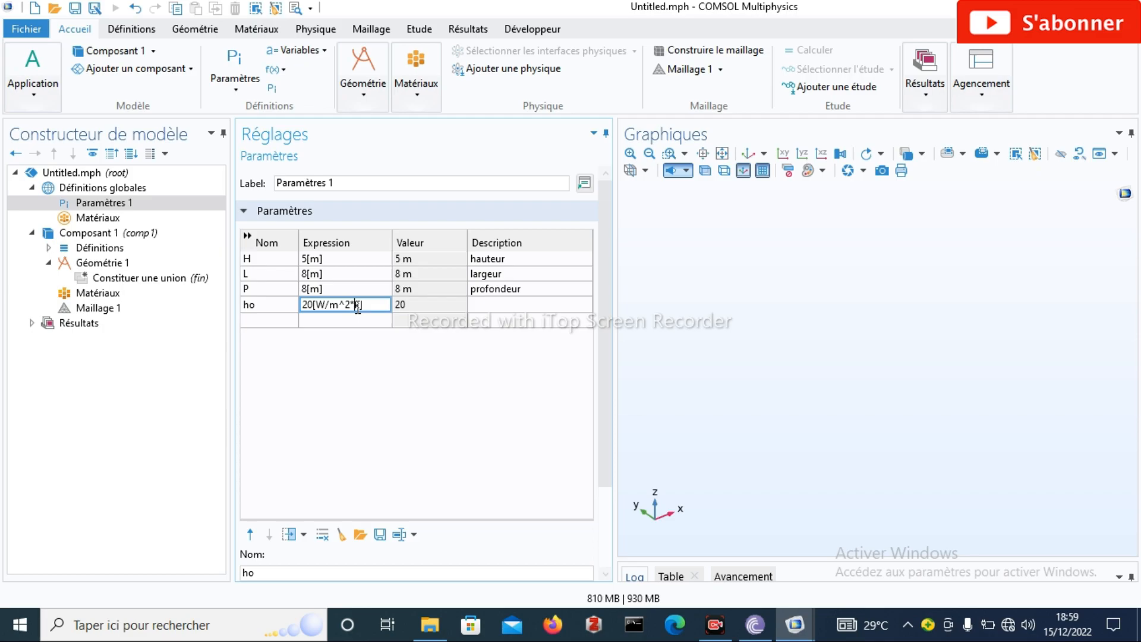
pyautogui.press('BackSpace')
pyautogui.write('K')
pyautogui.click(426, 308)
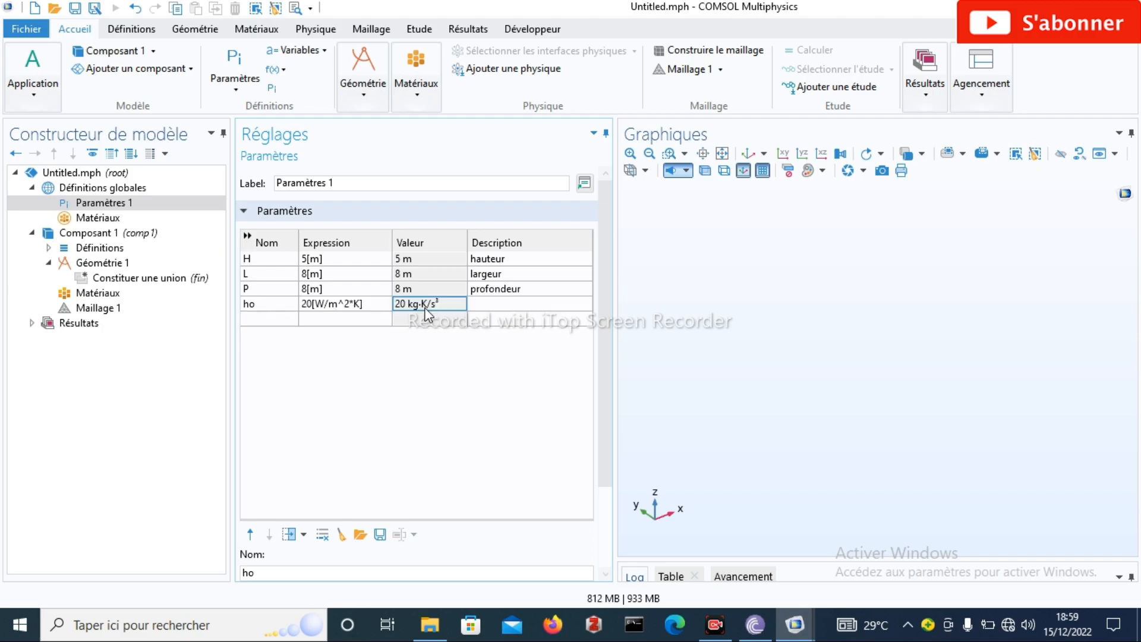
# Give the parameter ho the description "coefficient"
pyautogui.click(483, 308)
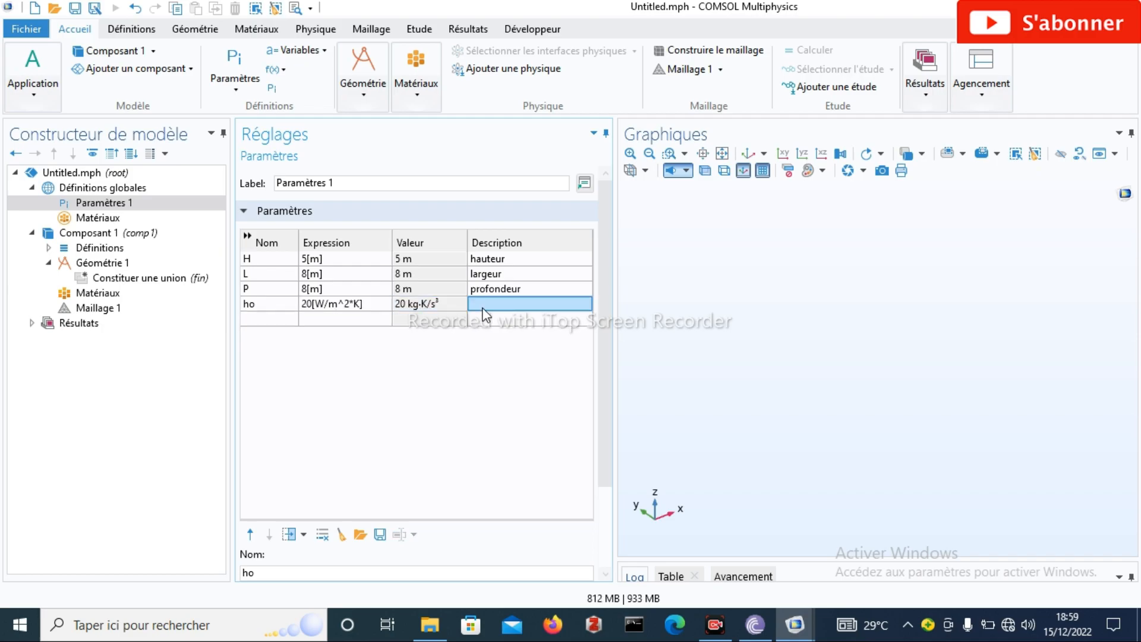
pyautogui.click(484, 306)
pyautogui.write('C')
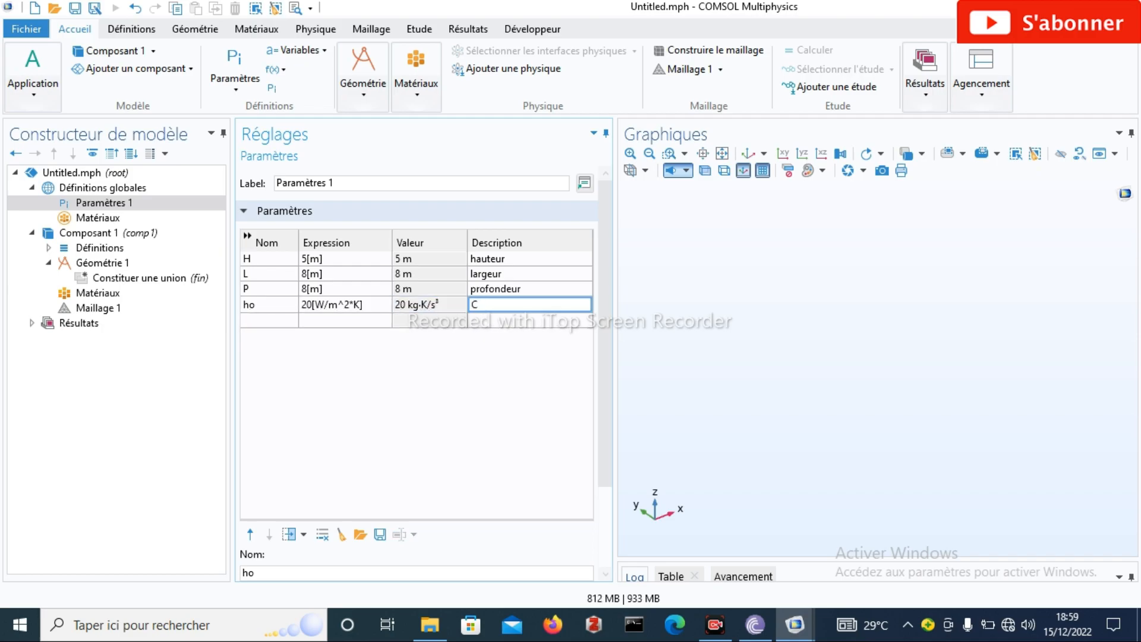
pyautogui.write('O')
pyautogui.press('BackSpace')
pyautogui.press('BackSpace')
pyautogui.write('coefficient')
# Add a global parameter tavg with the expression 27[degC], leaving its description empty
pyautogui.click(259, 321)
pyautogui.click(260, 322)
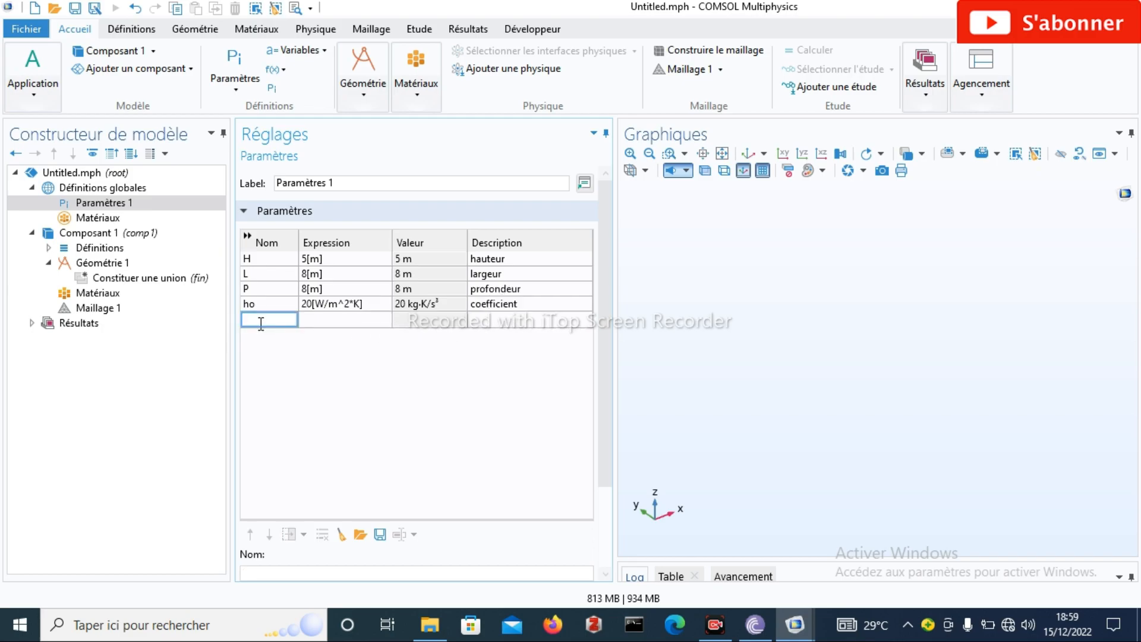
pyautogui.write('tavg')
pyautogui.click(316, 319)
pyautogui.click(316, 319)
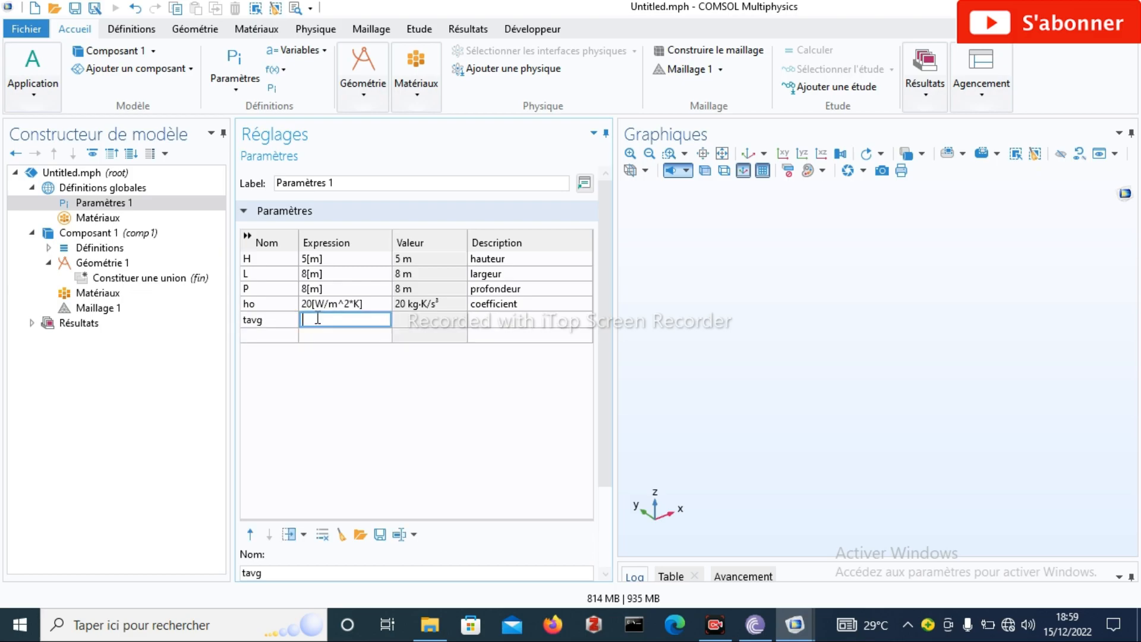
pyautogui.write('27[degC]')
pyautogui.click(408, 319)
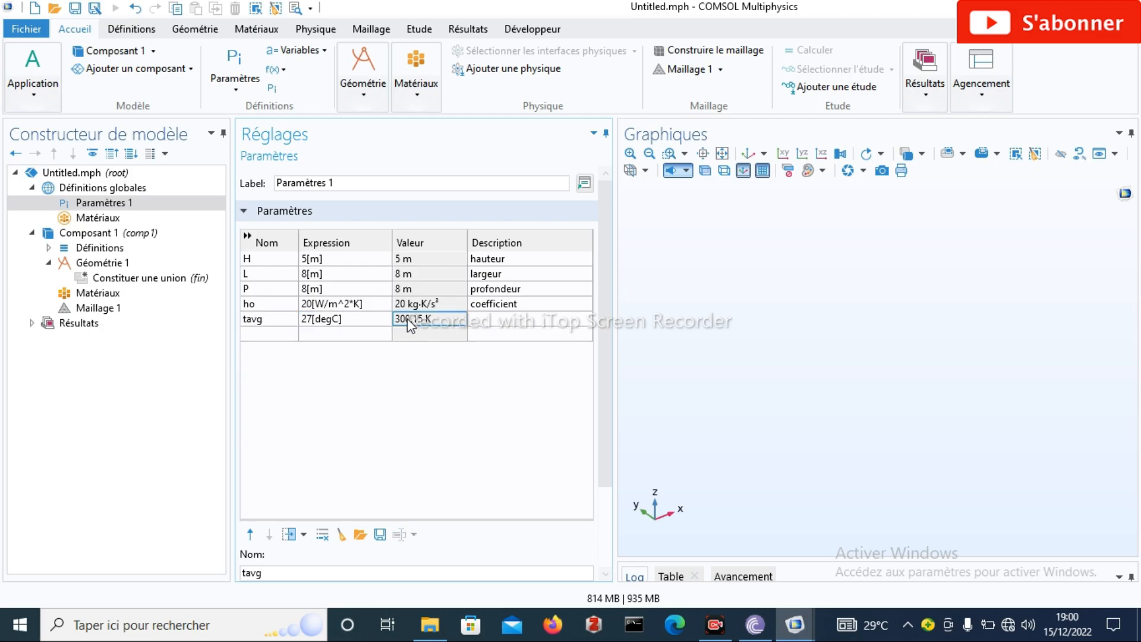
# Add a global parameter dT below tavg with the expression 5K
pyautogui.click(262, 332)
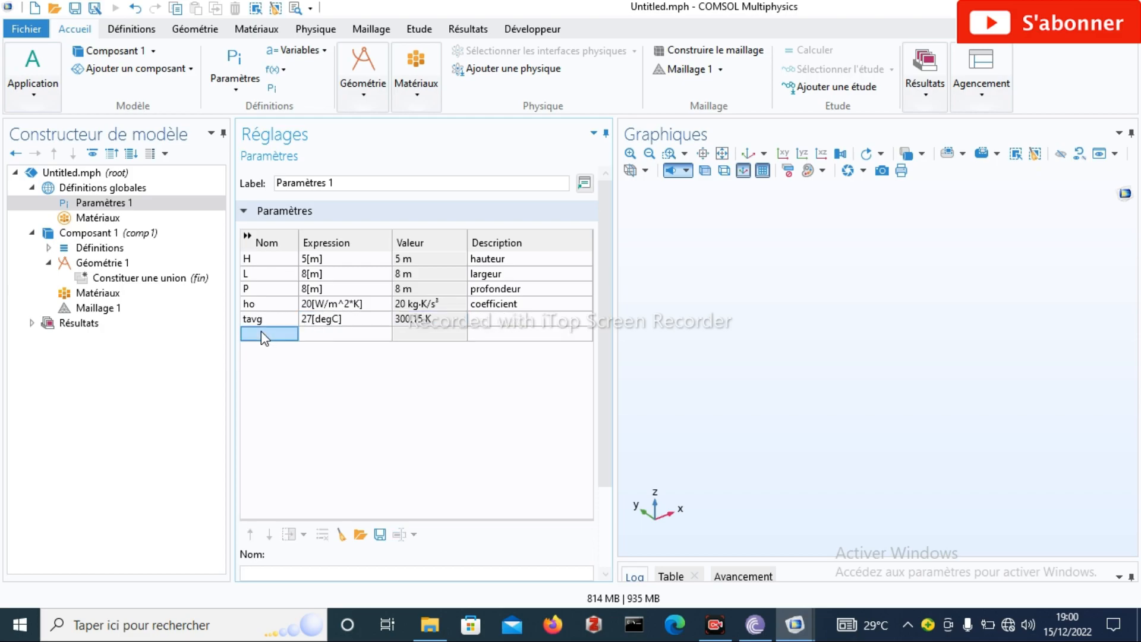
pyautogui.write('dT')
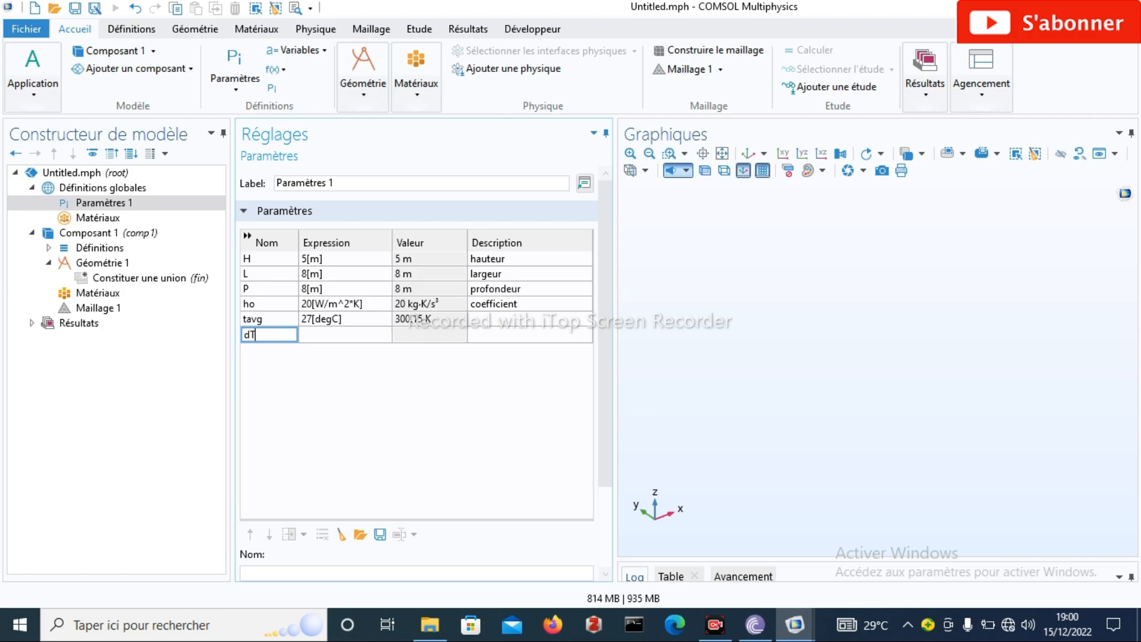
pyautogui.click(345, 333)
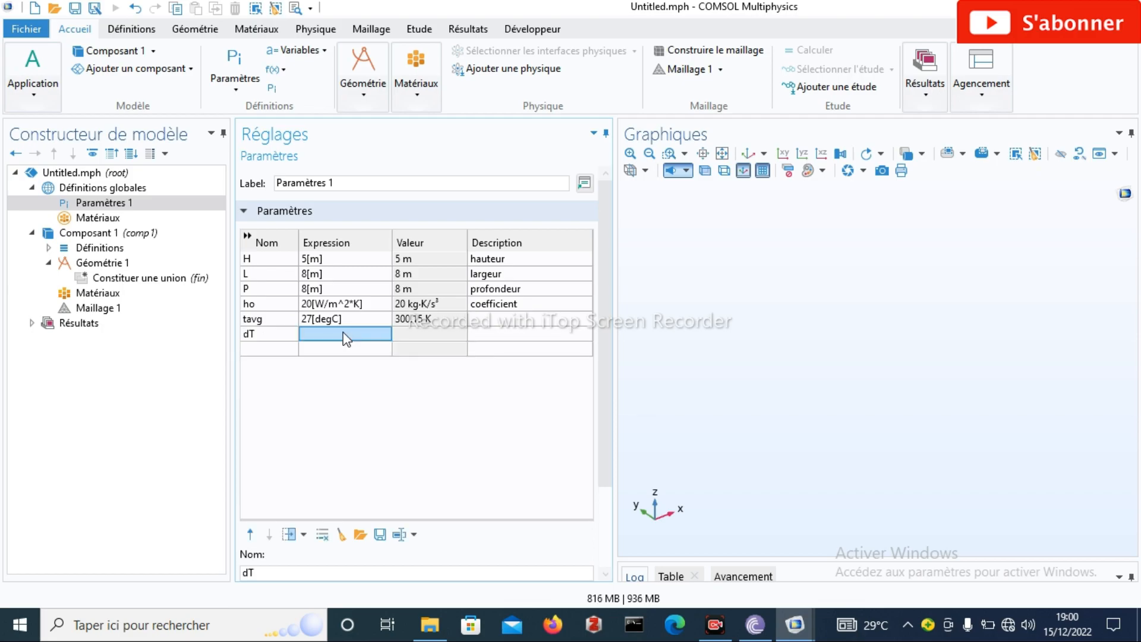
pyautogui.write('5')
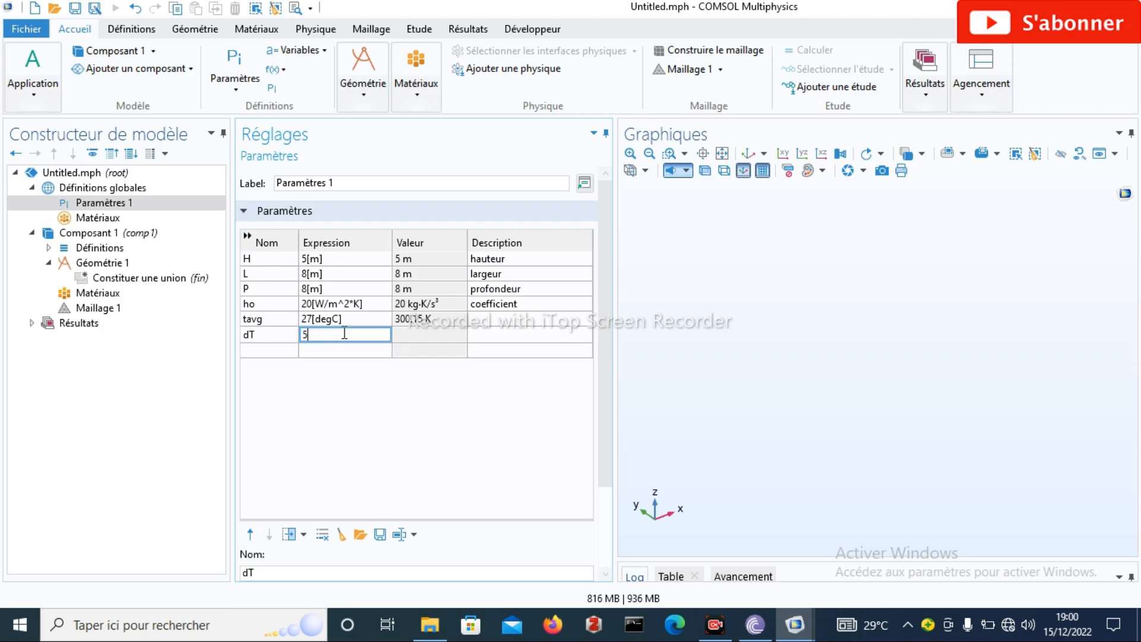
pyautogui.write('K')
pyautogui.click(430, 342)
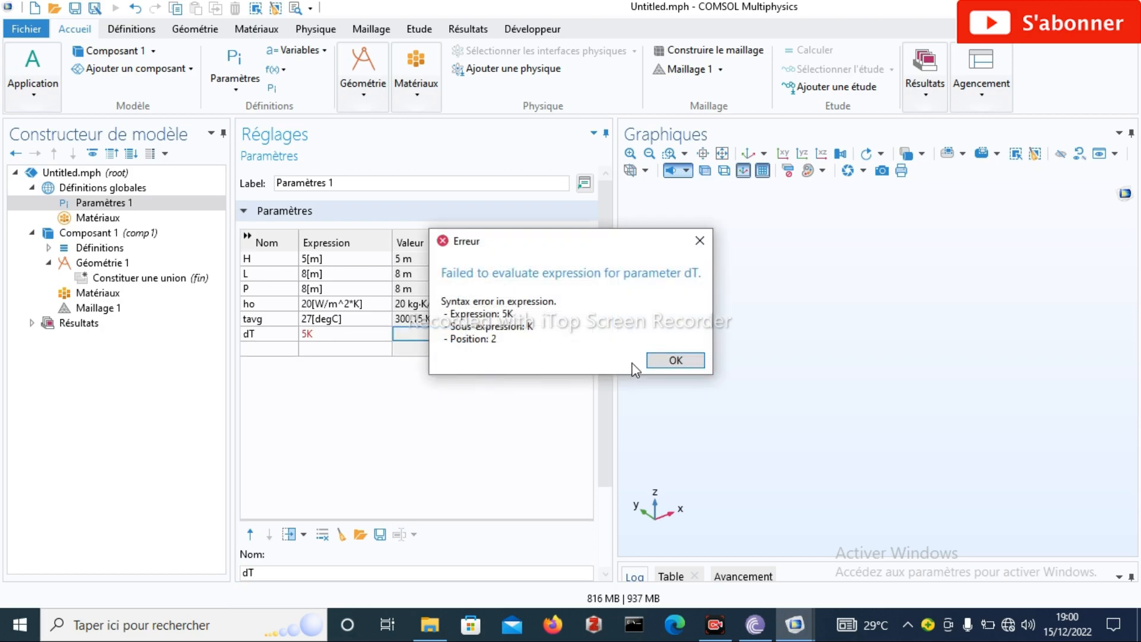
pyautogui.click(663, 360)
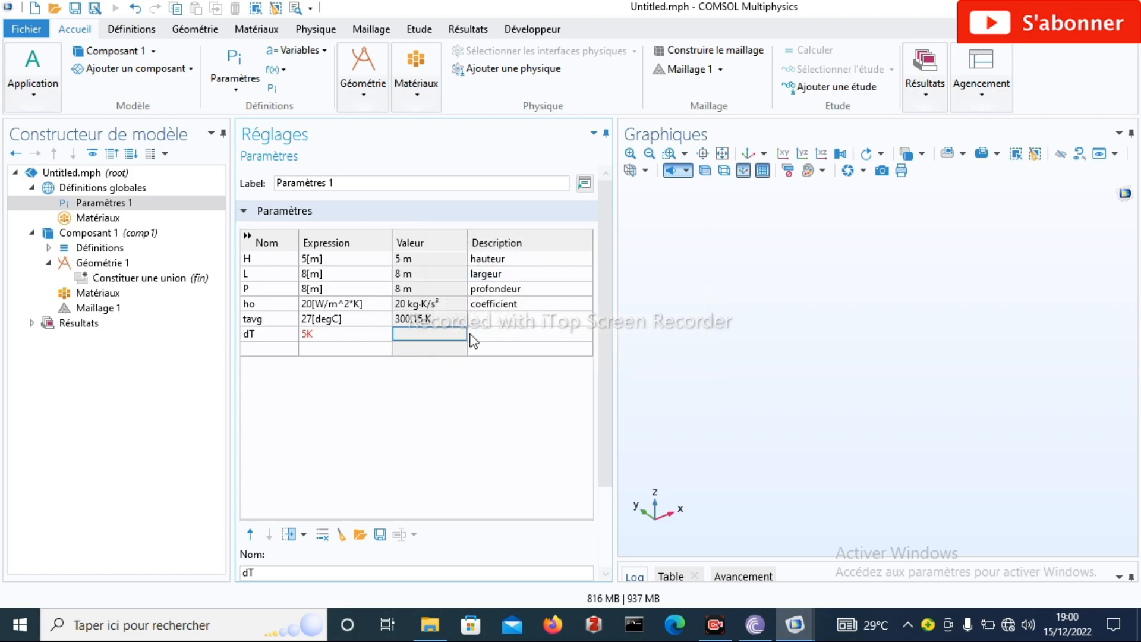
# Put the unit of dT's expression in square brackets so it reads 5[K]
pyautogui.click(307, 335)
pyautogui.click(308, 335)
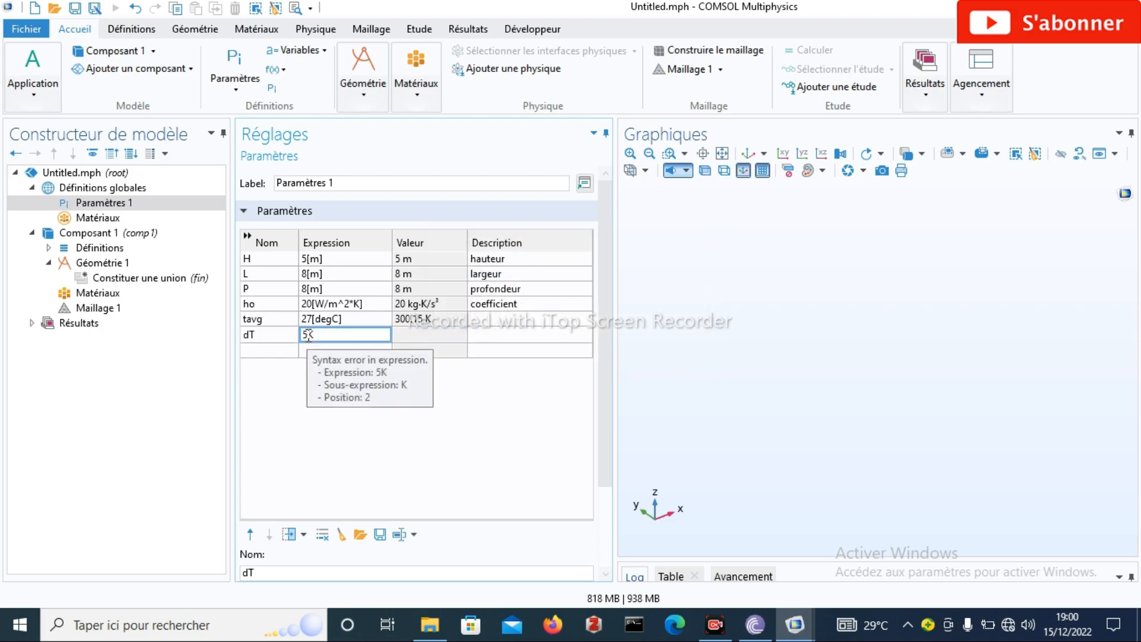
pyautogui.write('[')
pyautogui.click(347, 337)
pyautogui.write(']')
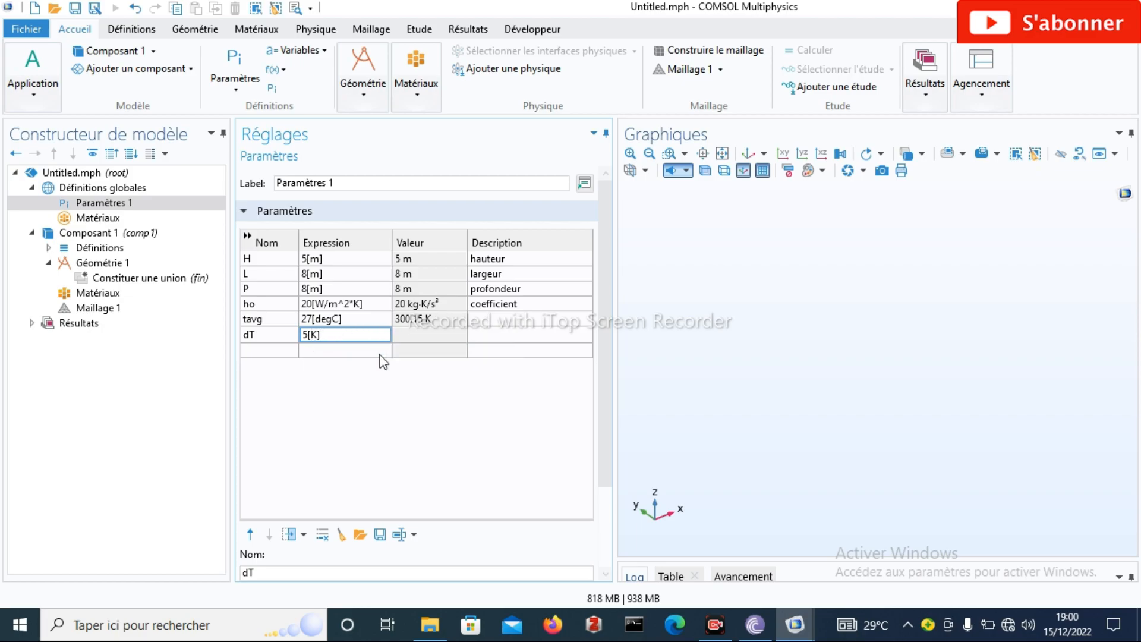
# Give the parameter tavg the description "Tmoyen"
pyautogui.click(422, 336)
pyautogui.click(509, 335)
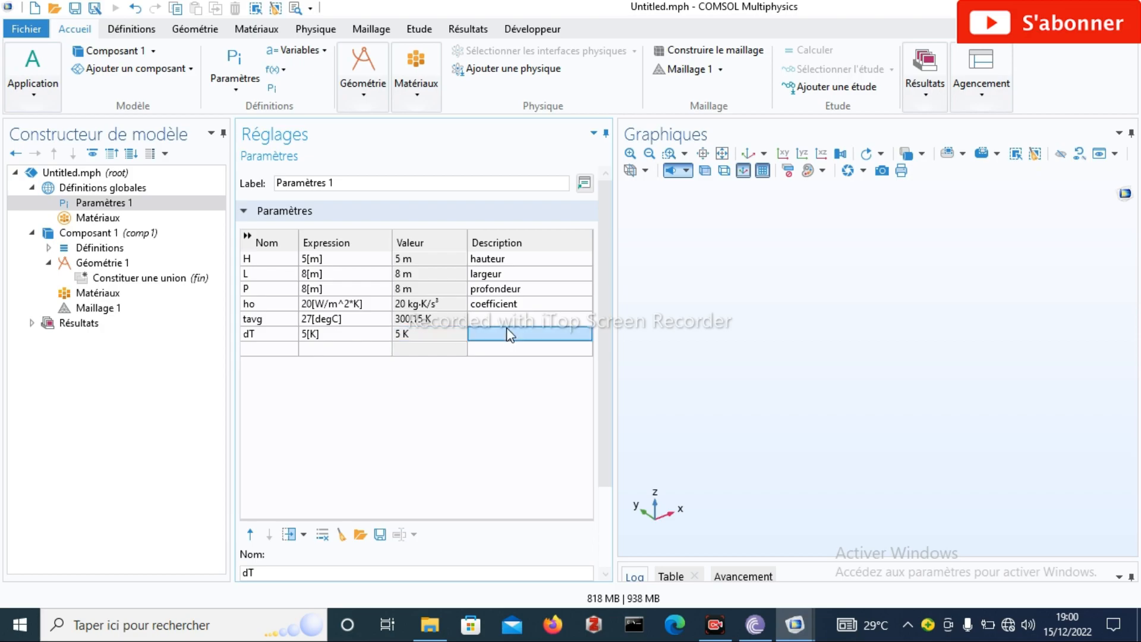
pyautogui.click(494, 319)
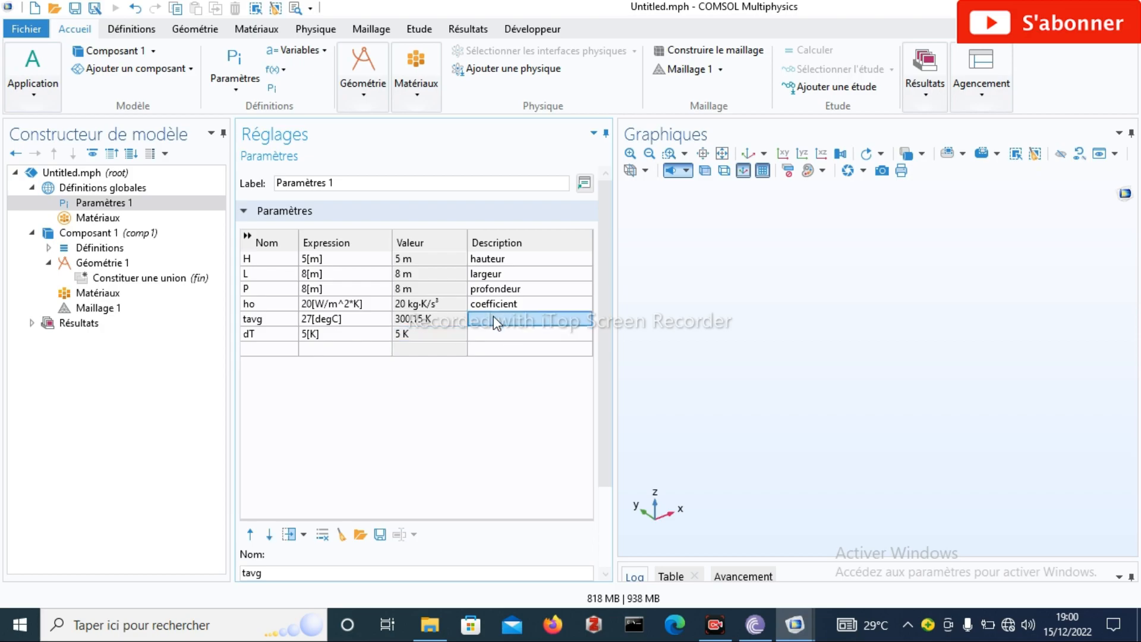
pyautogui.click(494, 320)
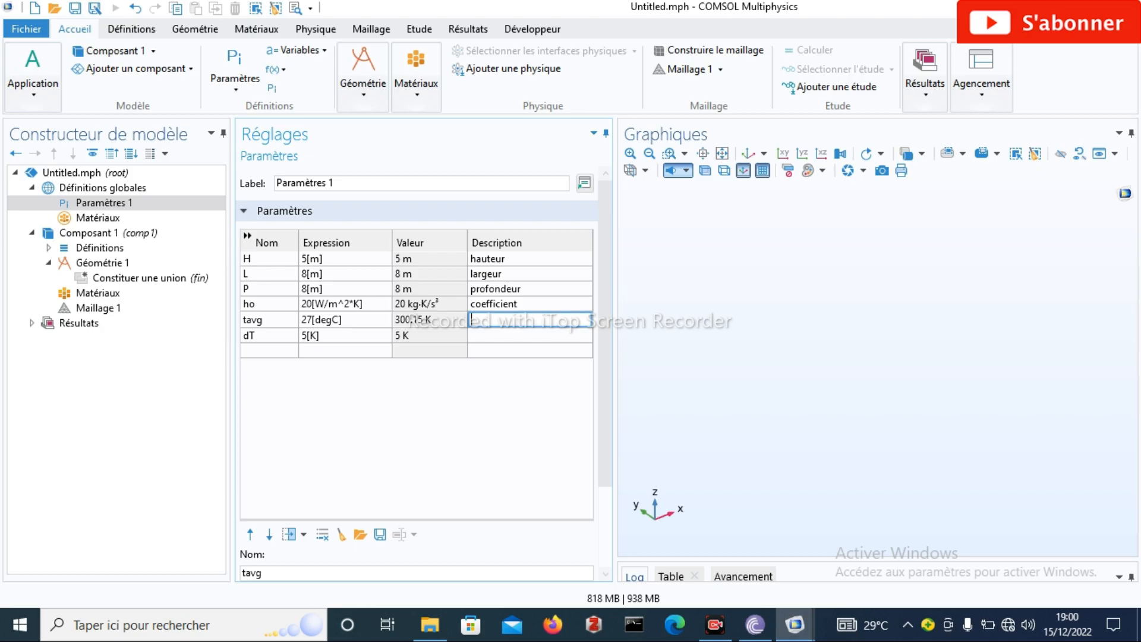
pyautogui.write('t')
pyautogui.press('BackSpace')
pyautogui.write('Tmoyen')
# Give the parameter dT the description "variationT"
pyautogui.click(474, 334)
pyautogui.click(474, 334)
pyautogui.write('va')
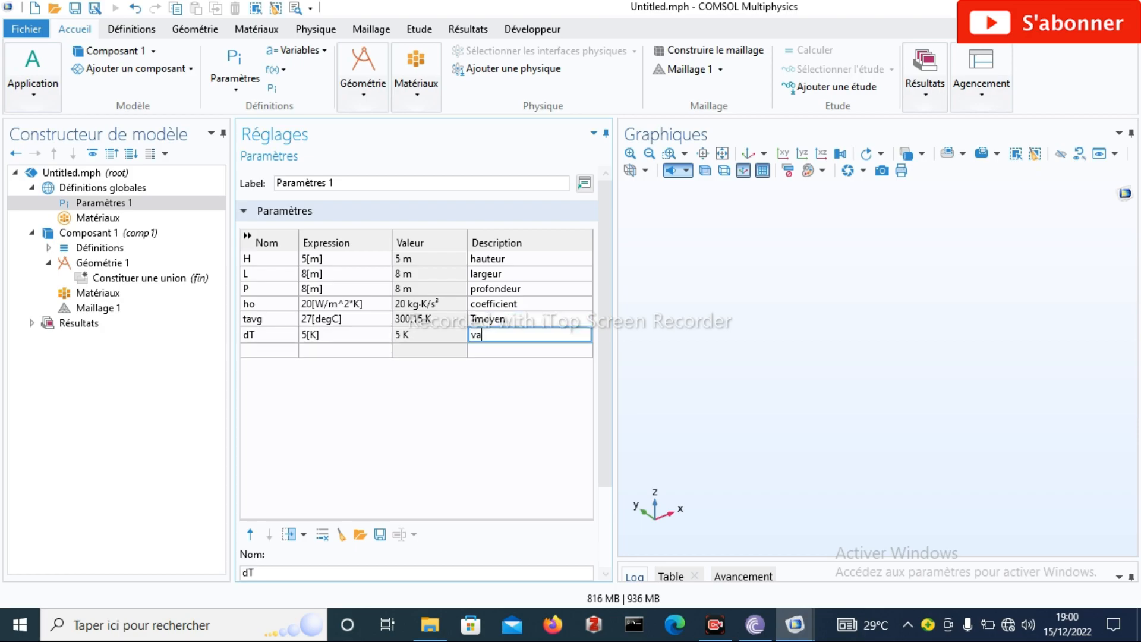
pyautogui.write('riationt')
pyautogui.press('BackSpace')
pyautogui.write('T')
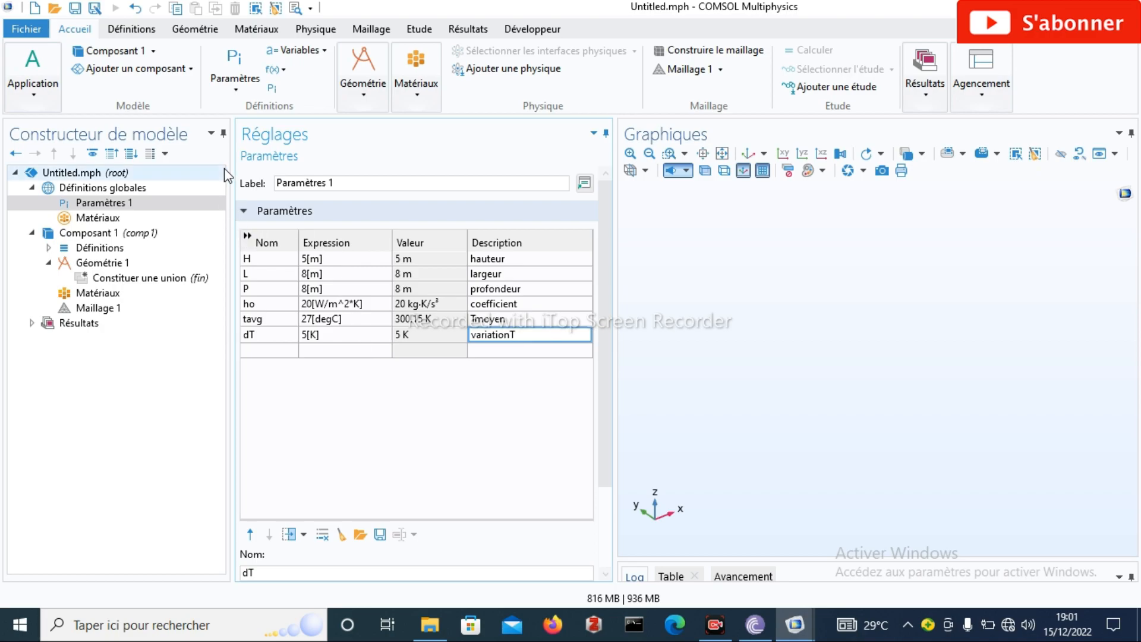
# Add a block primitive (Bloc) to Géométrie 1 of the component
pyautogui.click(191, 31)
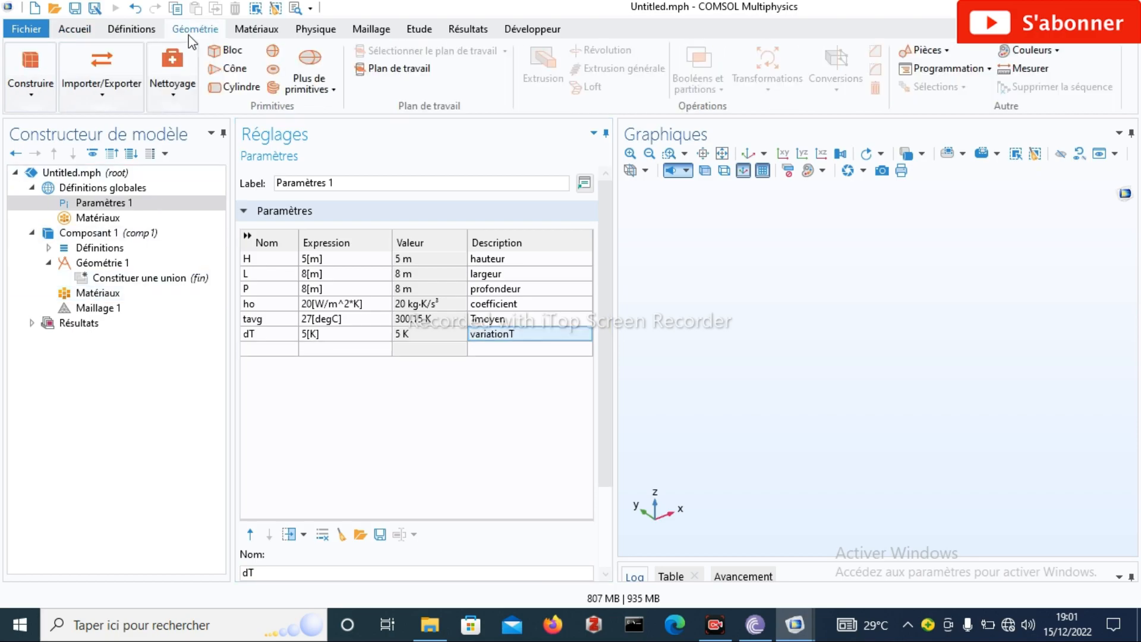
pyautogui.rightClick(88, 263)
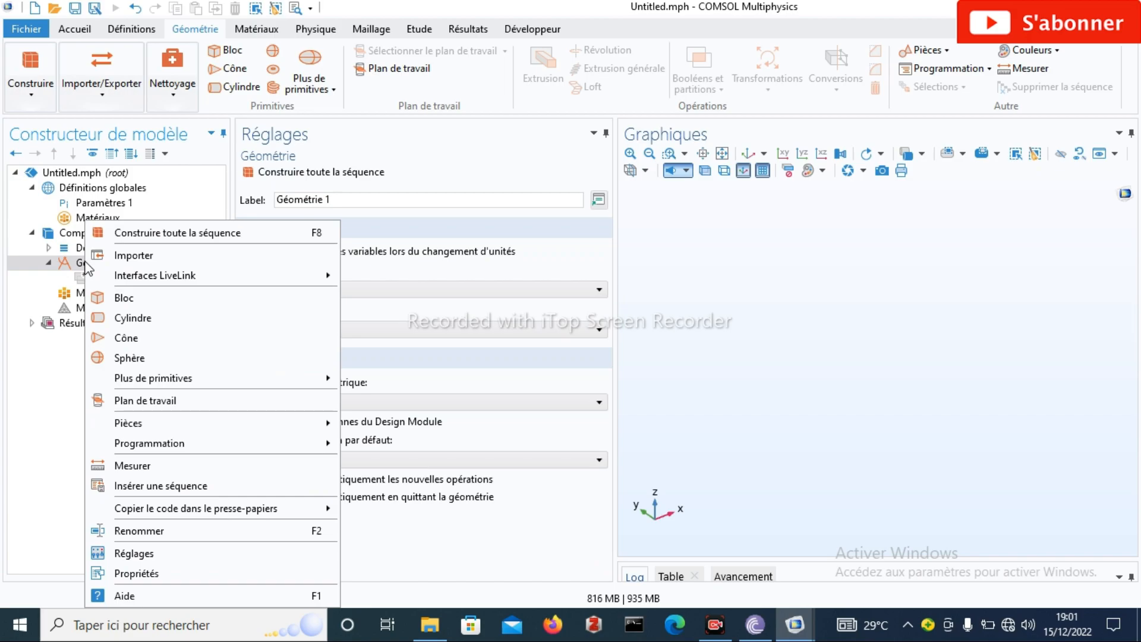
pyautogui.click(156, 300)
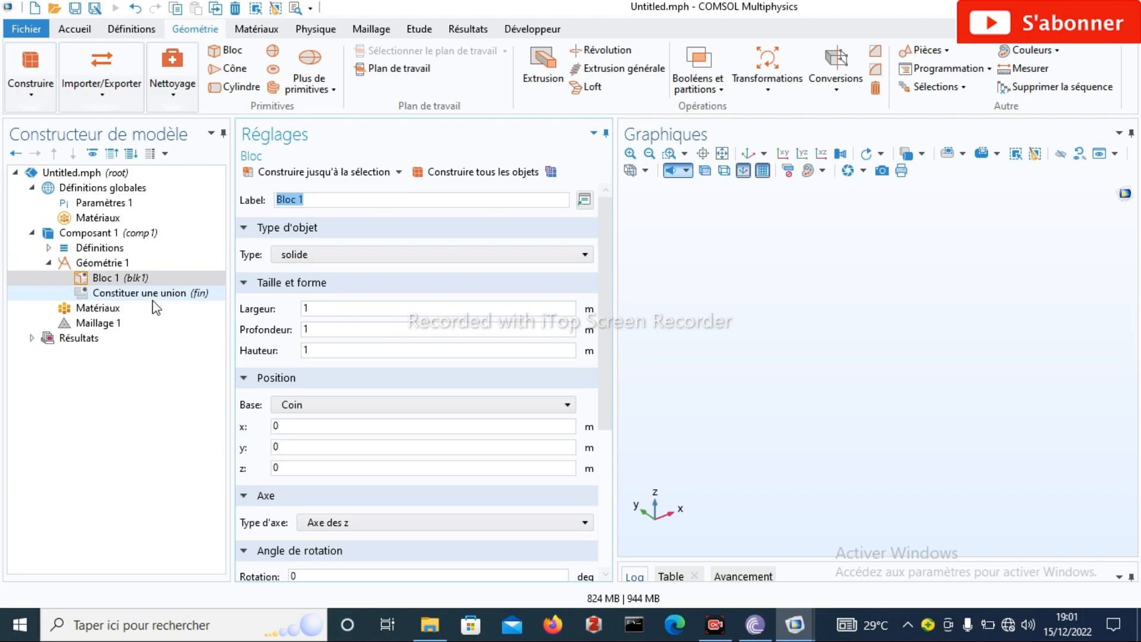
# Change the label of the new block to "sol"
pyautogui.click(313, 201)
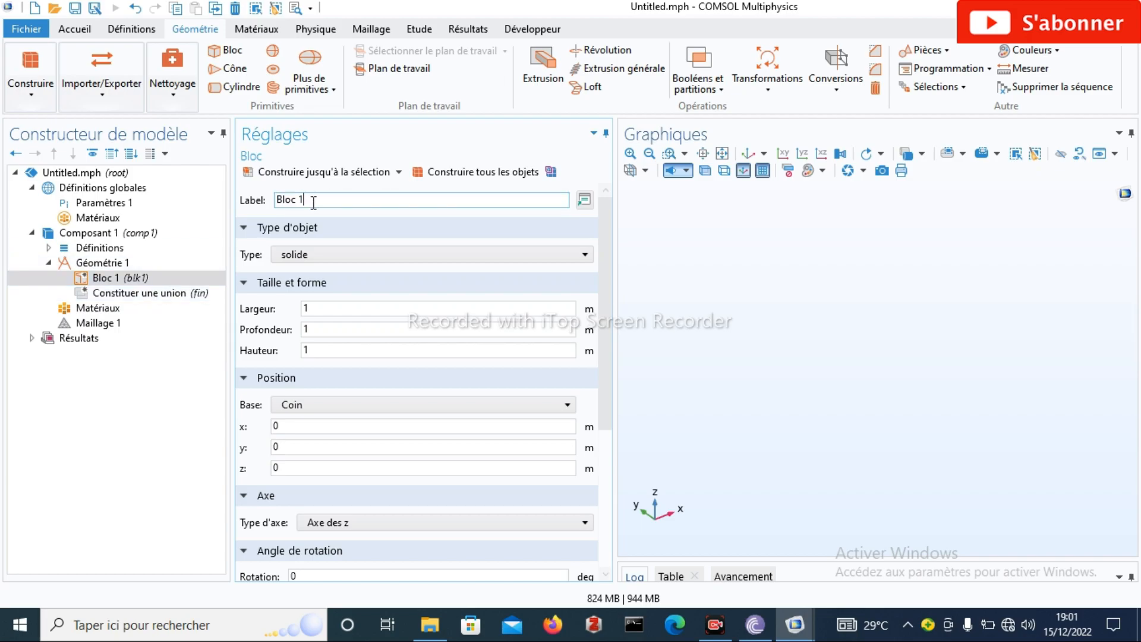
pyautogui.press('BackSpace')
pyautogui.press('BackSpace')
pyautogui.press('BackSpace')
pyautogui.press('BackSpace')
pyautogui.press('BackSpace')
pyautogui.press('BackSpace')
pyautogui.write('SOL')
pyautogui.press('BackSpace')
pyautogui.press('BackSpace')
pyautogui.press('BackSpace')
pyautogui.write('sol')
pyautogui.click(319, 308)
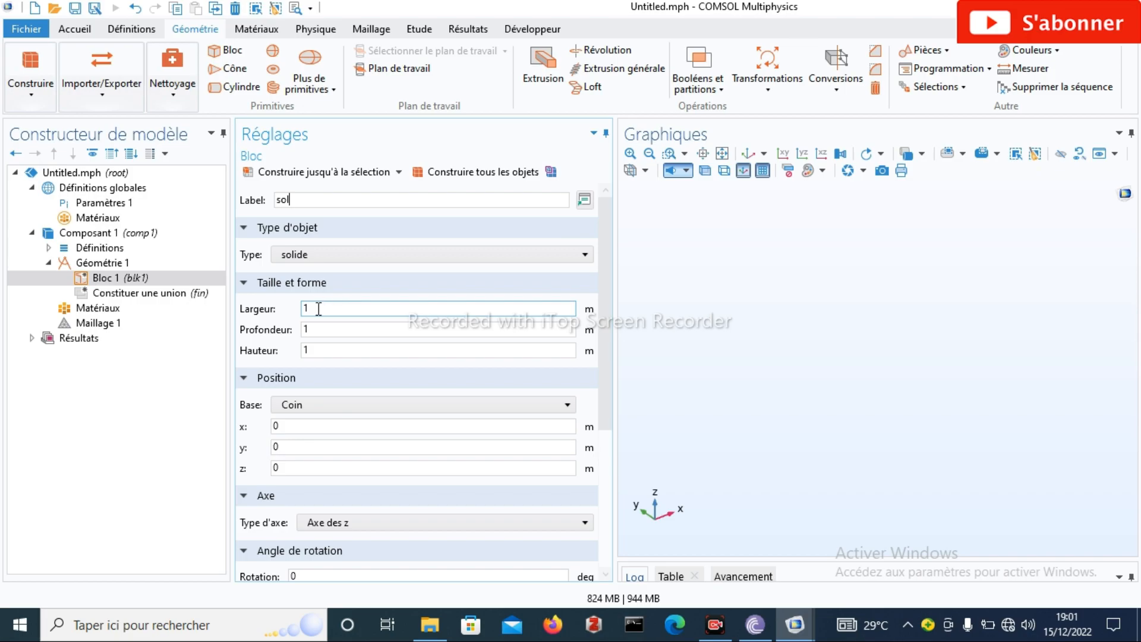
pyautogui.press('BackSpace')
pyautogui.write('8')
pyautogui.click(316, 329)
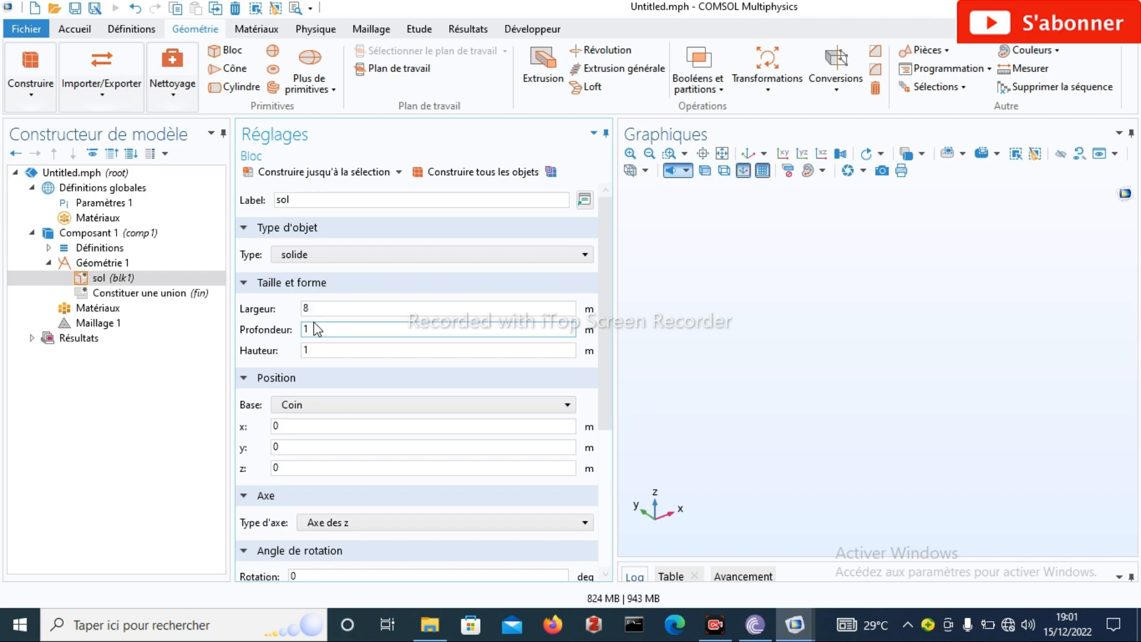
# Set the sol block's width to L, its depth to P and its height to H
pyautogui.click(315, 308)
pyautogui.press('BackSpace')
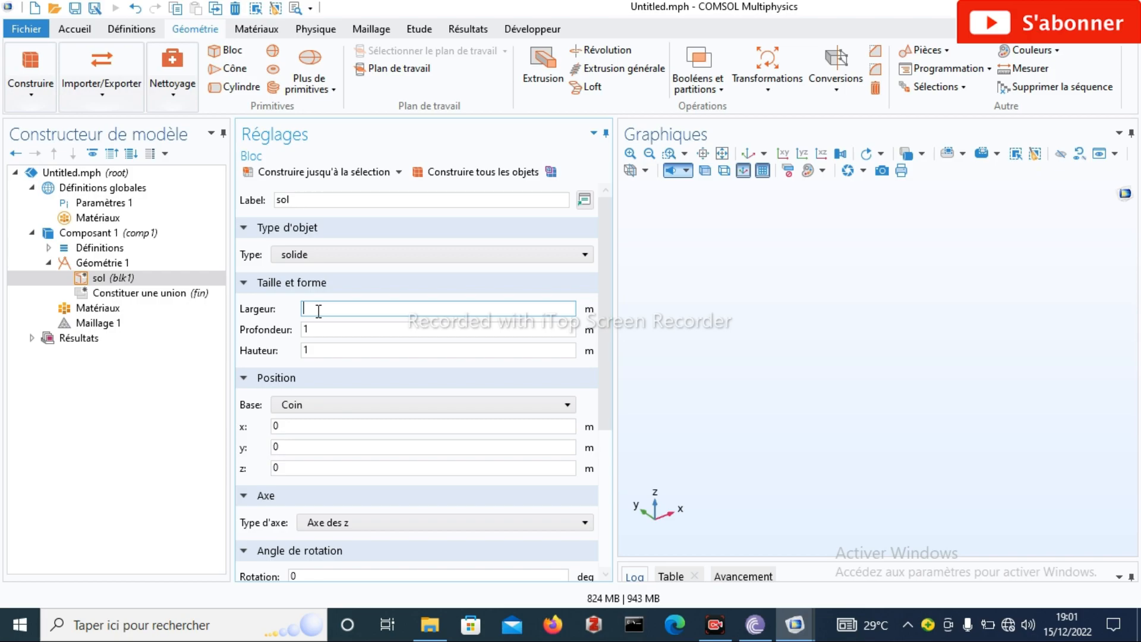
pyautogui.write('l')
pyautogui.write('L')
pyautogui.click(318, 329)
pyautogui.press('BackSpace')
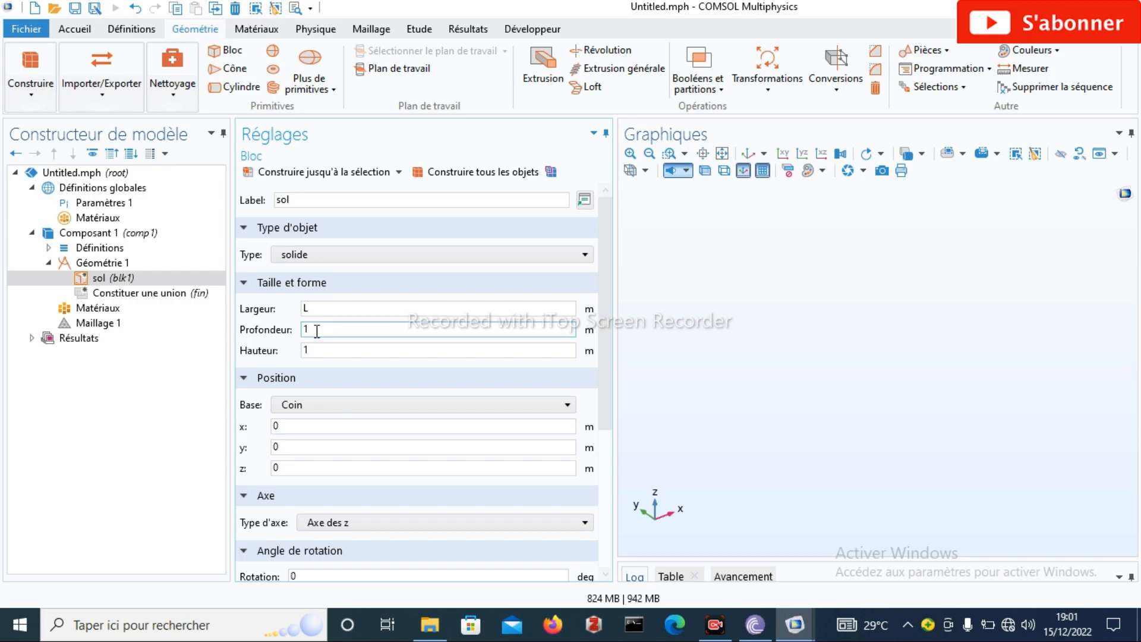
pyautogui.write('P')
pyautogui.click(315, 349)
pyautogui.press('BackSpace')
pyautogui.write('H')
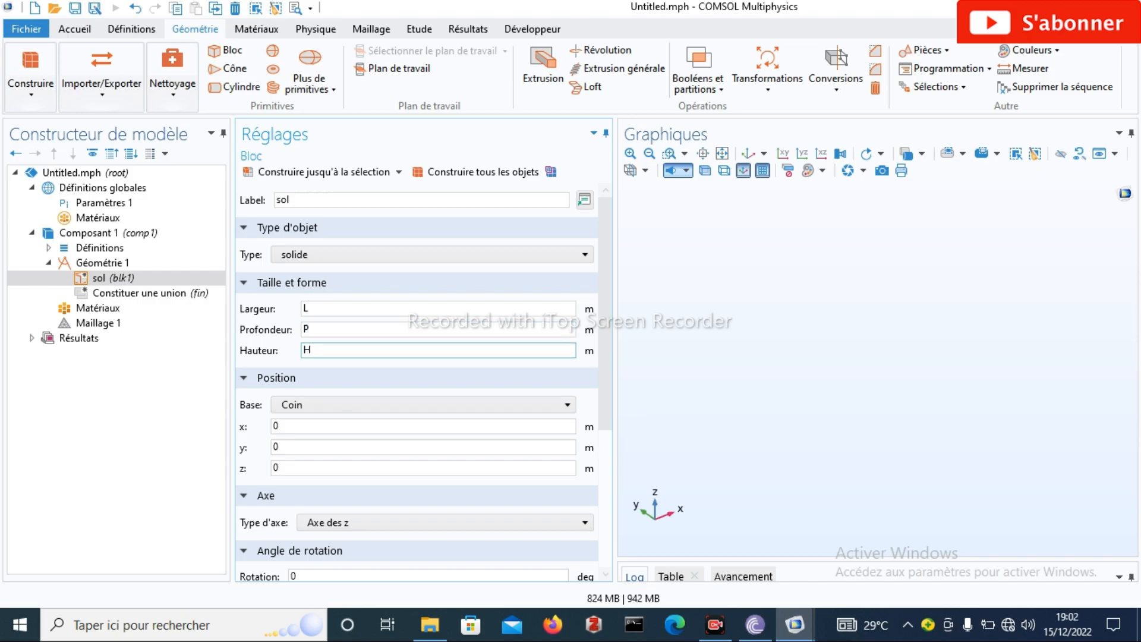
# Set the base of the sol block's position to Centre
pyautogui.click(568, 405)
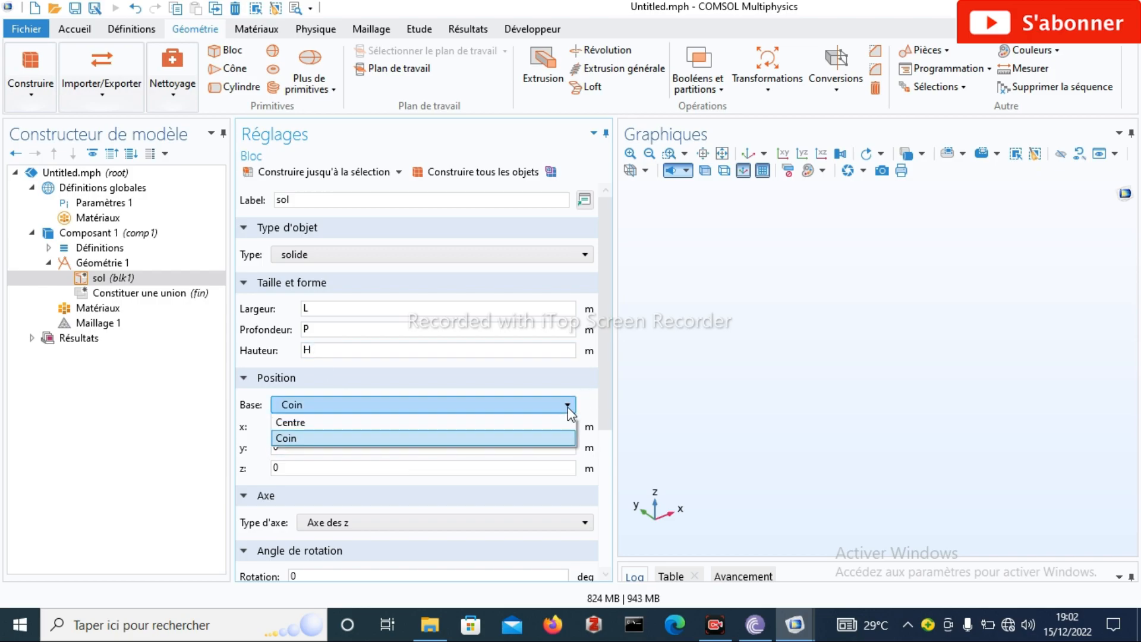
pyautogui.click(473, 422)
pyautogui.click(394, 445)
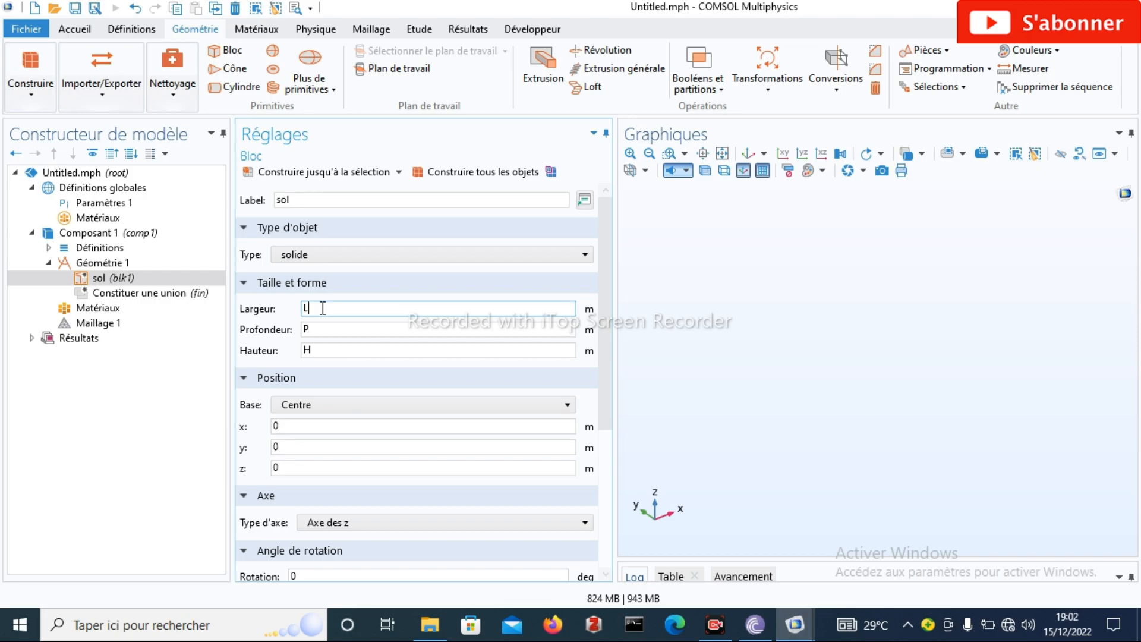
# Enlarge the sol block to a width of L+2 and a depth of P+2, and build all objects
pyautogui.write('+2')
pyautogui.click(319, 328)
pyautogui.write('+2')
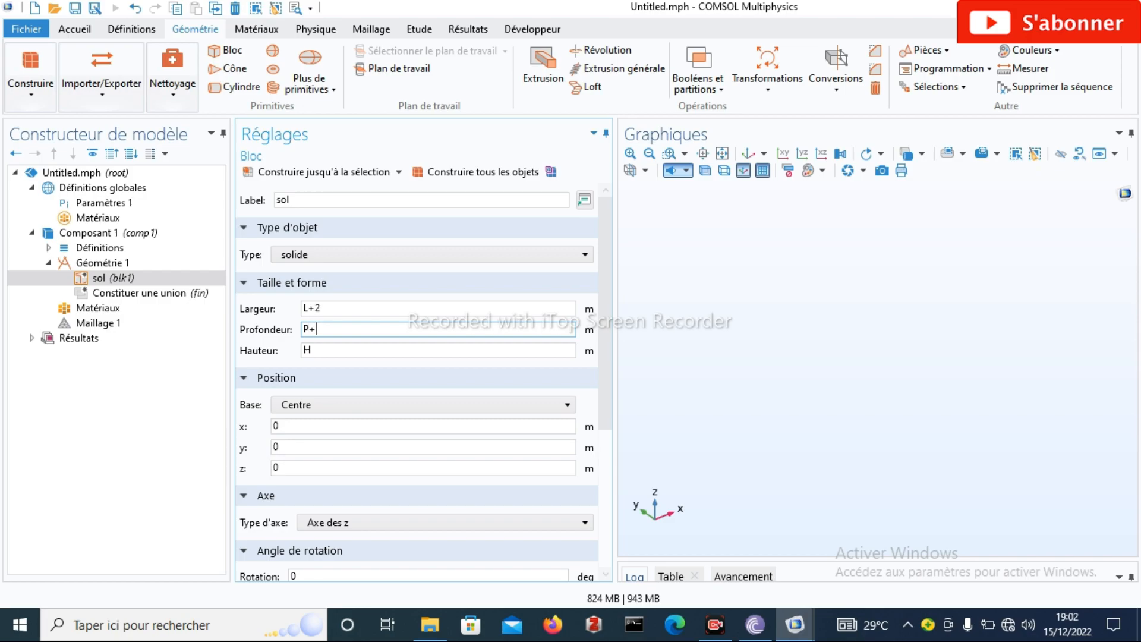
pyautogui.click(451, 173)
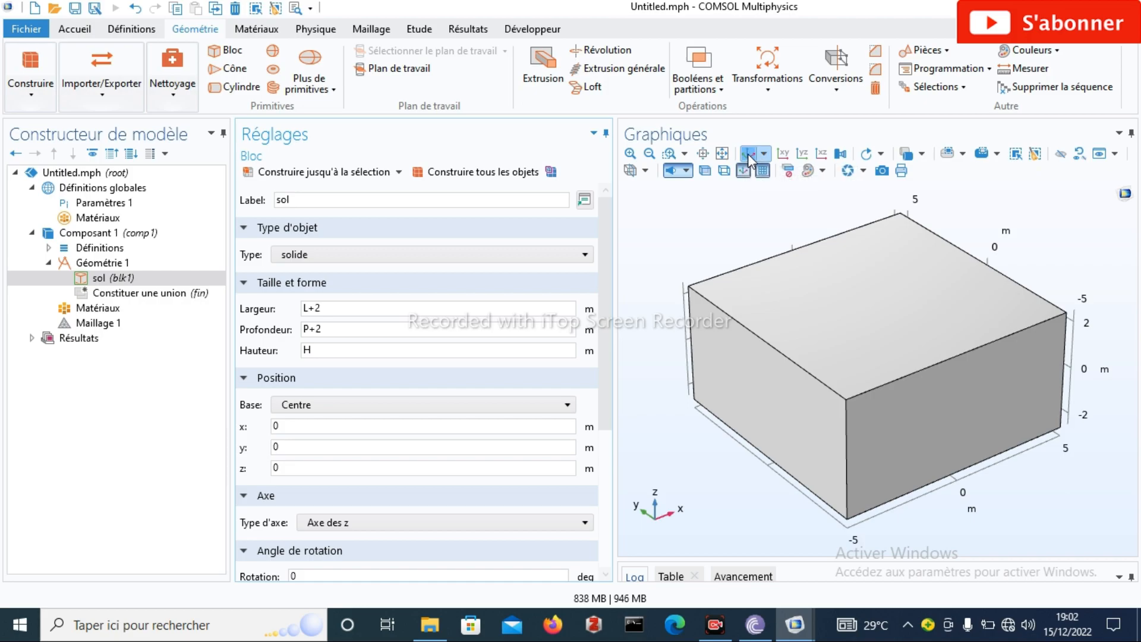
# Set the sol block's height to H-4.5 and rebuild all objects
pyautogui.moveTo(850, 366); pyautogui.dragTo(853, 322)
pyautogui.click(345, 352)
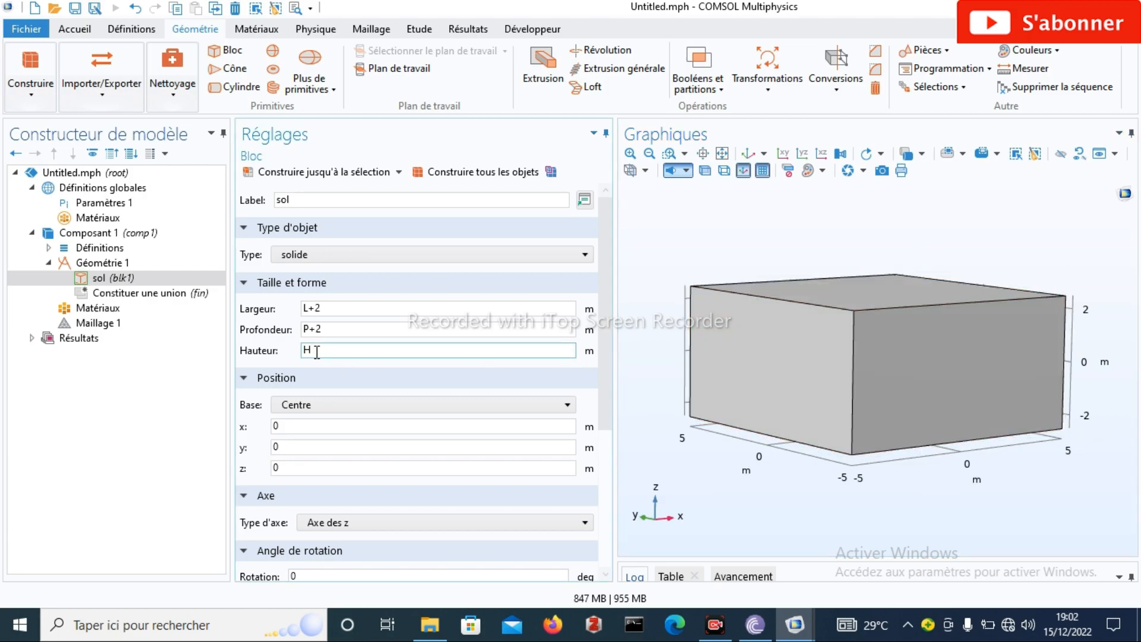
pyautogui.write('-4.5')
pyautogui.click(429, 170)
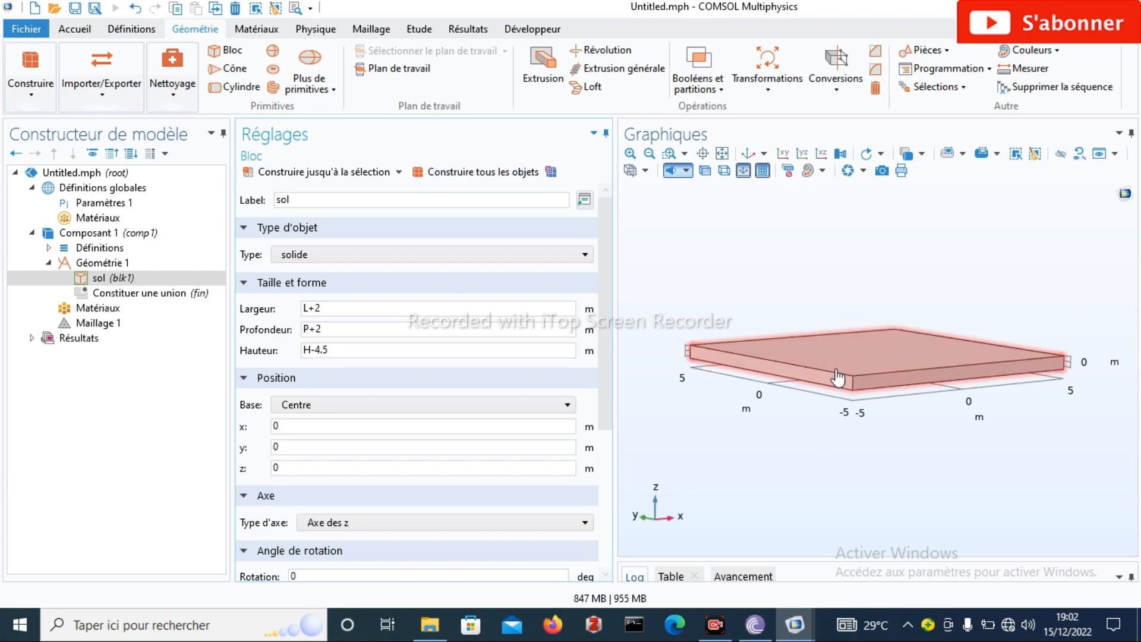
# Duplicate the sol block in the geometry sequence
pyautogui.moveTo(832, 390); pyautogui.dragTo(933, 394)
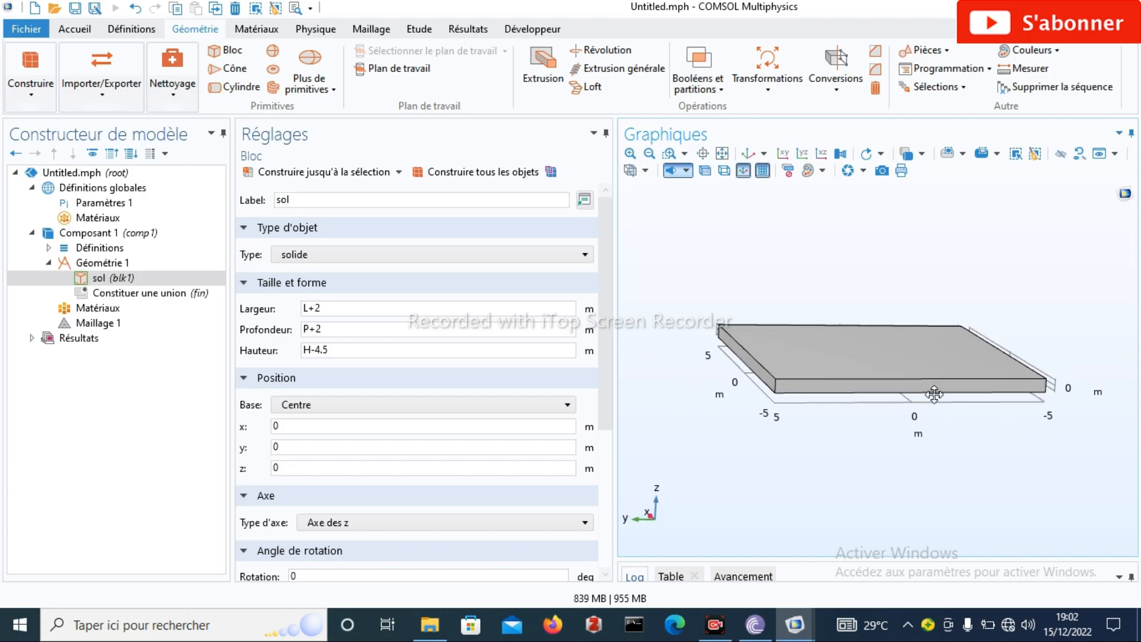
pyautogui.click(746, 154)
pyautogui.click(102, 280)
pyautogui.rightClick(103, 280)
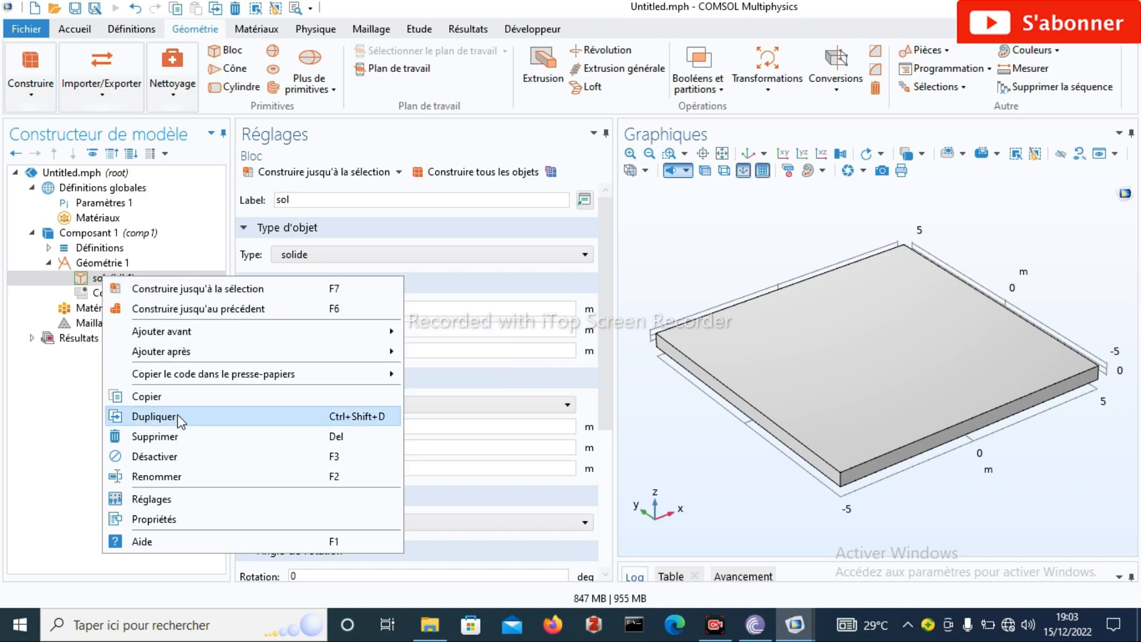
pyautogui.click(154, 416)
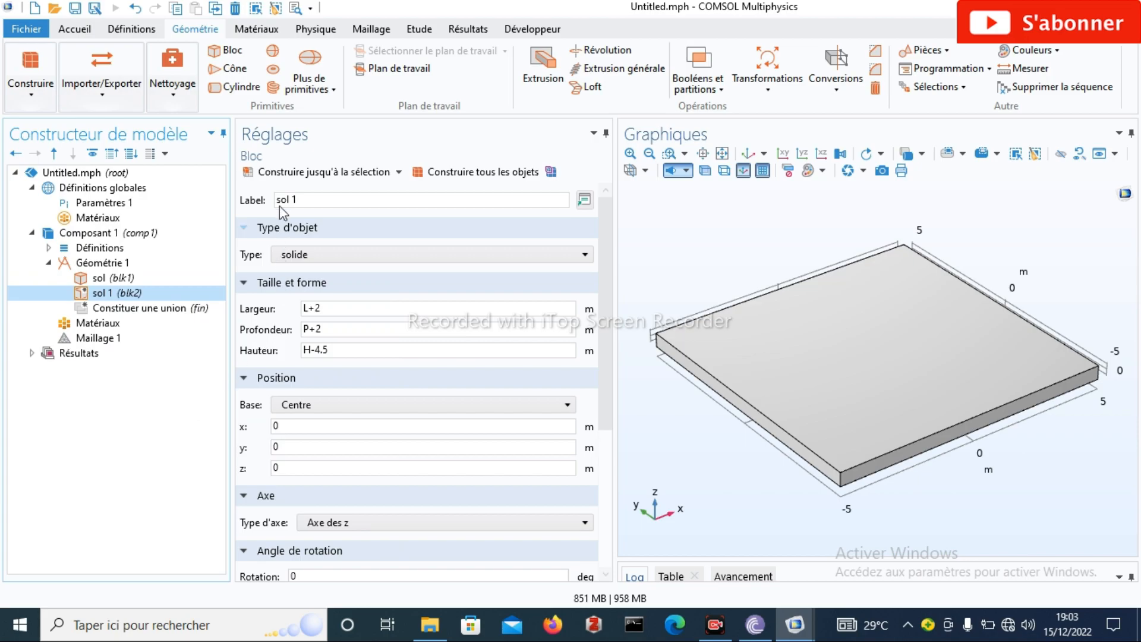
# Change the label of the duplicated block to "BATIMENT"
pyautogui.click(307, 202)
pyautogui.press('BackSpace')
pyautogui.press('BackSpace')
pyautogui.press('BackSpace')
pyautogui.press('BackSpace')
pyautogui.press('BackSpace')
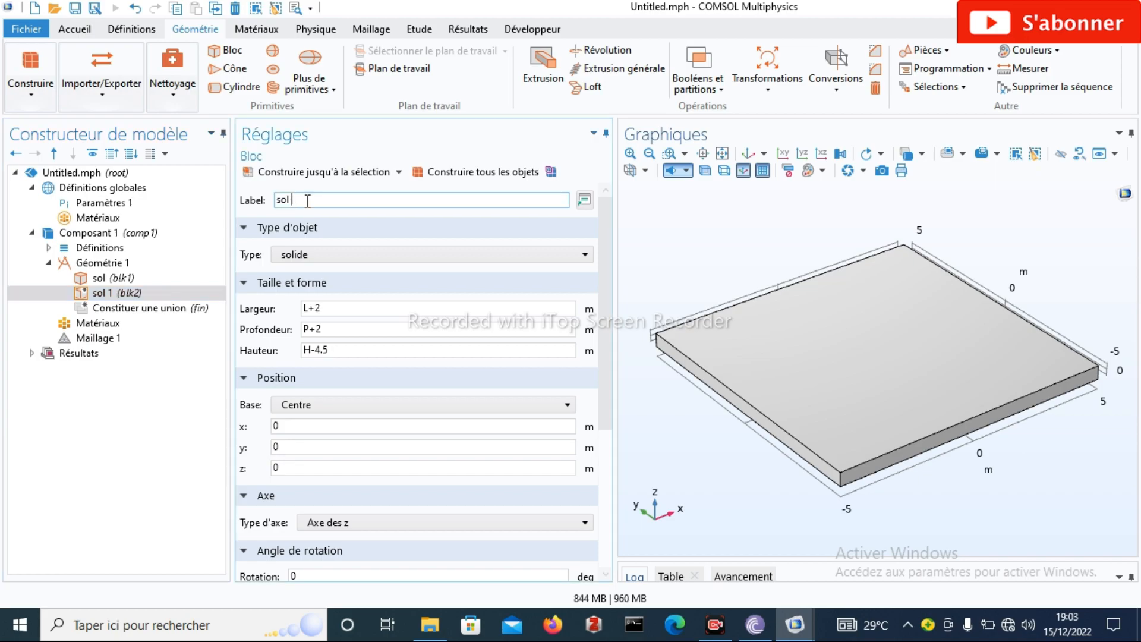
pyautogui.write('BATIMENT')
# Set the BATIMENT block's width to L and its depth to P
pyautogui.click(326, 309)
pyautogui.press('BackSpace')
pyautogui.press('BackSpace')
pyautogui.press('BackSpace')
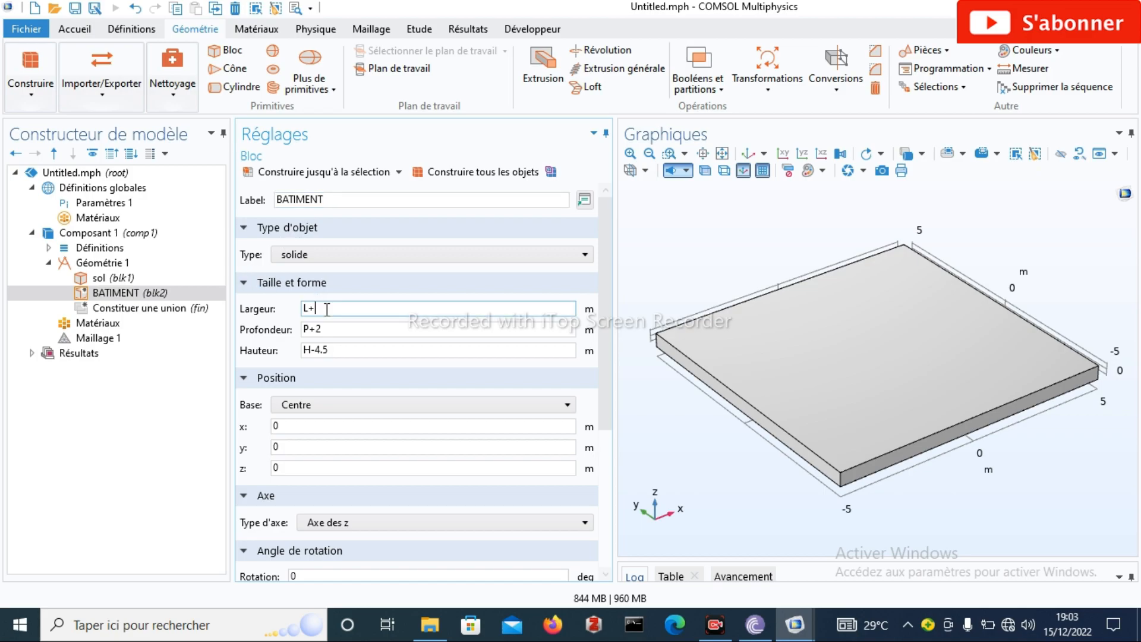
pyautogui.write('l')
pyautogui.write('L')
pyautogui.click(322, 327)
pyautogui.press('BackSpace')
pyautogui.press('BackSpace')
pyautogui.press('BackSpace')
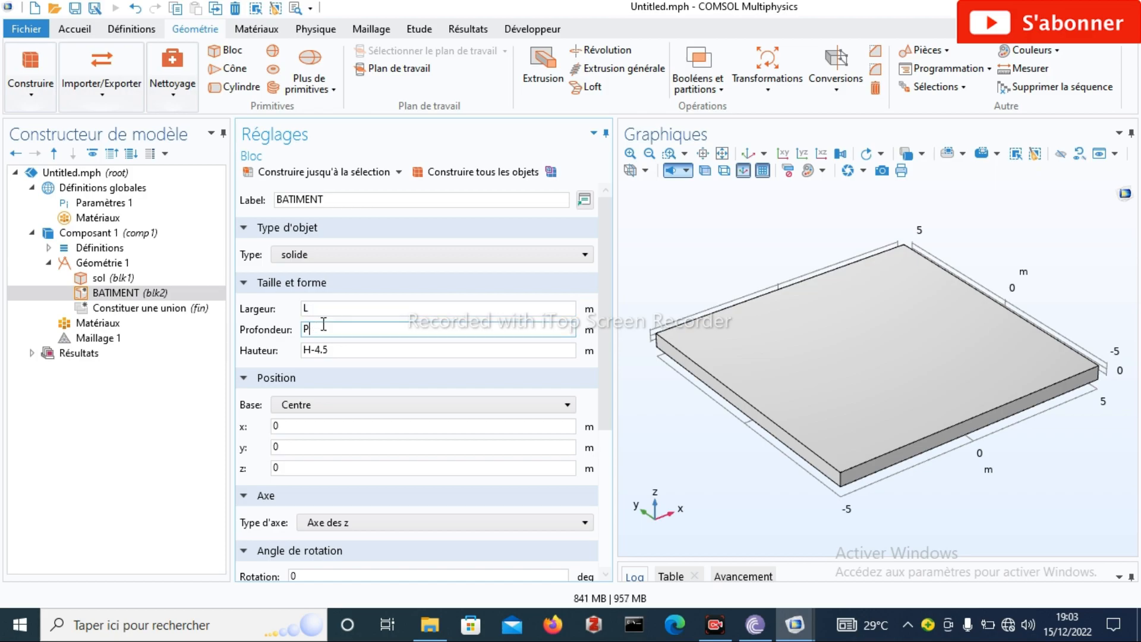
pyautogui.write('P')
# Set the BATIMENT block's height to H
pyautogui.click(328, 349)
pyautogui.press('BackSpace')
pyautogui.press('BackSpace')
pyautogui.press('BackSpace')
pyautogui.press('BackSpace')
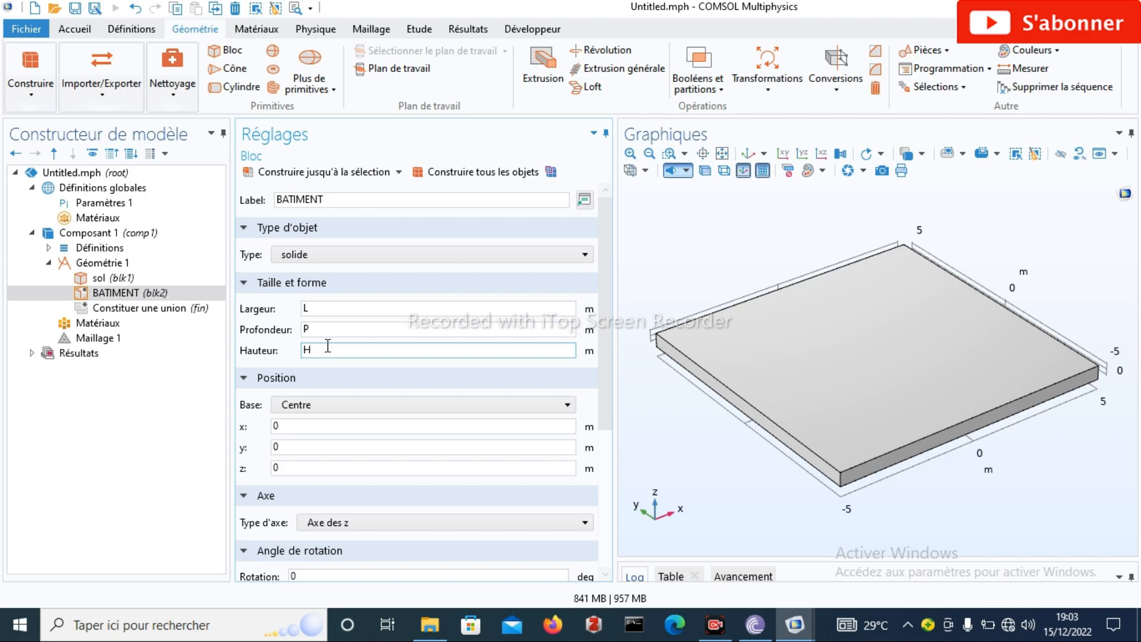
# Set the z position of the BATIMENT block to 0.5 m and build all objects
pyautogui.click(288, 468)
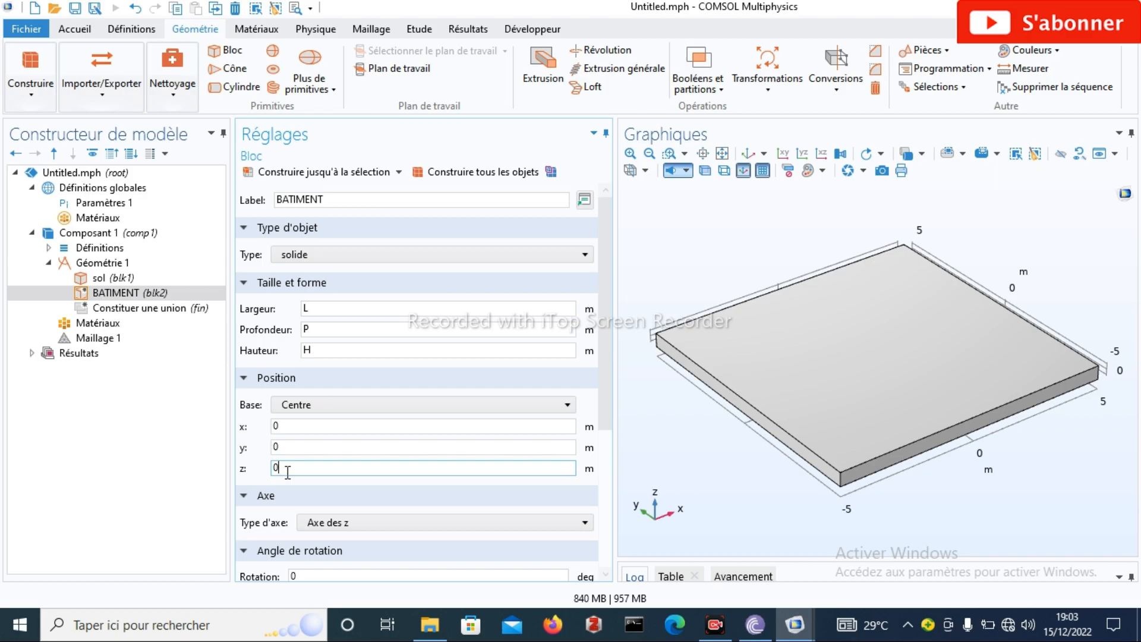
pyautogui.press('BackSpace')
pyautogui.write('0.5')
pyautogui.click(288, 335)
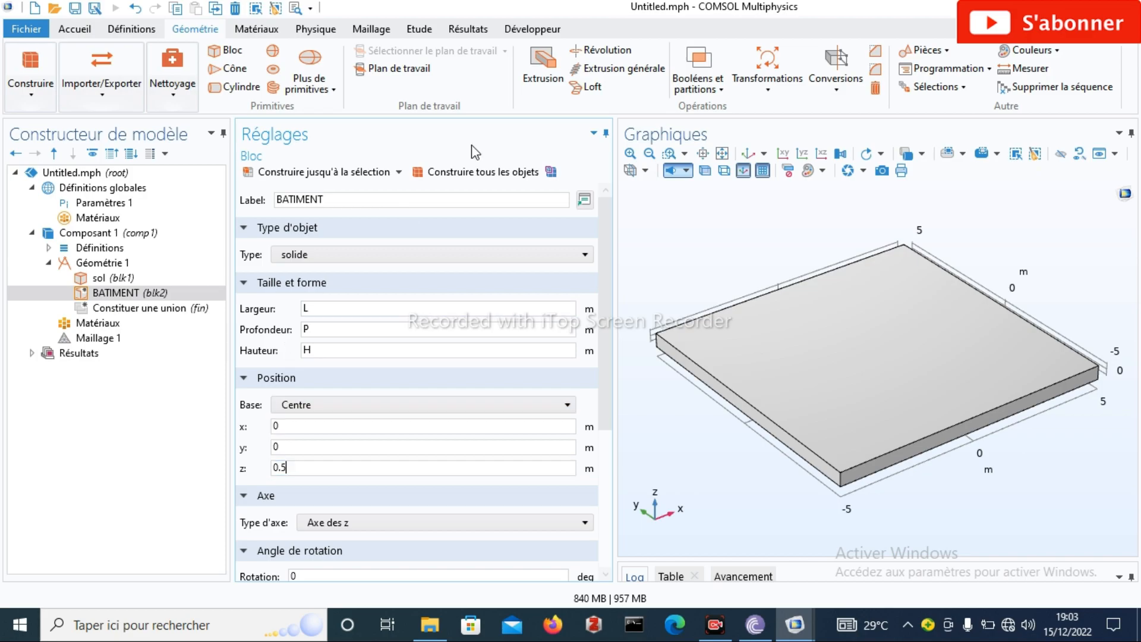
pyautogui.click(465, 175)
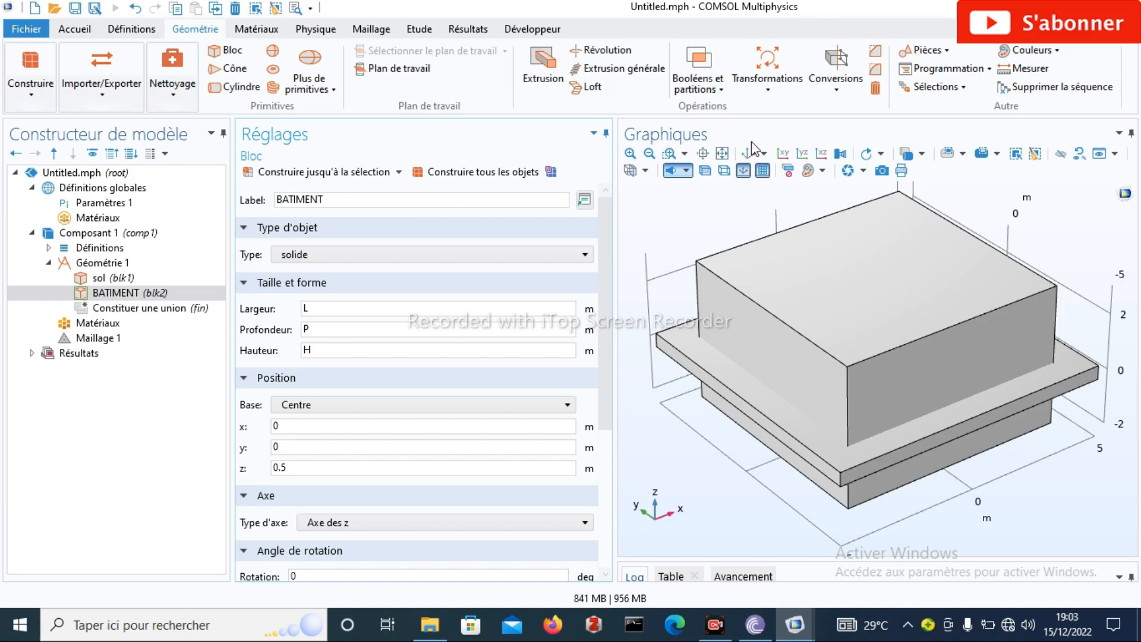
# Reset the z position of the BATIMENT block to 0 and rebuild all objects
pyautogui.click(744, 155)
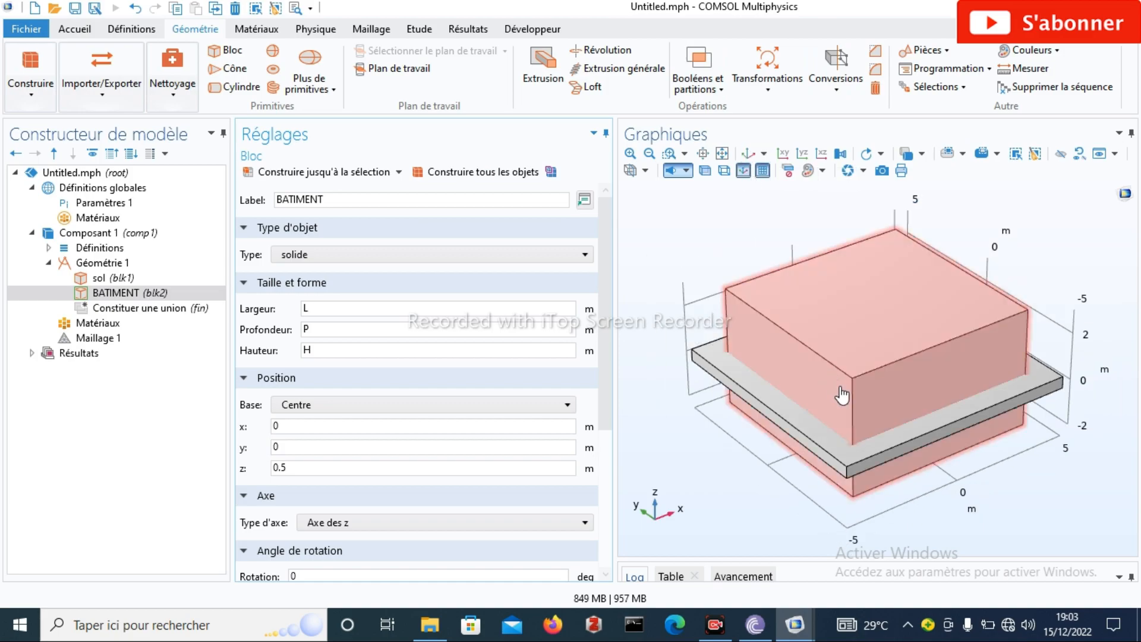
pyautogui.moveTo(851, 406); pyautogui.dragTo(858, 364)
pyautogui.moveTo(875, 354); pyautogui.dragTo(879, 358)
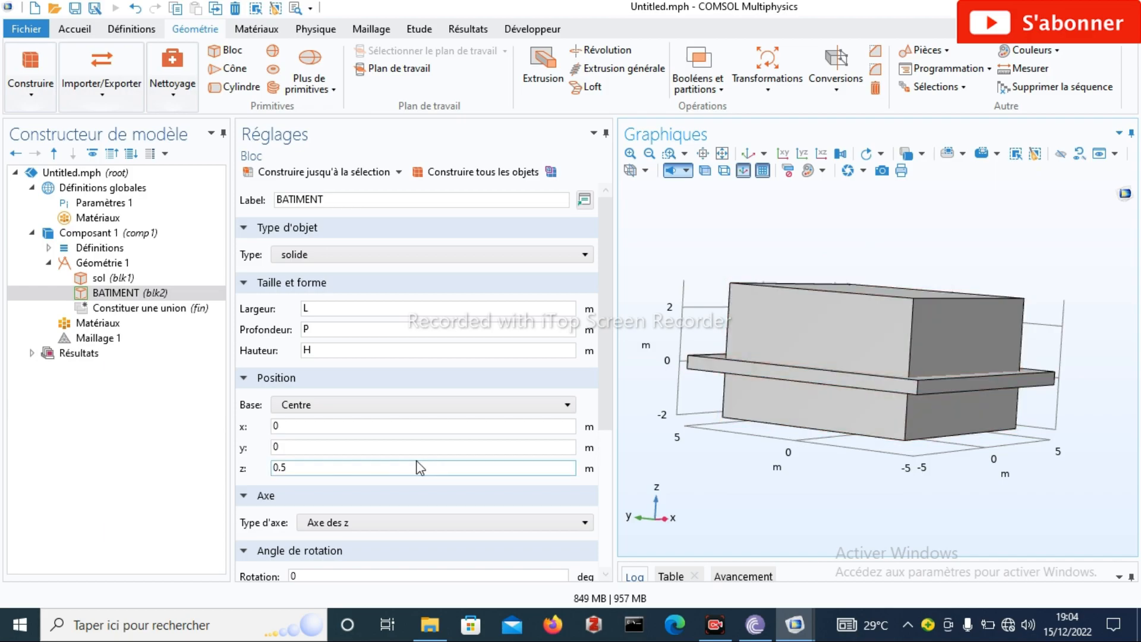
pyautogui.click(307, 469)
pyautogui.press('BackSpace')
pyautogui.press('BackSpace')
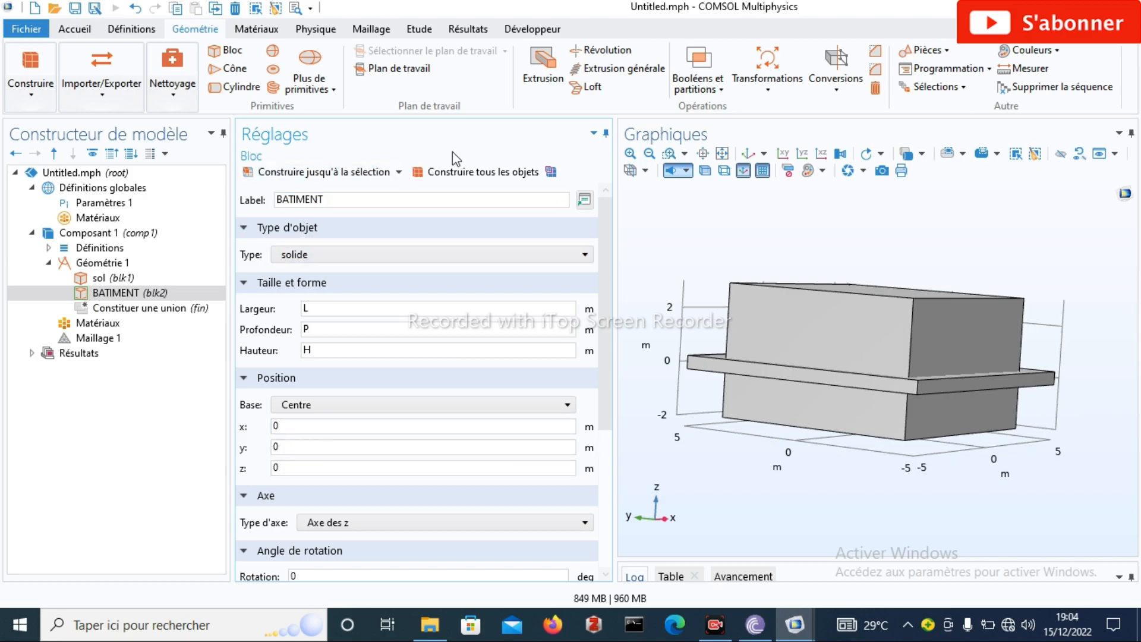
pyautogui.click(456, 173)
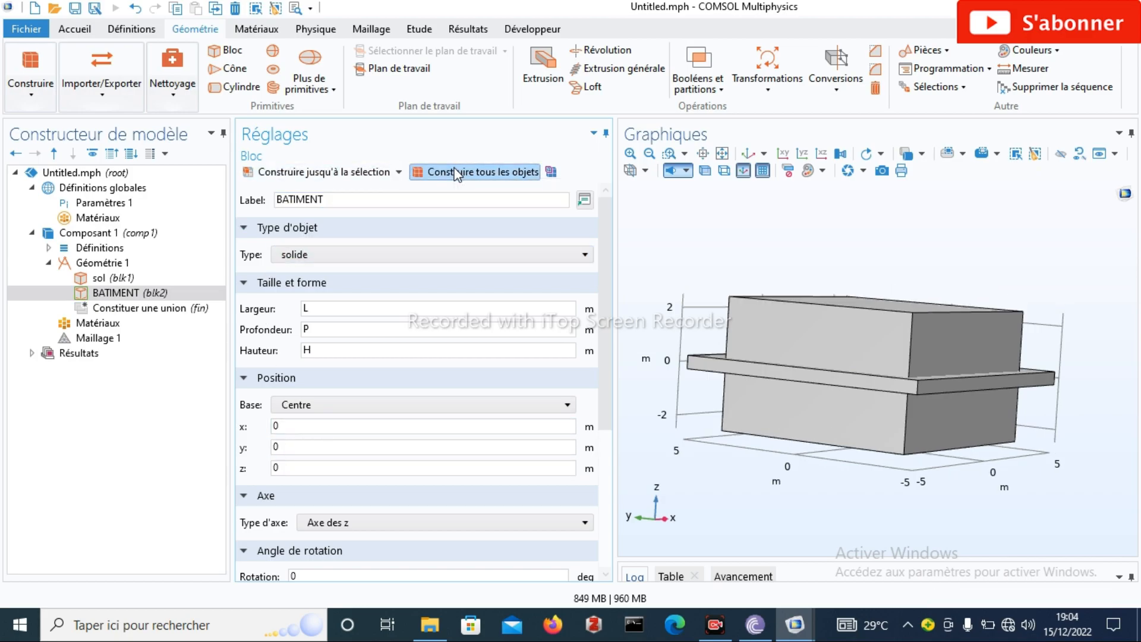
# Set the z position of the BATIMENT block to 2 m and rebuild all objects
pyautogui.click(330, 470)
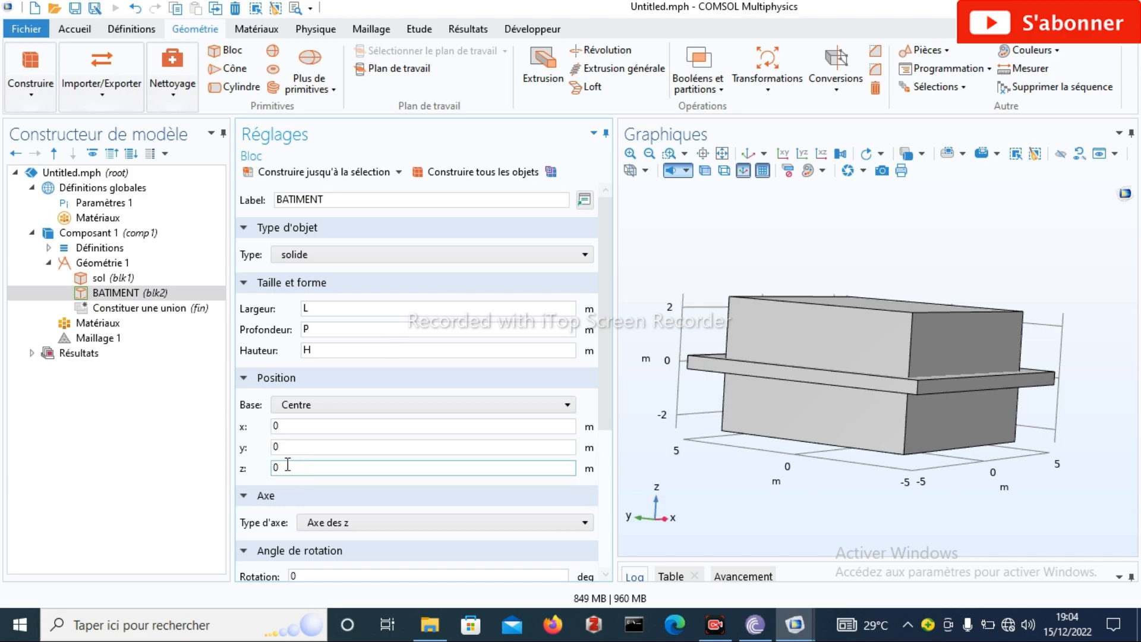
pyautogui.press('BackSpace')
pyautogui.write('2')
pyautogui.click(458, 170)
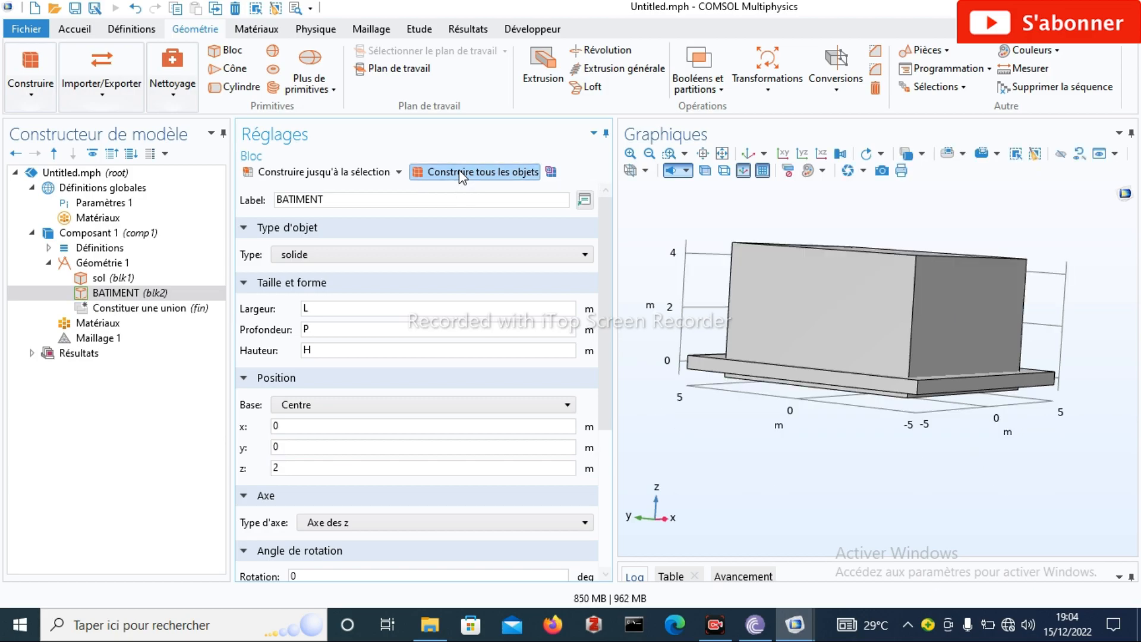
# Raise the z position of the BATIMENT block to 2.3 m and rebuild all objects
pyautogui.click(284, 467)
pyautogui.write('.3')
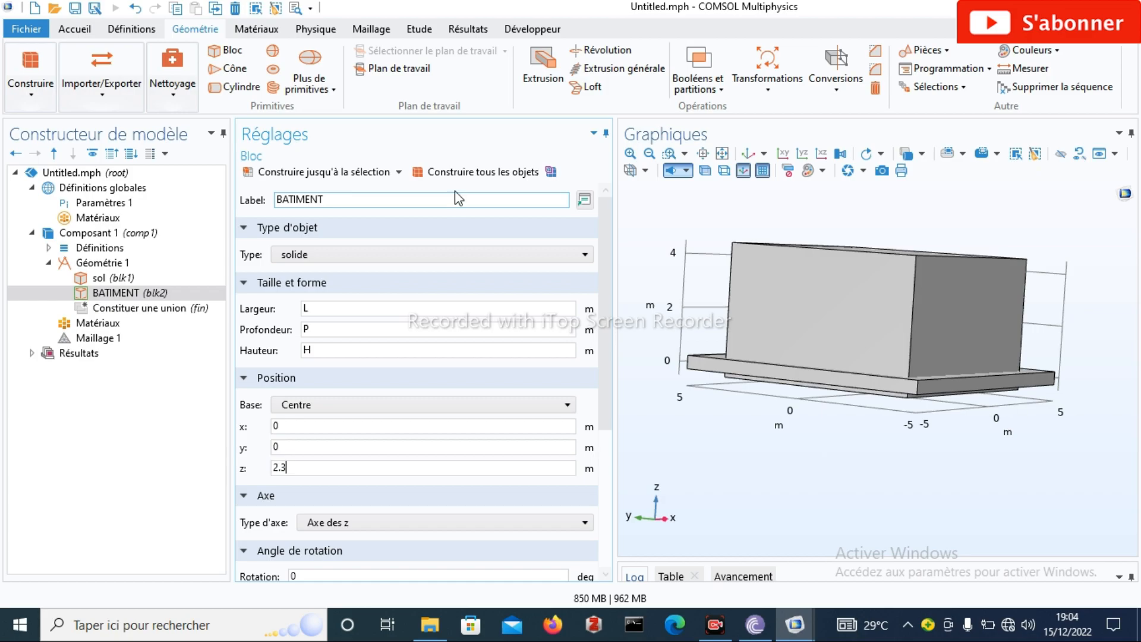
pyautogui.click(458, 171)
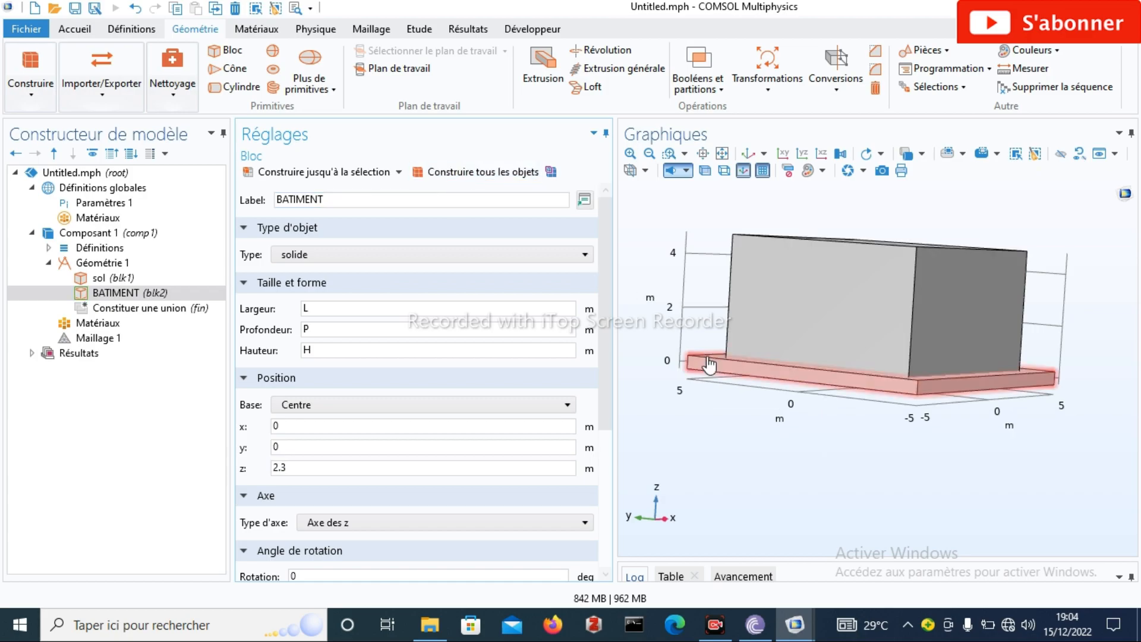
# Fine-tune the z position of the BATIMENT block to 2.35 m and rebuild all objects
pyautogui.click(300, 469)
pyautogui.write('.5')
pyautogui.press('BackSpace')
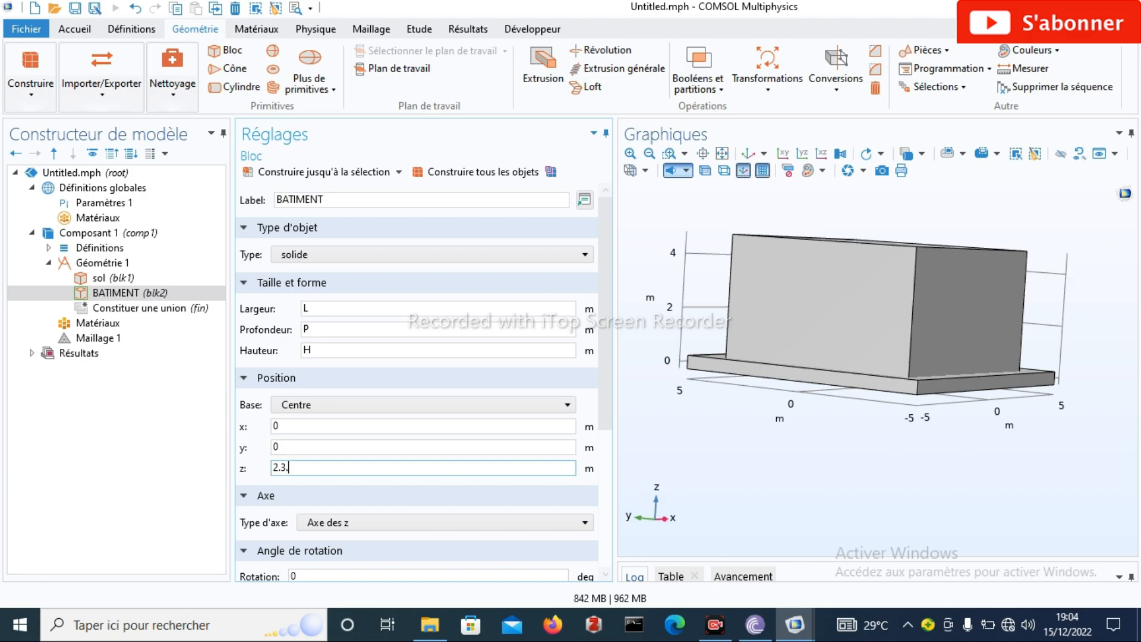
pyautogui.write('5')
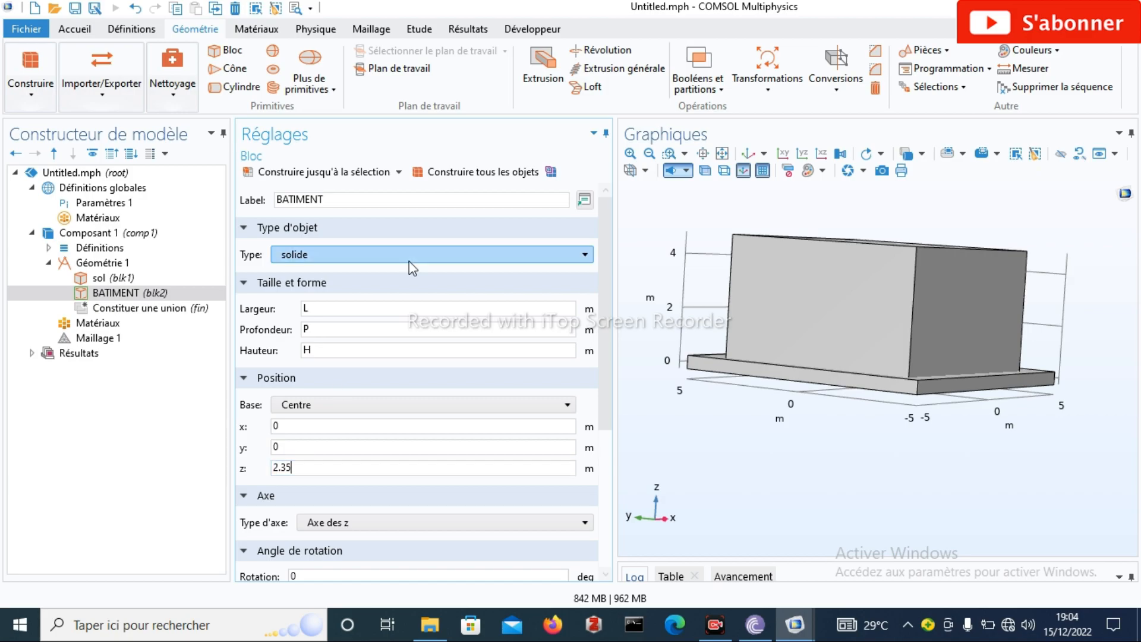
pyautogui.click(455, 178)
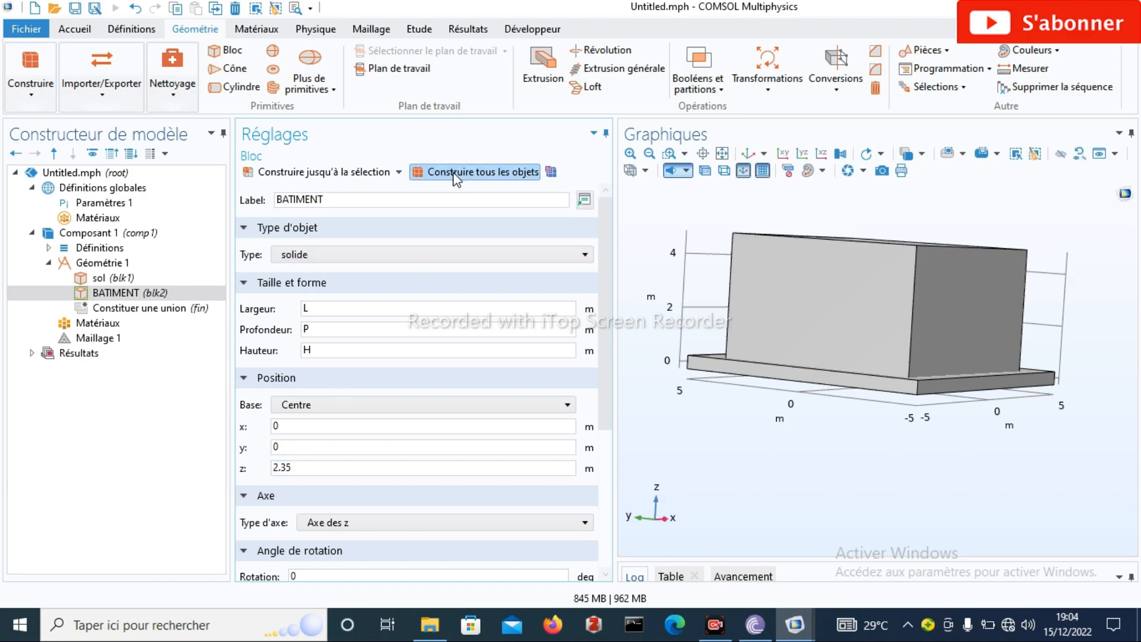
pyautogui.moveTo(869, 316)
pyautogui.mouseDown()
pyautogui.moveTo(889, 273)
pyautogui.moveTo(862, 326)
pyautogui.mouseUp()
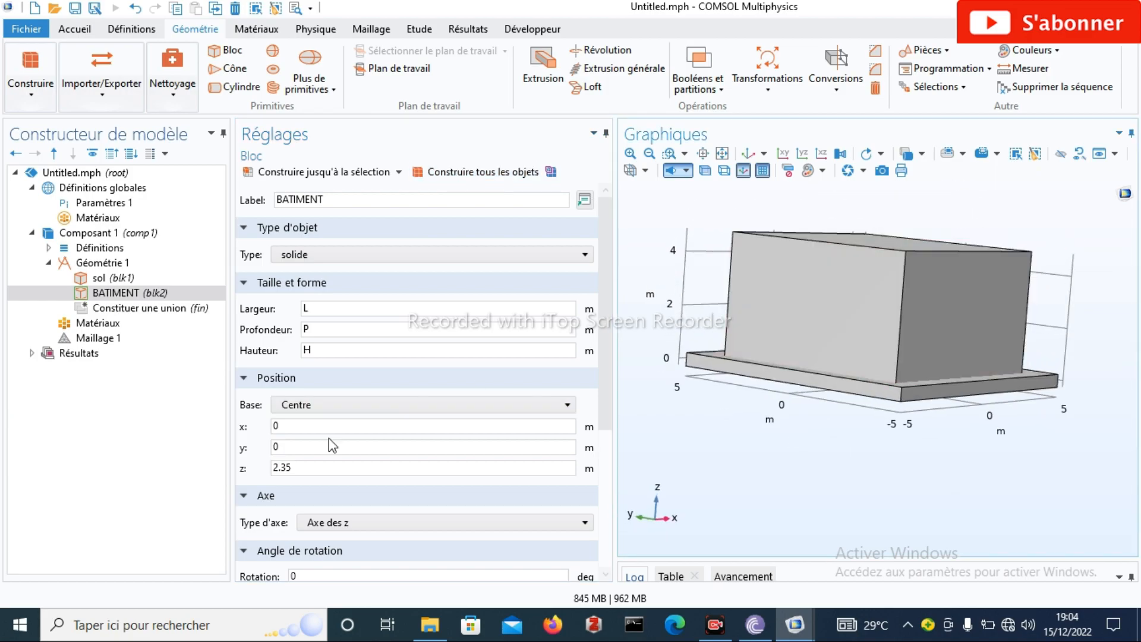
# Try a z position of 2.4 m for the BATIMENT block, rebuild all objects, and change the value to 2.5 m
pyautogui.click(300, 466)
pyautogui.press('BackSpace')
pyautogui.press('BackSpace')
pyautogui.write('4')
pyautogui.click(397, 121)
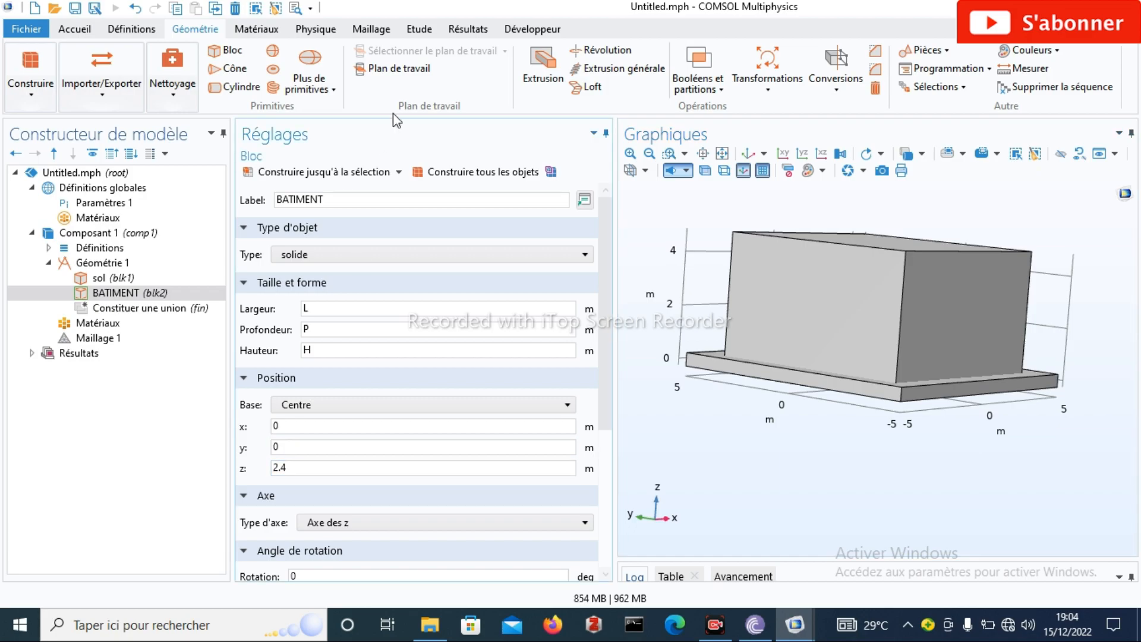
pyautogui.click(472, 171)
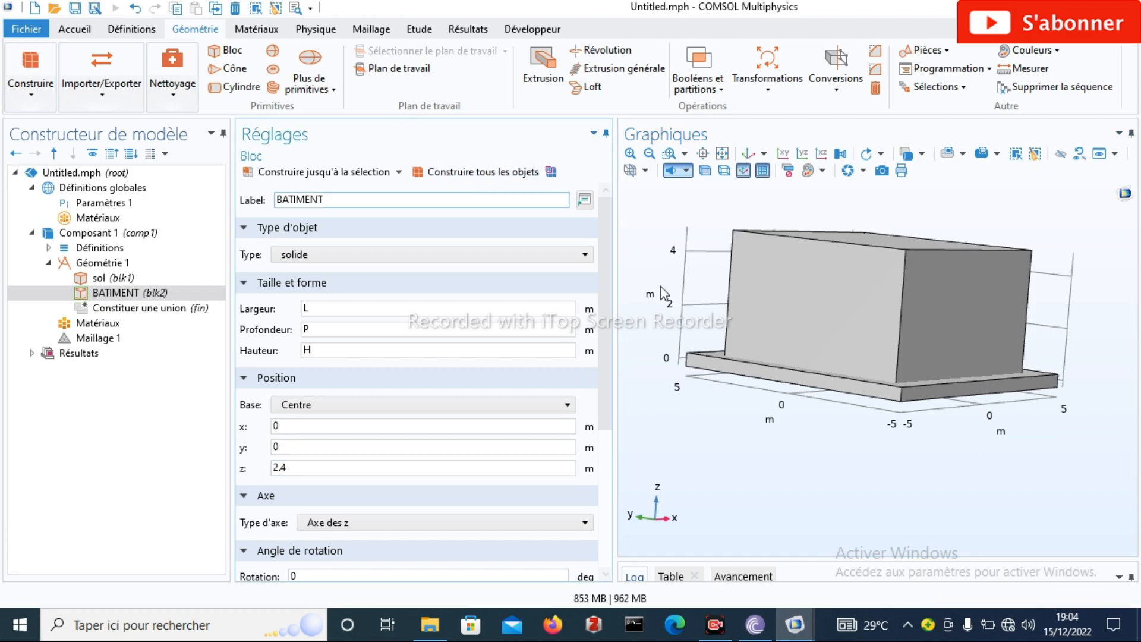
pyautogui.press('BackSpace')
pyautogui.write('5')
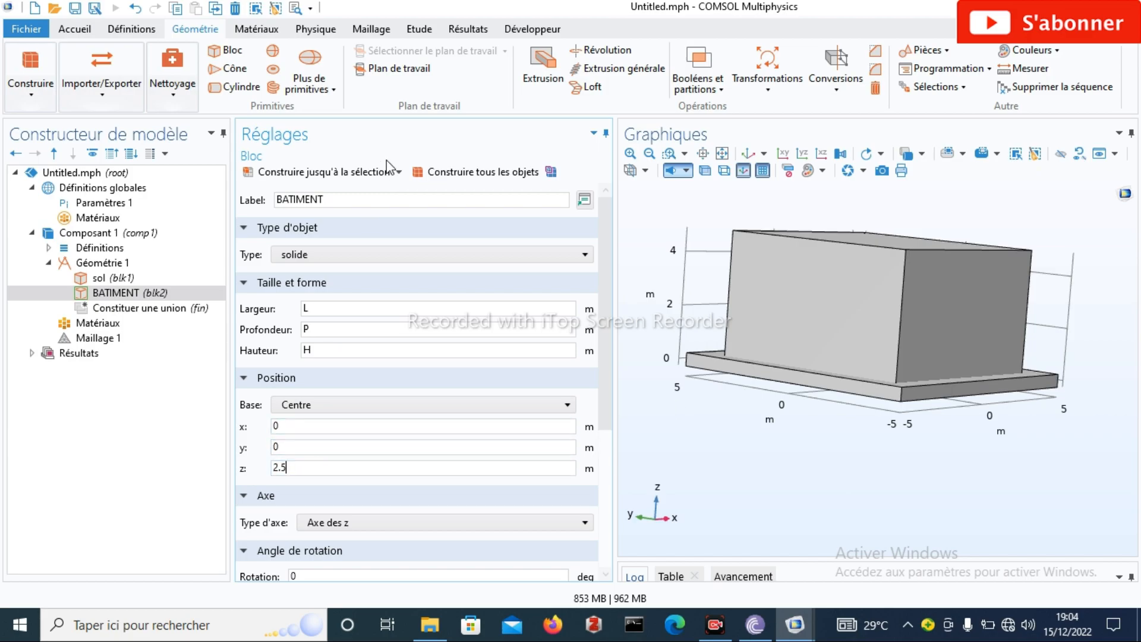
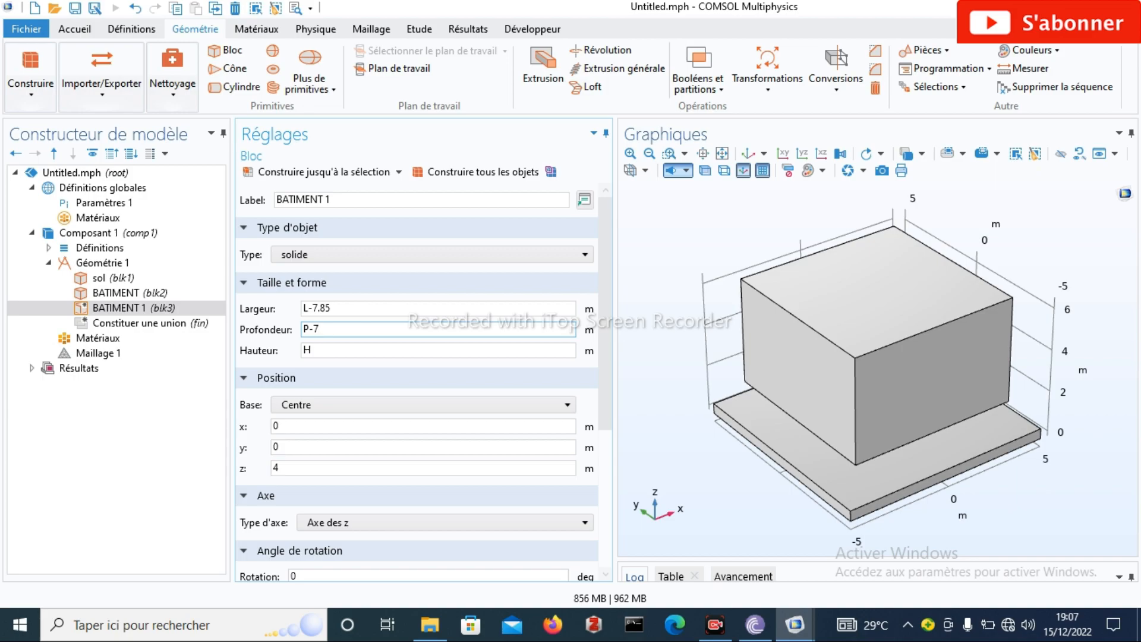
# Set the BATIMENT 1 block's depth to P-7.85 and its height to H+1, and build all objects
pyautogui.write('.85')
pyautogui.click(310, 349)
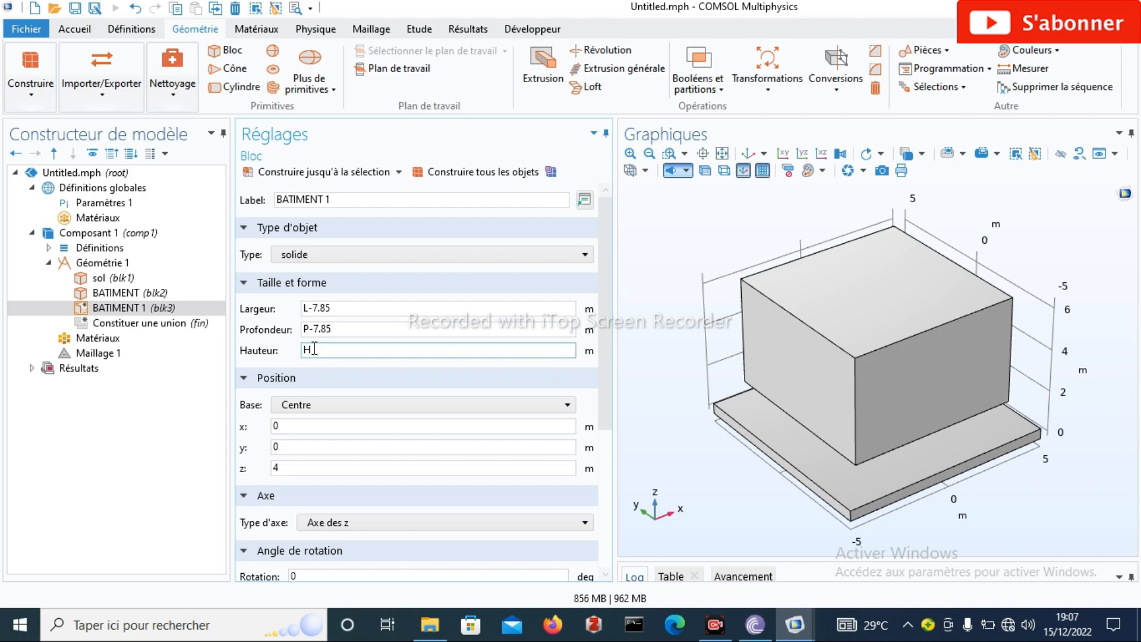
pyautogui.write('+1')
pyautogui.click(448, 174)
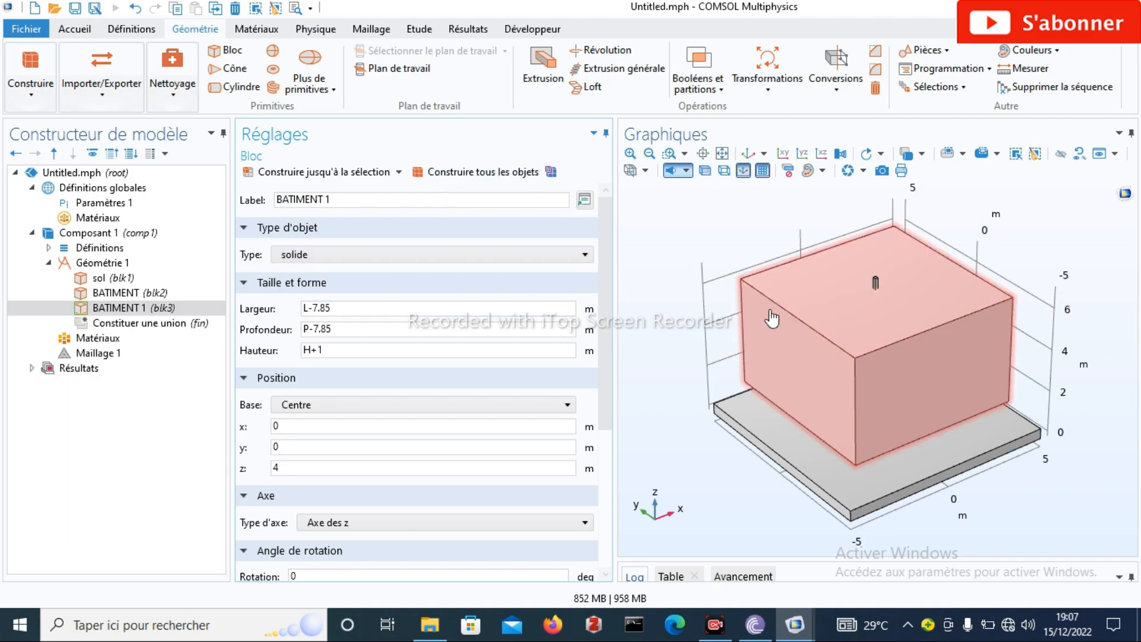
# Change the width of the BATIMENT 1 block to L-0.15
pyautogui.moveTo(828, 319); pyautogui.dragTo(842, 277)
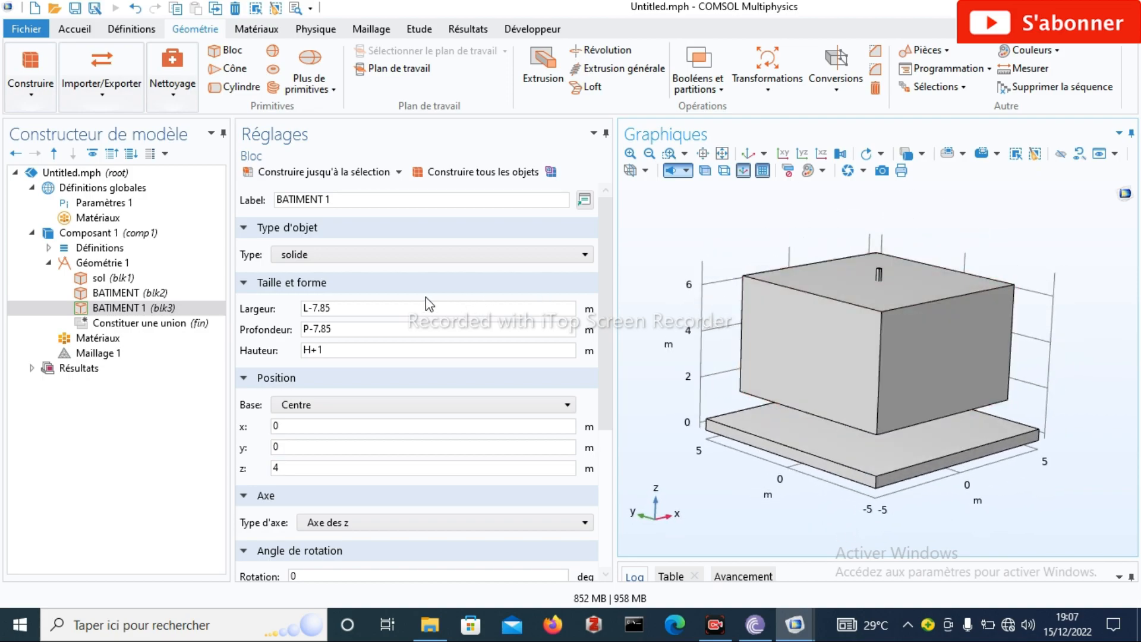
pyautogui.click(342, 307)
pyautogui.press('BackSpace')
pyautogui.press('BackSpace')
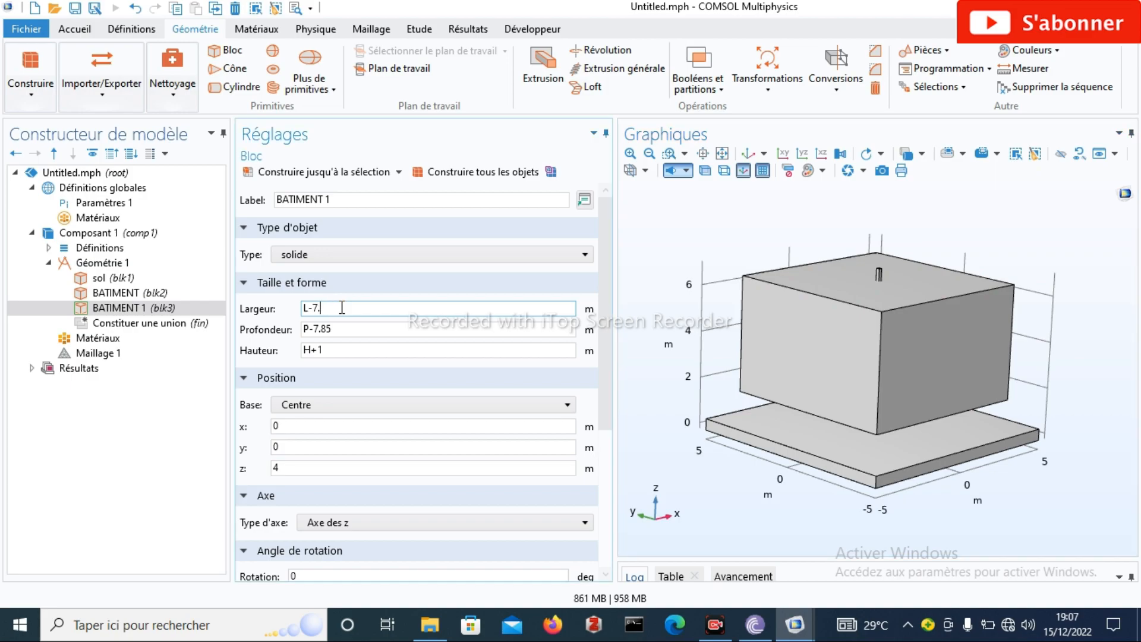
pyautogui.press('BackSpace')
pyautogui.press('BackSpace')
pyautogui.write('0.15')
# Change the depth of the BATIMENT 1 block to P-0.15 and rebuild all objects
pyautogui.click(340, 329)
pyautogui.press('BackSpace')
pyautogui.press('BackSpace')
pyautogui.press('BackSpace')
pyautogui.press('BackSpace')
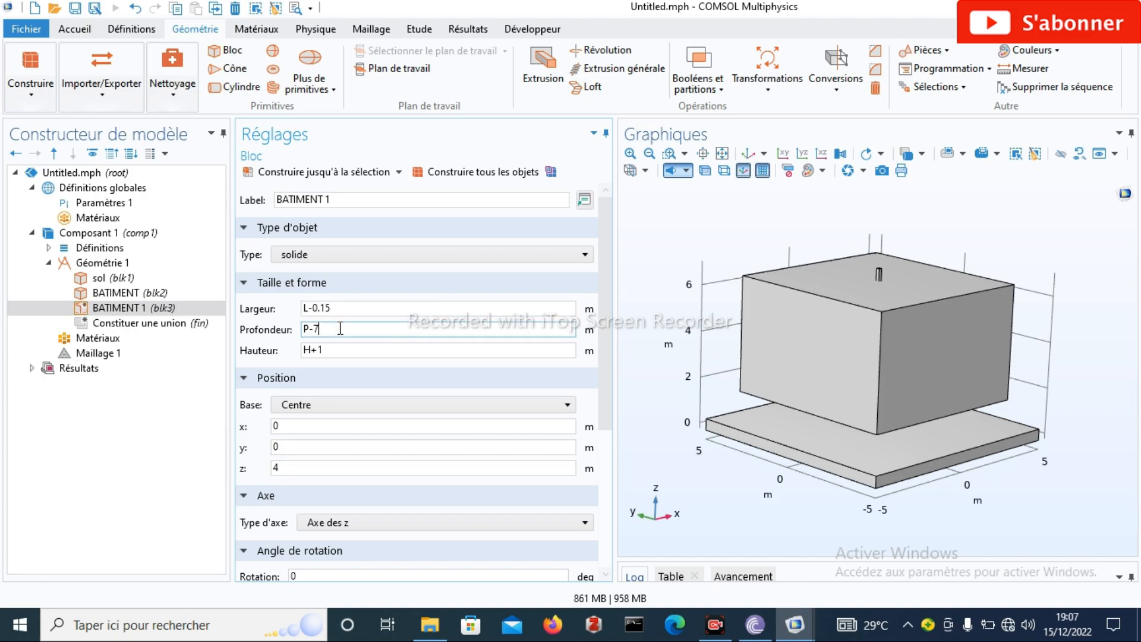
pyautogui.write('0.15')
pyautogui.click(448, 173)
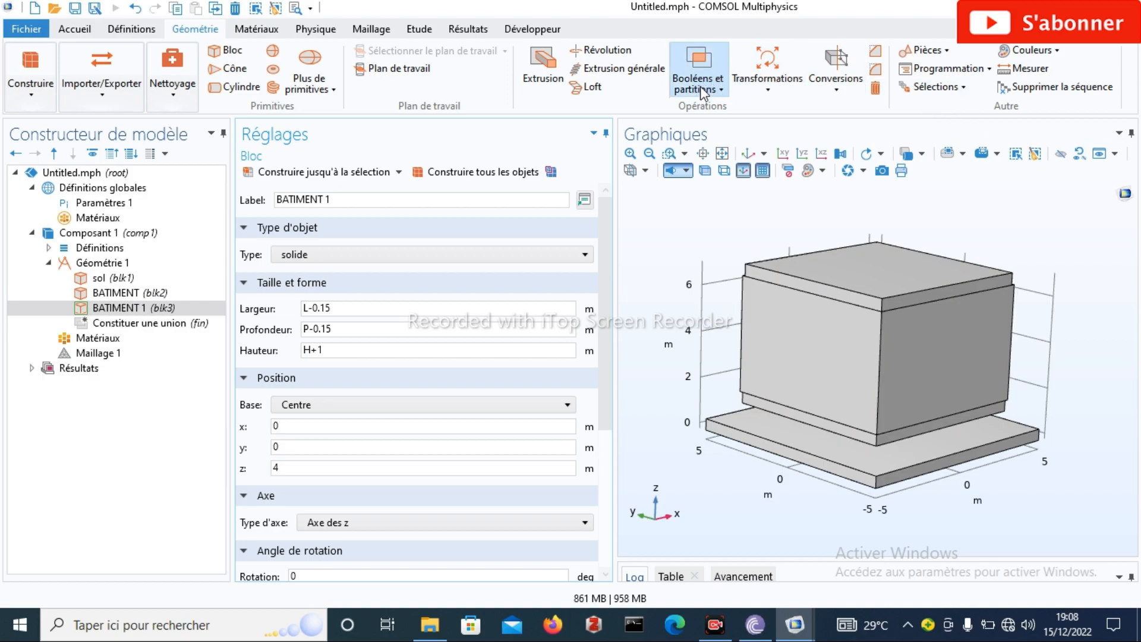
# Create a Difference operation that subtracts the BATIMENT 1 block (blk3) from the BATIMENT block (blk2), and build all objects
pyautogui.click(723, 92)
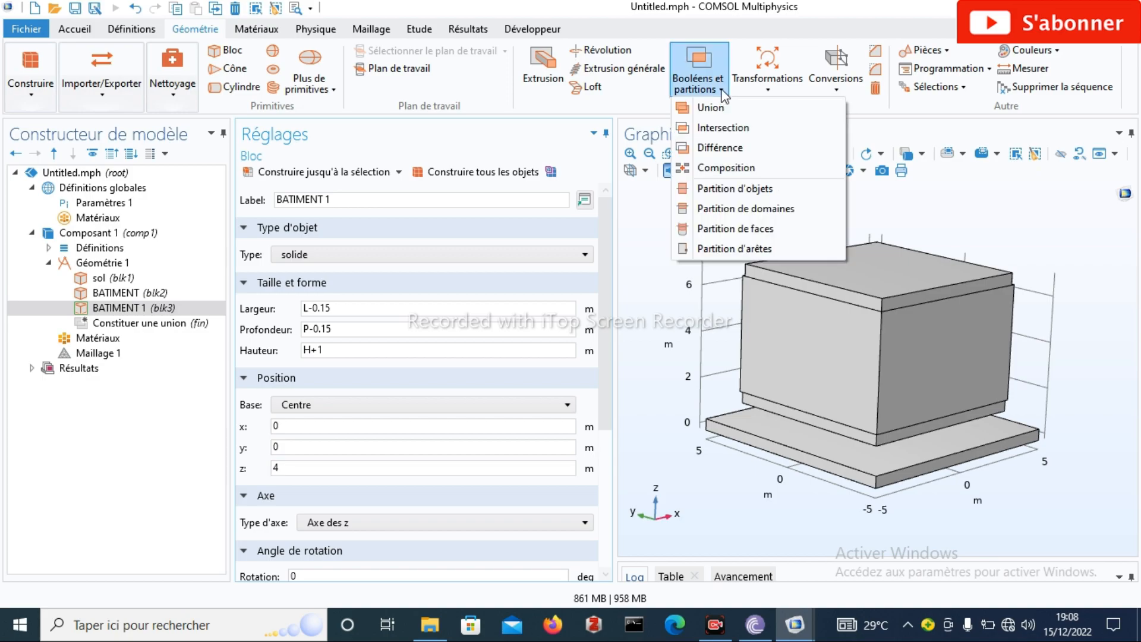
pyautogui.click(720, 149)
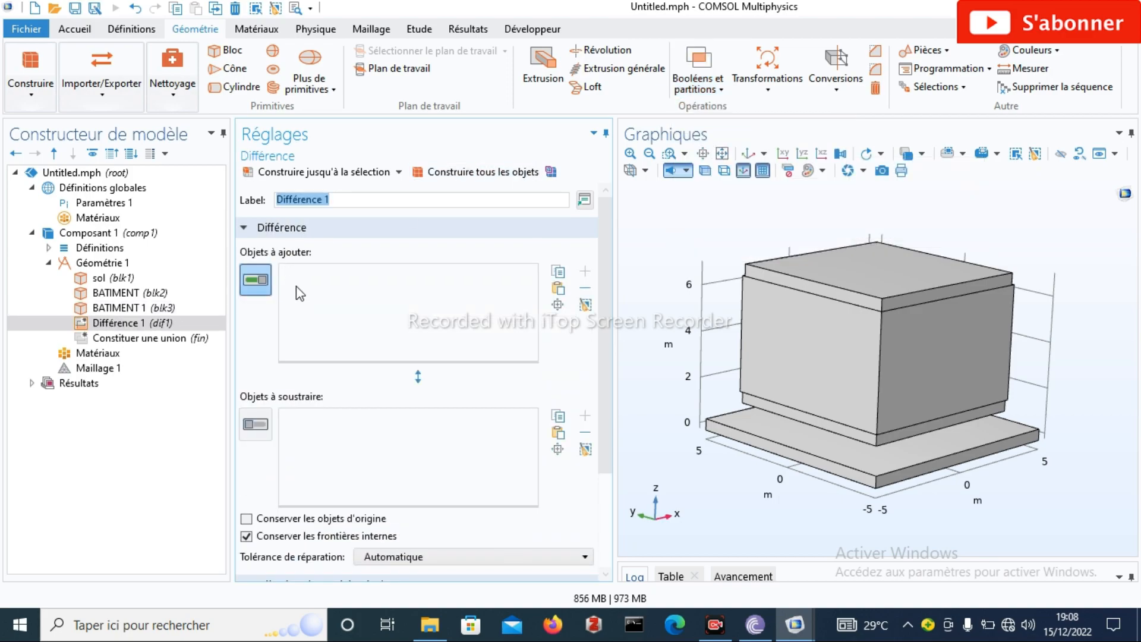
pyautogui.click(774, 341)
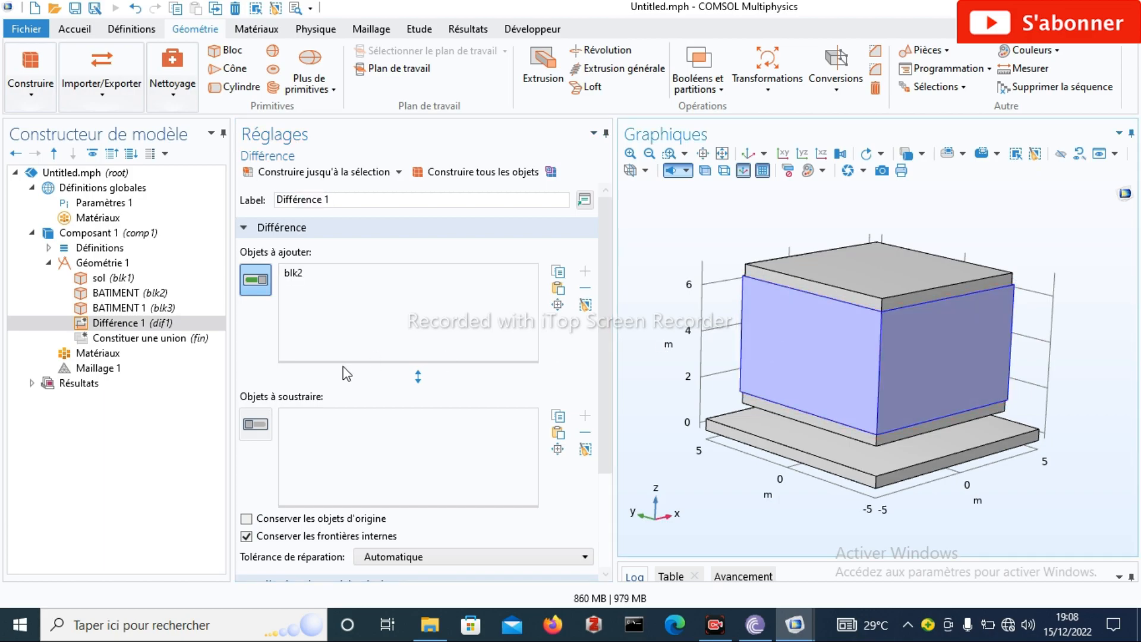
pyautogui.click(256, 424)
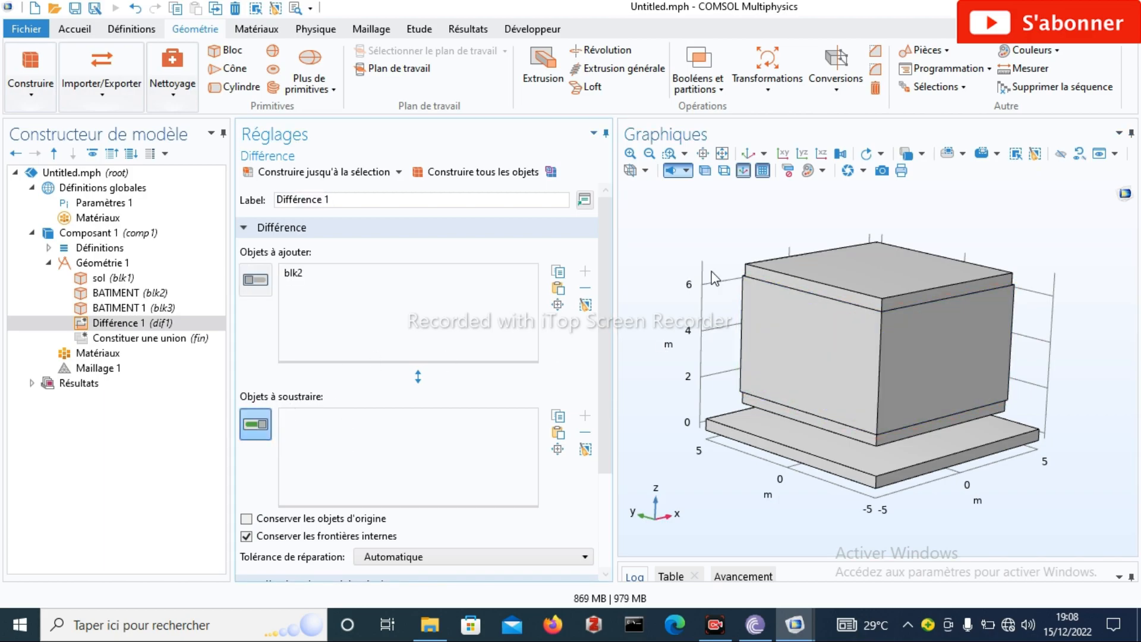
pyautogui.click(829, 269)
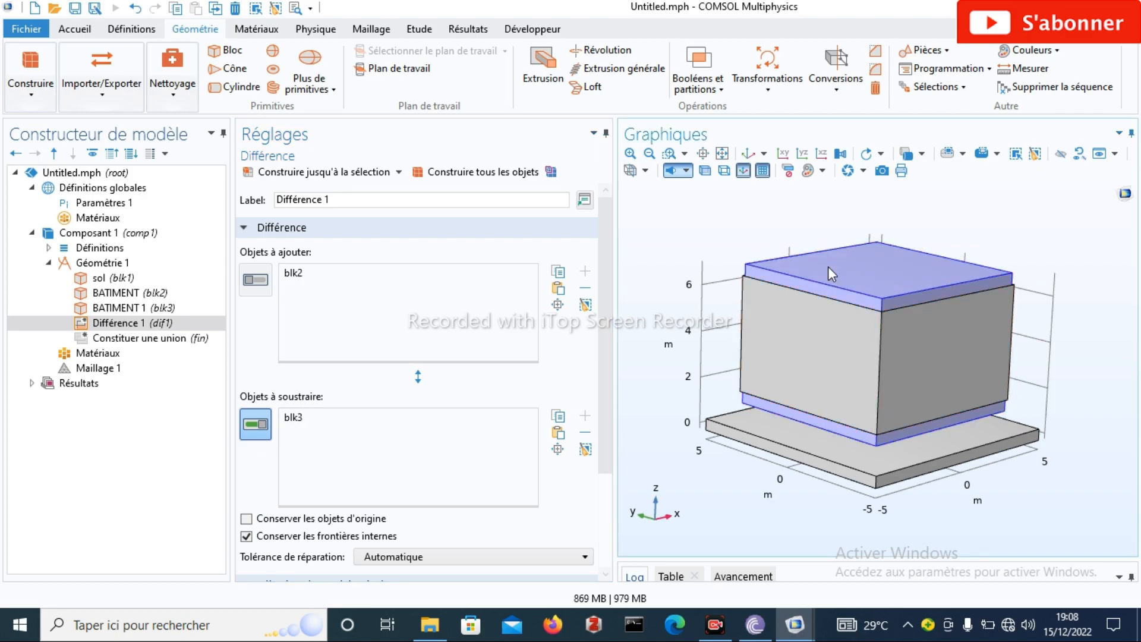
pyautogui.click(506, 180)
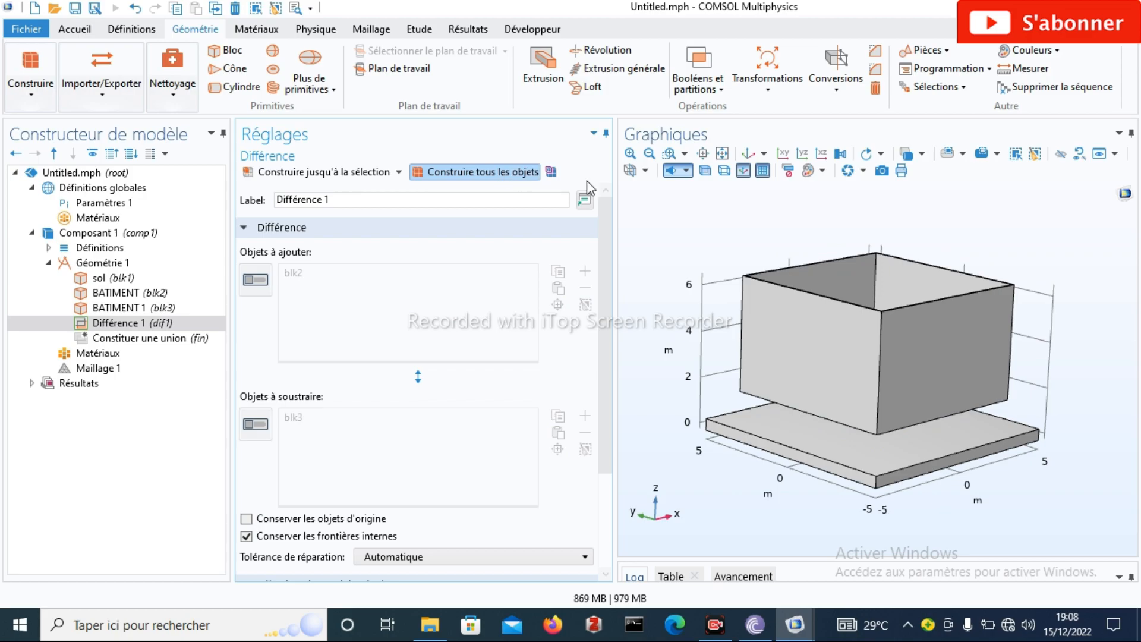
# Set the z position of the BATIMENT 1 block to 2.78 m
pyautogui.moveTo(845, 349); pyautogui.dragTo(881, 337)
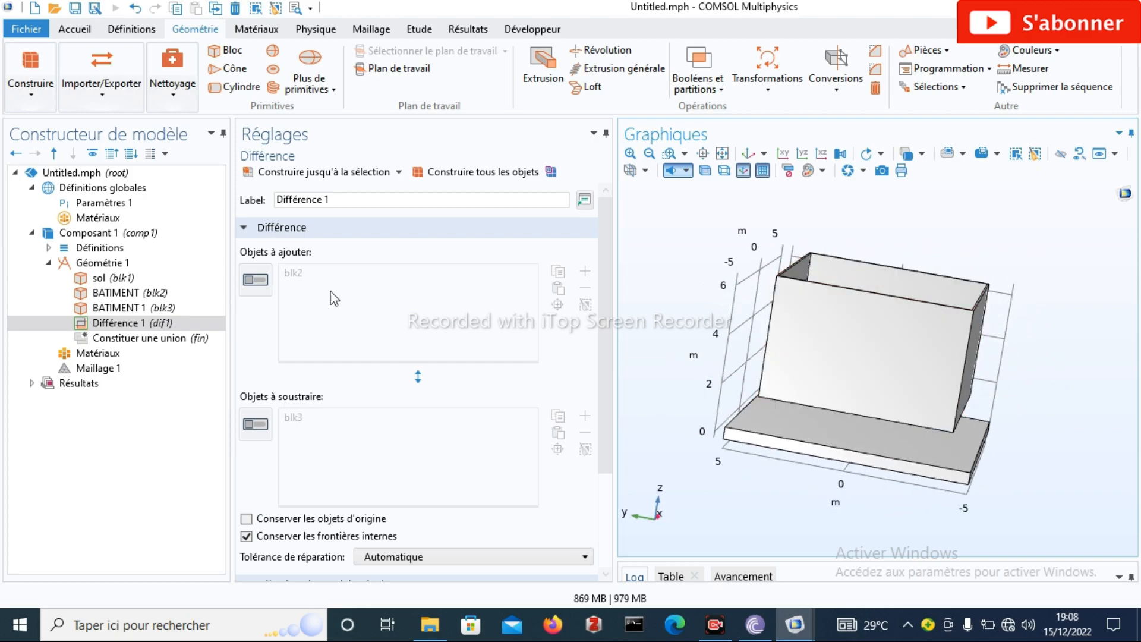
pyautogui.click(163, 314)
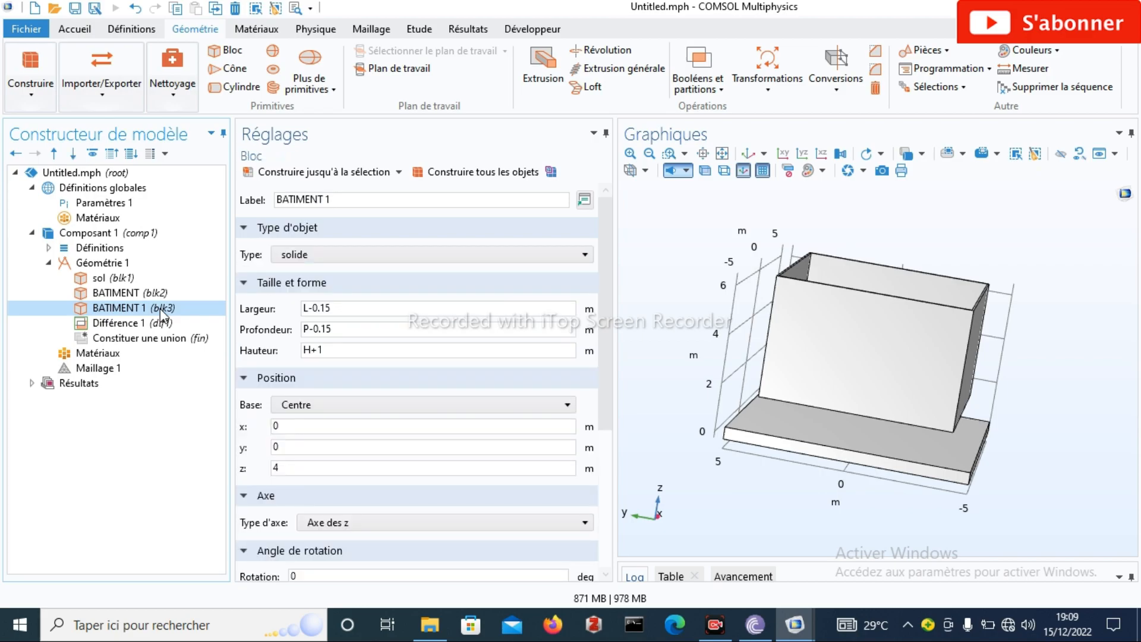
pyautogui.click(288, 467)
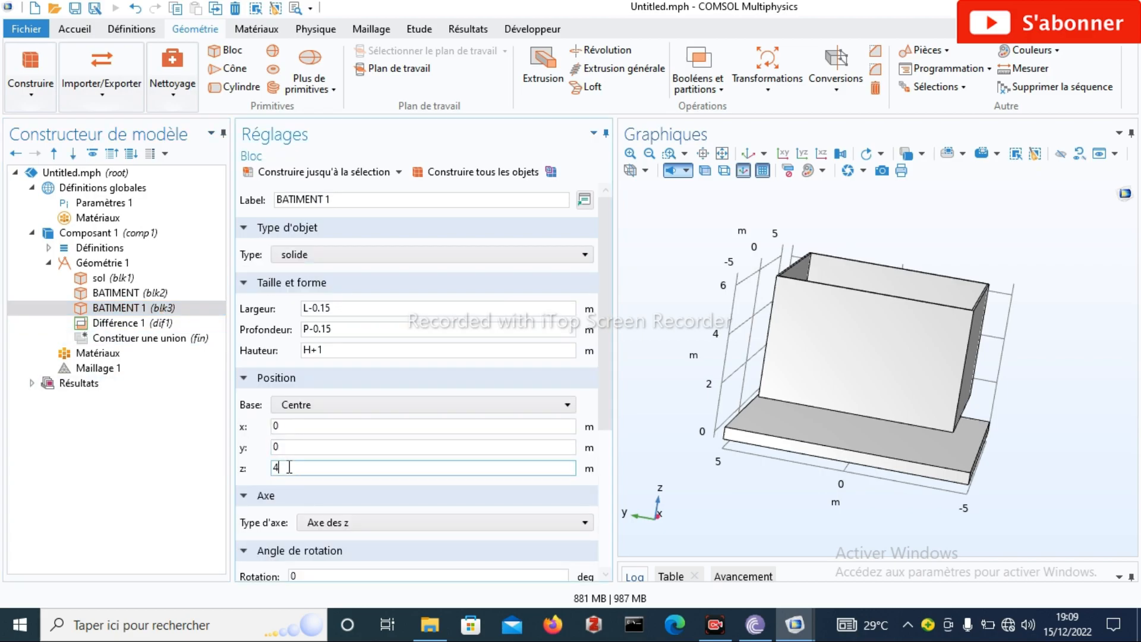
pyautogui.press('BackSpace')
pyautogui.write('2.78')
# Set the z position of the BATIMENT block to 2.78 m as well and rebuild all objects
pyautogui.click(148, 294)
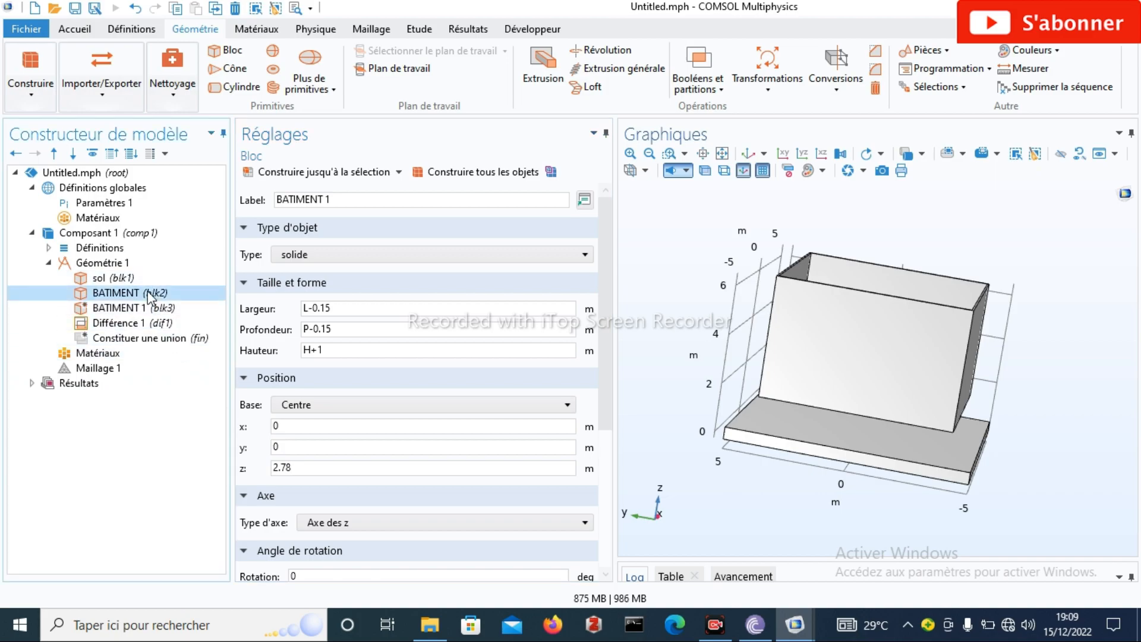
pyautogui.click(296, 469)
pyautogui.press('BackSpace')
pyautogui.write('2.')
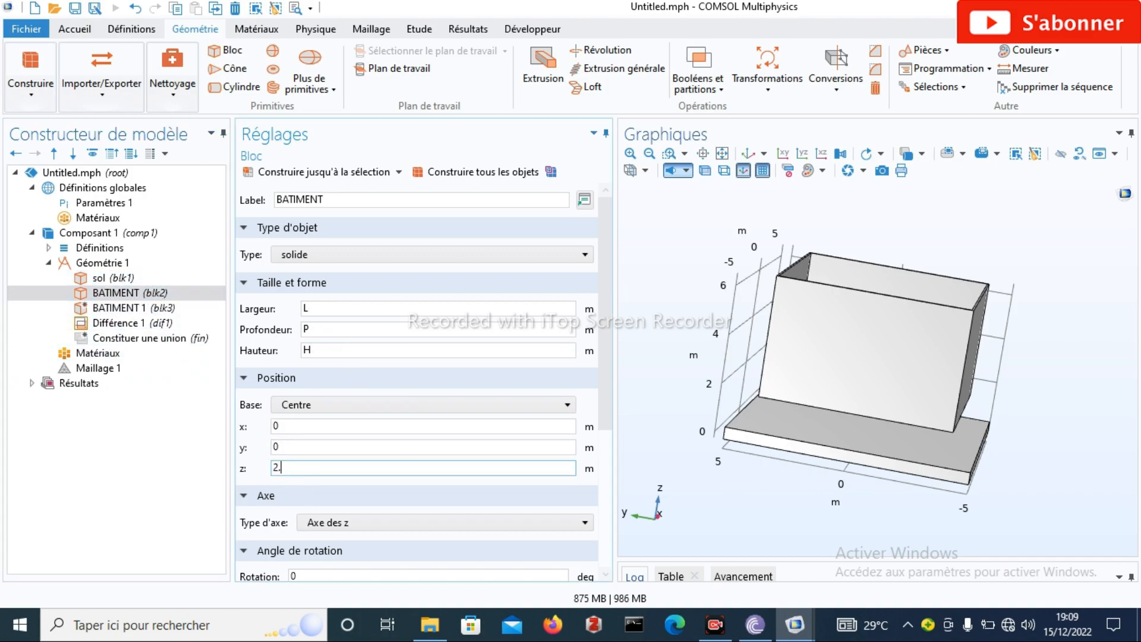
pyautogui.write('78')
pyautogui.click(454, 172)
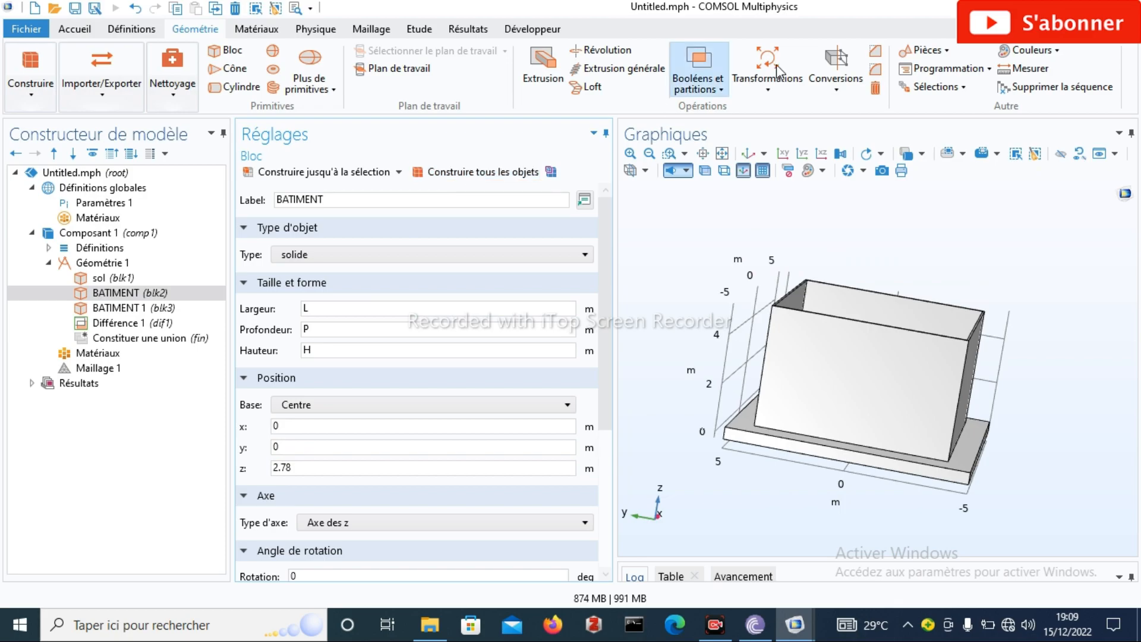
pyautogui.click(749, 155)
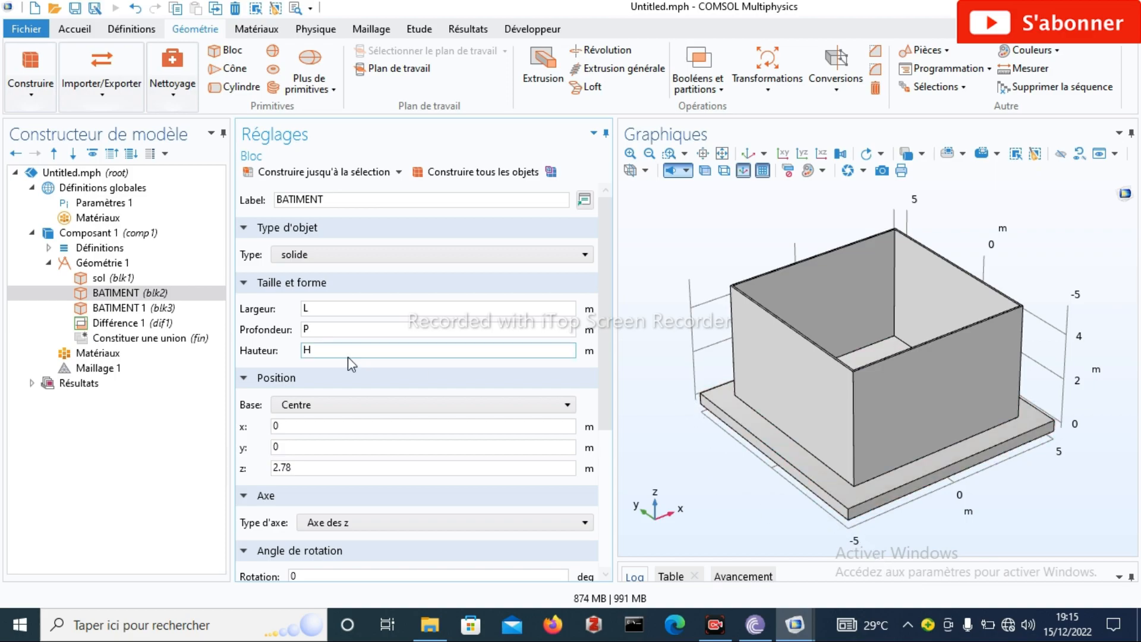
# Duplicate the BATIMENT 1 block in the geometry sequence
pyautogui.click(133, 310)
pyautogui.rightClick(133, 311)
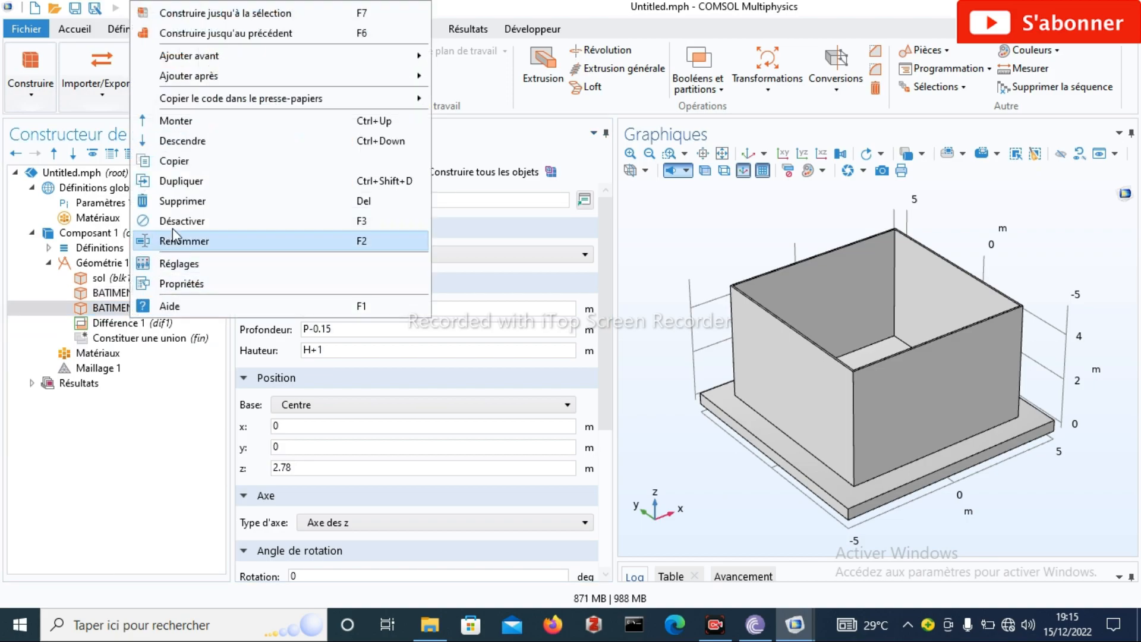
pyautogui.click(189, 185)
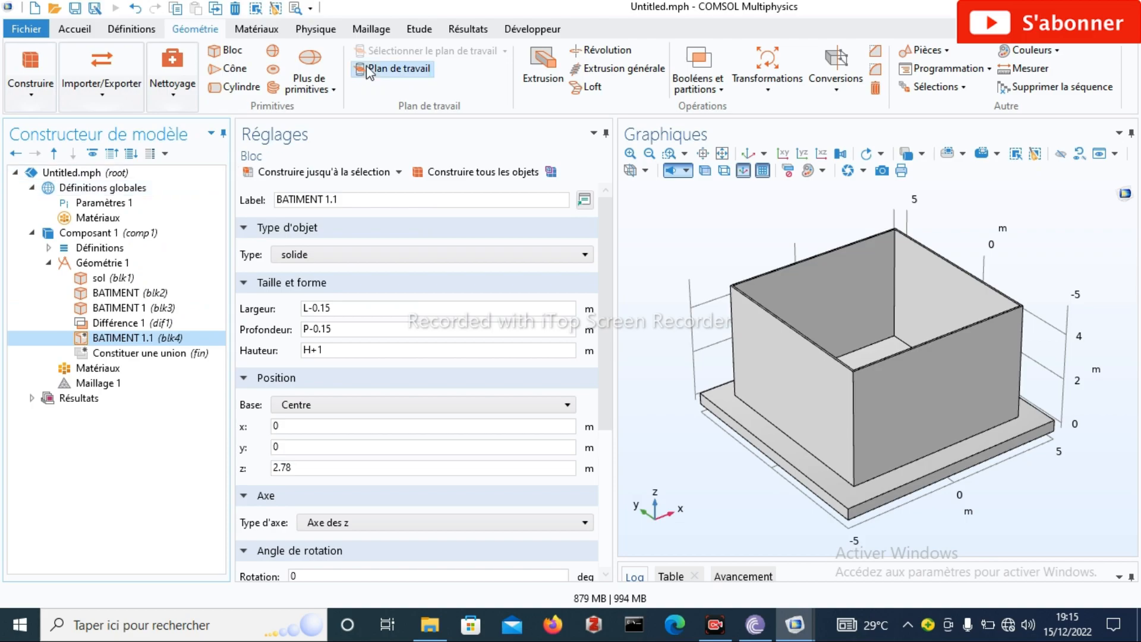
# Rename the duplicated block as PORTE
pyautogui.click(344, 199)
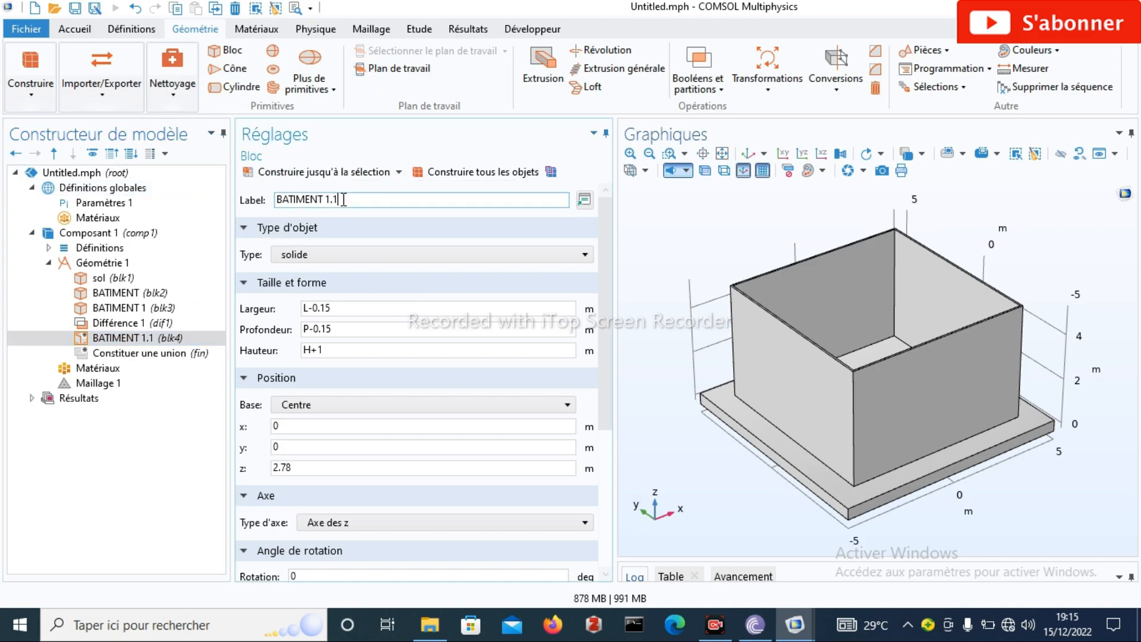
pyautogui.press('BackSpace')
pyautogui.press('BackSpace')
pyautogui.press('BackSpace')
pyautogui.press('BackSpace')
pyautogui.press('BackSpace')
pyautogui.press('BackSpace')
pyautogui.press('BackSpace')
pyautogui.press('BackSpace')
pyautogui.press('BackSpace')
pyautogui.press('BackSpace')
pyautogui.press('BackSpace')
pyautogui.press('BackSpace')
pyautogui.write('PORTE')
pyautogui.click(340, 306)
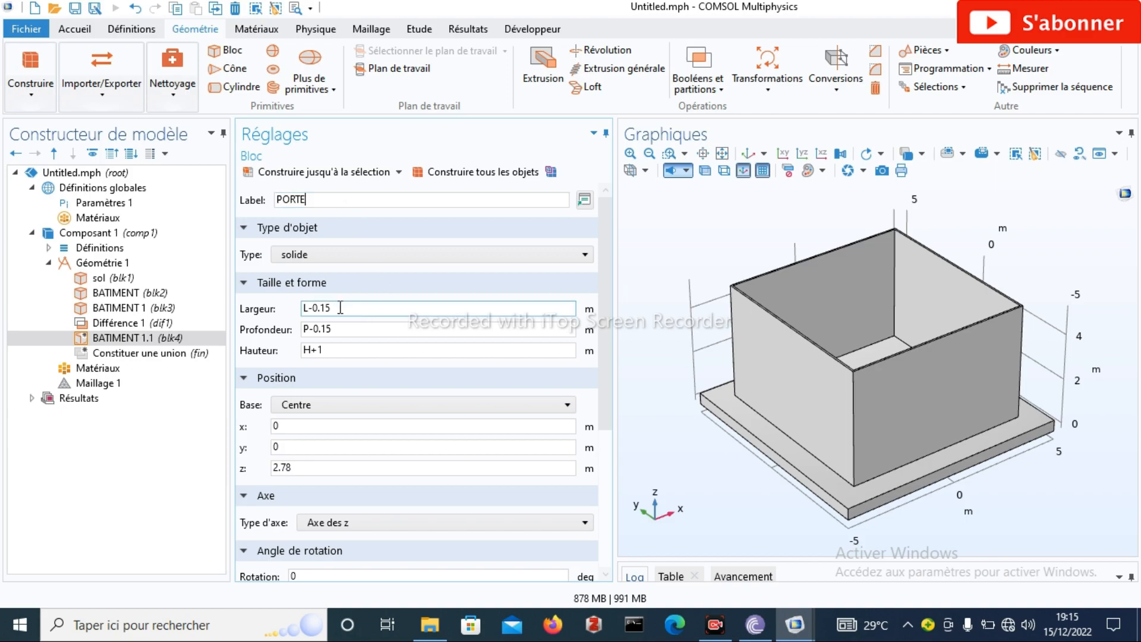
# Set the PORTE block's width to L-6 and its depth to P-5
pyautogui.press('BackSpace')
pyautogui.press('BackSpace')
pyautogui.press('BackSpace')
pyautogui.press('BackSpace')
pyautogui.press('BackSpace')
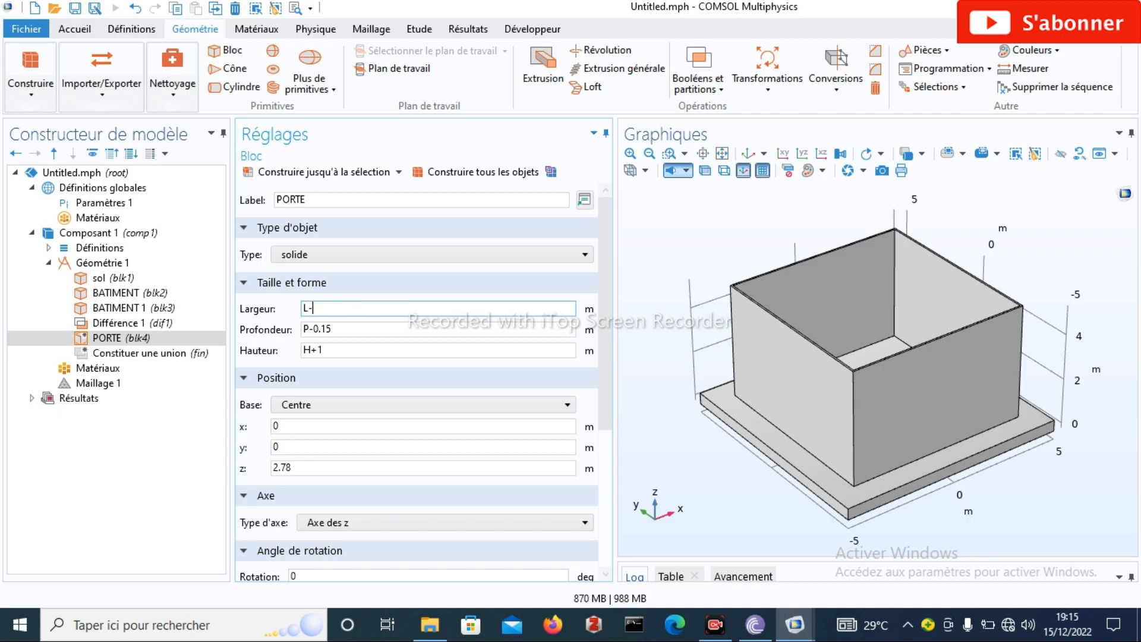
pyautogui.write('6')
pyautogui.click(346, 330)
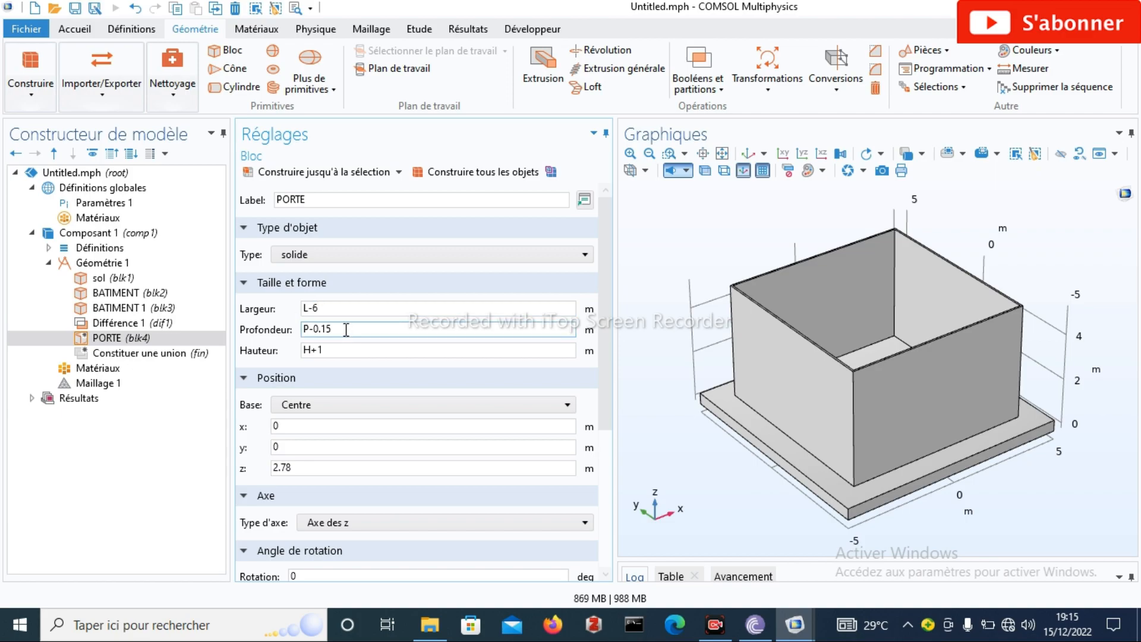
pyautogui.press('BackSpace')
pyautogui.press('BackSpace')
pyautogui.press('BackSpace')
pyautogui.press('BackSpace')
pyautogui.write('5')
# Set the PORTE block's height to H-2.5 and rebuild all objects
pyautogui.click(327, 347)
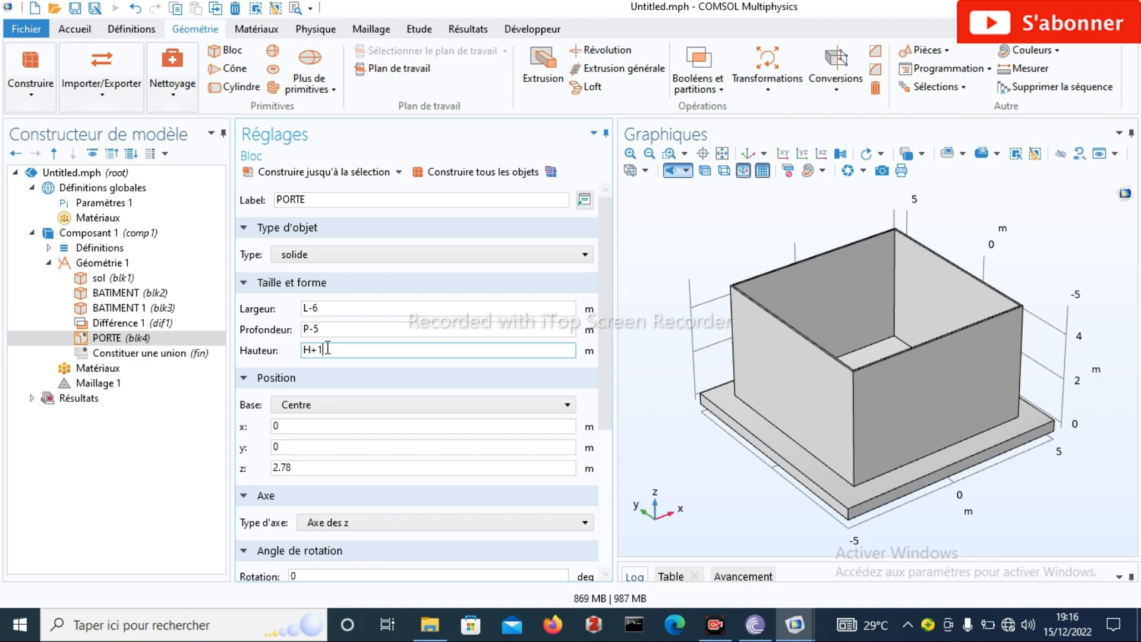
pyautogui.press('BackSpace')
pyautogui.press('BackSpace')
pyautogui.write('-2.5')
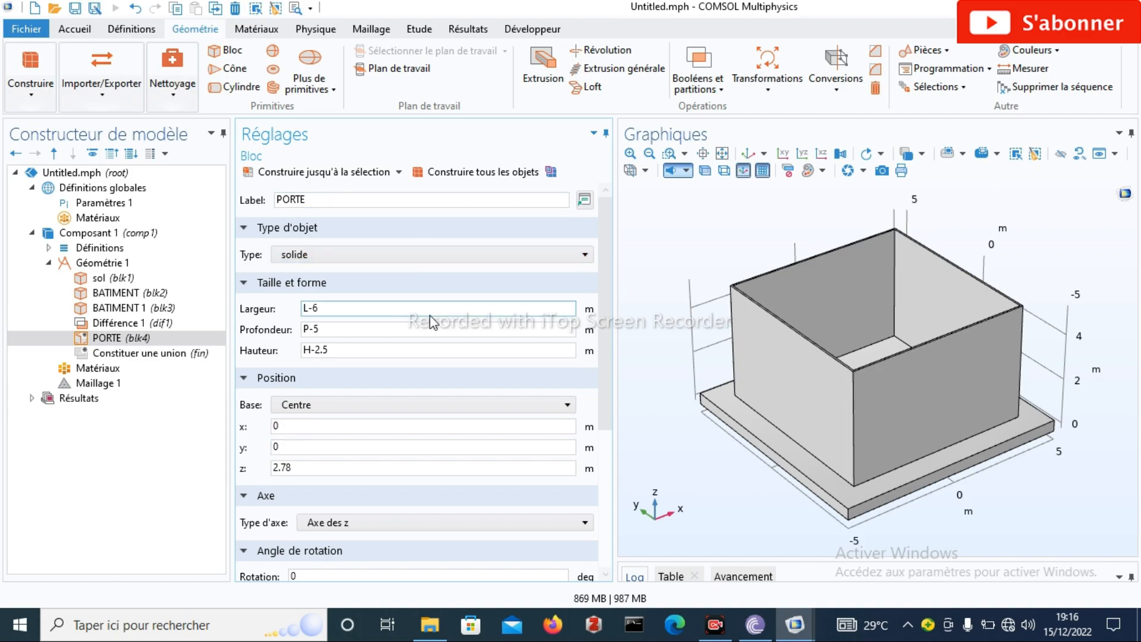
pyautogui.click(454, 172)
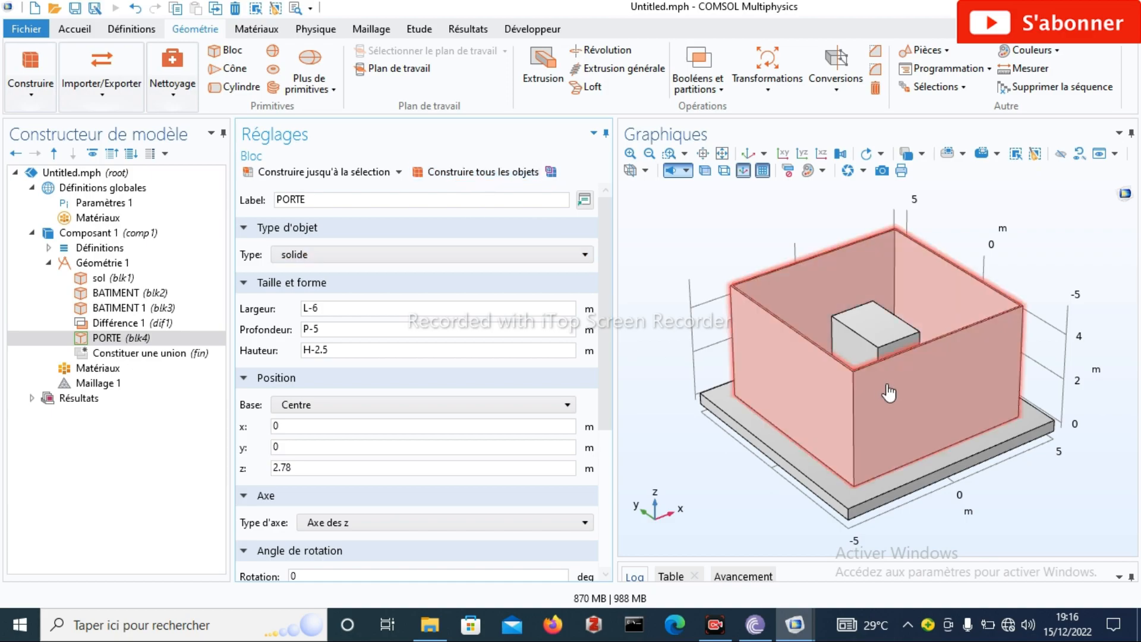
pyautogui.moveTo(889, 392)
pyautogui.mouseDown()
pyautogui.moveTo(894, 423)
pyautogui.moveTo(892, 388)
pyautogui.mouseUp()
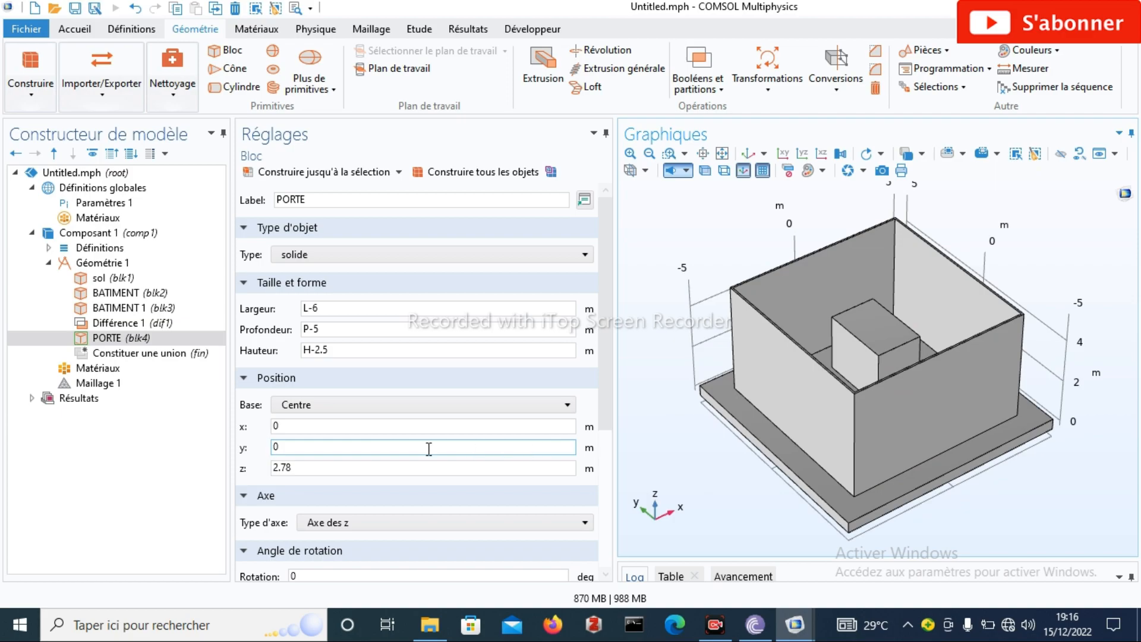
# Try a y position of -2 m for the PORTE block and rebuild all objects
pyautogui.click(286, 447)
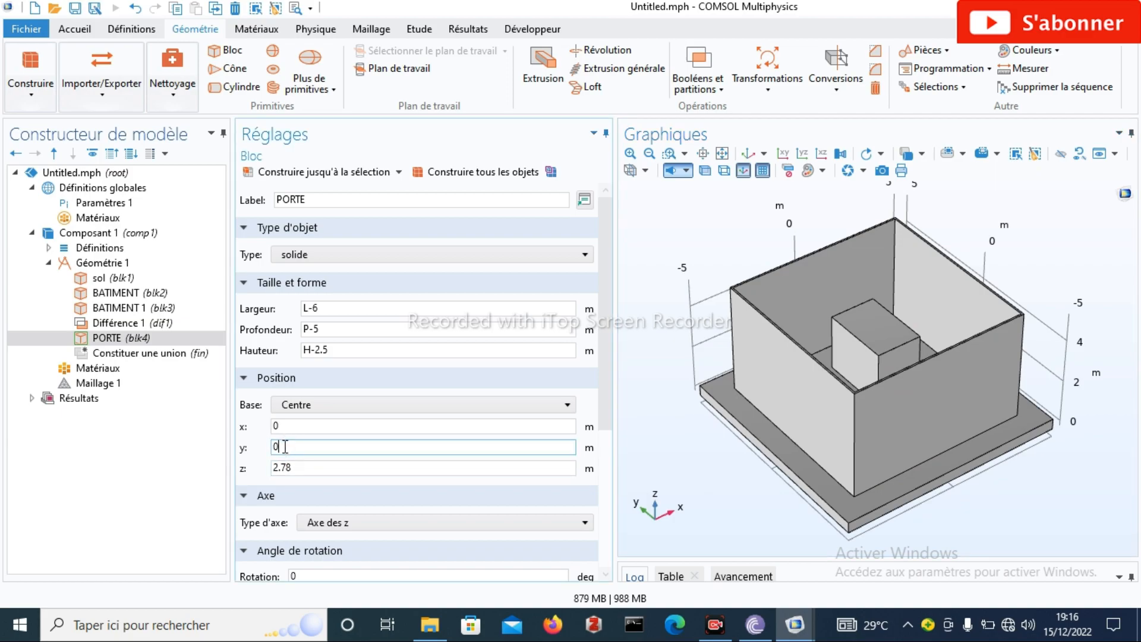
pyautogui.press('BackSpace')
pyautogui.write('-2')
pyautogui.hotkey('shift', 'Tab')
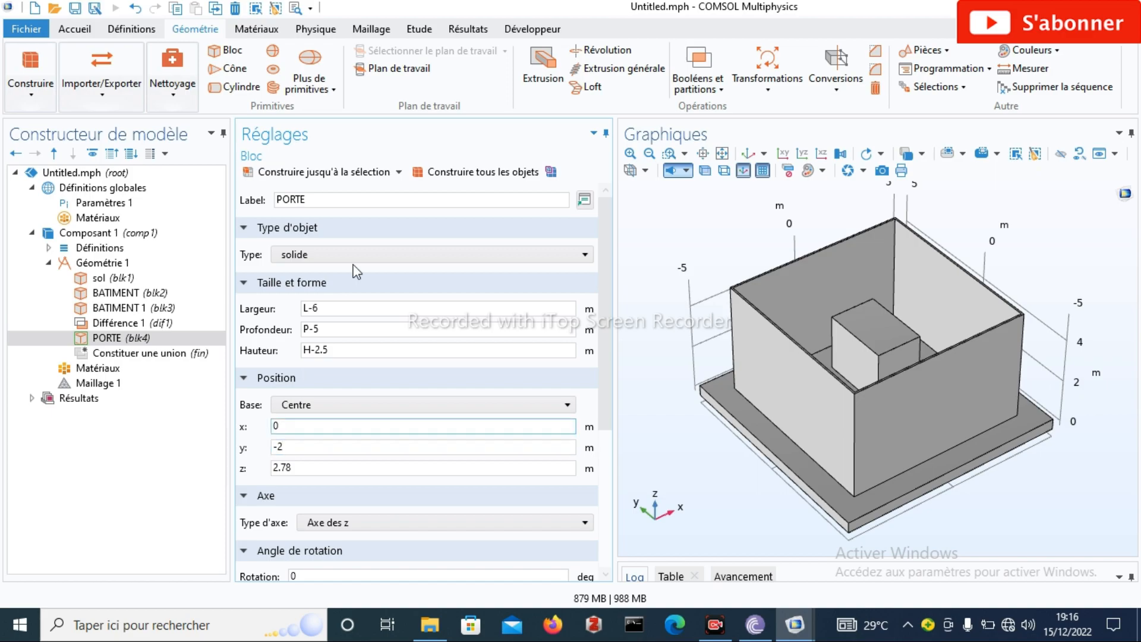
pyautogui.click(457, 173)
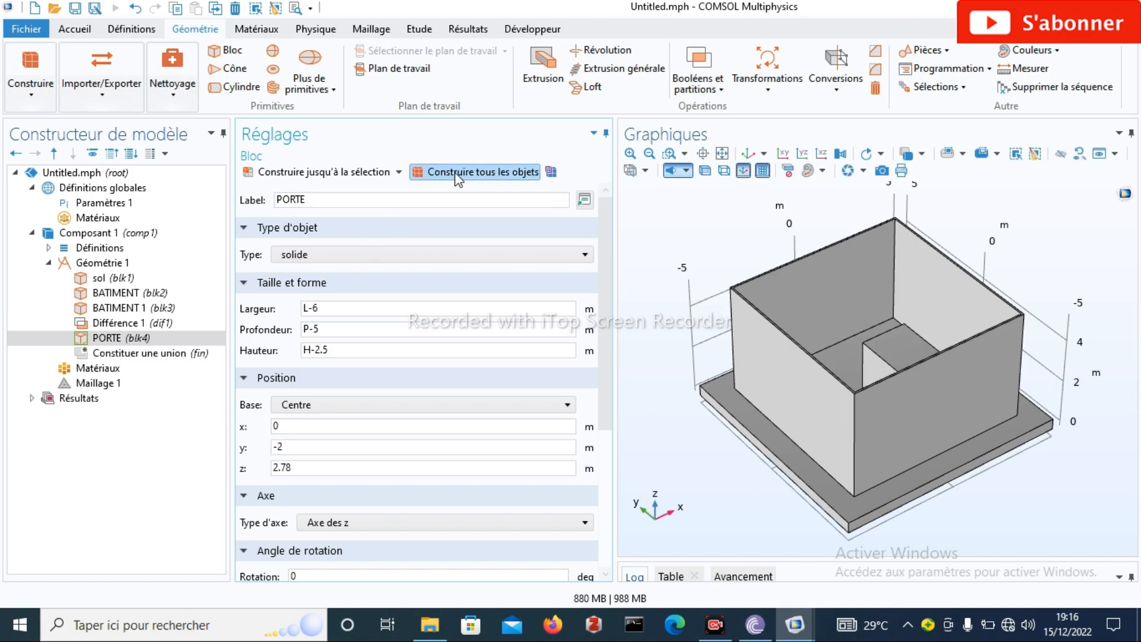
# Set the y position of the PORTE block to -4 m and rebuild all objects
pyautogui.click(288, 449)
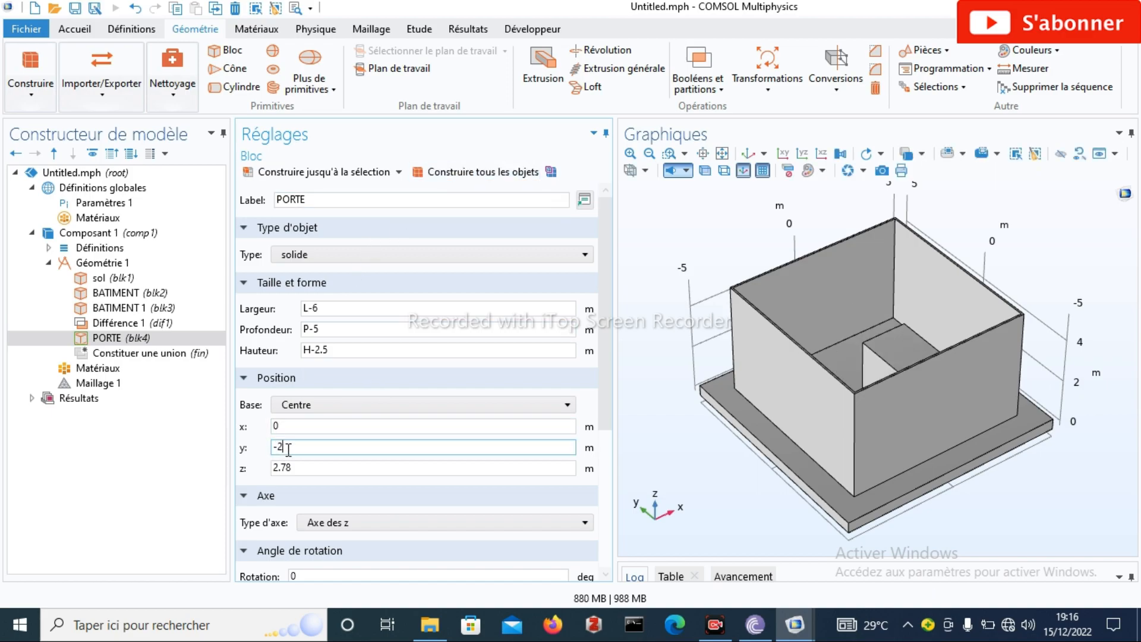
pyautogui.press('BackSpace')
pyautogui.write('4')
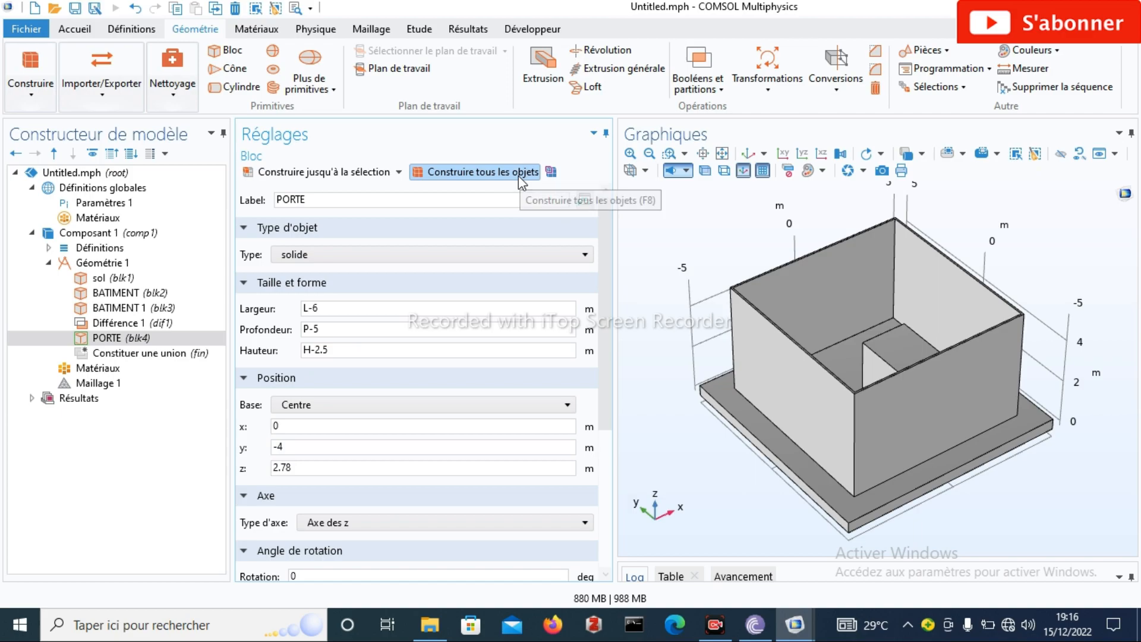
pyautogui.click(518, 176)
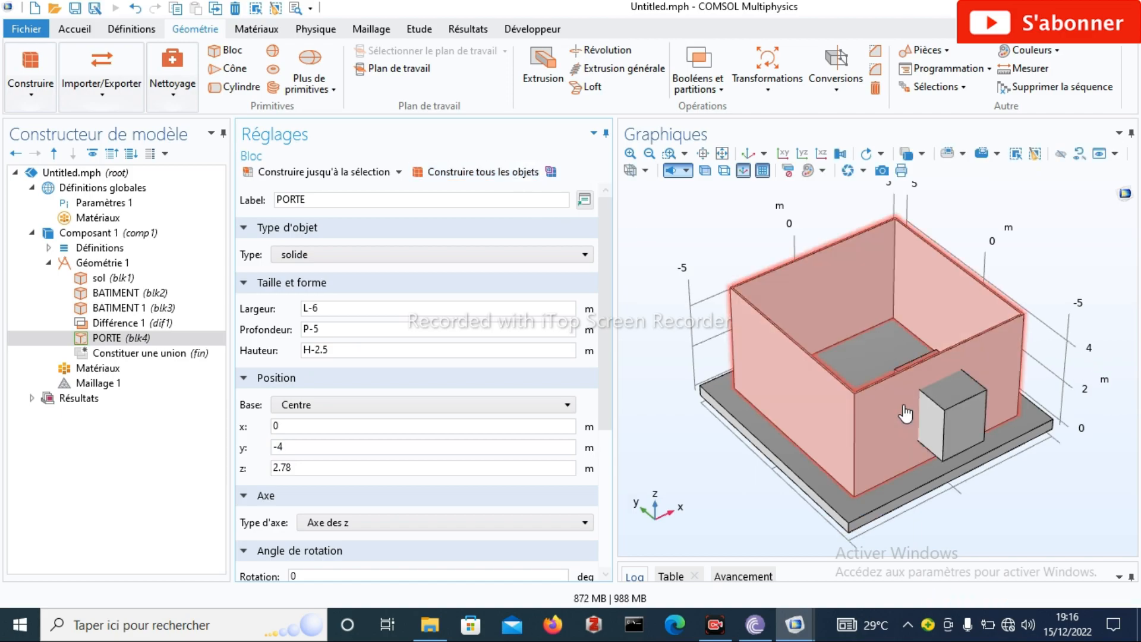
pyautogui.moveTo(906, 412); pyautogui.dragTo(864, 366)
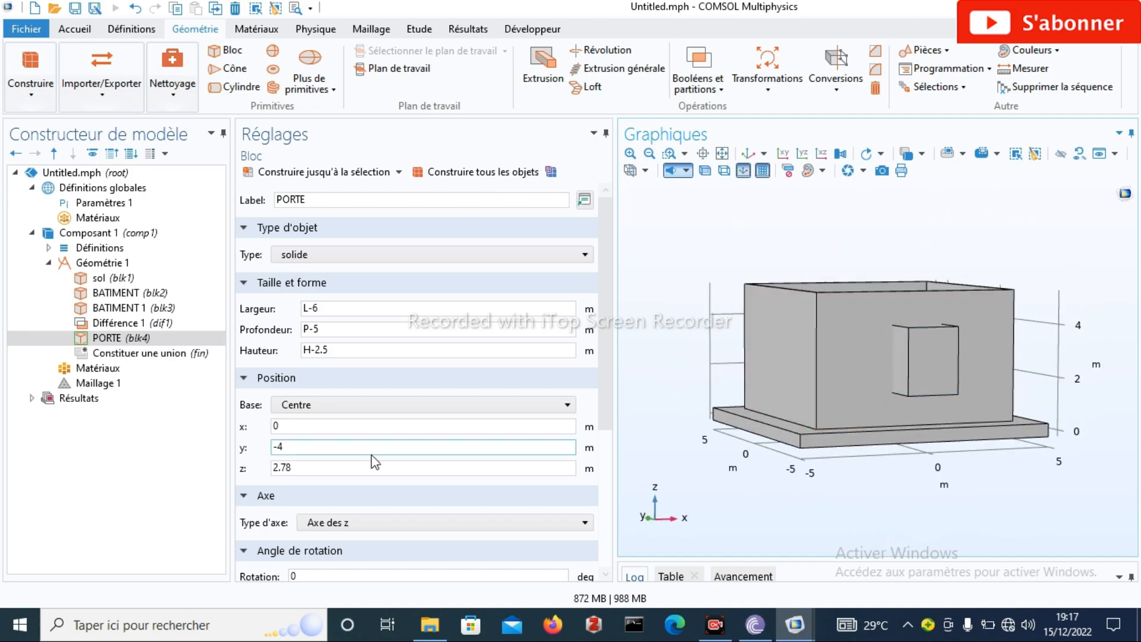
# Try a z position of 2 m for the PORTE block and rebuild all objects
pyautogui.click(296, 468)
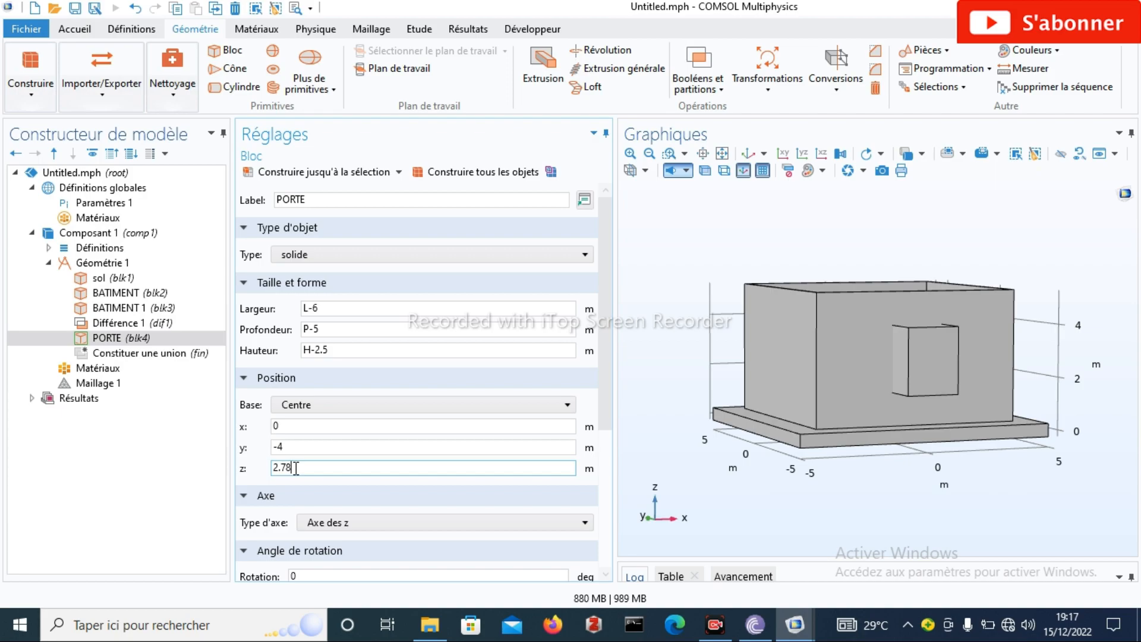
pyautogui.press('BackSpace')
pyautogui.press('BackSpace')
pyautogui.press('BackSpace')
pyautogui.click(456, 173)
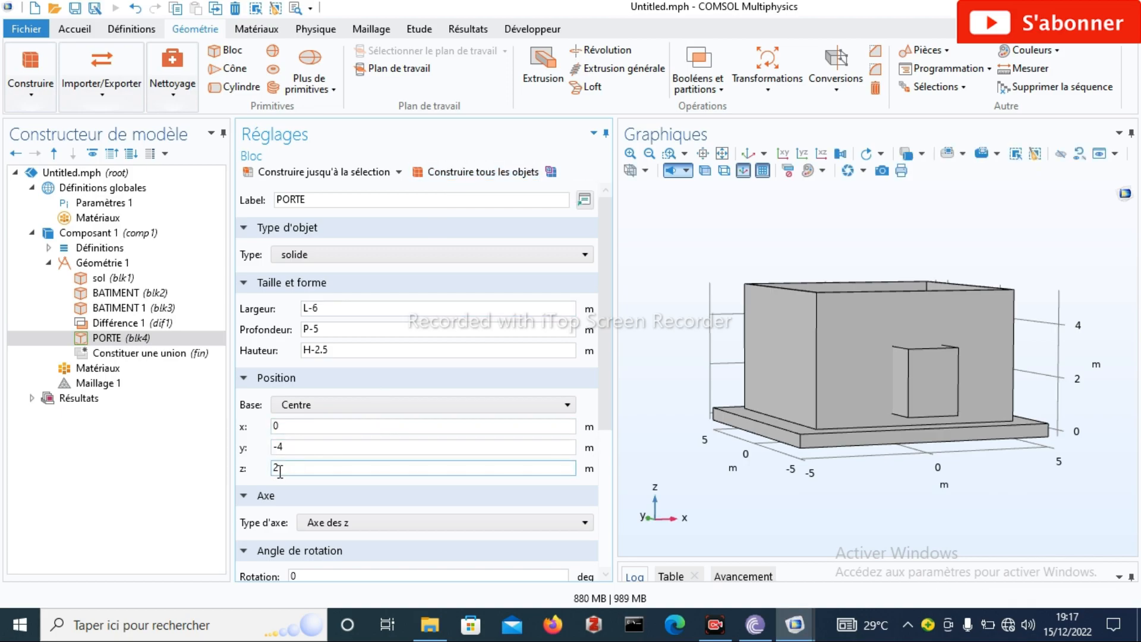
# Try lowering the PORTE block to a z position of 1.8 m and rebuild all objects
pyautogui.press('BackSpace')
pyautogui.write('1.8')
pyautogui.click(467, 172)
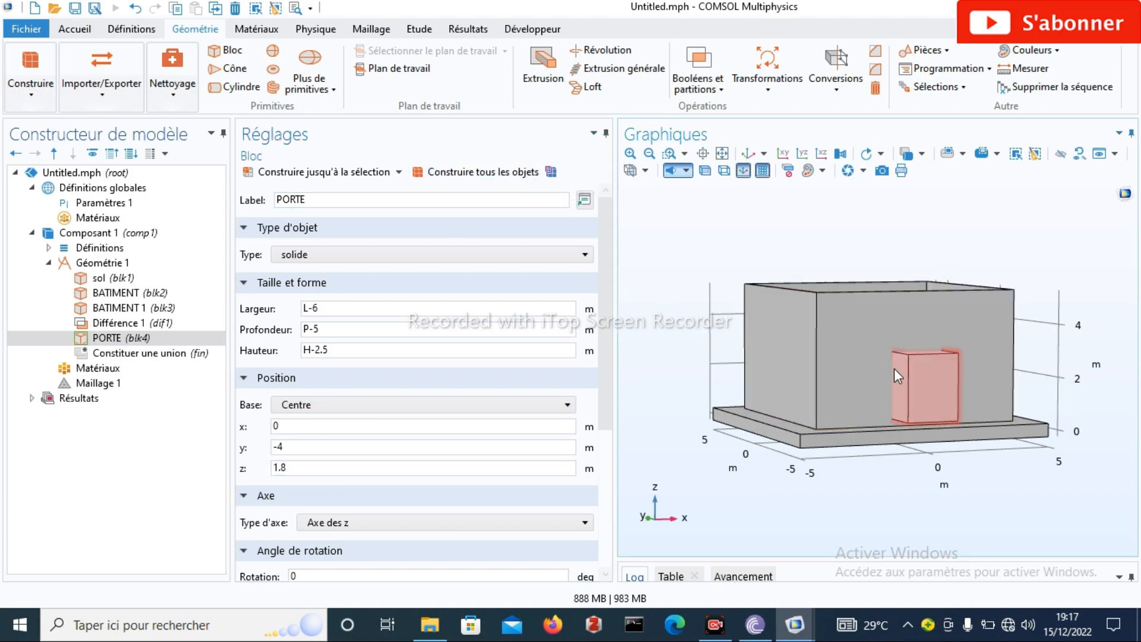
pyautogui.moveTo(894, 368)
pyautogui.mouseDown()
pyautogui.moveTo(885, 350)
pyautogui.moveTo(892, 359)
pyautogui.mouseUp()
# Try a z position of 1.6 m for the PORTE block, rebuild, and check how it meets the slab
pyautogui.click(300, 470)
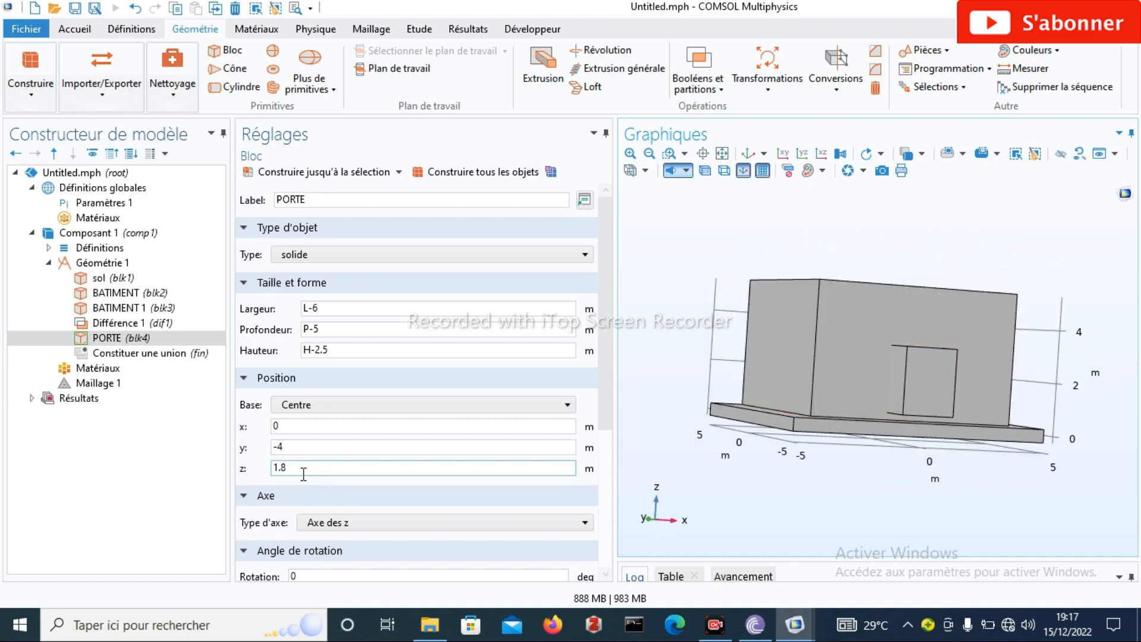
pyautogui.press('BackSpace')
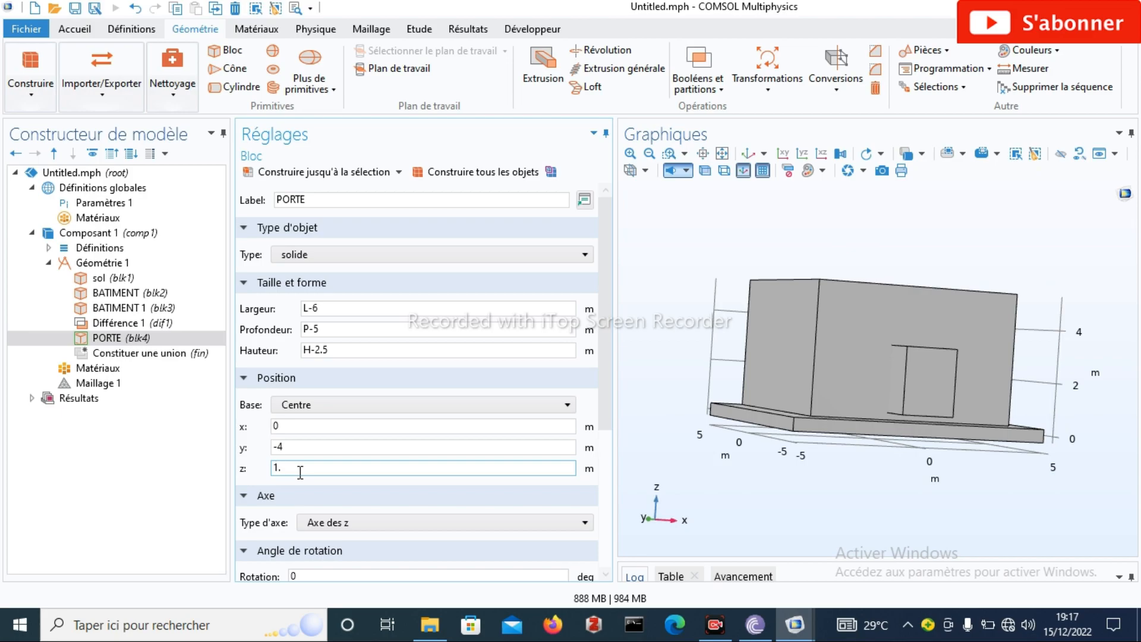
pyautogui.write('7')
pyautogui.press('BackSpace')
pyautogui.write('6')
pyautogui.click(455, 178)
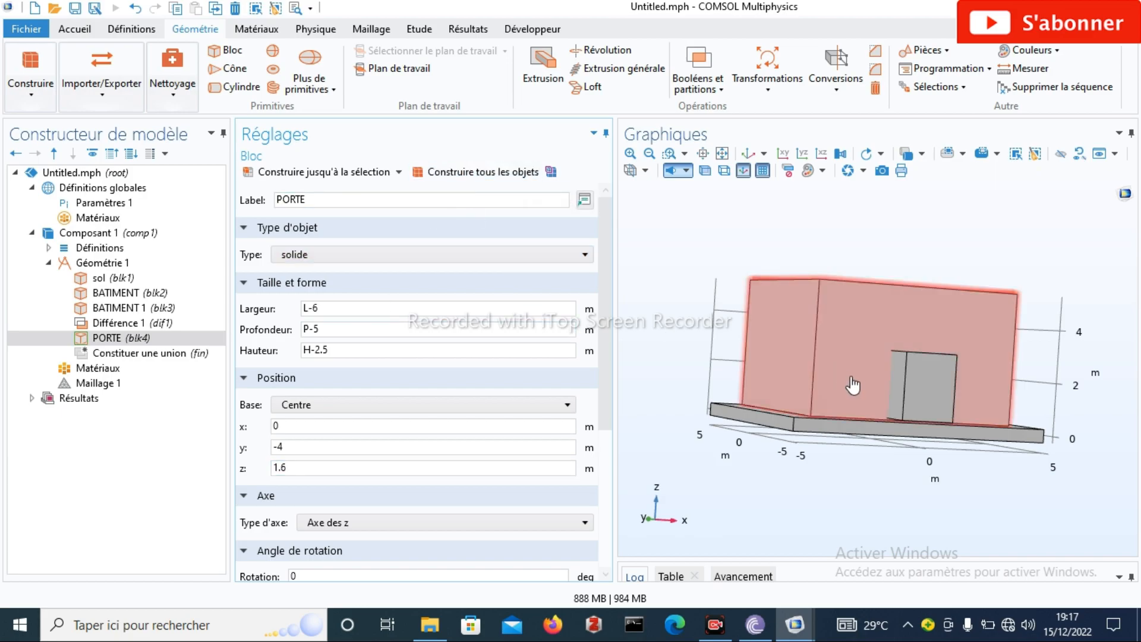
pyautogui.moveTo(852, 382)
pyautogui.mouseDown()
pyautogui.moveTo(849, 362)
pyautogui.moveTo(857, 383)
pyautogui.mouseUp()
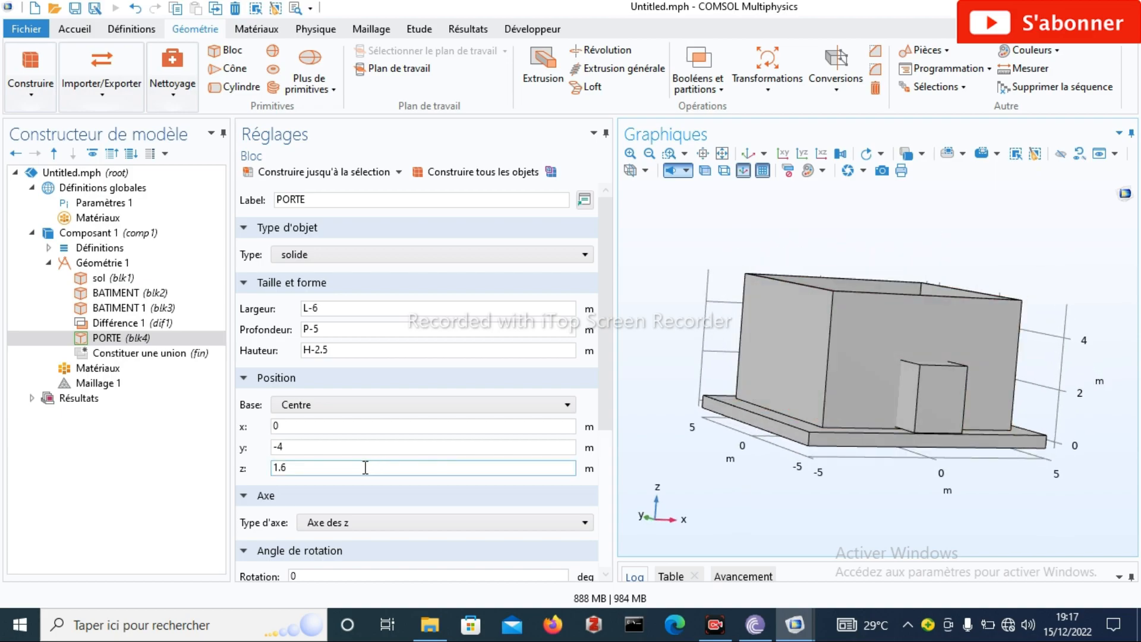
# Set the z position of the PORTE block to 1.7 m, rebuild all objects and inspect the door's placement
pyautogui.click(304, 465)
pyautogui.press('BackSpace')
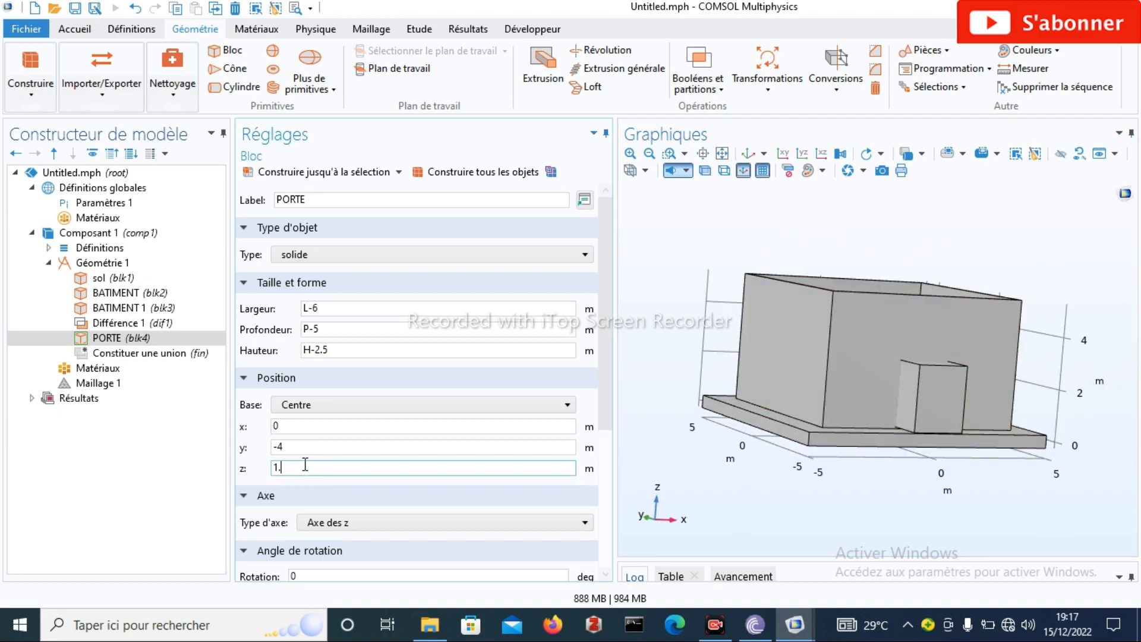
pyautogui.write('7')
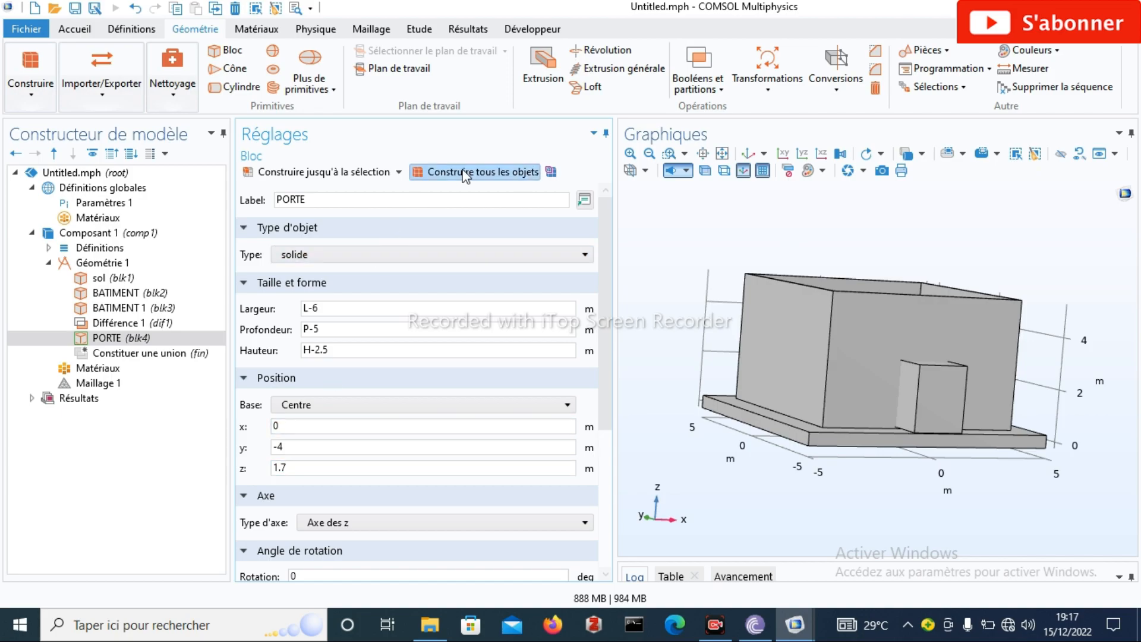
pyautogui.click(465, 173)
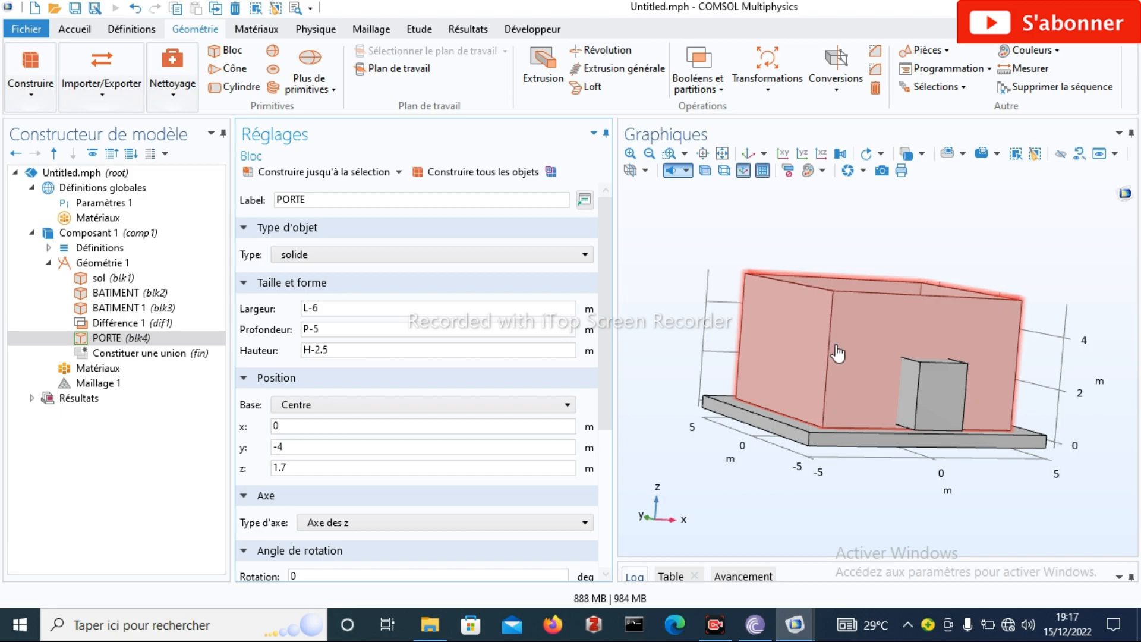
pyautogui.moveTo(836, 344); pyautogui.dragTo(791, 359)
pyautogui.moveTo(770, 295); pyautogui.dragTo(773, 192)
pyautogui.click(748, 158)
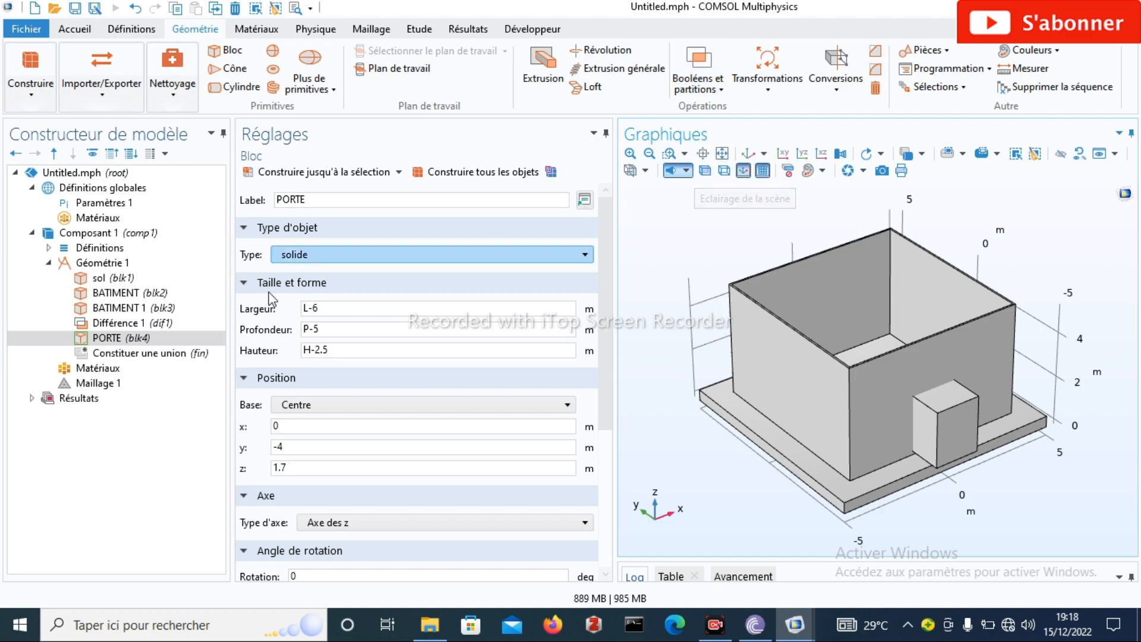
# Duplicate the PORTE block and rename the copy as FENETRE
pyautogui.rightClick(126, 339)
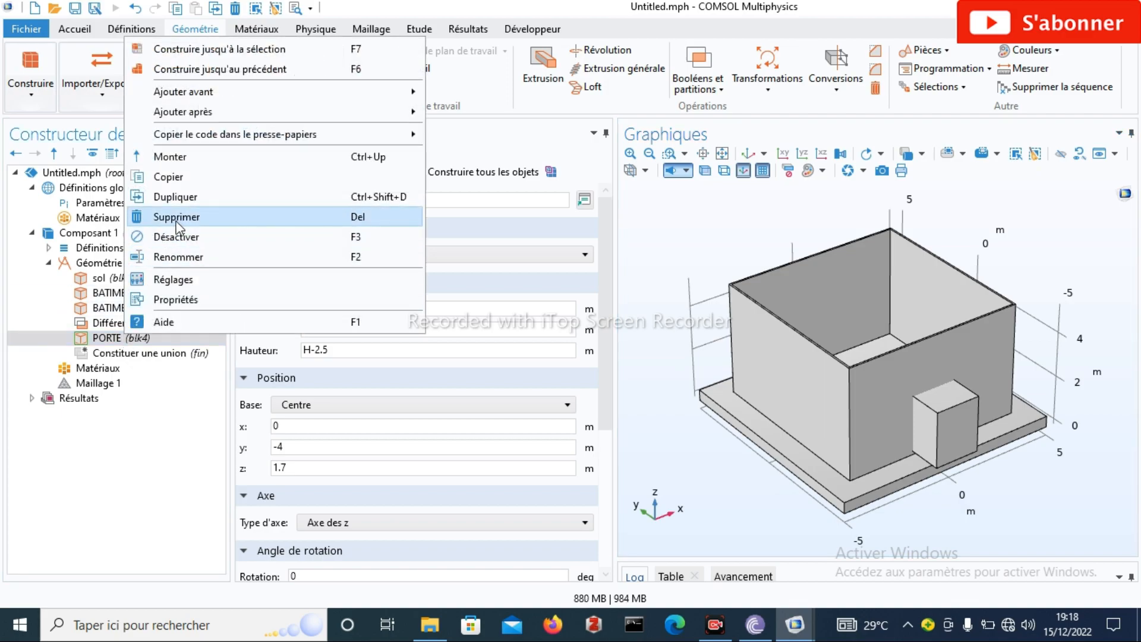
pyautogui.click(178, 196)
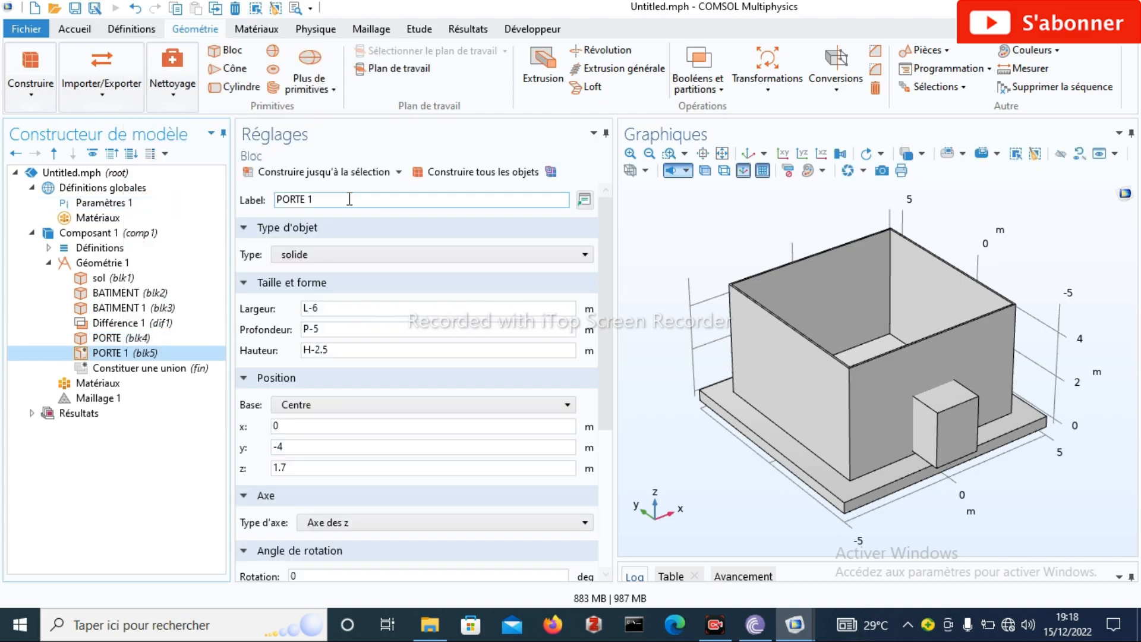
pyautogui.click(328, 199)
pyautogui.press('BackSpace')
pyautogui.press('BackSpace')
pyautogui.press('BackSpace')
pyautogui.press('BackSpace')
pyautogui.press('BackSpace')
pyautogui.press('BackSpace')
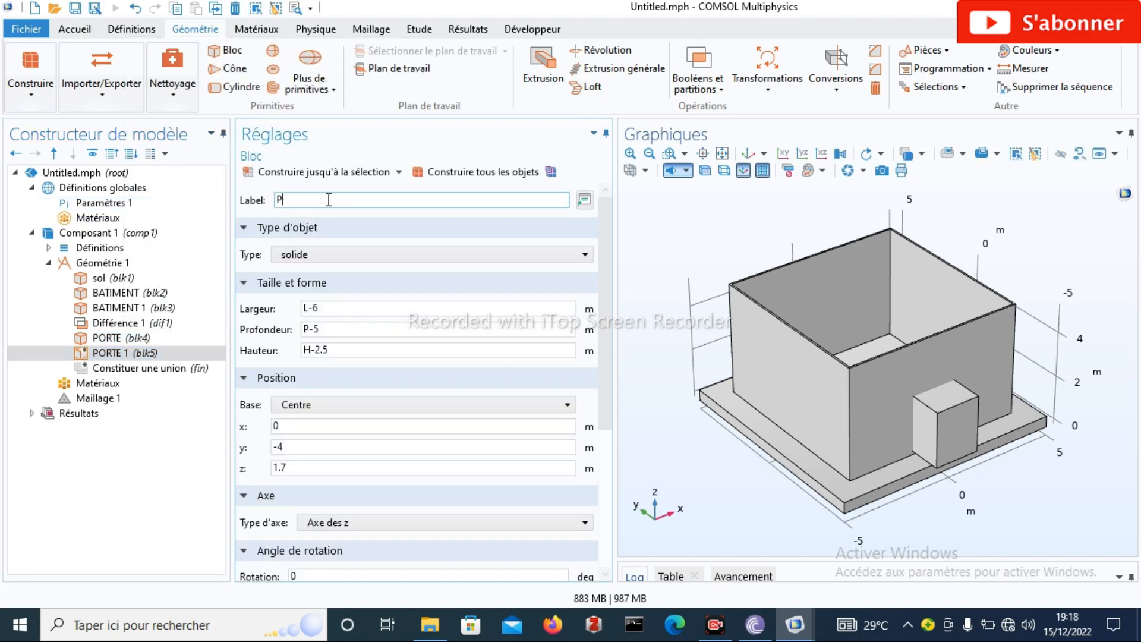
pyautogui.press('BackSpace')
pyautogui.write('FENETRE')
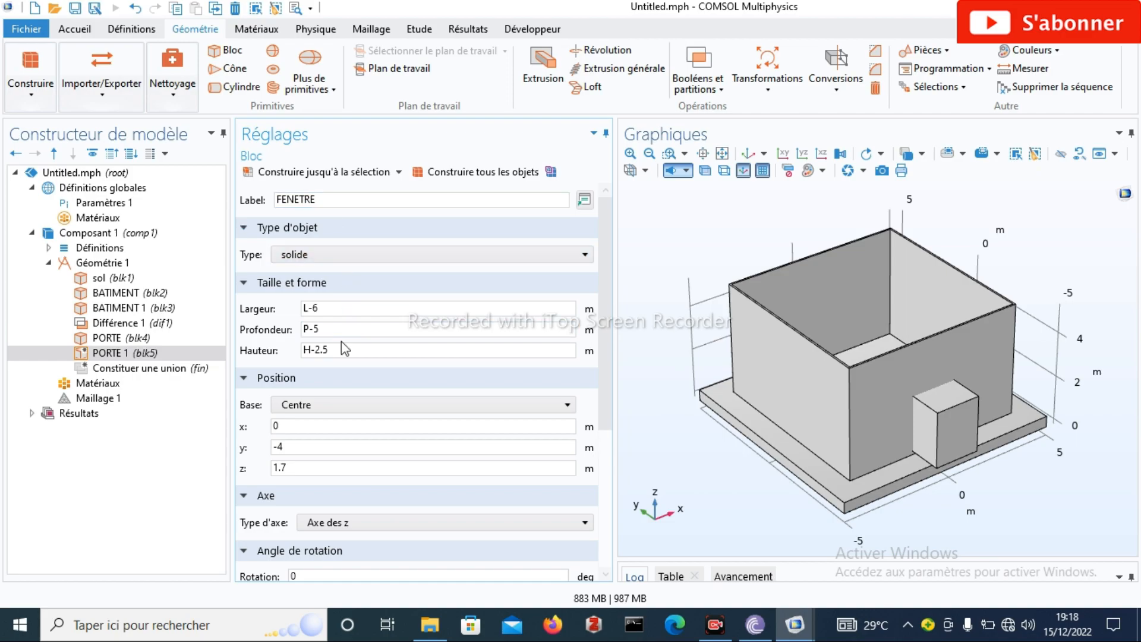
# Set the FENETRE block's depth to P-6 and its height to H-3
pyautogui.click(325, 308)
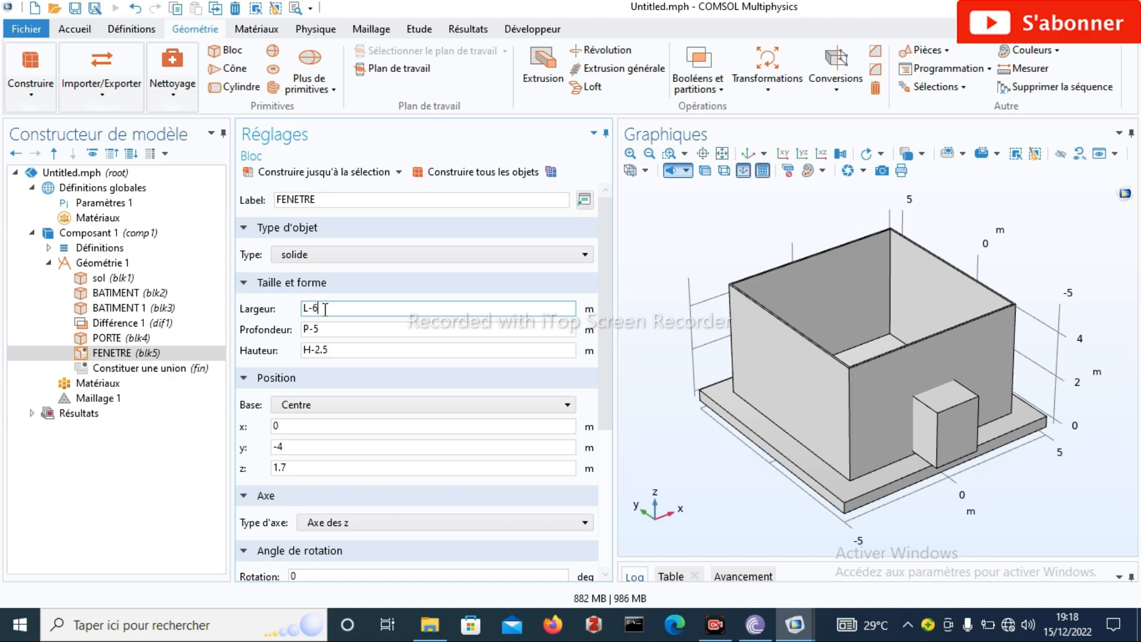
pyautogui.click(327, 328)
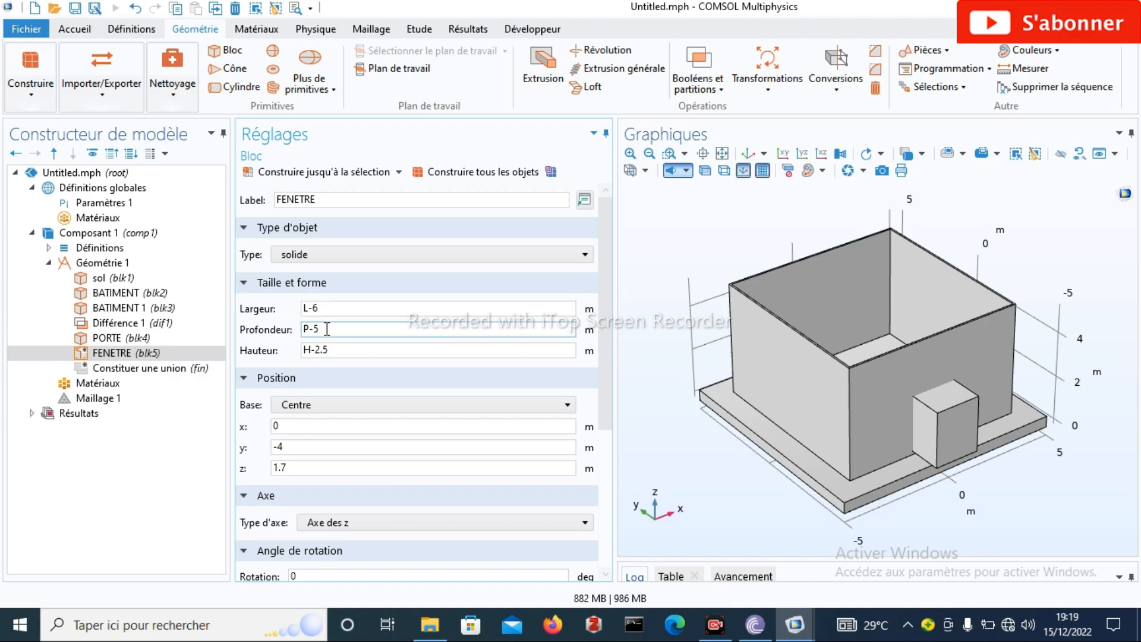
pyautogui.press('BackSpace')
pyautogui.write('6')
pyautogui.click(333, 352)
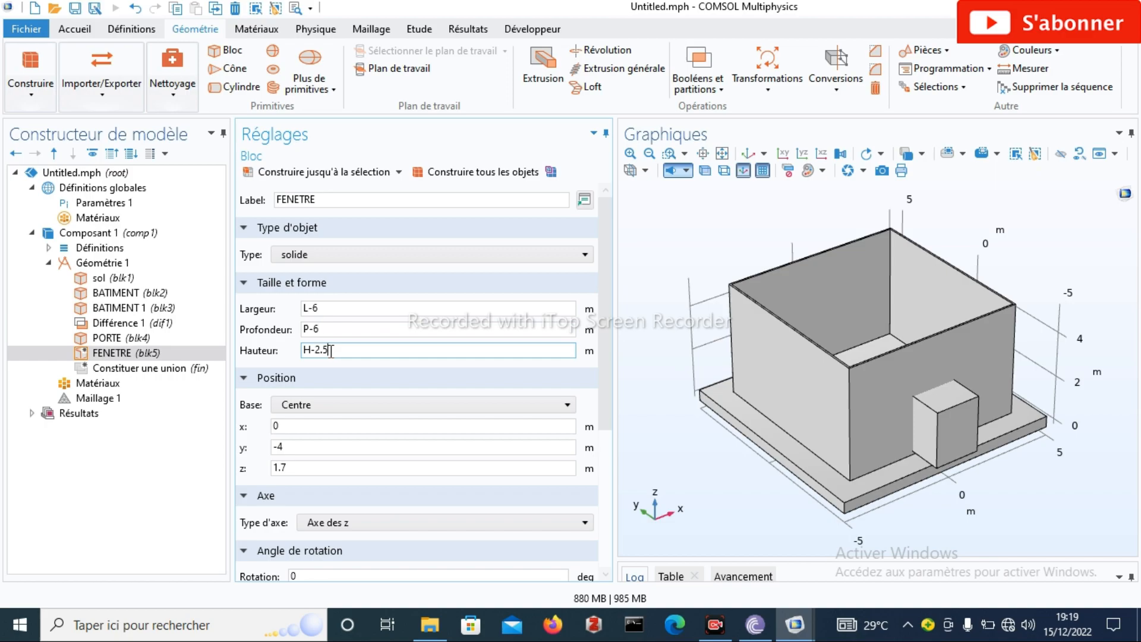
pyautogui.press('BackSpace')
pyautogui.press('BackSpace')
pyautogui.press('BackSpace')
pyautogui.write('3')
# Set the z position of the FENETRE block to 2.3 m and rebuild all objects
pyautogui.click(336, 449)
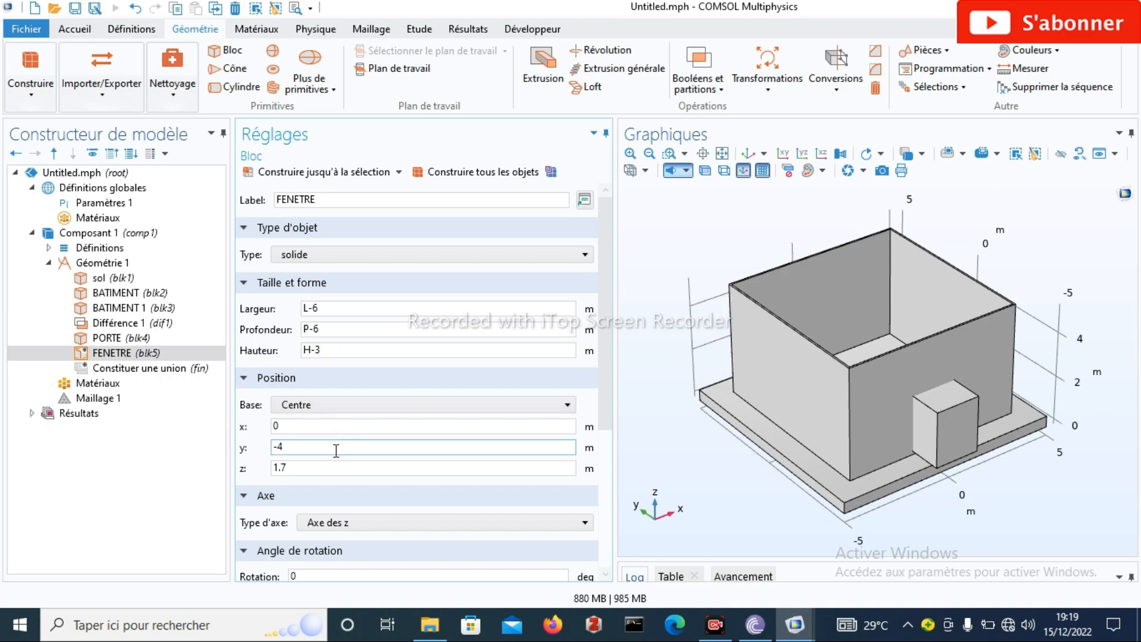
pyautogui.click(296, 468)
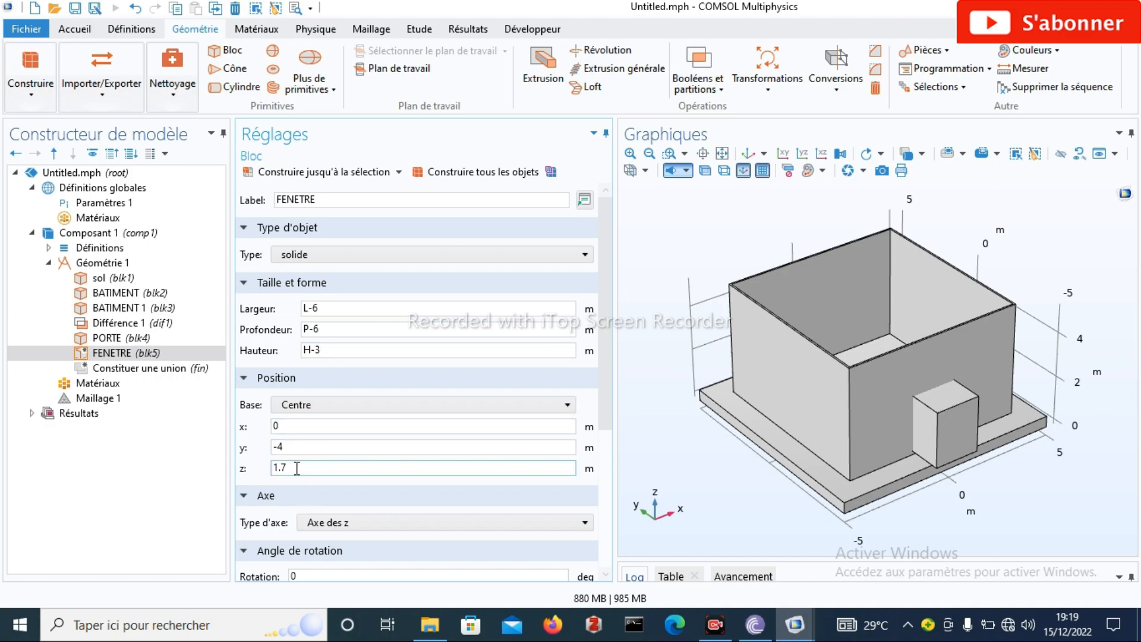
pyautogui.press('BackSpace')
pyautogui.press('BackSpace')
pyautogui.press('BackSpace')
pyautogui.write('2.3')
pyautogui.click(462, 171)
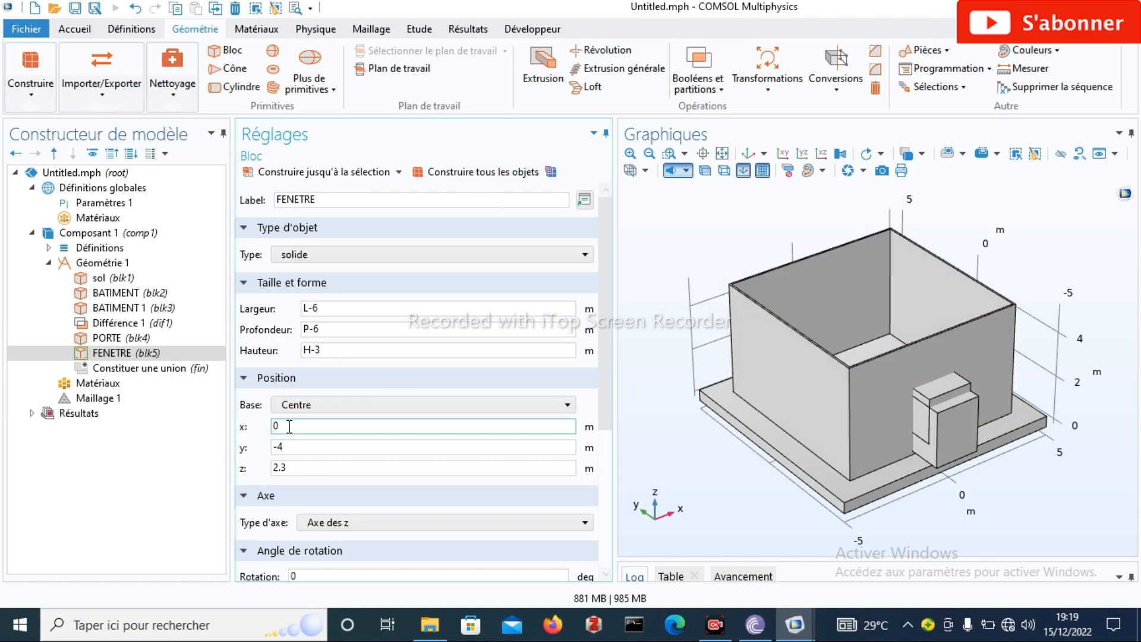
# Move the FENETRE block to x -4 m and y 0 m, rebuild all objects and check its placement at the side wall
pyautogui.write('-4')
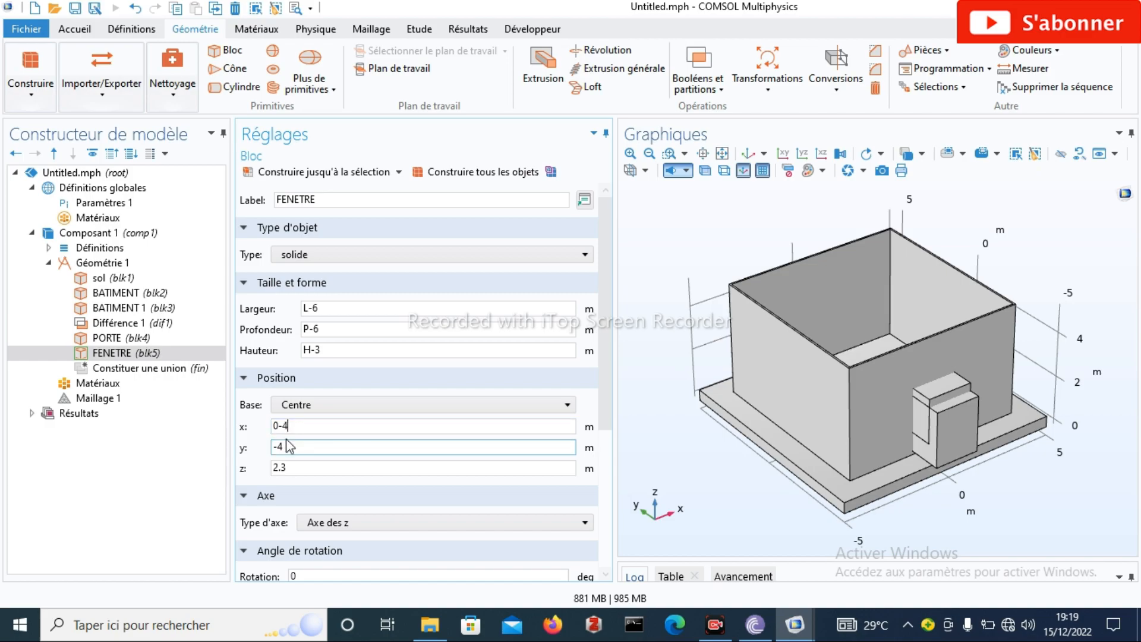
pyautogui.press('BackSpace')
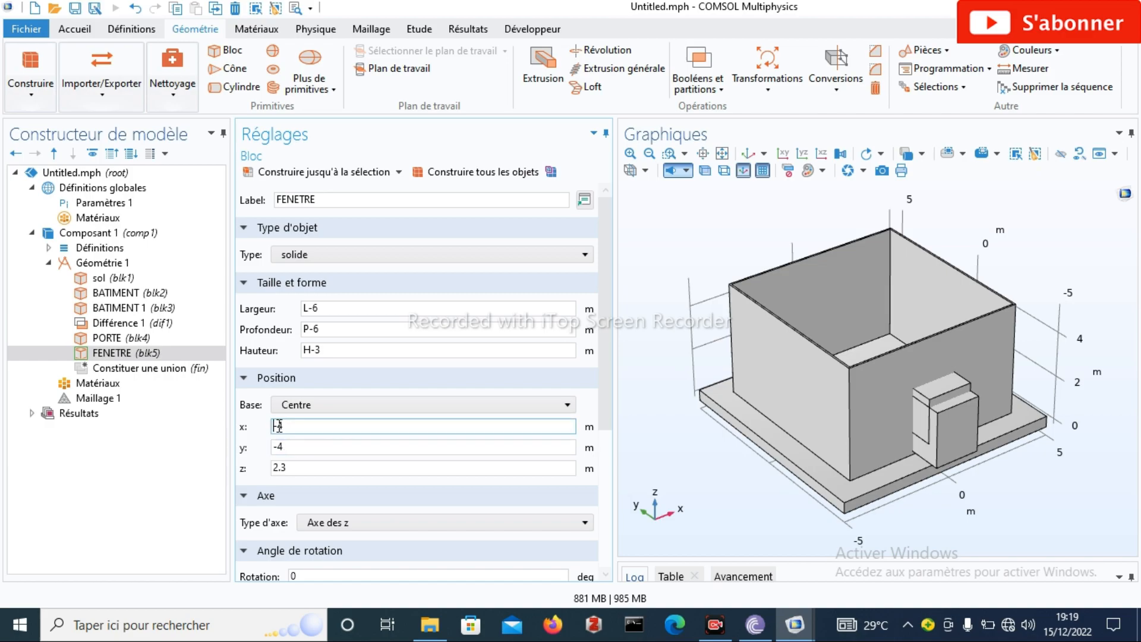
pyautogui.click(279, 444)
pyautogui.write('-4')
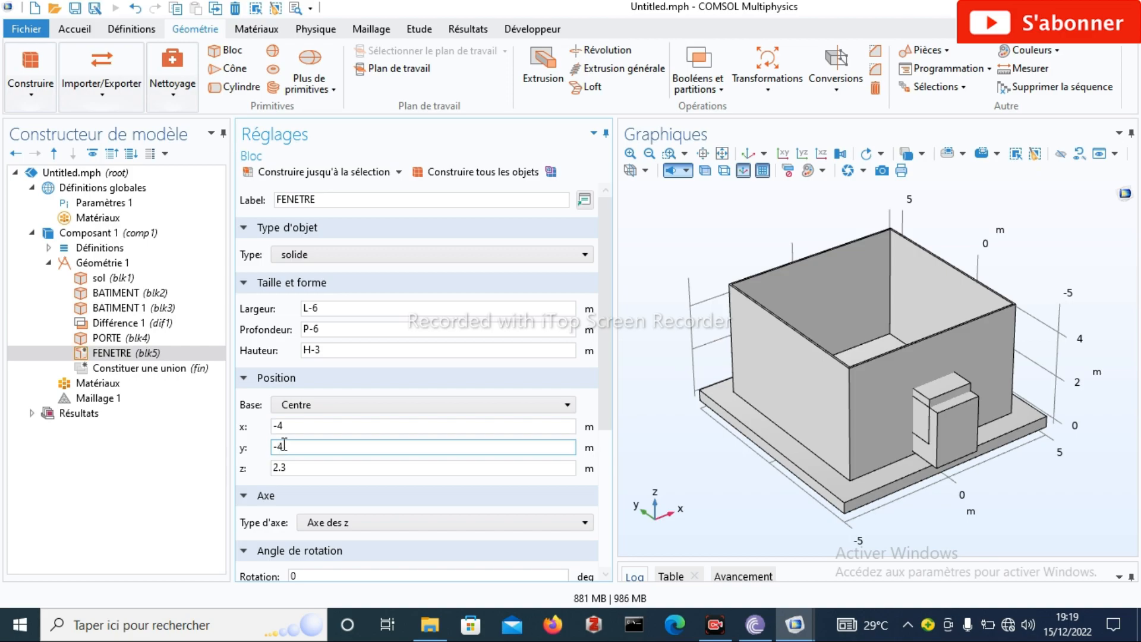
pyautogui.press('BackSpace')
pyautogui.press('BackSpace')
pyautogui.write('0')
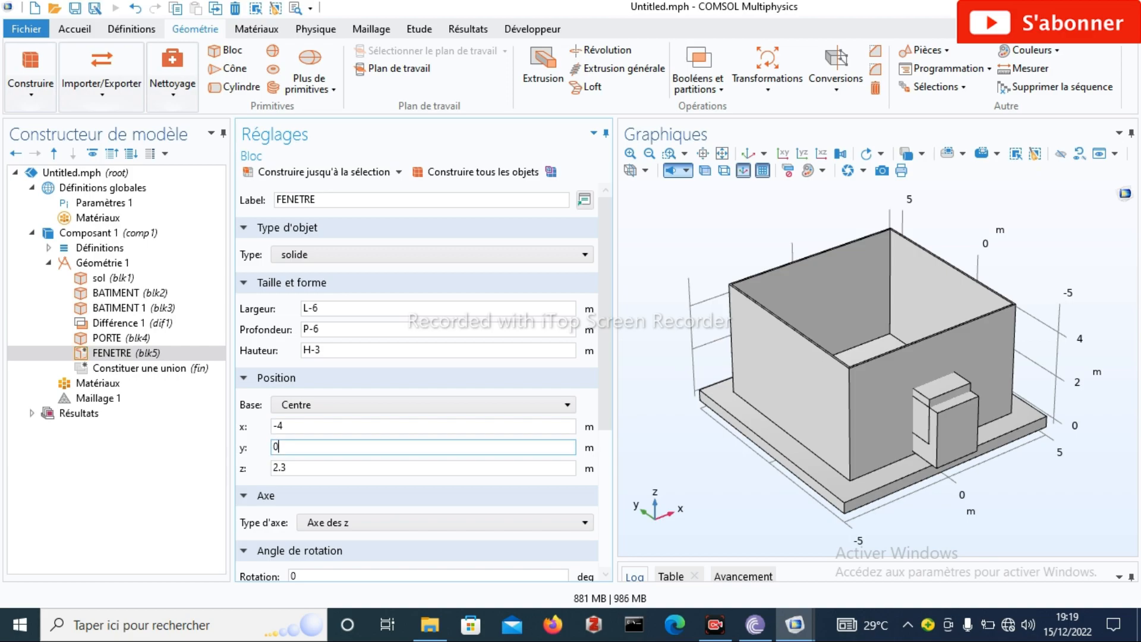
pyautogui.click(449, 178)
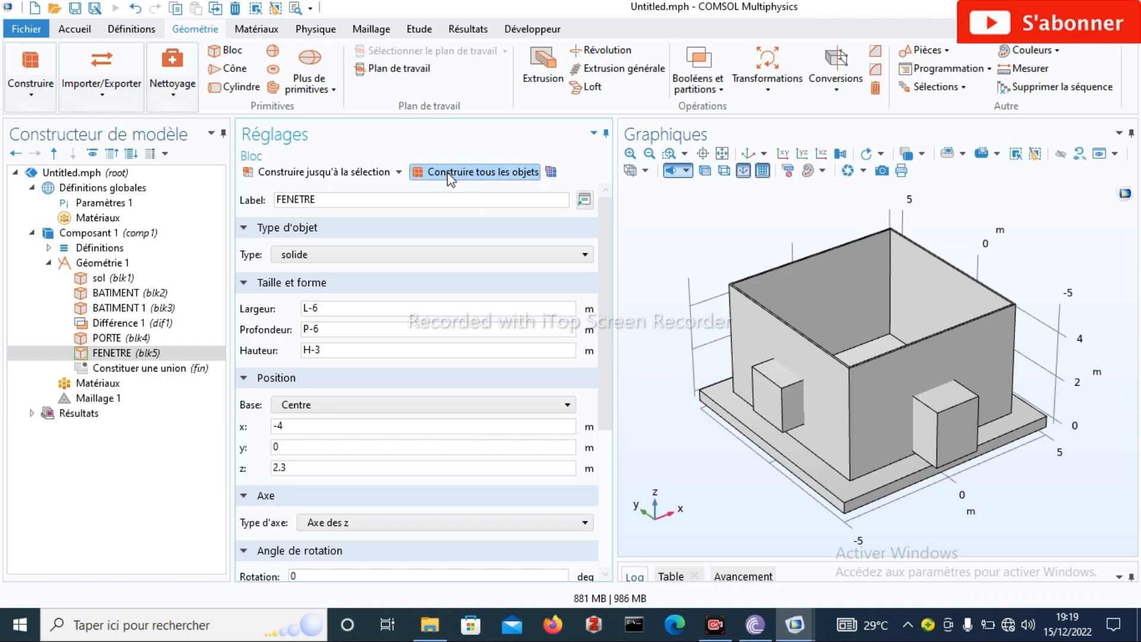
pyautogui.moveTo(839, 404); pyautogui.dragTo(815, 376)
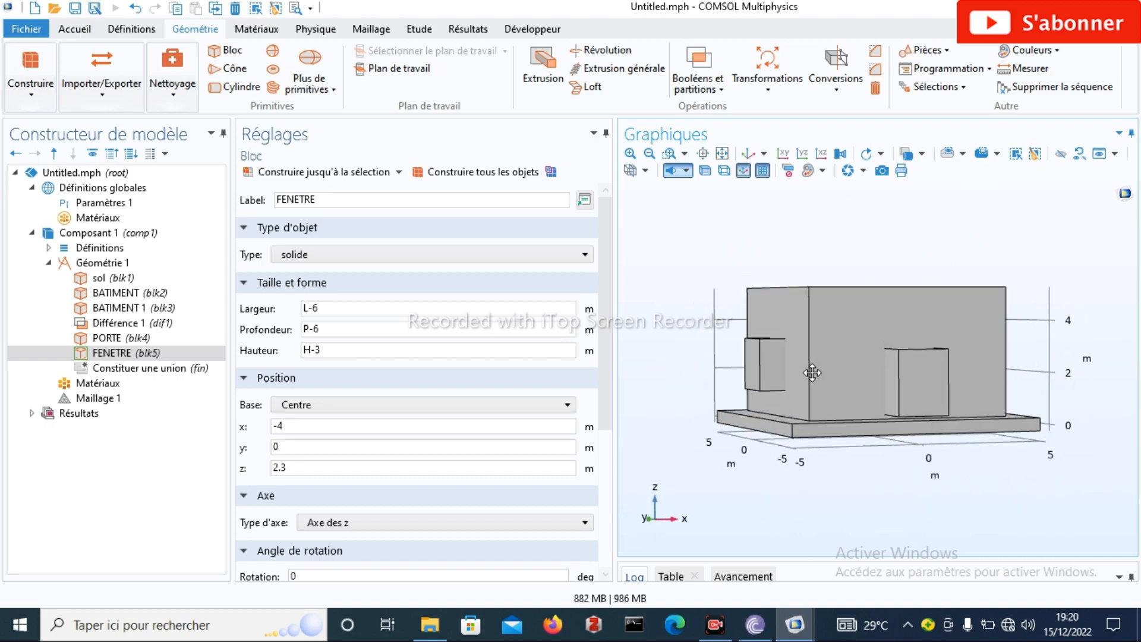
# Add a second Difference operation with the hollow building walls (dif1) as the object to add
pyautogui.click(722, 93)
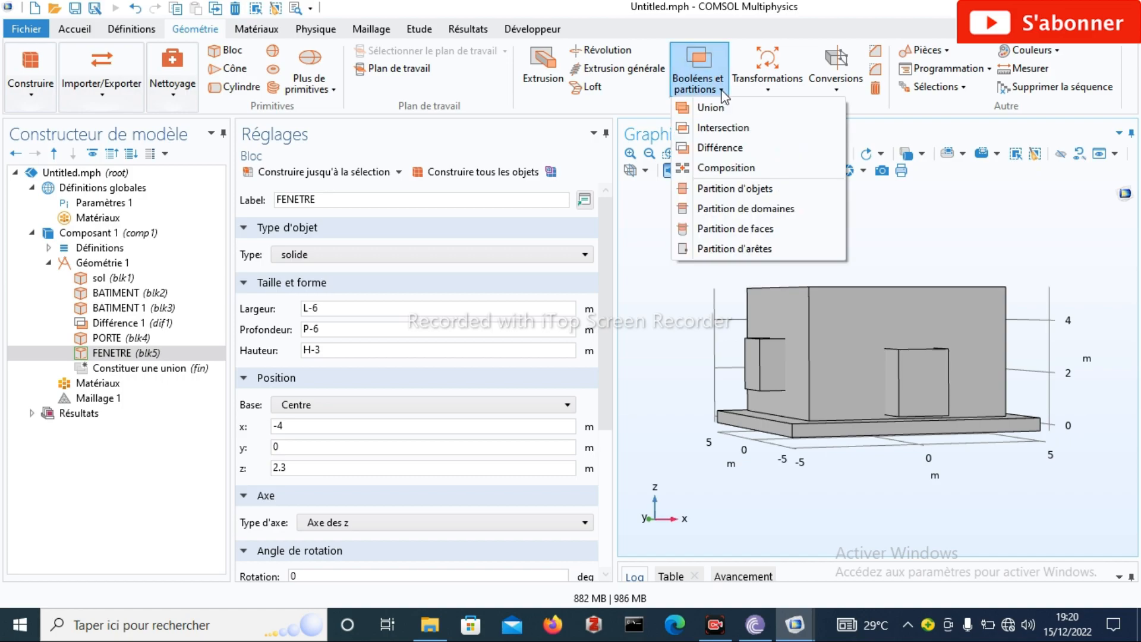
pyautogui.click(726, 151)
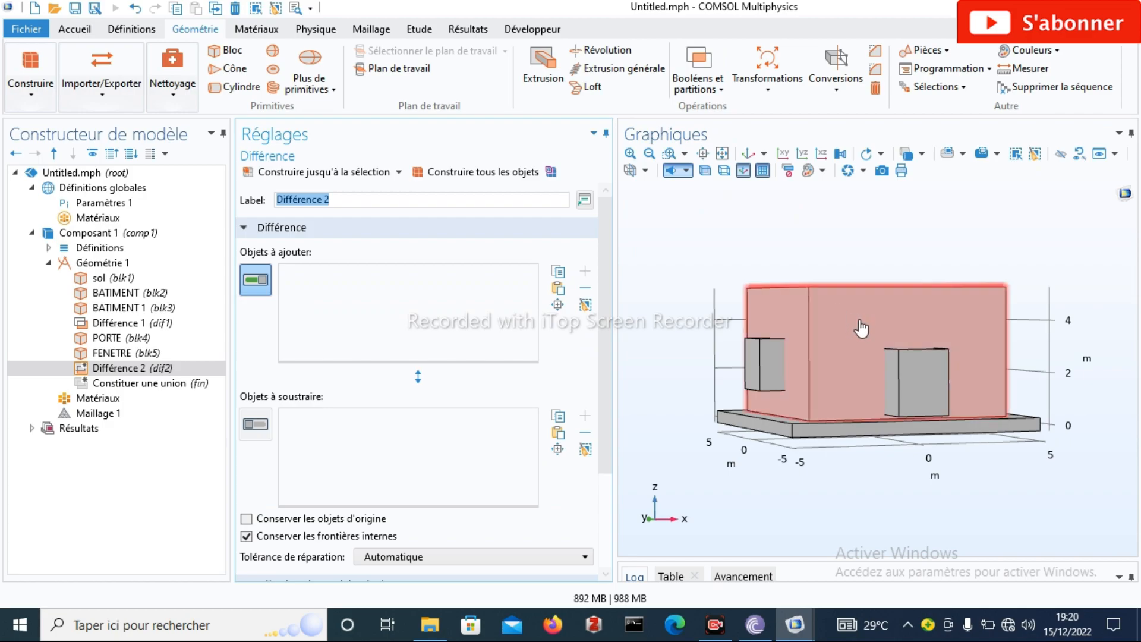
pyautogui.click(855, 334)
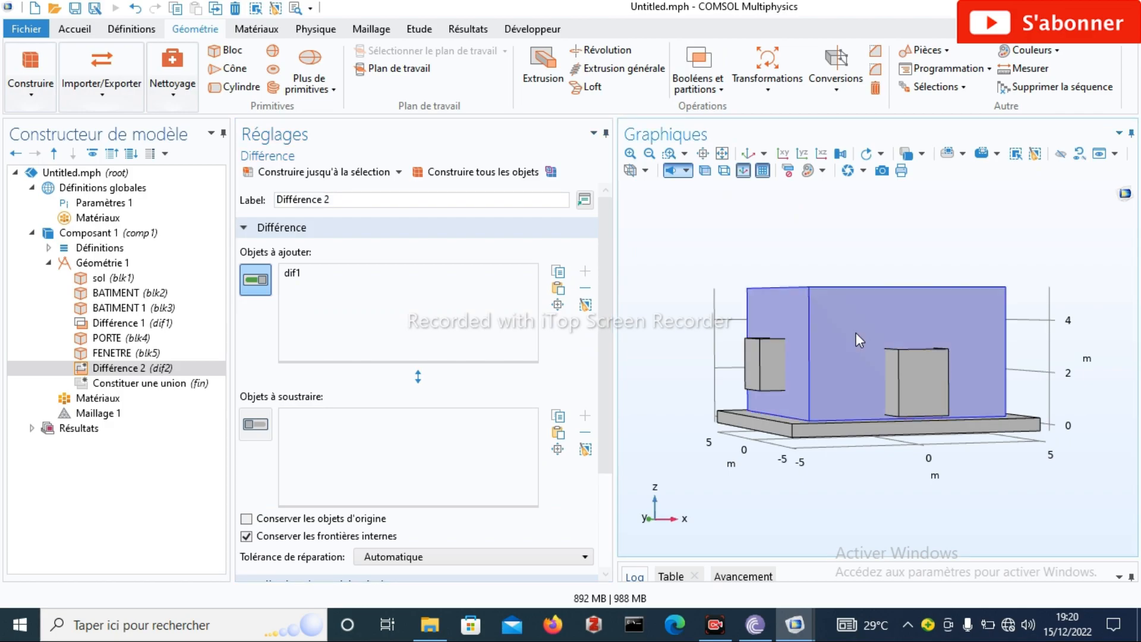
pyautogui.click(901, 366)
pyautogui.click(900, 366)
pyautogui.moveTo(823, 363); pyautogui.dragTo(814, 401)
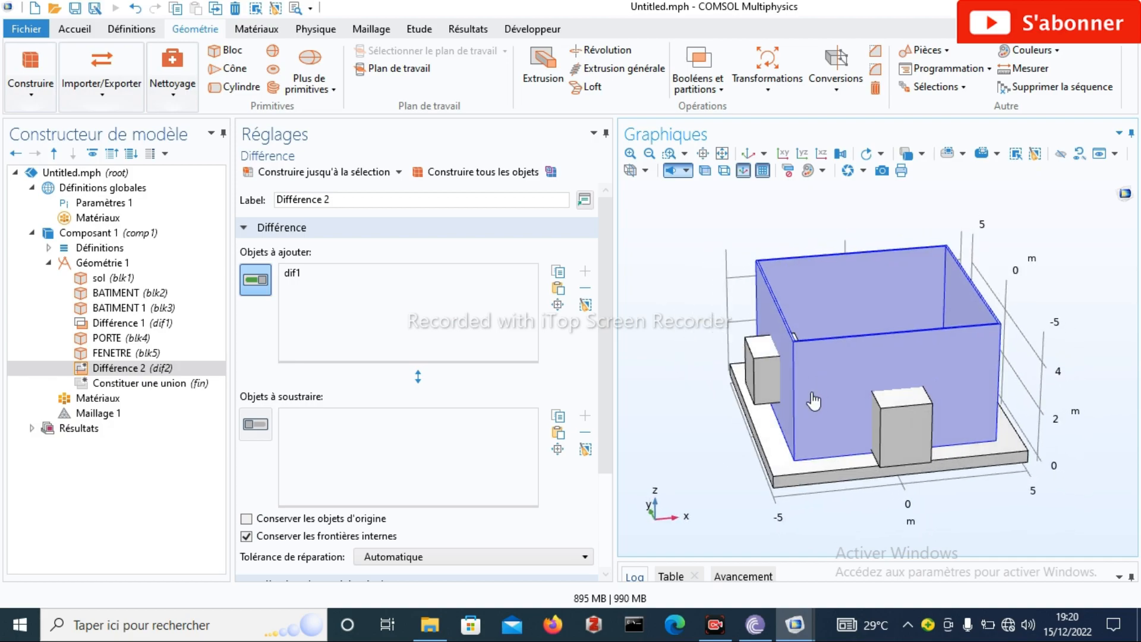
pyautogui.click(256, 280)
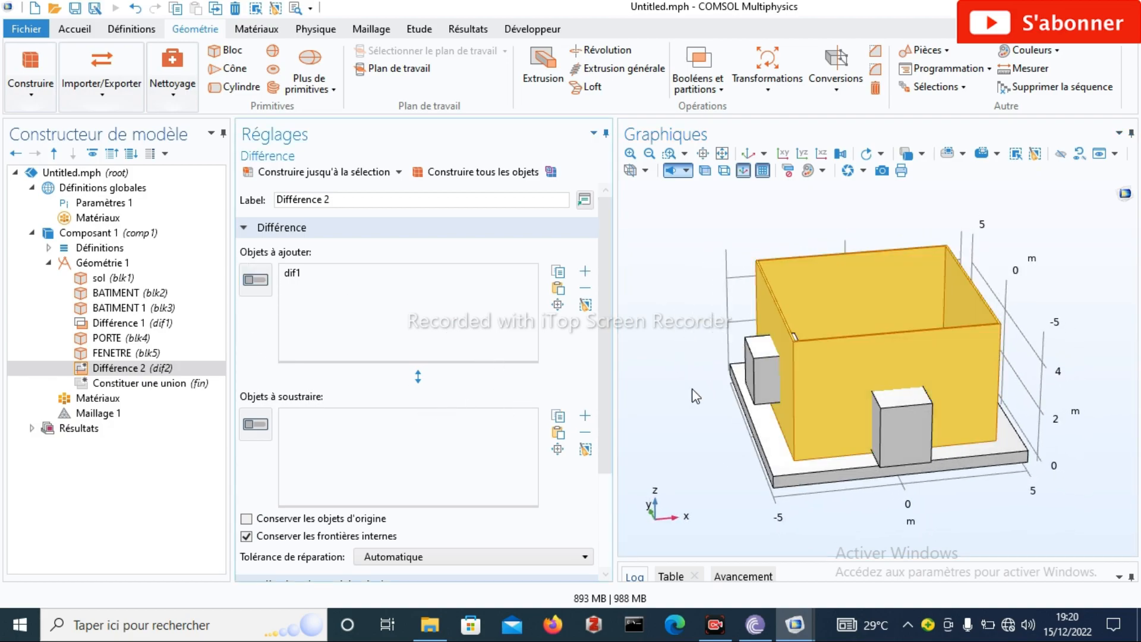
pyautogui.moveTo(819, 383); pyautogui.dragTo(833, 363)
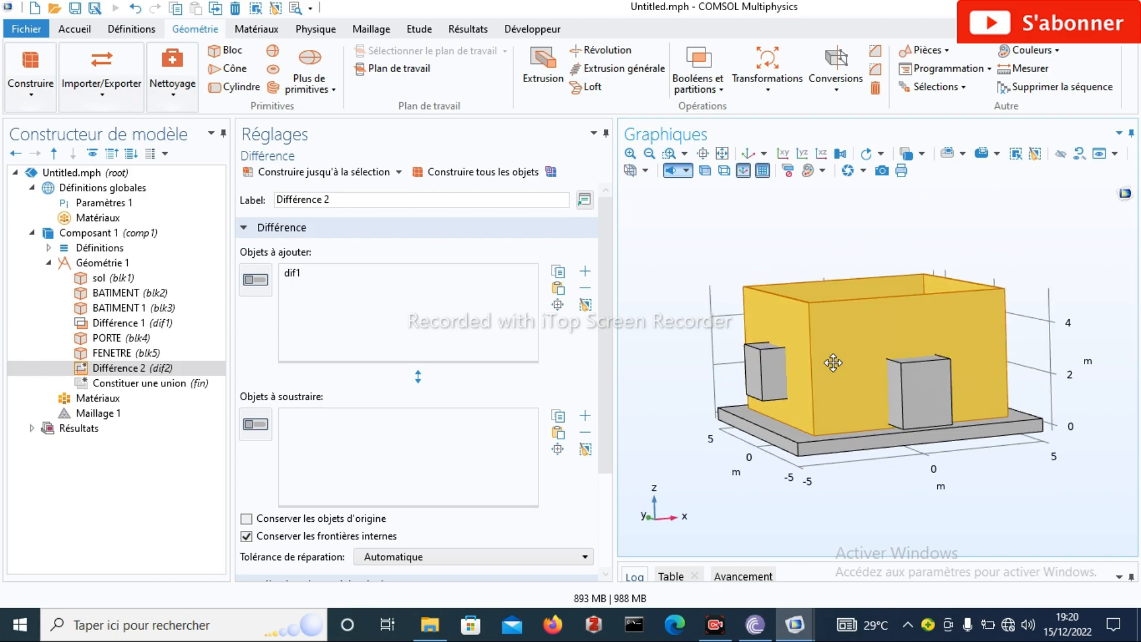
# Subtract the PORTE and FENETRE blocks from the walls, build all objects and inspect the openings
pyautogui.click(257, 424)
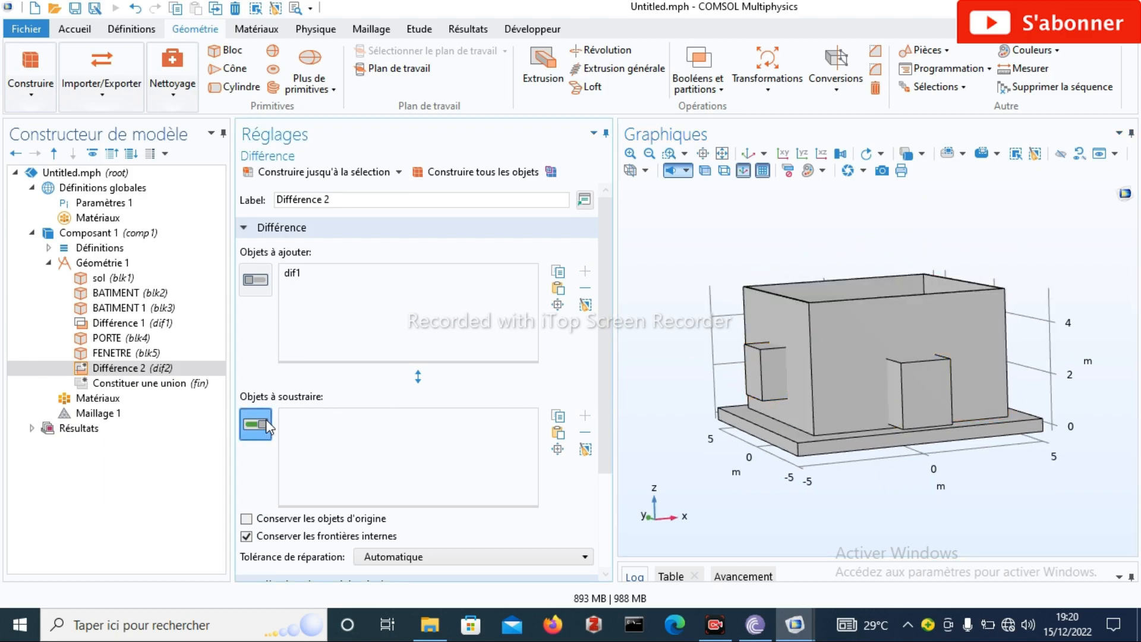
pyautogui.click(768, 375)
pyautogui.click(930, 398)
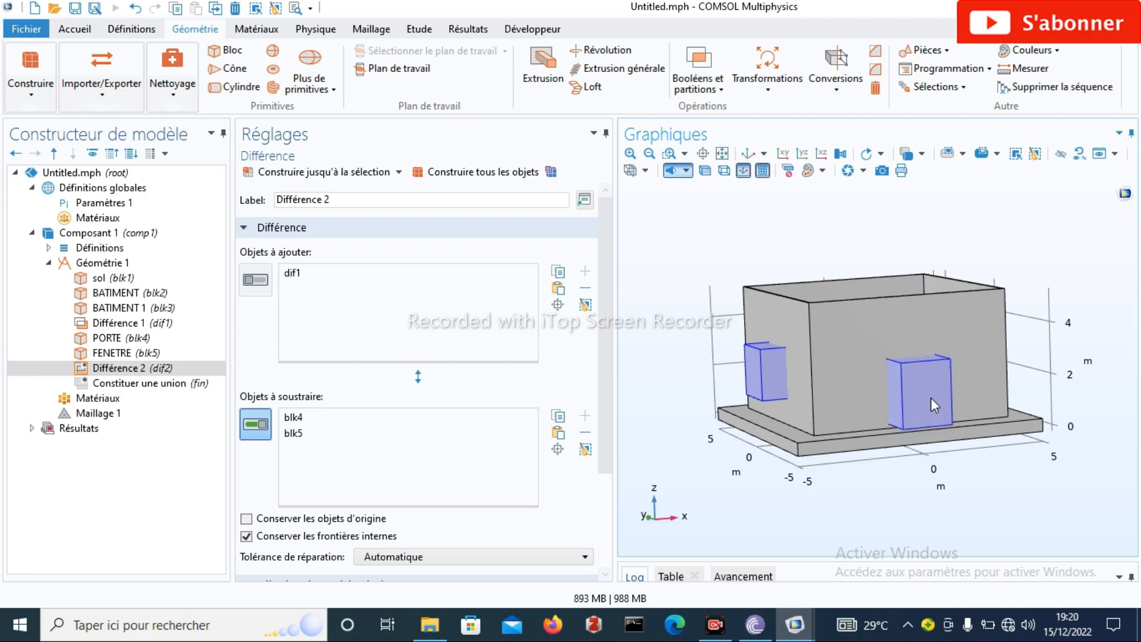
pyautogui.click(477, 174)
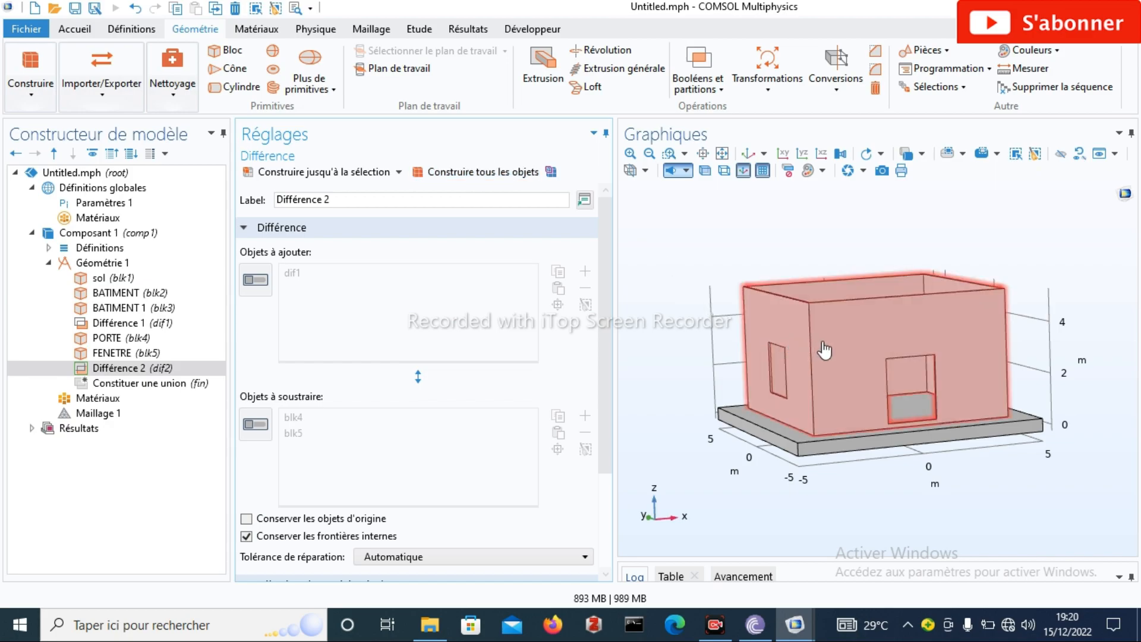
pyautogui.moveTo(838, 342); pyautogui.dragTo(870, 375)
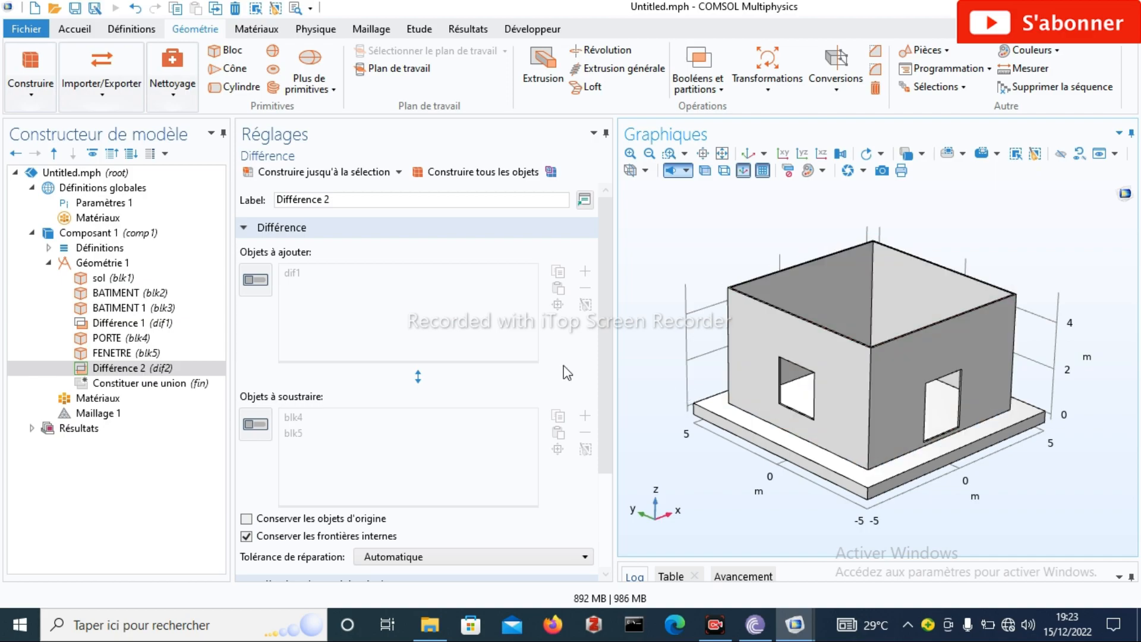
# Duplicate the PORTE block, set the copy's depth to P-7.85 and build all objects
pyautogui.click(128, 338)
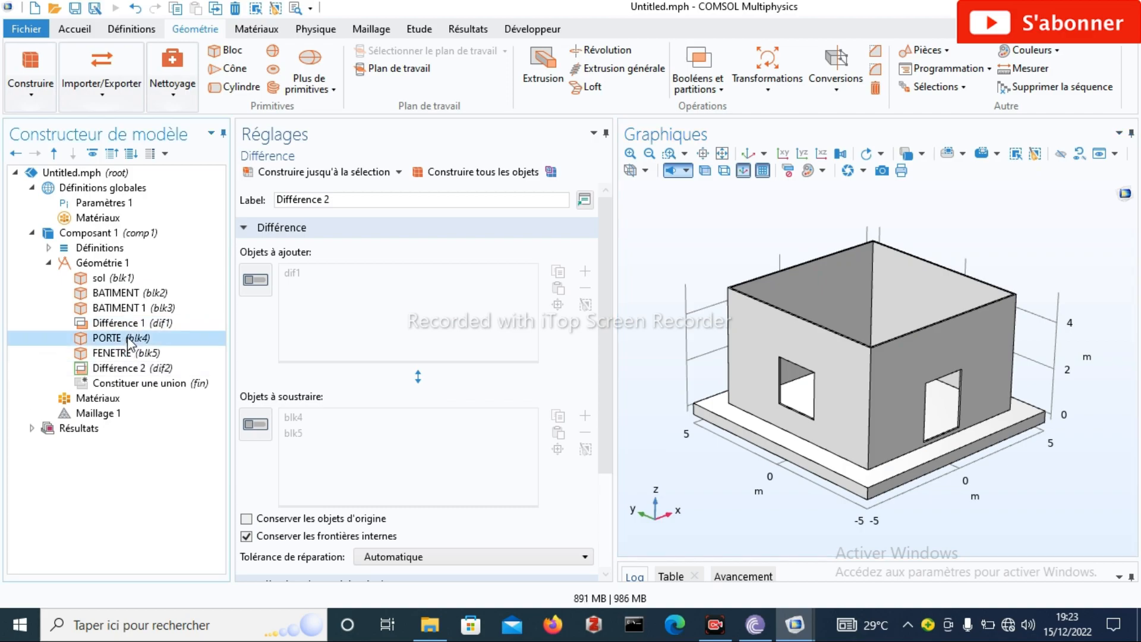
pyautogui.rightClick(129, 338)
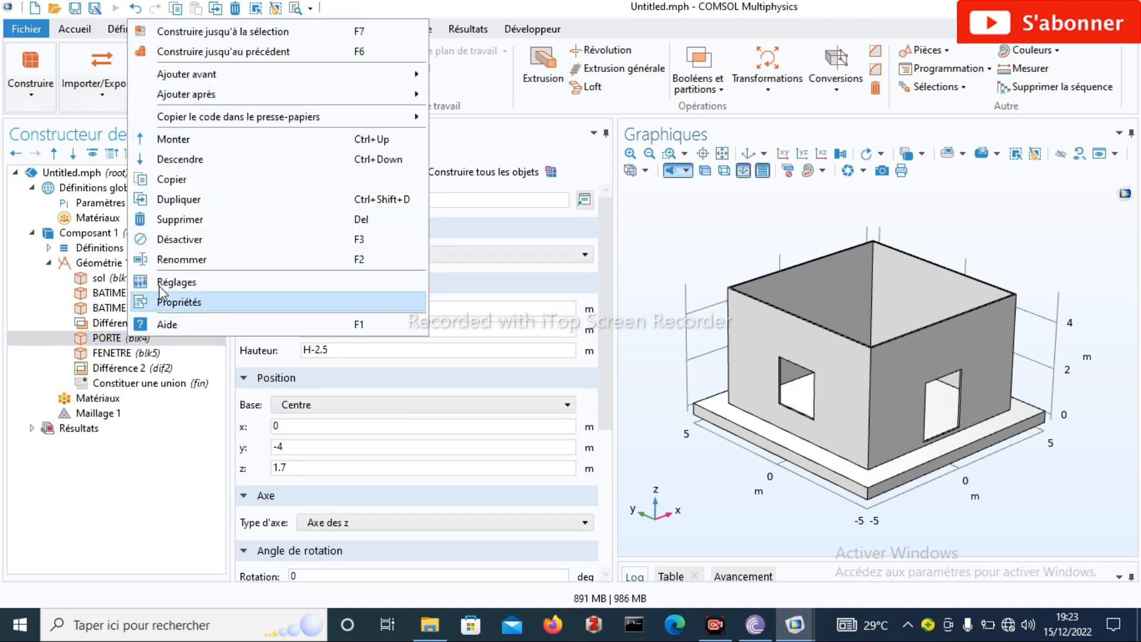
pyautogui.click(194, 205)
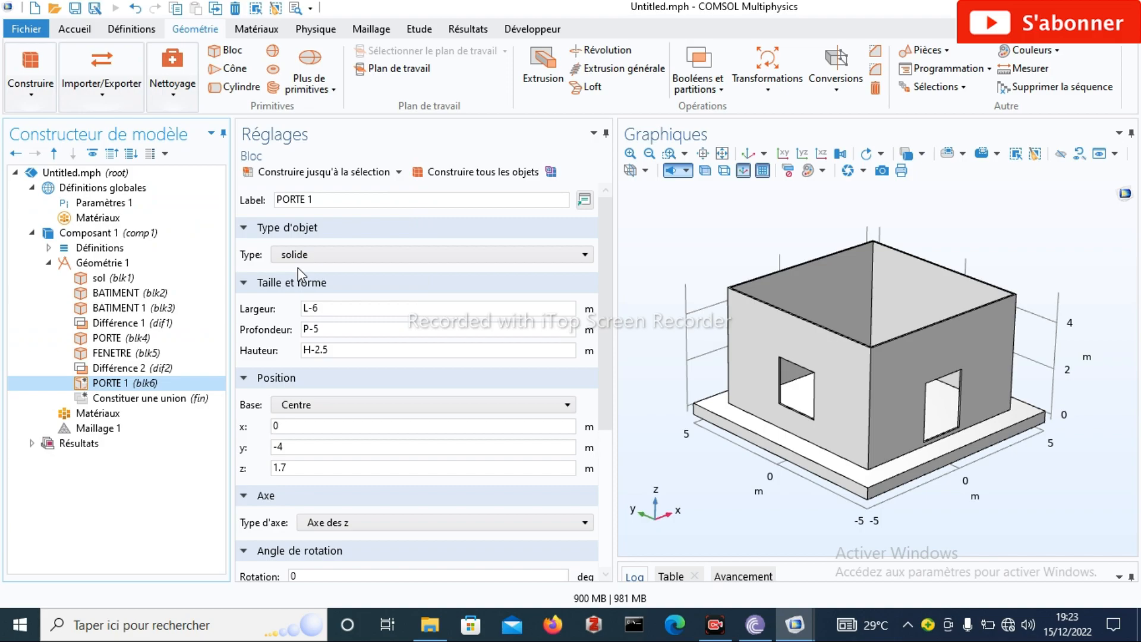
pyautogui.click(326, 330)
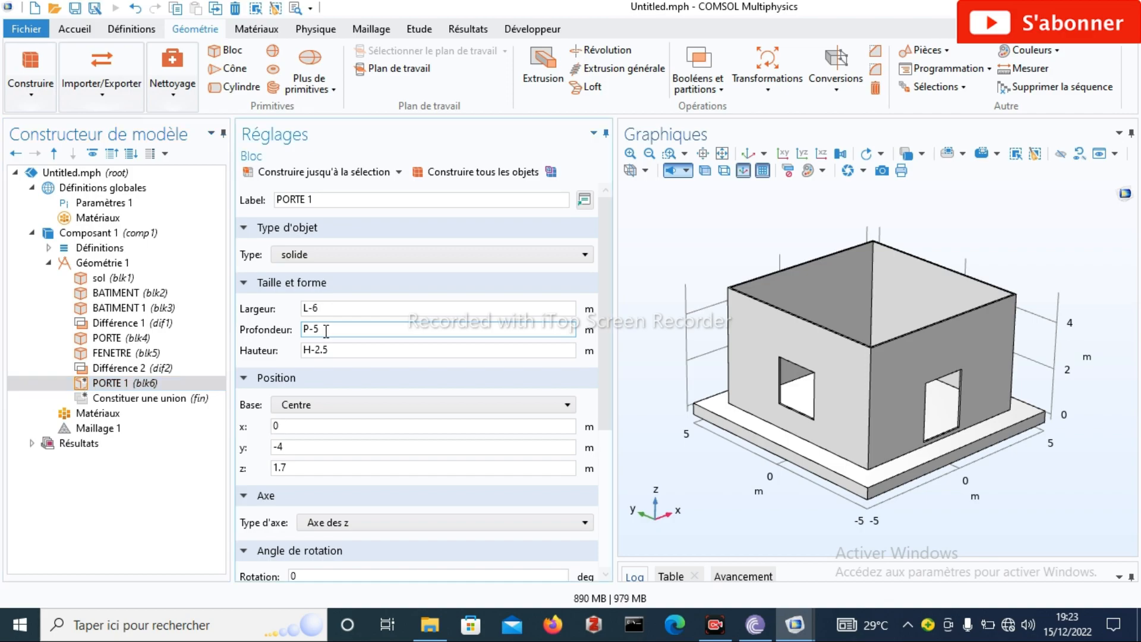
pyautogui.press('BackSpace')
pyautogui.write('.85')
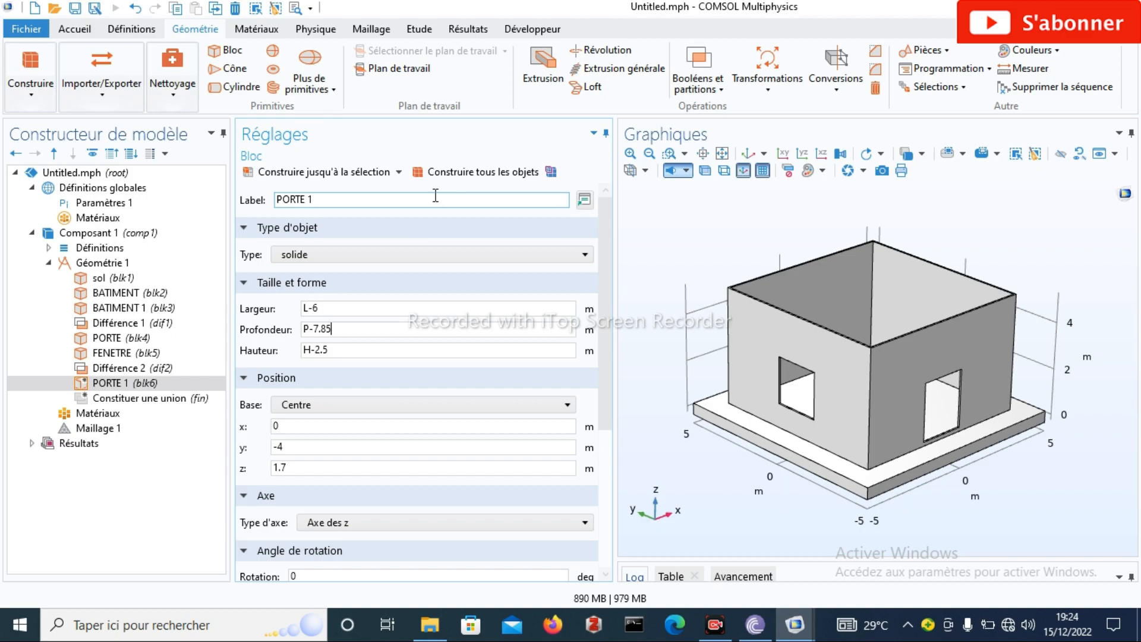
pyautogui.click(467, 171)
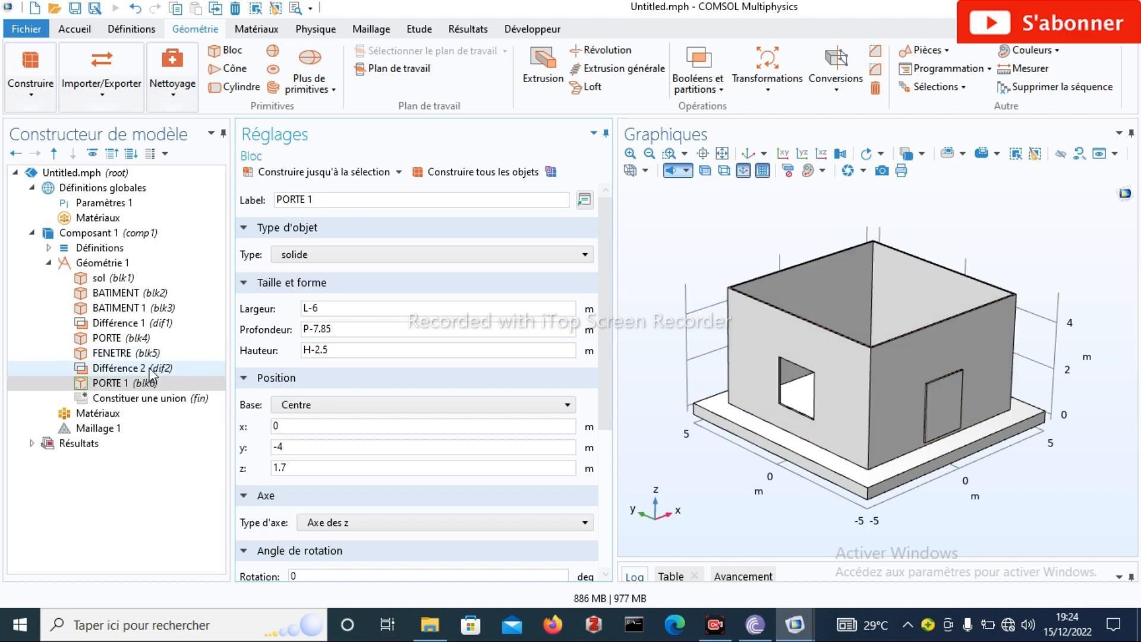
# Duplicate the FENETRE block, set the copy's width to L-7.85 and build all objects
pyautogui.click(138, 353)
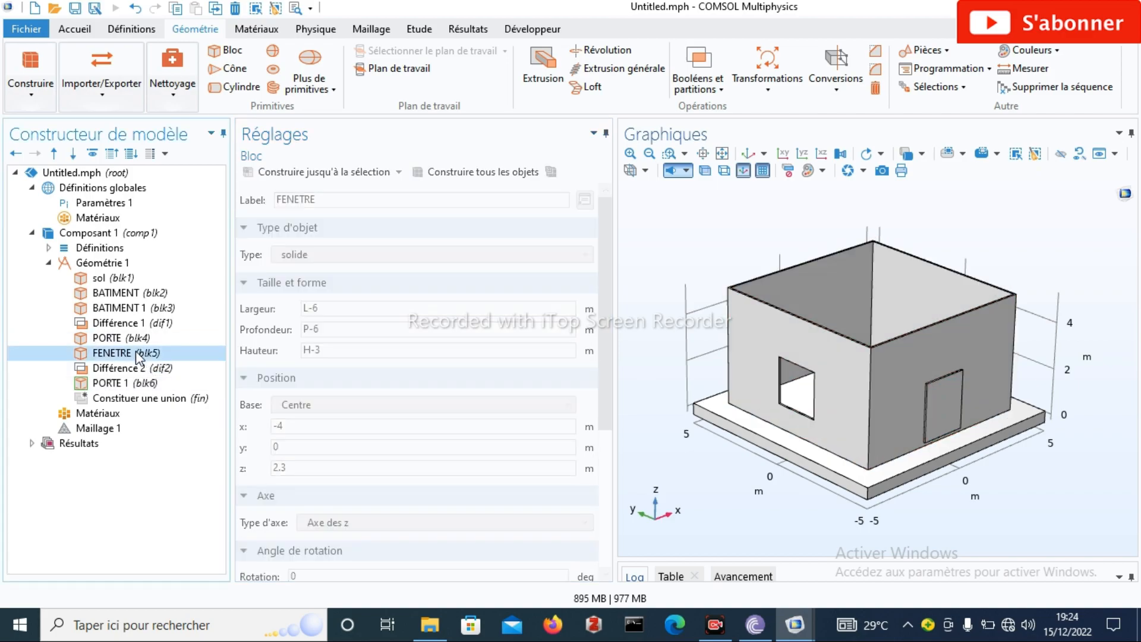
pyautogui.rightClick(138, 354)
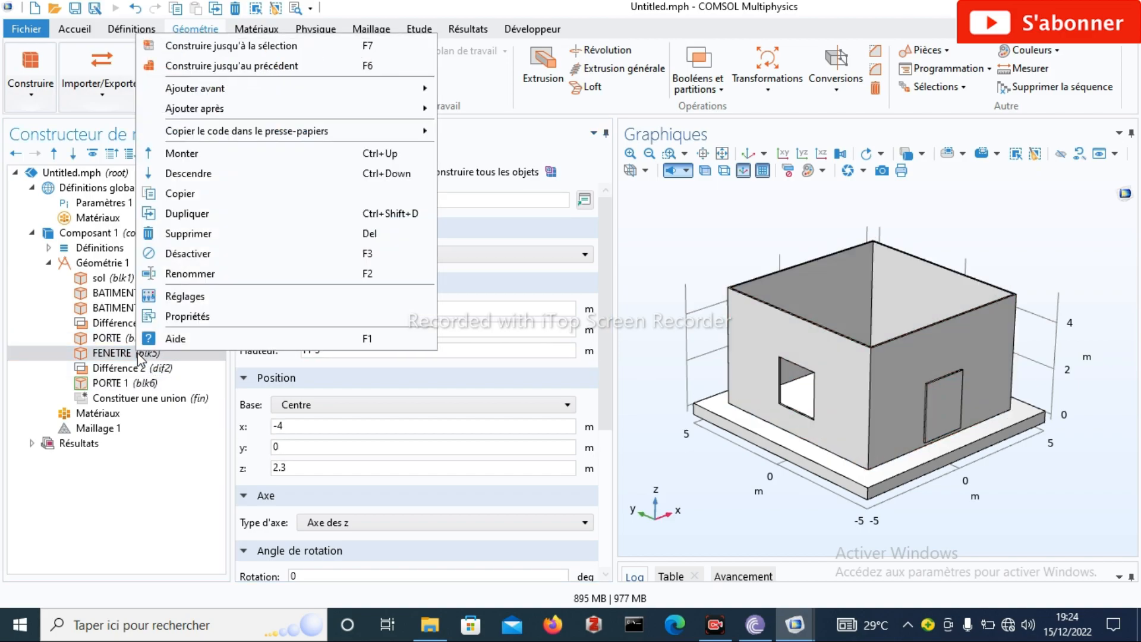
pyautogui.click(198, 216)
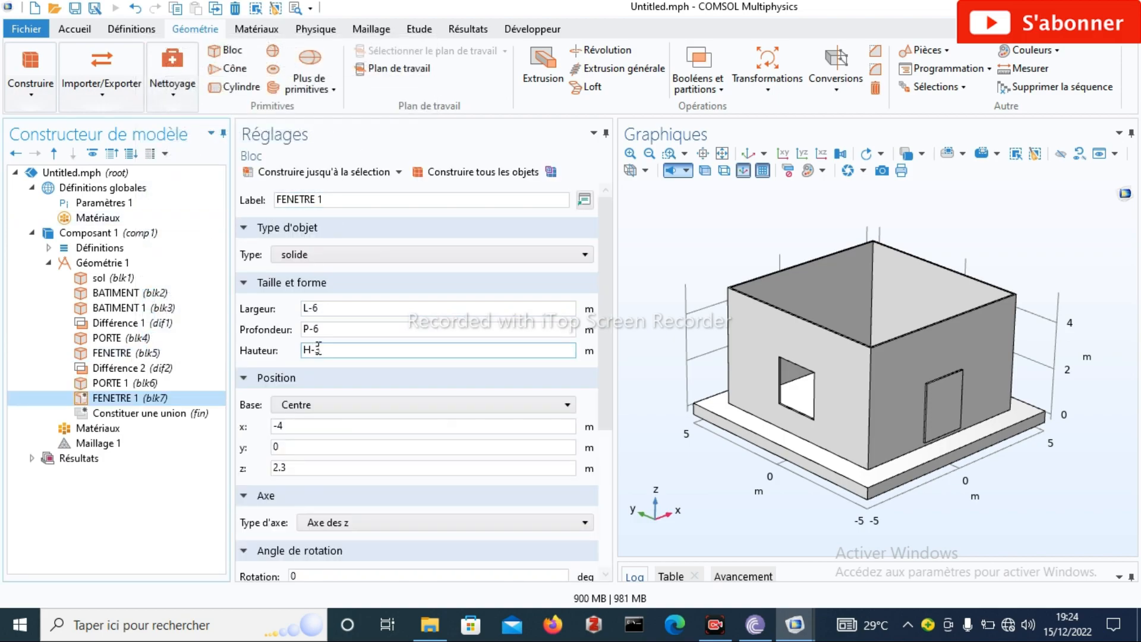
pyautogui.click(325, 312)
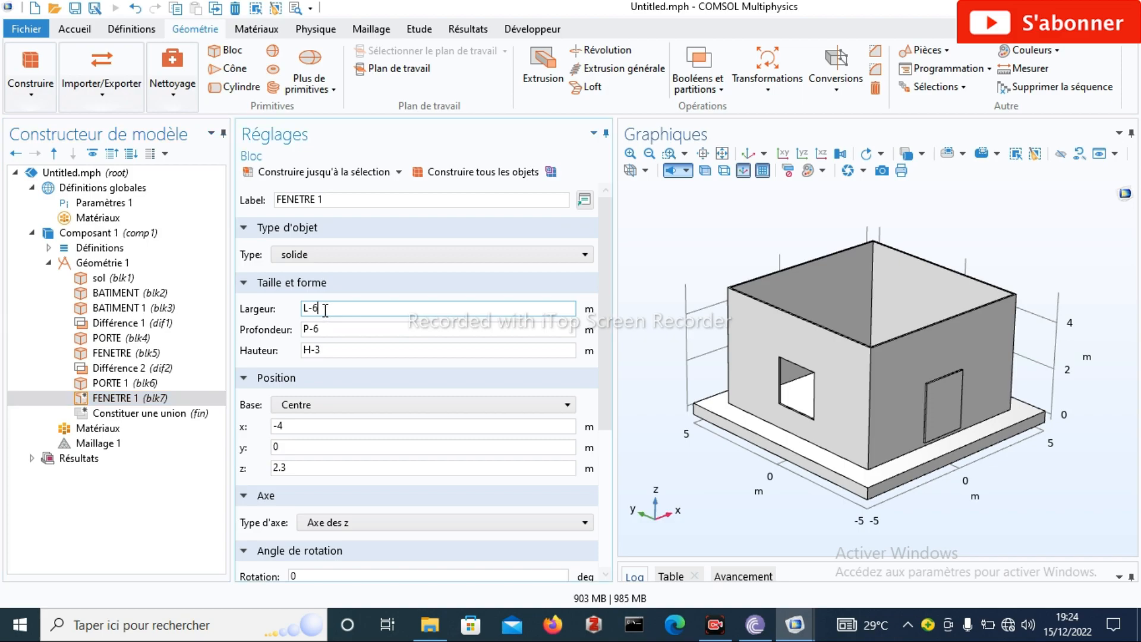
pyautogui.press('BackSpace')
pyautogui.write('7.85')
pyautogui.click(443, 171)
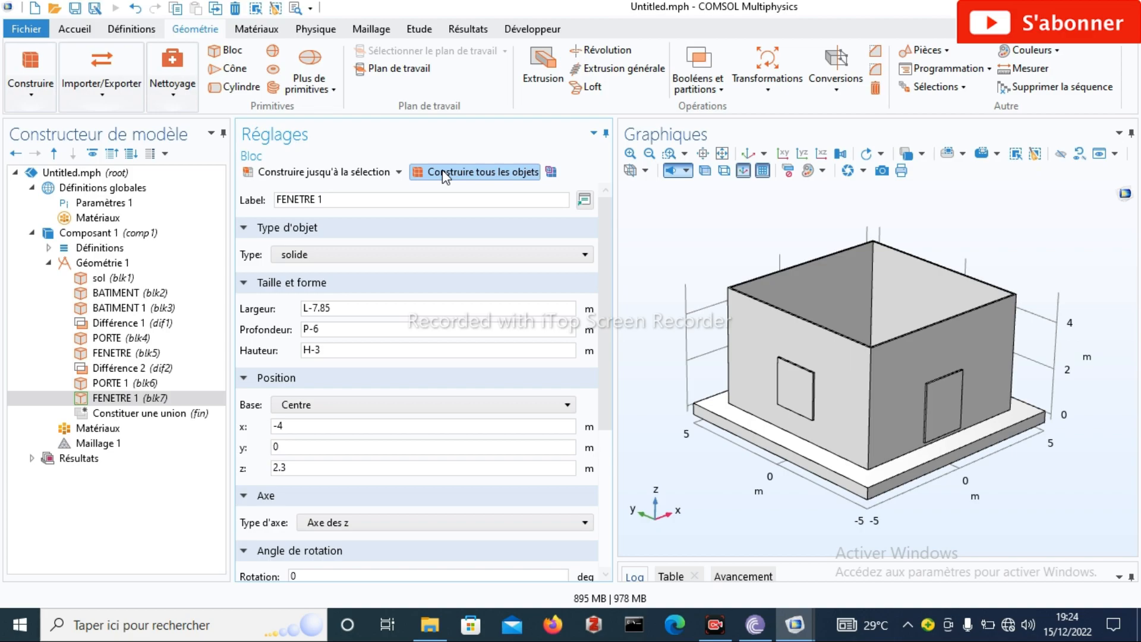
# Duplicate the BATIMENT block, rename the copy as AIR1 and build all objects
pyautogui.click(132, 294)
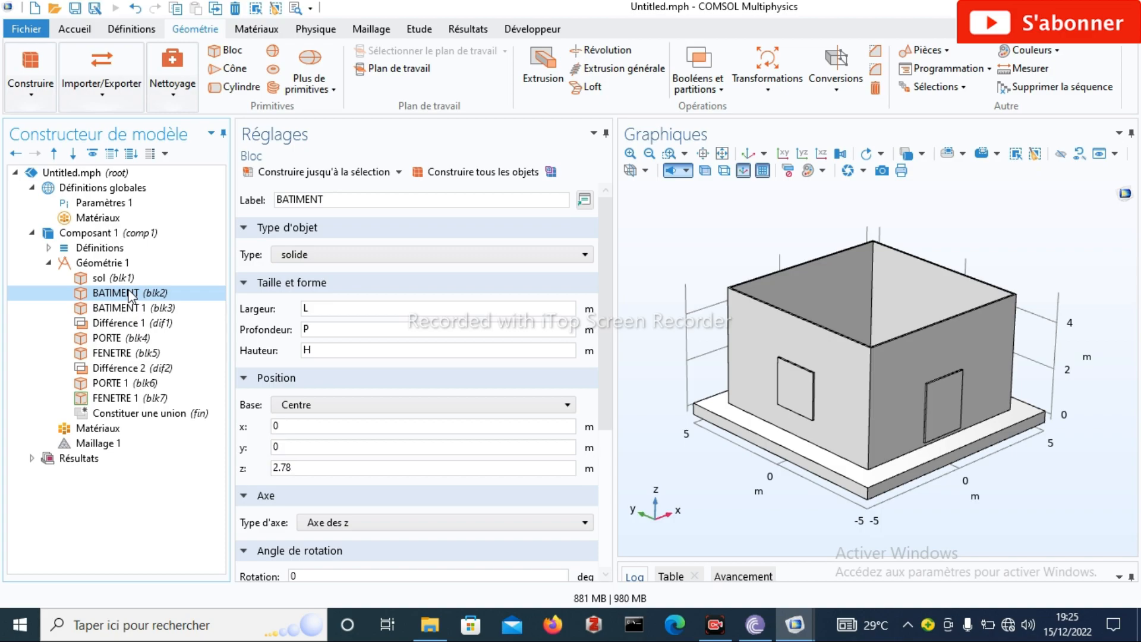
pyautogui.rightClick(131, 294)
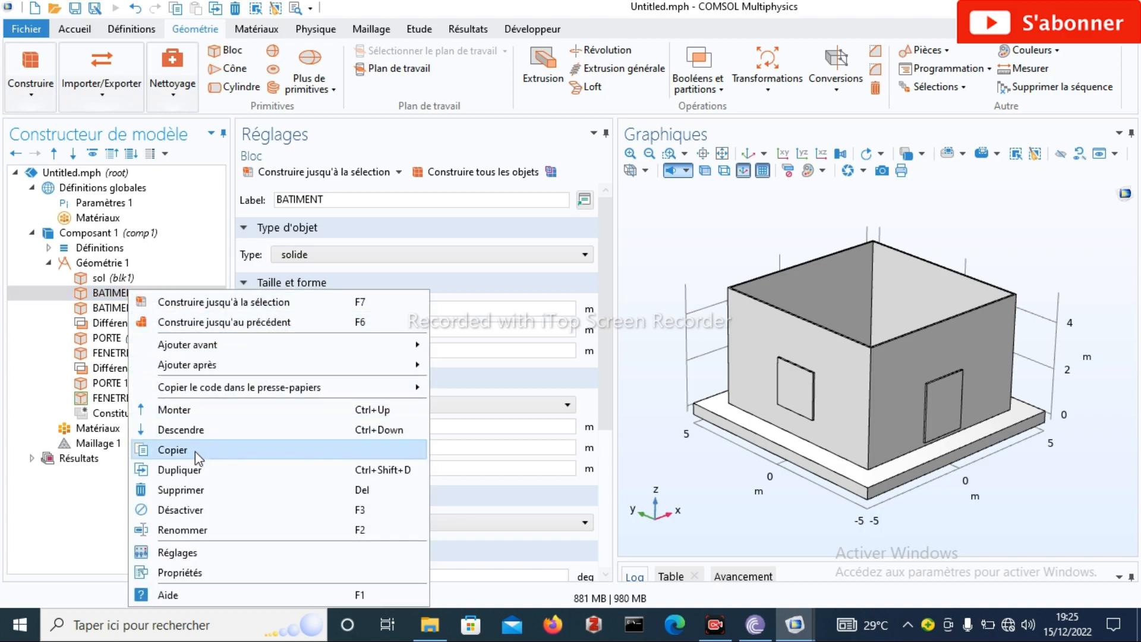
pyautogui.click(180, 469)
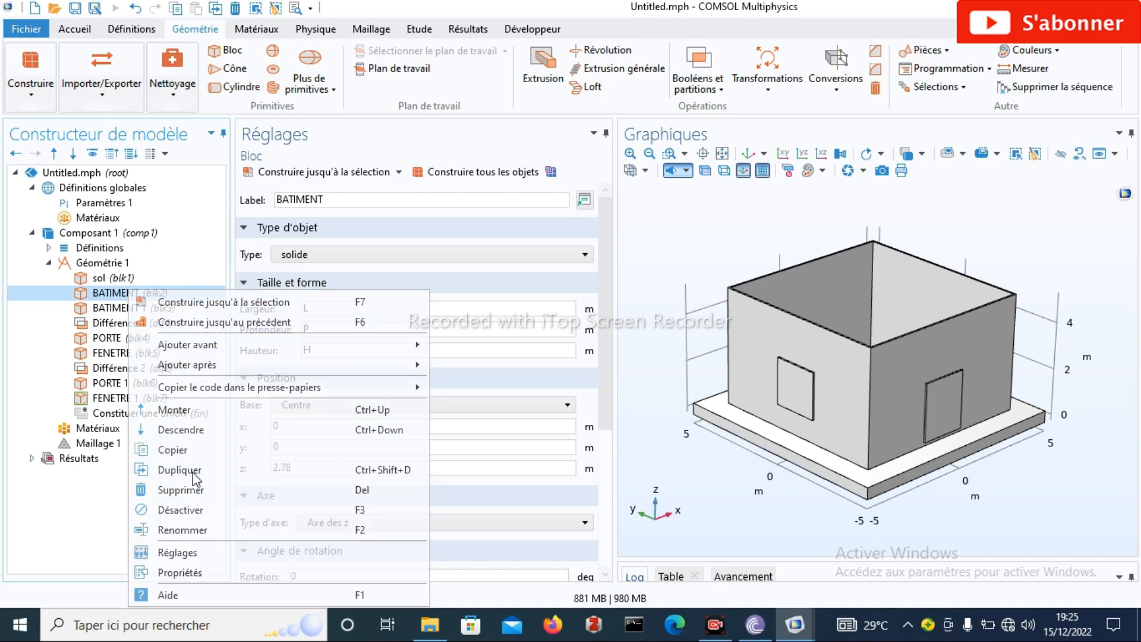
pyautogui.click(334, 202)
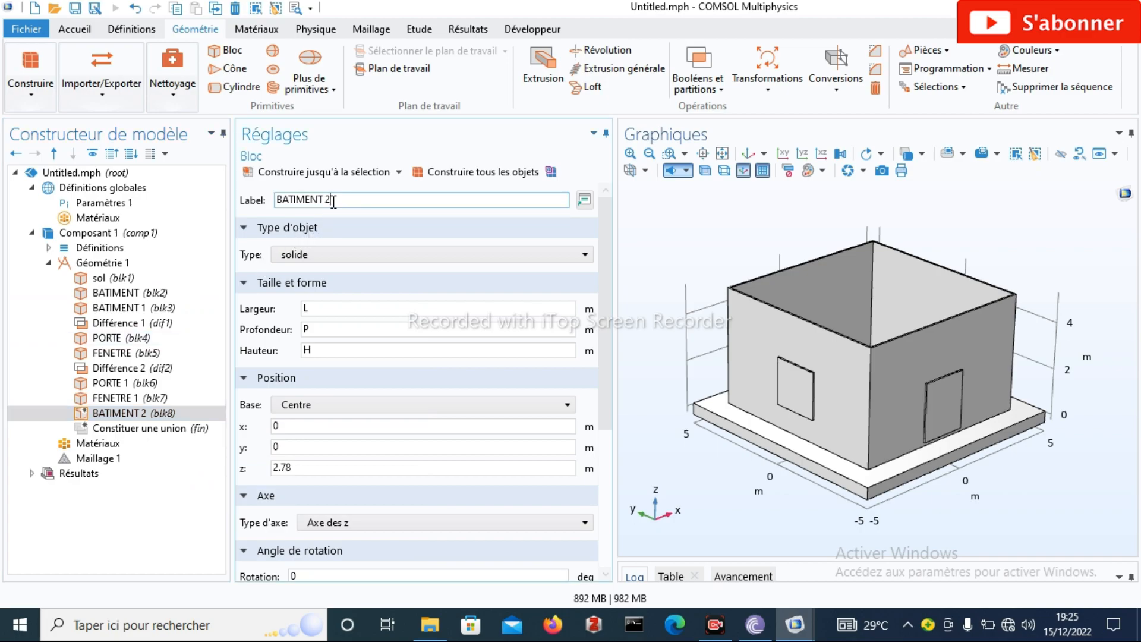
pyautogui.press('BackSpace')
pyautogui.press('BackSpace')
pyautogui.press('BackSpace')
pyautogui.press('BackSpace')
pyautogui.press('BackSpace')
pyautogui.press('BackSpace')
pyautogui.press('BackSpace')
pyautogui.press('BackSpace')
pyautogui.press('BackSpace')
pyautogui.press('BackSpace')
pyautogui.write('AlR')
pyautogui.write('1')
pyautogui.press('Return')
pyautogui.click(471, 177)
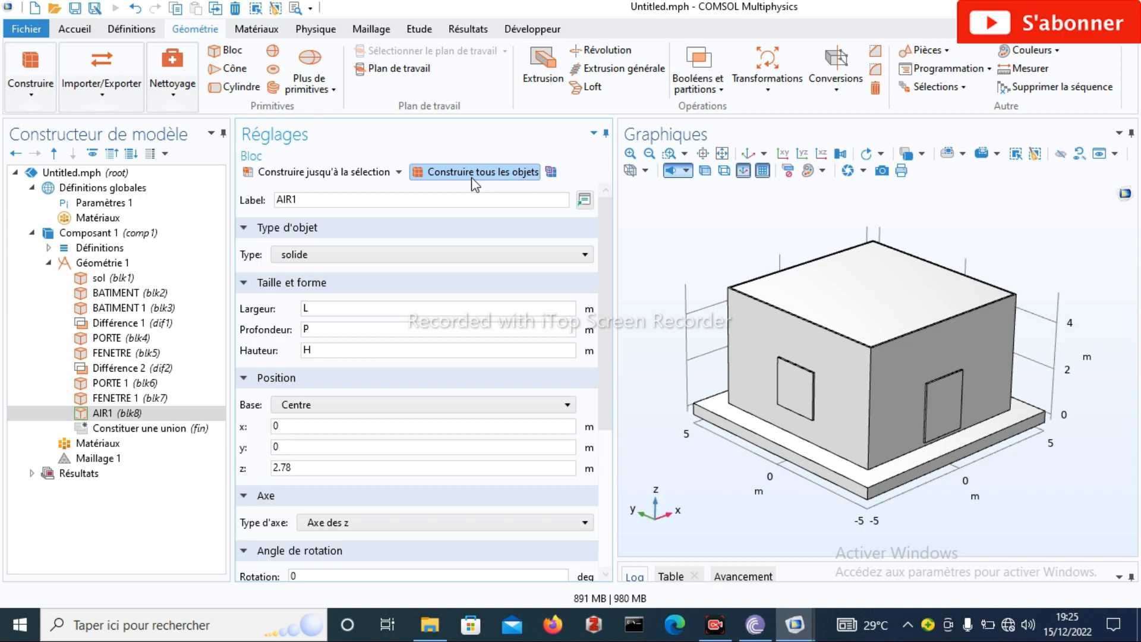
# Duplicate the ground slab block sol
pyautogui.click(130, 278)
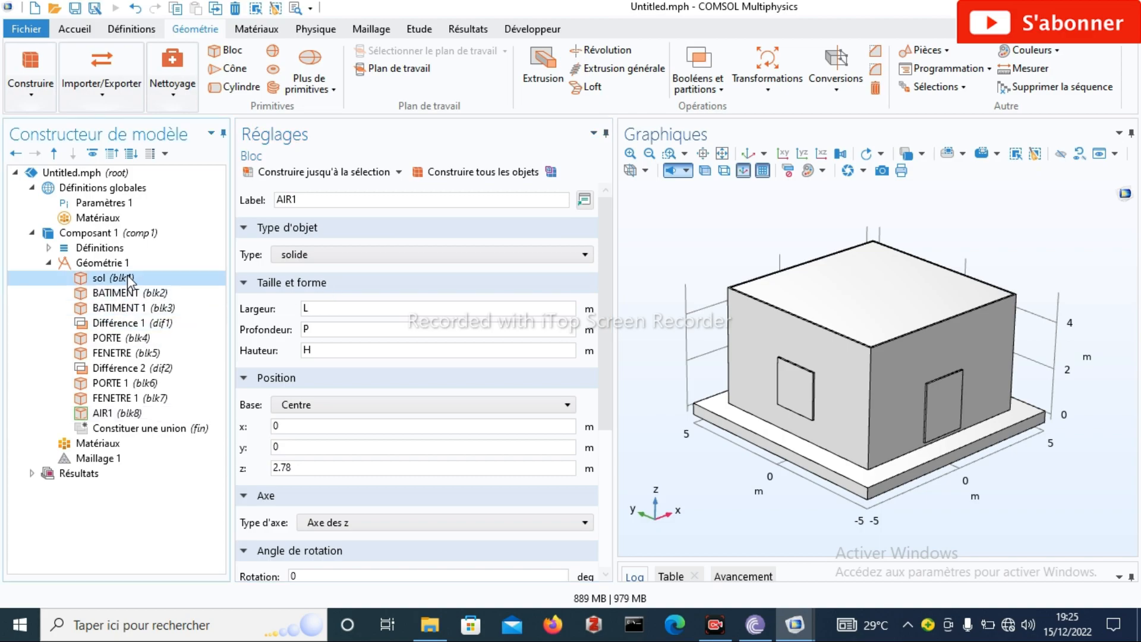
pyautogui.rightClick(130, 278)
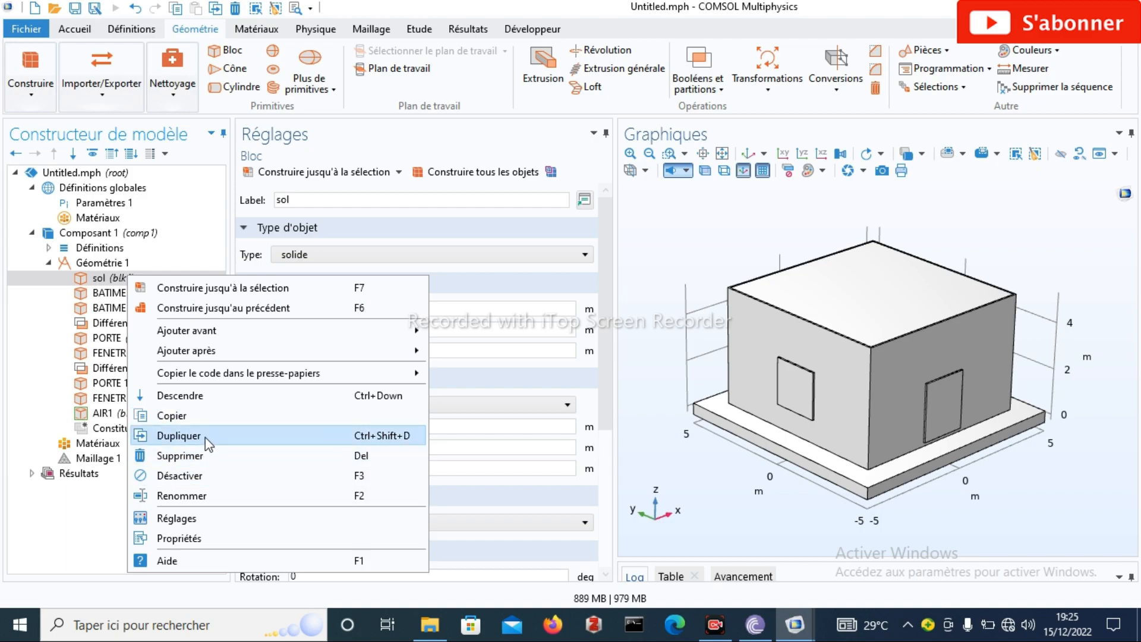
pyautogui.click(179, 436)
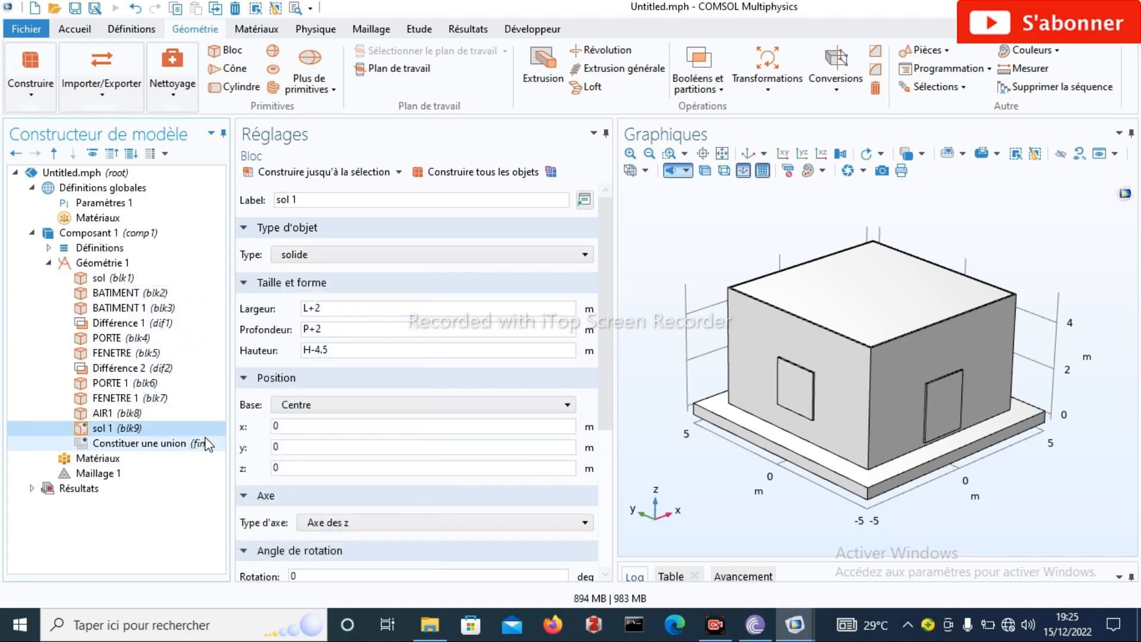
# Rename the duplicated ground slab block as PLAFOND
pyautogui.click(323, 201)
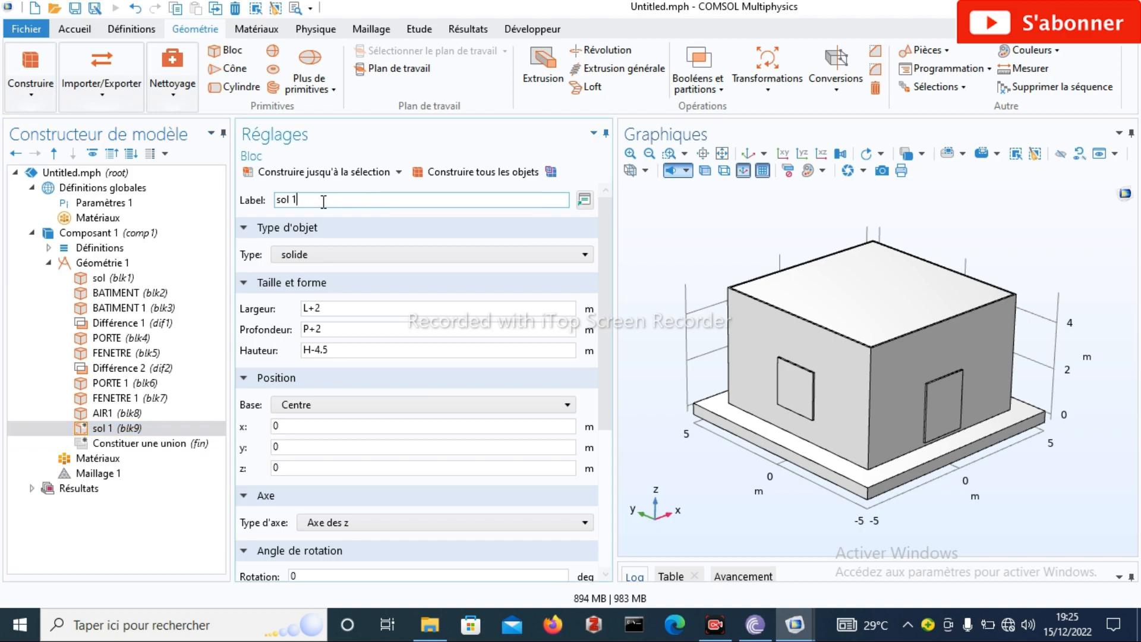
pyautogui.press('BackSpace')
pyautogui.press('BackSpace')
pyautogui.press('BackSpace')
pyautogui.press('BackSpace')
pyautogui.press('BackSpace')
pyautogui.write('PLAFOND')
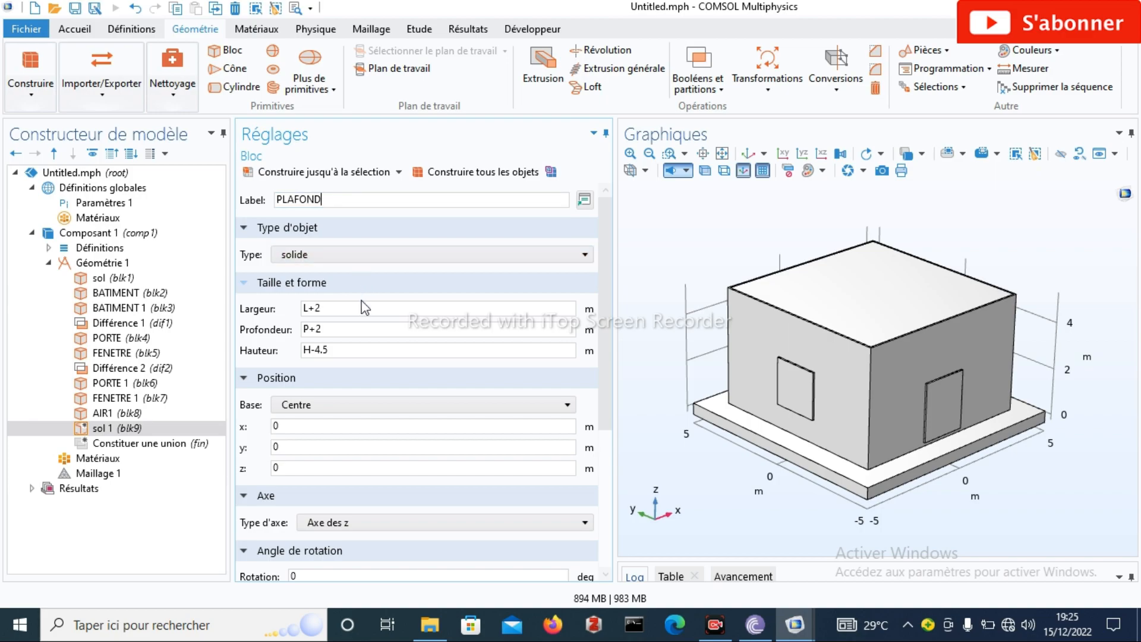
# Set the PLAFOND block's height to H-4.8 and build all objects
pyautogui.click(335, 350)
pyautogui.press('BackSpace')
pyautogui.write('8')
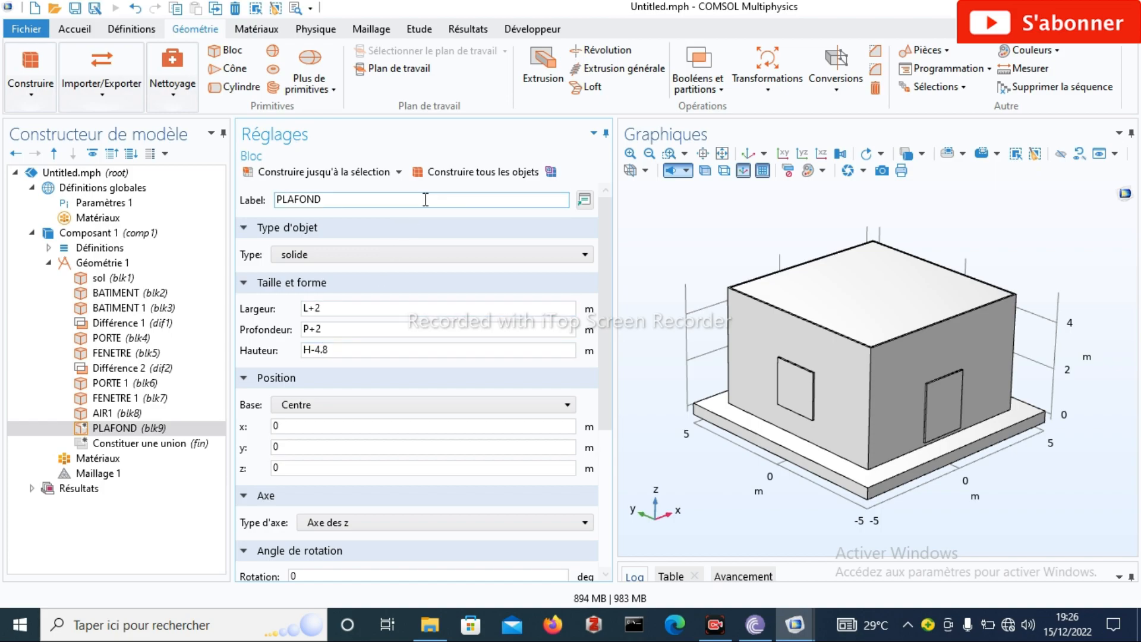
pyautogui.click(452, 178)
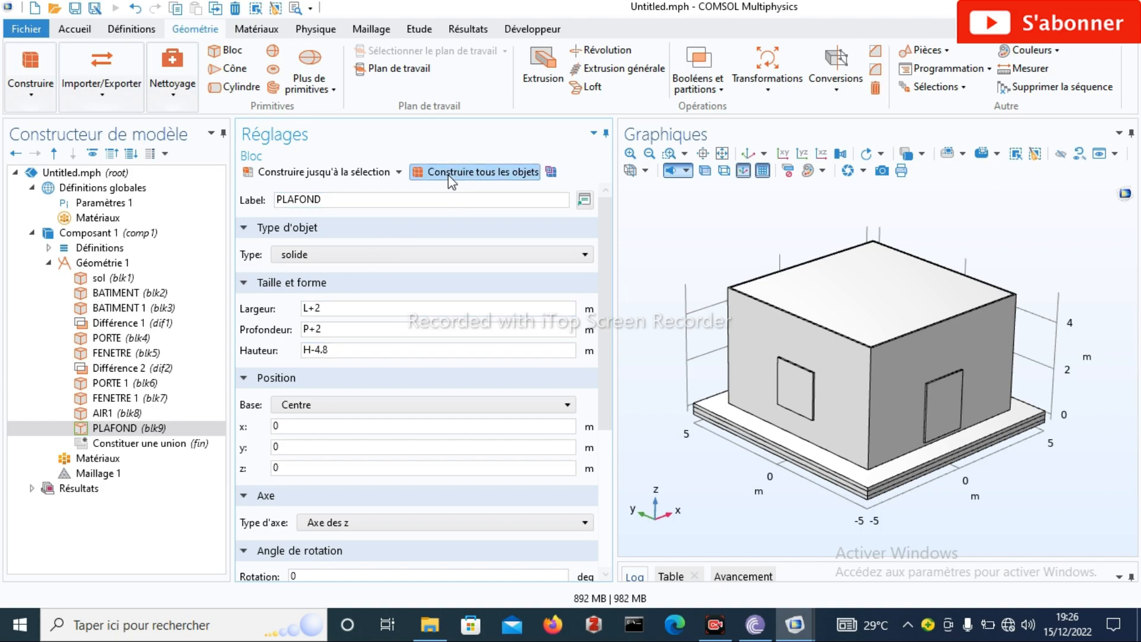
pyautogui.click(299, 468)
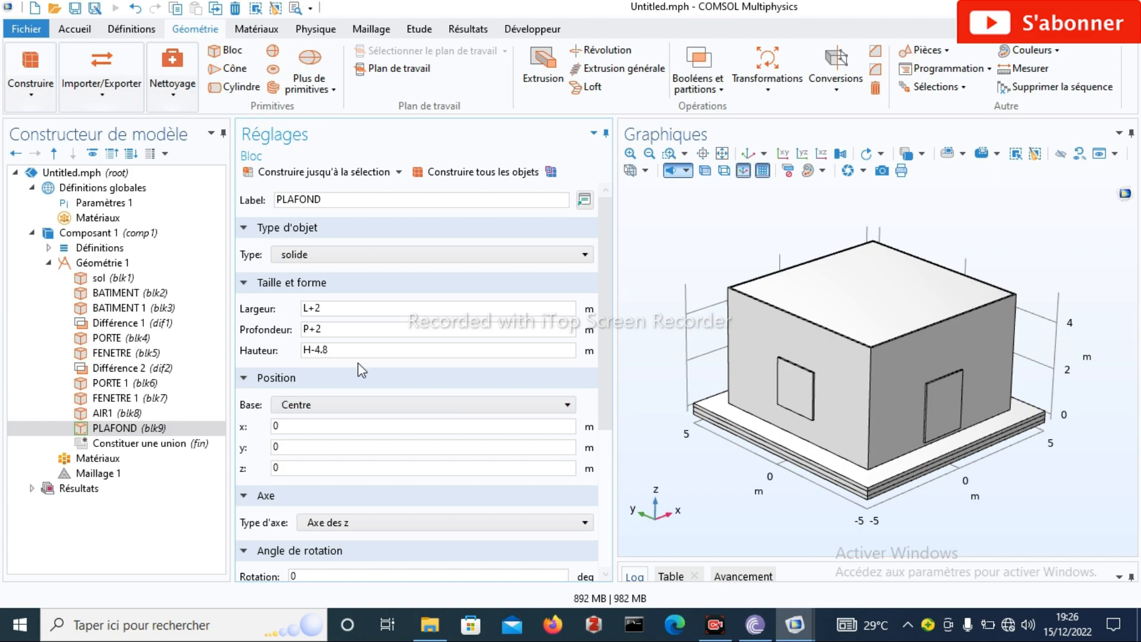
# Set the PLAFOND block's height to H-4.9 and build all objects
pyautogui.click(339, 349)
pyautogui.press('BackSpace')
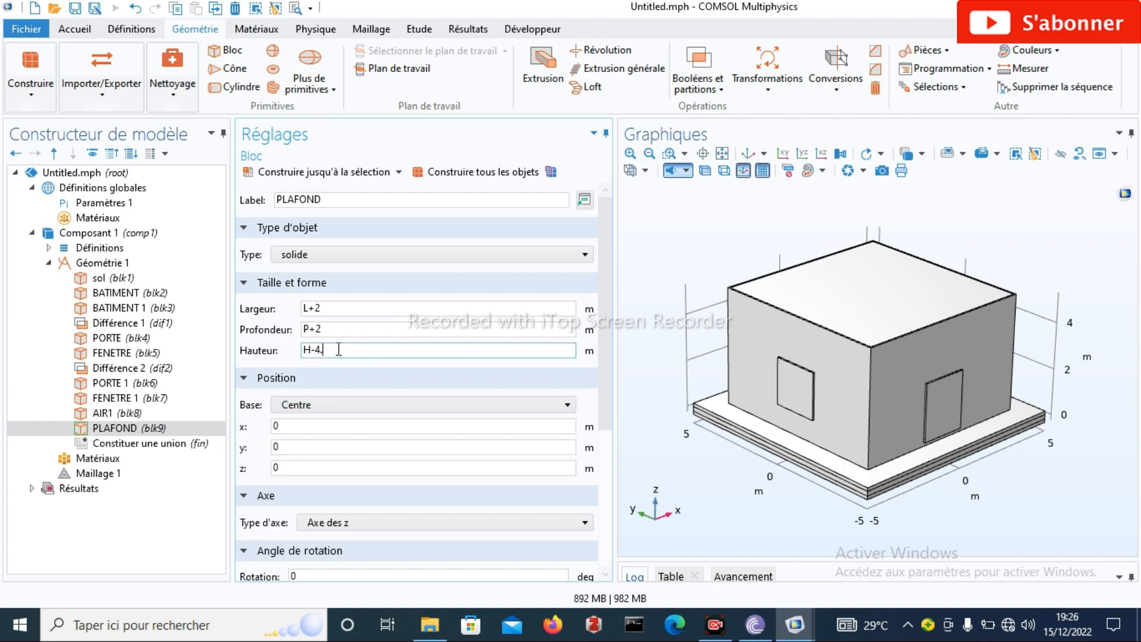
pyautogui.write('9')
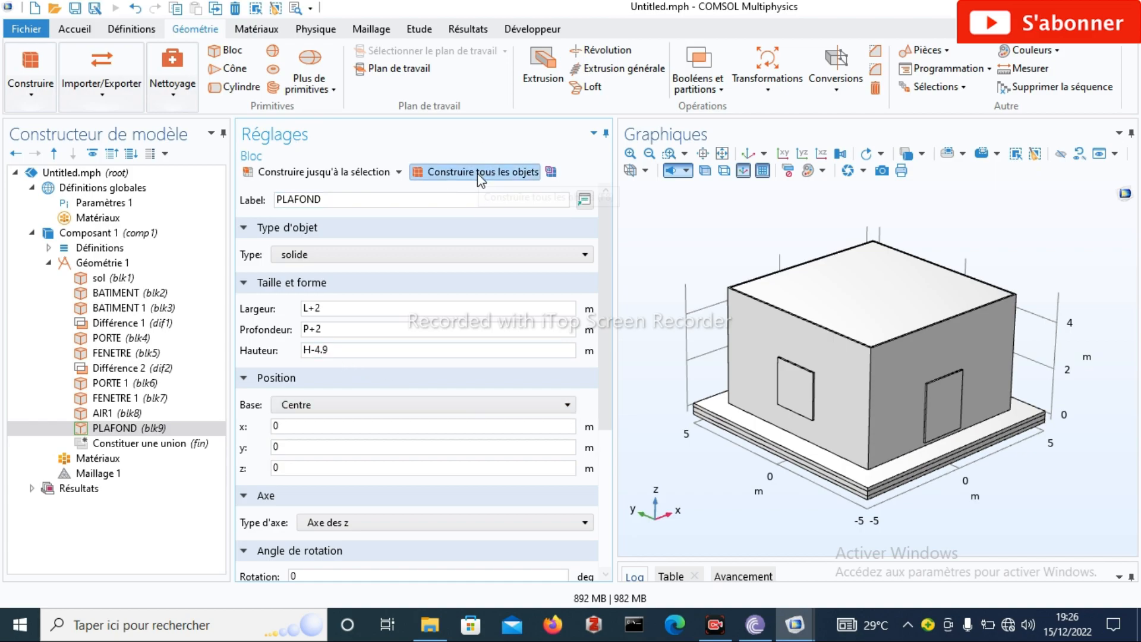
pyautogui.click(478, 173)
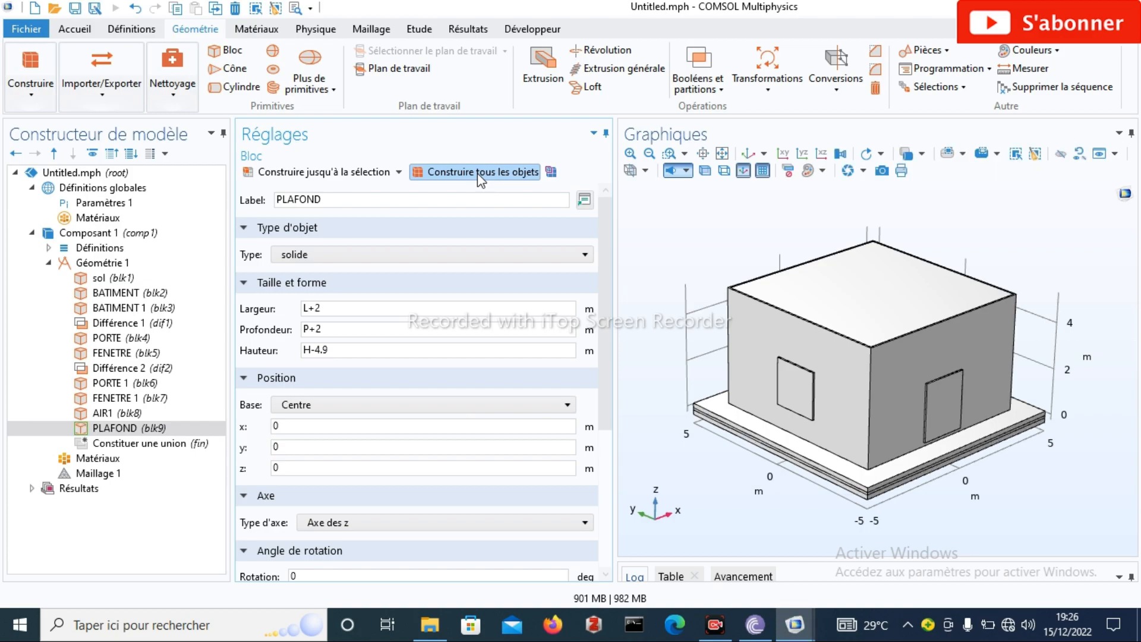
# Set the PLAFOND block's z position to 5 m and build all objects
pyautogui.click(290, 467)
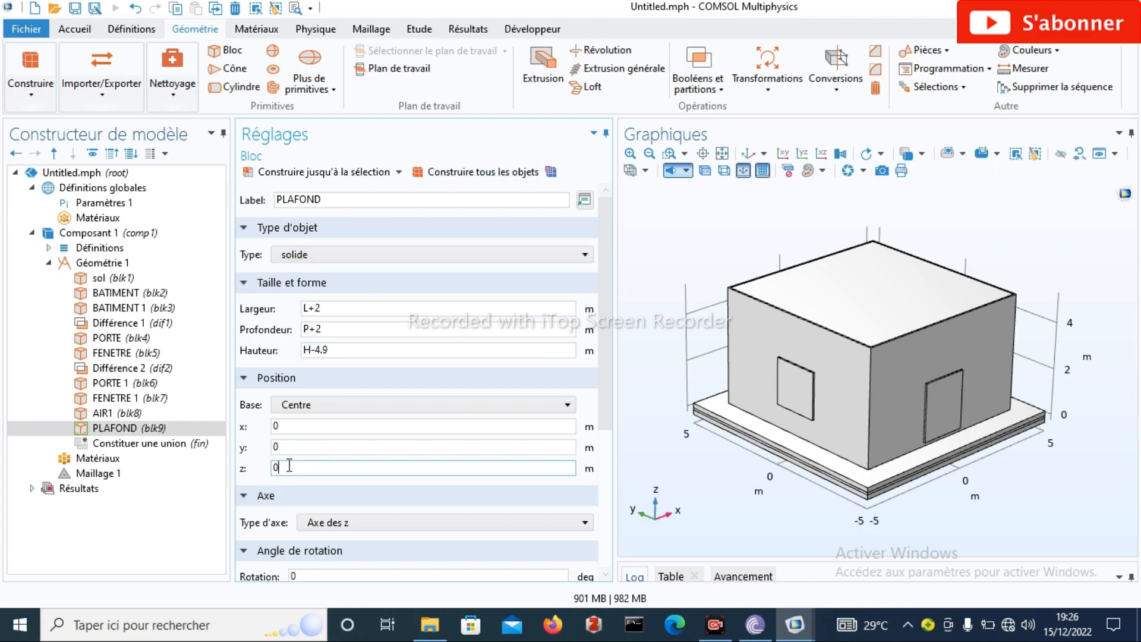
pyautogui.press('BackSpace')
pyautogui.write('5')
pyautogui.click(469, 178)
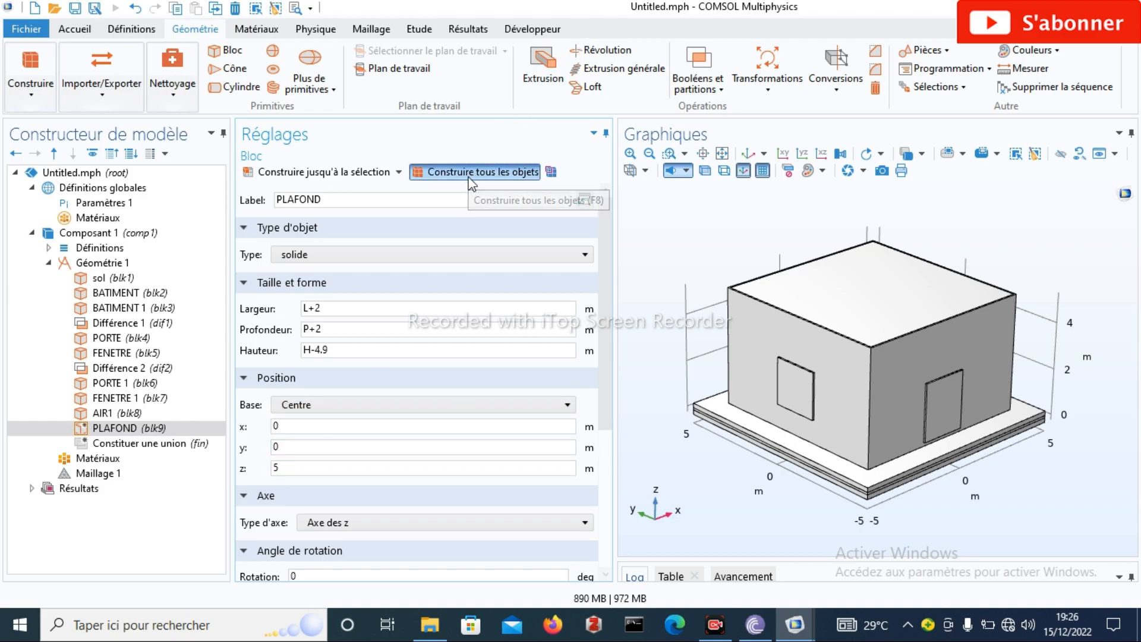
# Raise the PLAFOND block to a z position of 5.2 m and build all objects
pyautogui.click(284, 468)
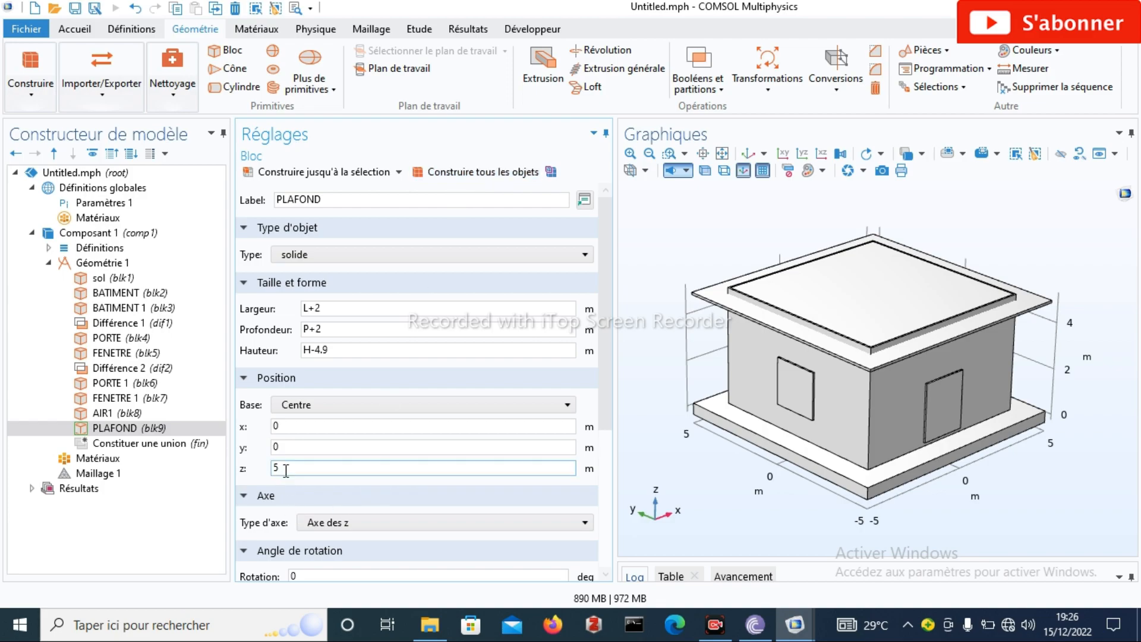
pyautogui.write('.2')
pyautogui.click(467, 173)
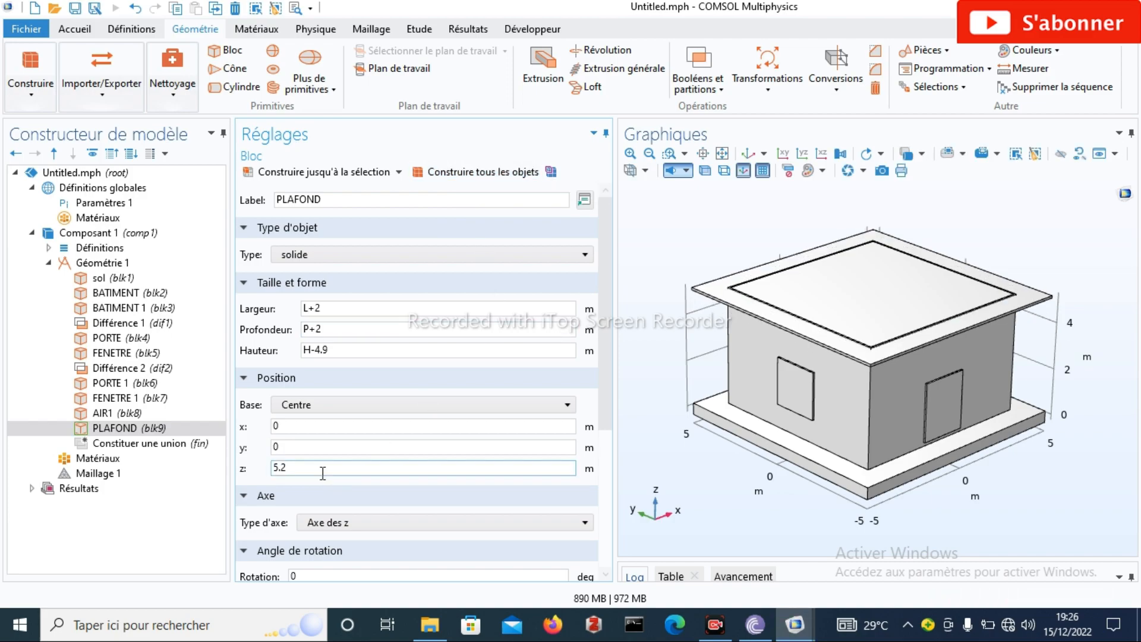
pyautogui.click(299, 467)
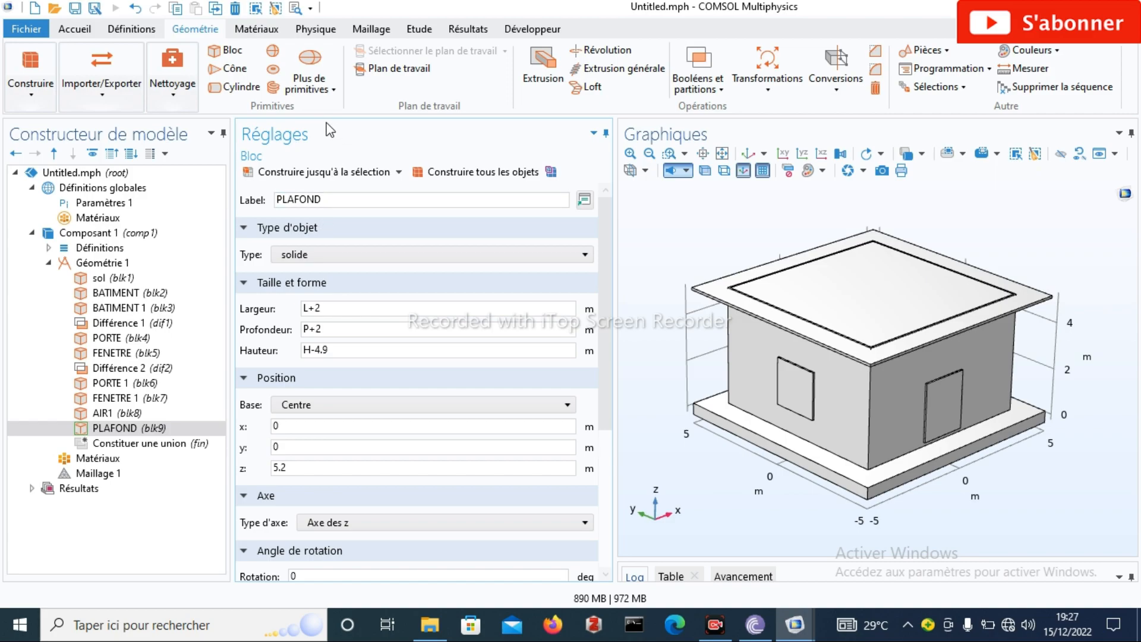
# Add a solid pyramid primitive with both base lengths set to 10 m, keeping the height of 1 m
pyautogui.click(334, 90)
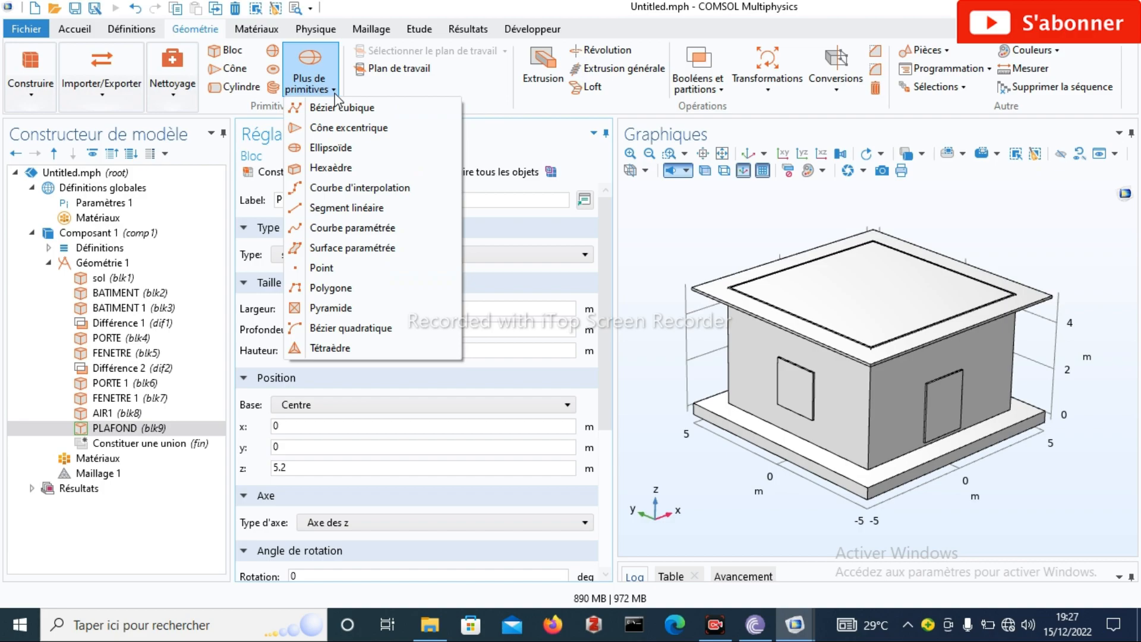
pyautogui.click(330, 309)
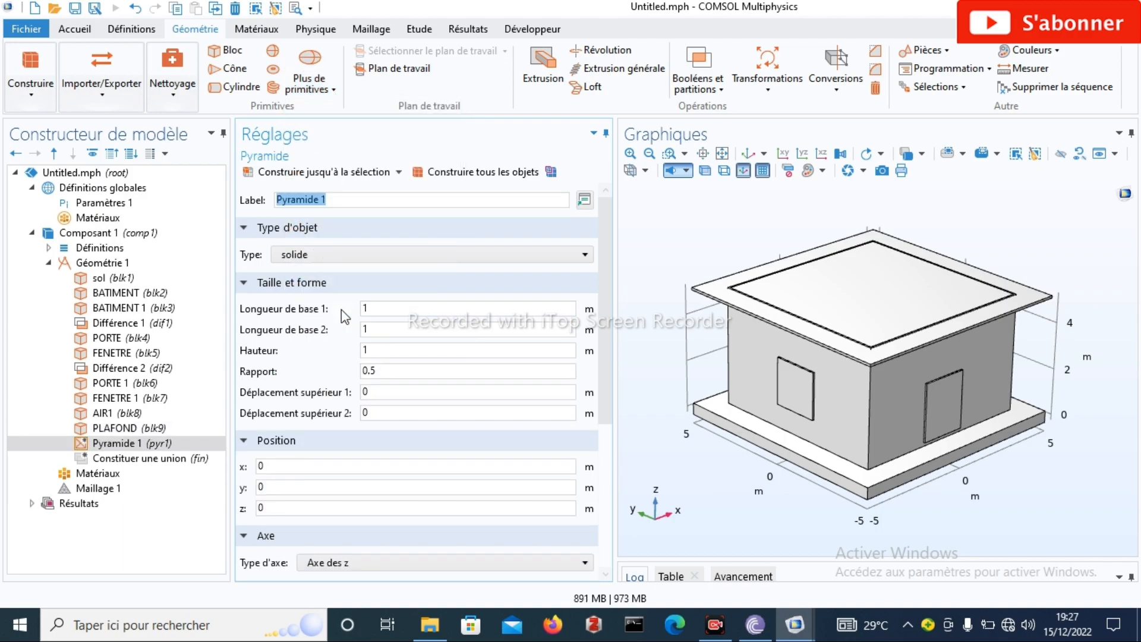
pyautogui.click(370, 308)
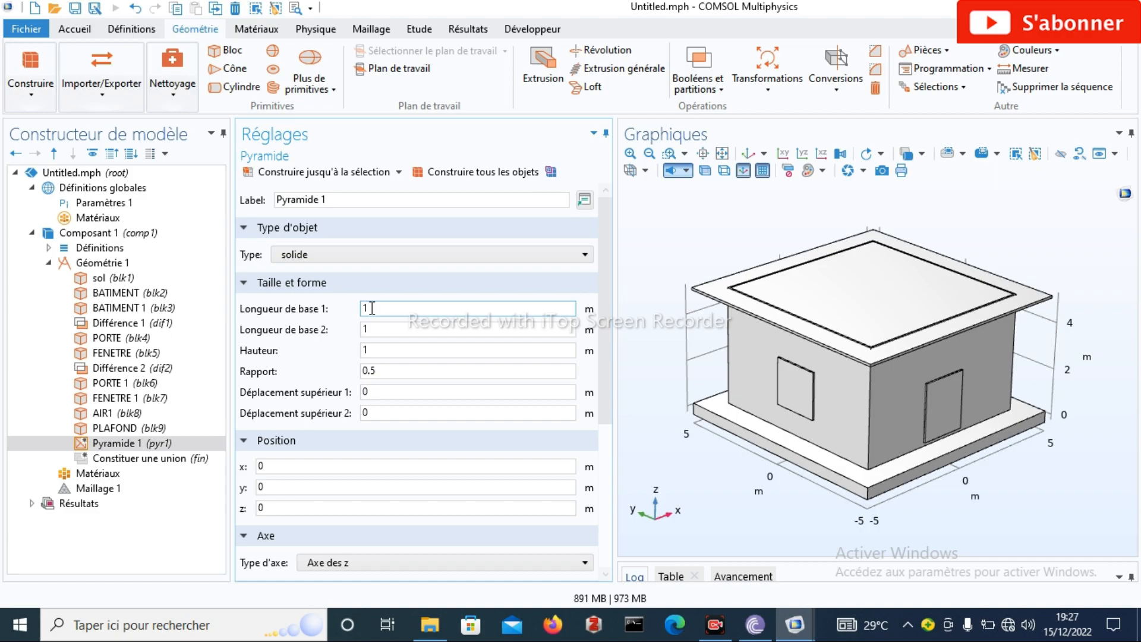
pyautogui.write('0')
pyautogui.click(373, 330)
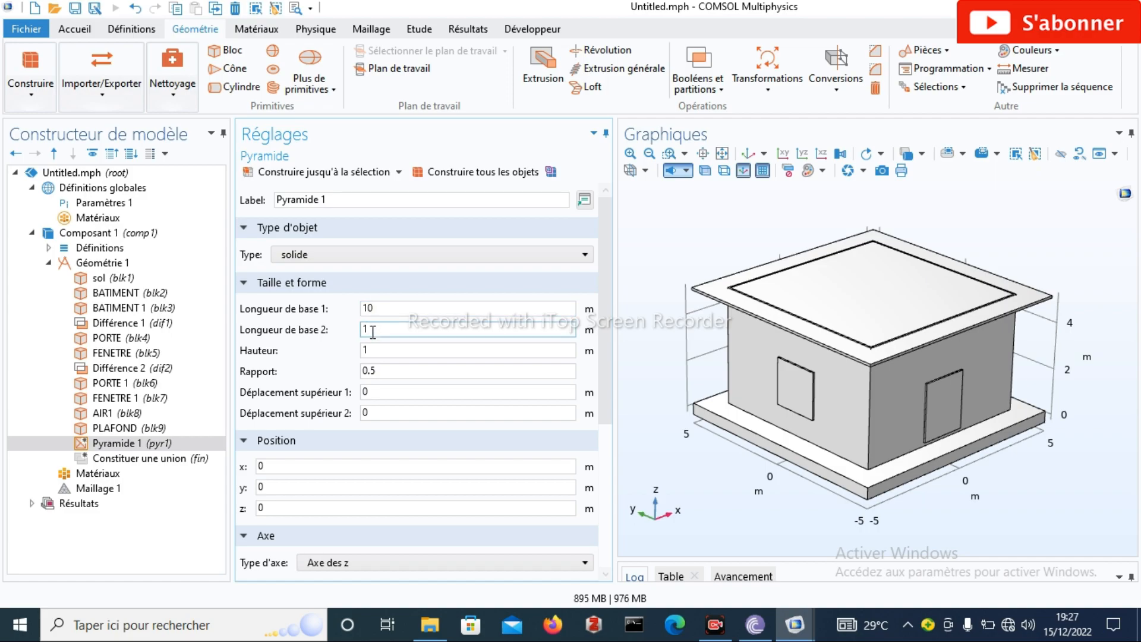
pyautogui.write('0')
pyautogui.click(368, 350)
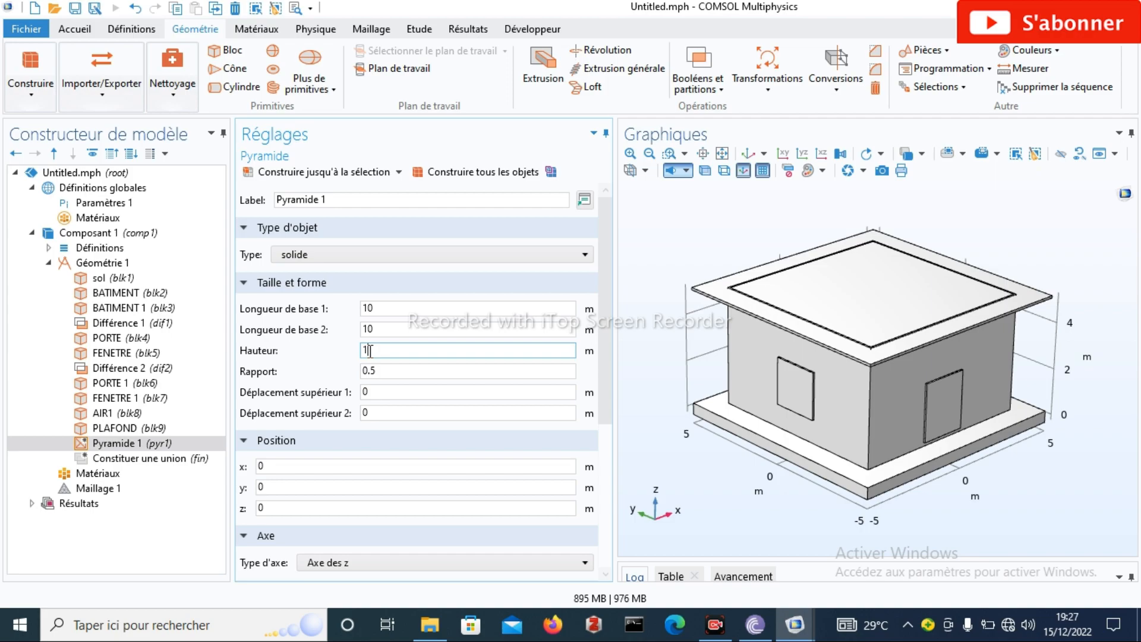
pyautogui.click(376, 371)
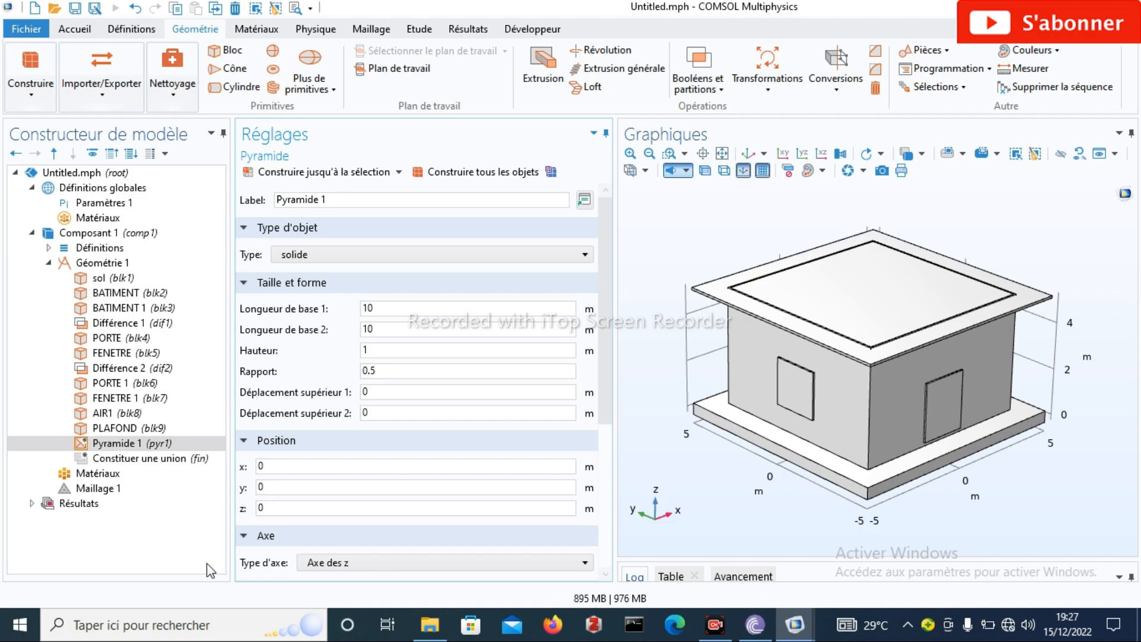
# Place the pyramid at a z position of 5.25 m and build all objects
pyautogui.click(274, 507)
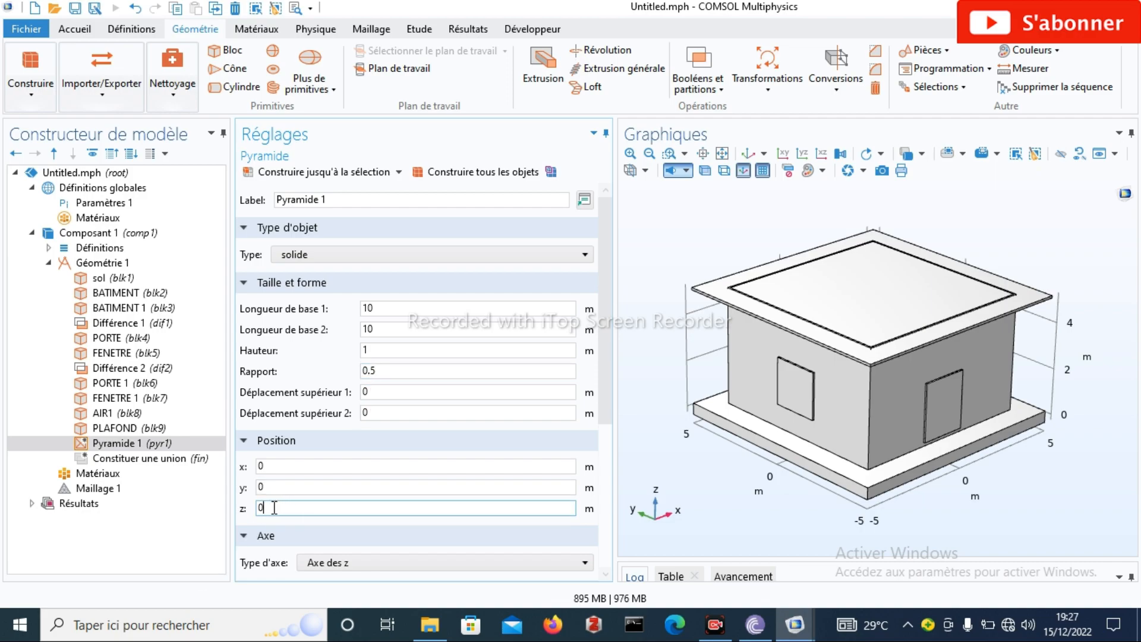
pyautogui.press('BackSpace')
pyautogui.write('5.25')
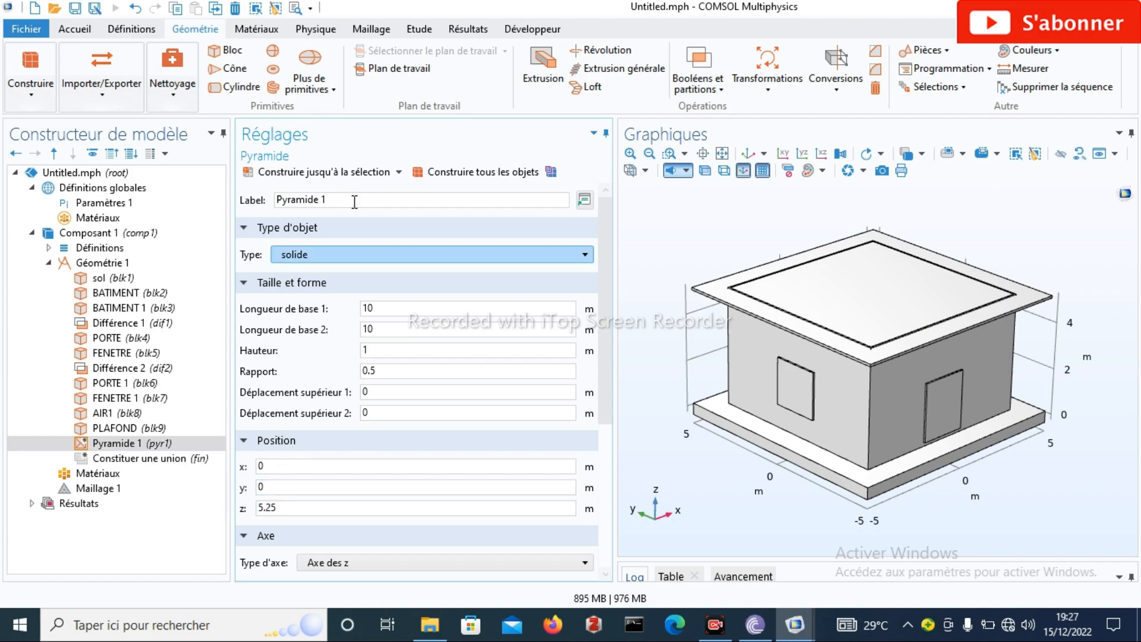
pyautogui.click(437, 178)
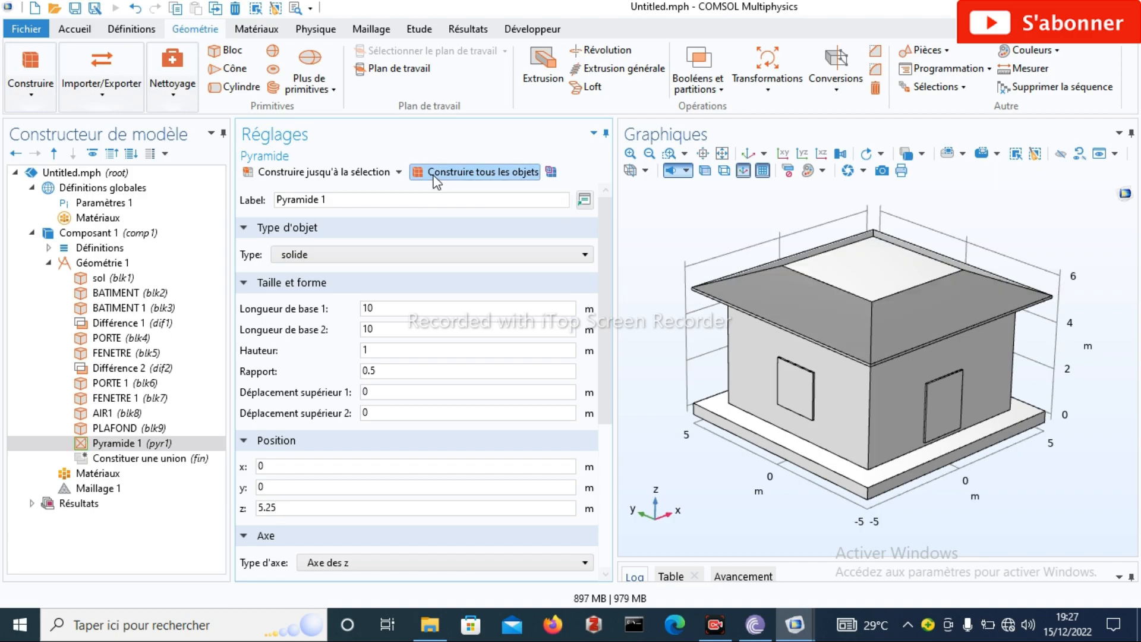
# Set the roof pyramid's ratio to 0 and build all objects
pyautogui.click(754, 156)
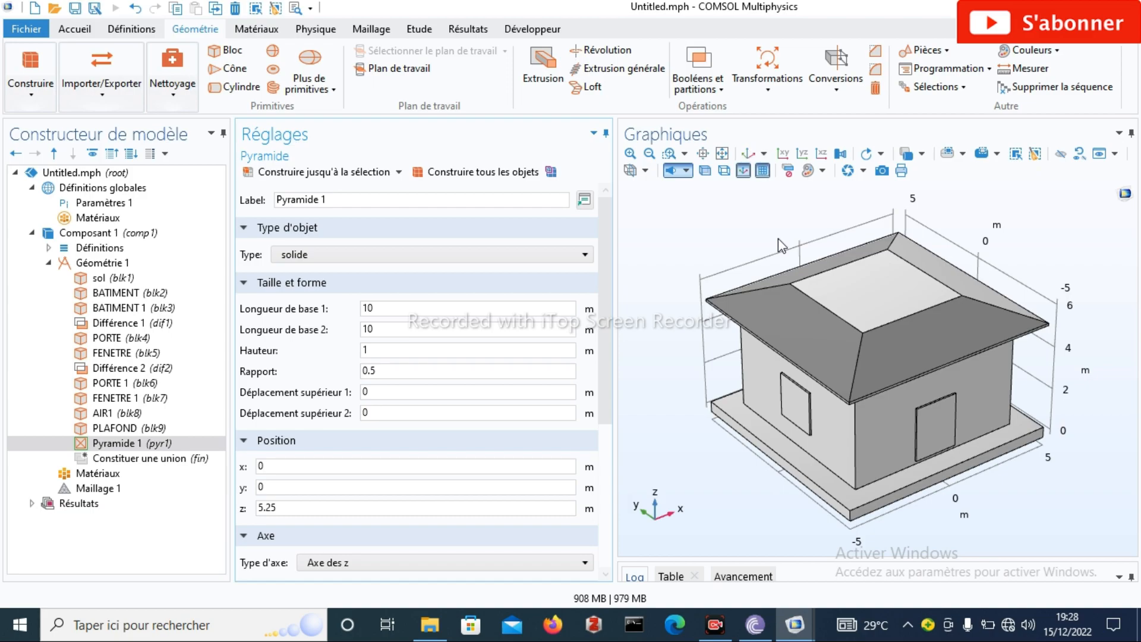
pyautogui.moveTo(877, 393); pyautogui.dragTo(827, 394)
pyautogui.click(388, 369)
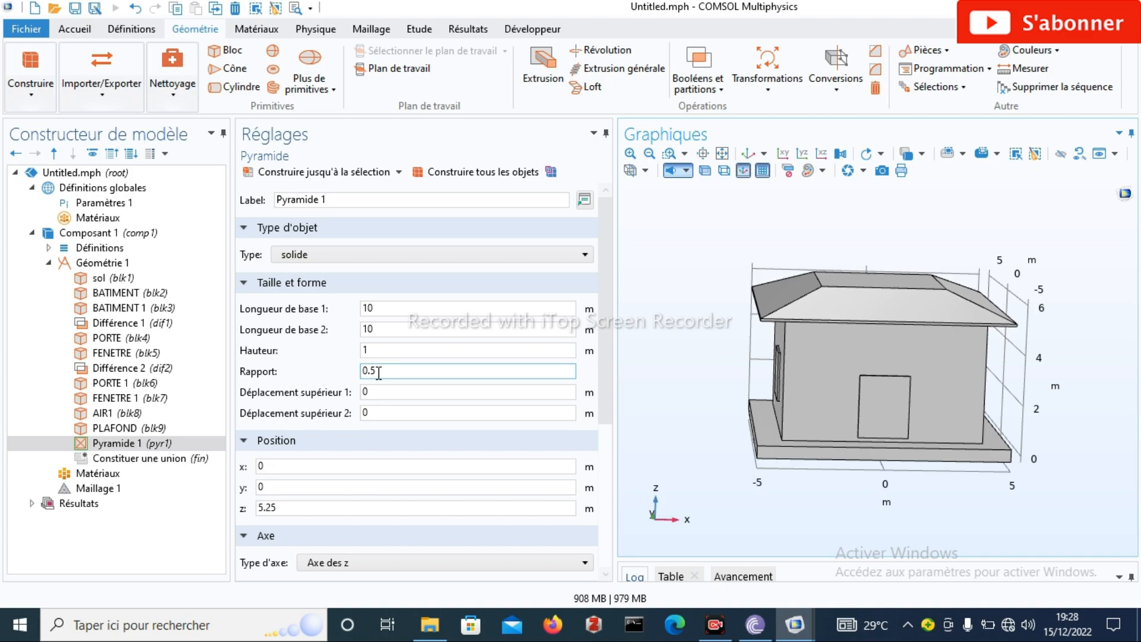
pyautogui.press('BackSpace')
pyautogui.press('BackSpace')
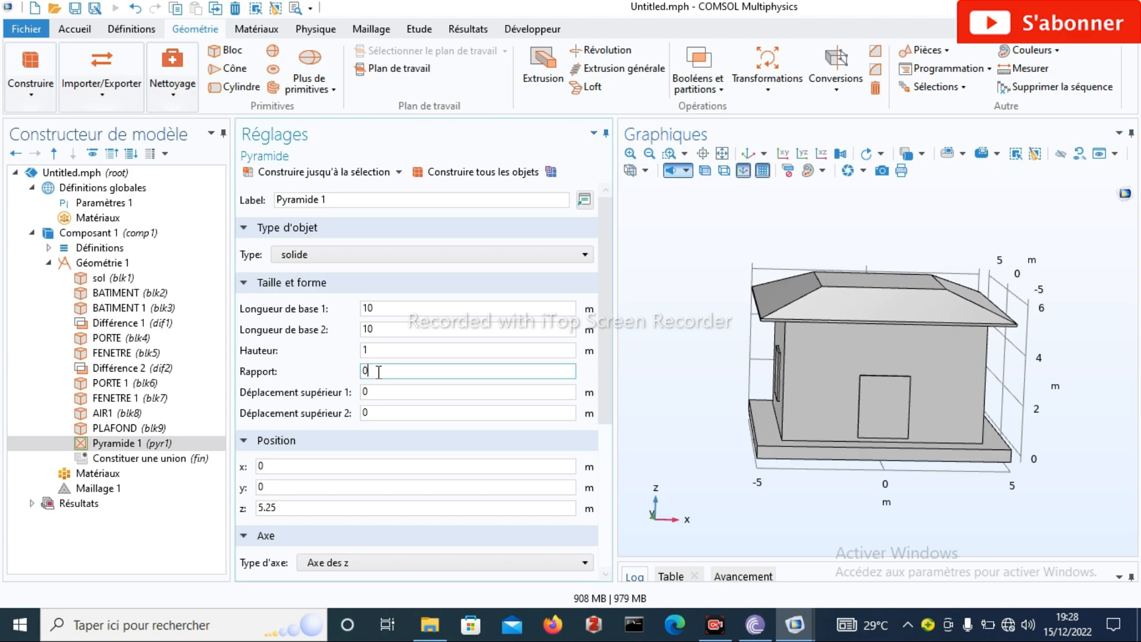
pyautogui.click(463, 175)
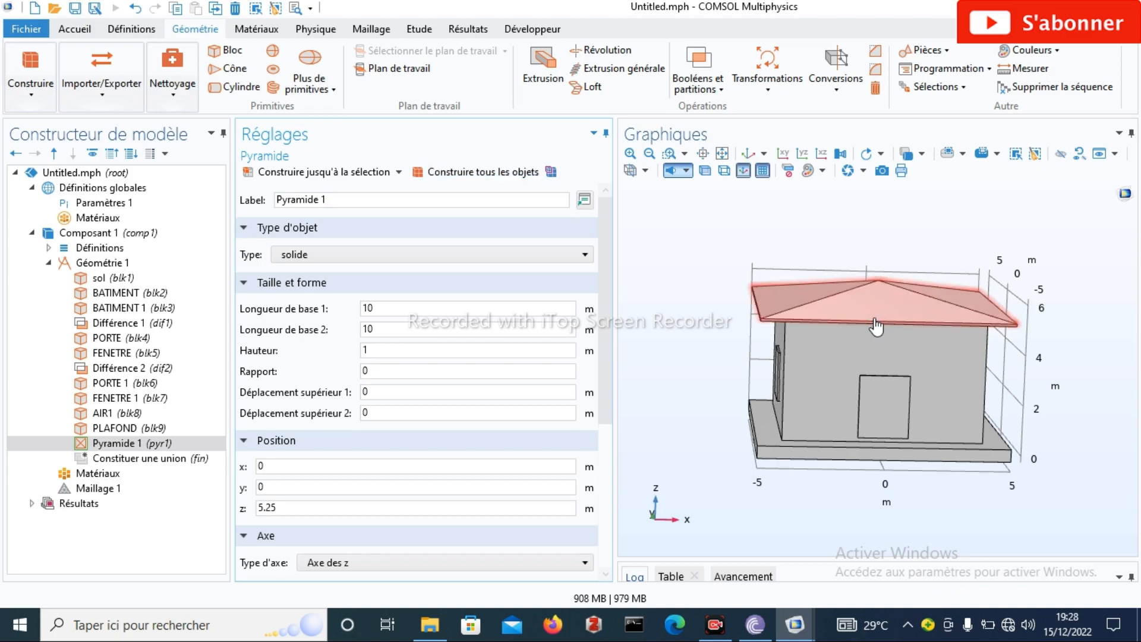
pyautogui.moveTo(859, 345); pyautogui.dragTo(887, 357)
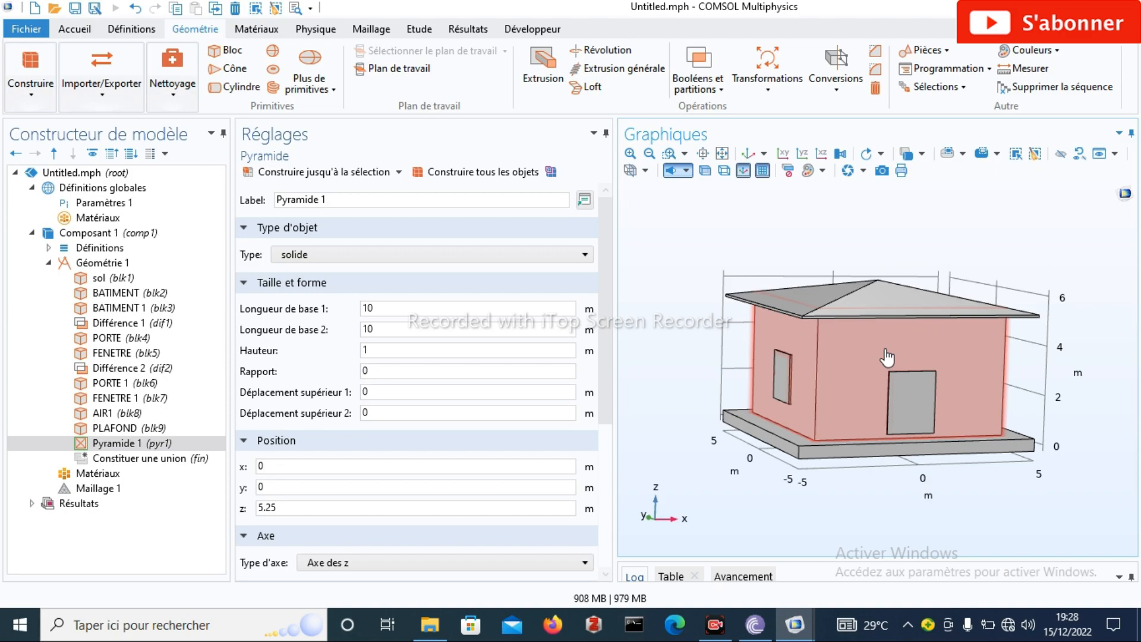
pyautogui.moveTo(887, 357); pyautogui.dragTo(877, 356)
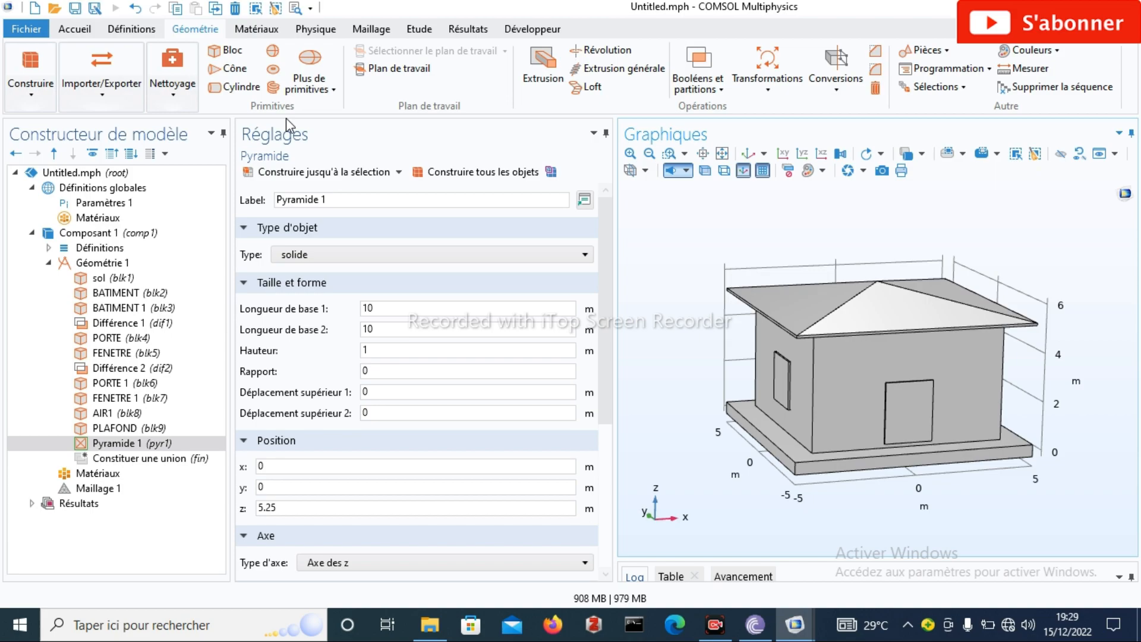
# Add a torus primitive and set its revolution angle to 180 degrees
pyautogui.click(273, 71)
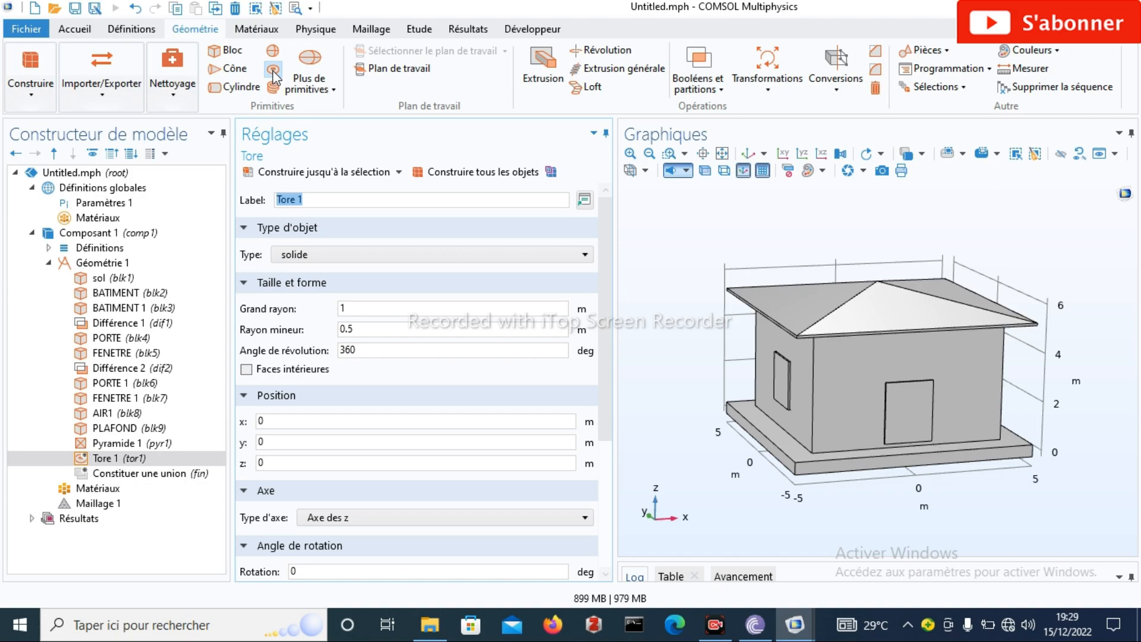
pyautogui.click(394, 350)
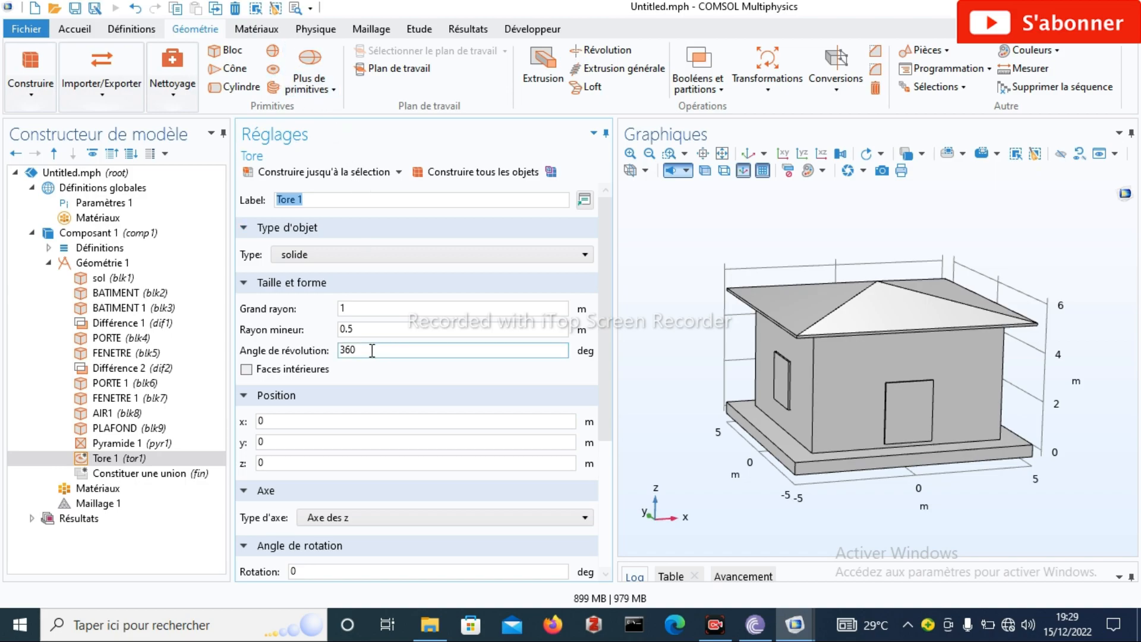
pyautogui.press('BackSpace')
pyautogui.press('BackSpace')
pyautogui.press('BackSpace')
pyautogui.write('180')
# Set the torus's major radius to 0.3 m and its minor radius to 0.1 m
pyautogui.click(351, 308)
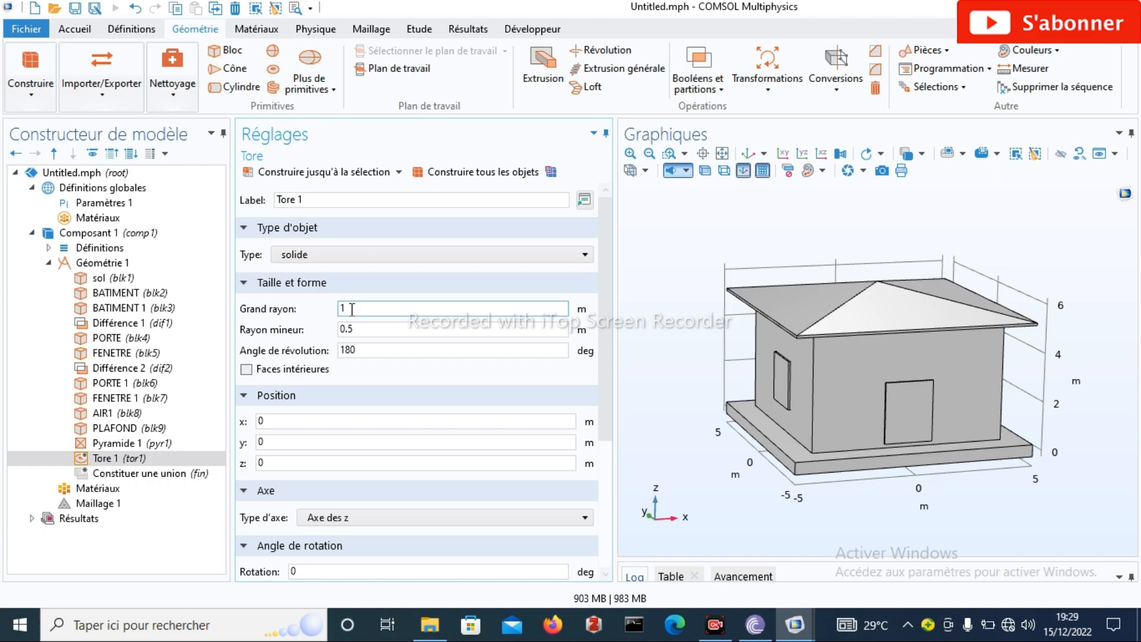
pyautogui.press('BackSpace')
pyautogui.write('23')
pyautogui.press('BackSpace')
pyautogui.press('BackSpace')
pyautogui.write('3.')
pyautogui.press('BackSpace')
pyautogui.press('BackSpace')
pyautogui.write('0.3')
pyautogui.click(356, 328)
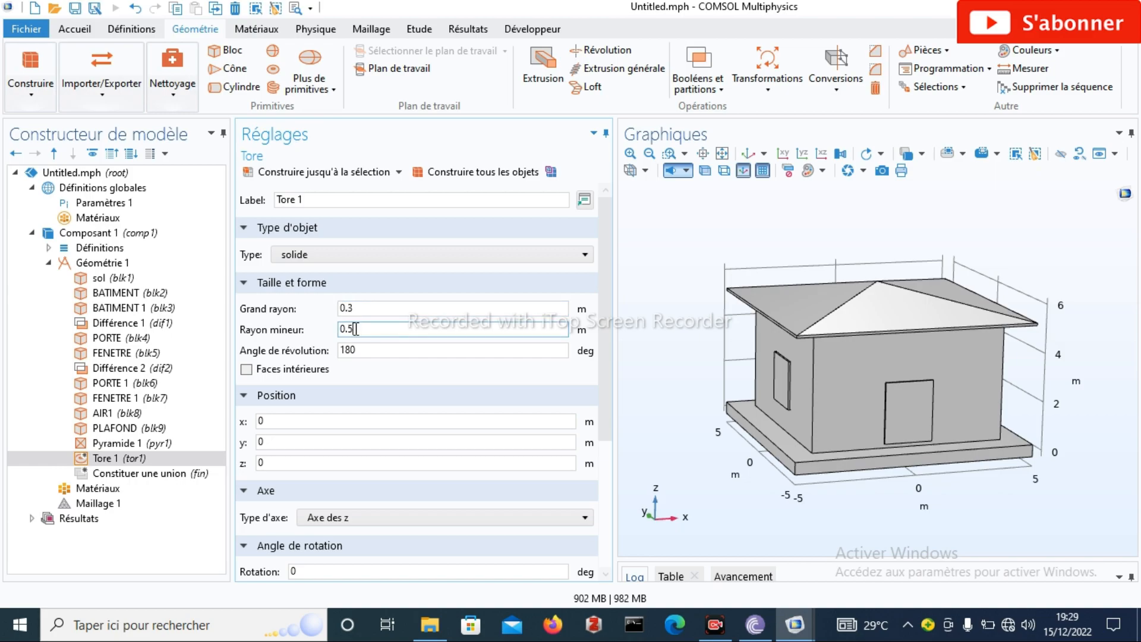
pyautogui.press('BackSpace')
pyautogui.write('1')
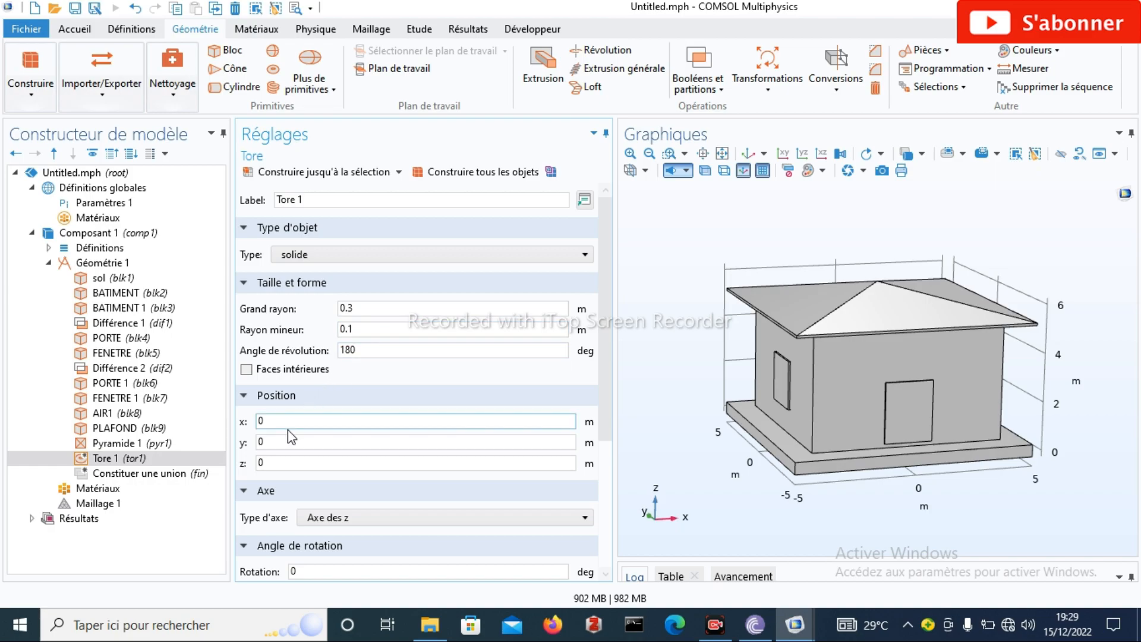
# Position the torus at z 2.78 m and y -5 m
pyautogui.click(273, 464)
pyautogui.press('BackSpace')
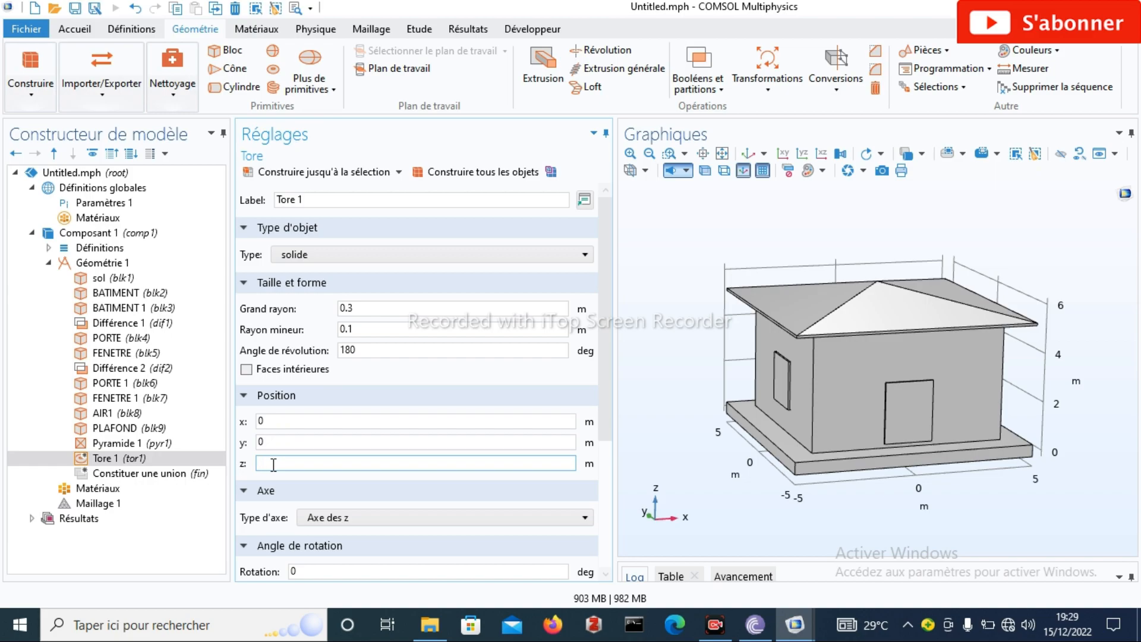
pyautogui.write('2.78')
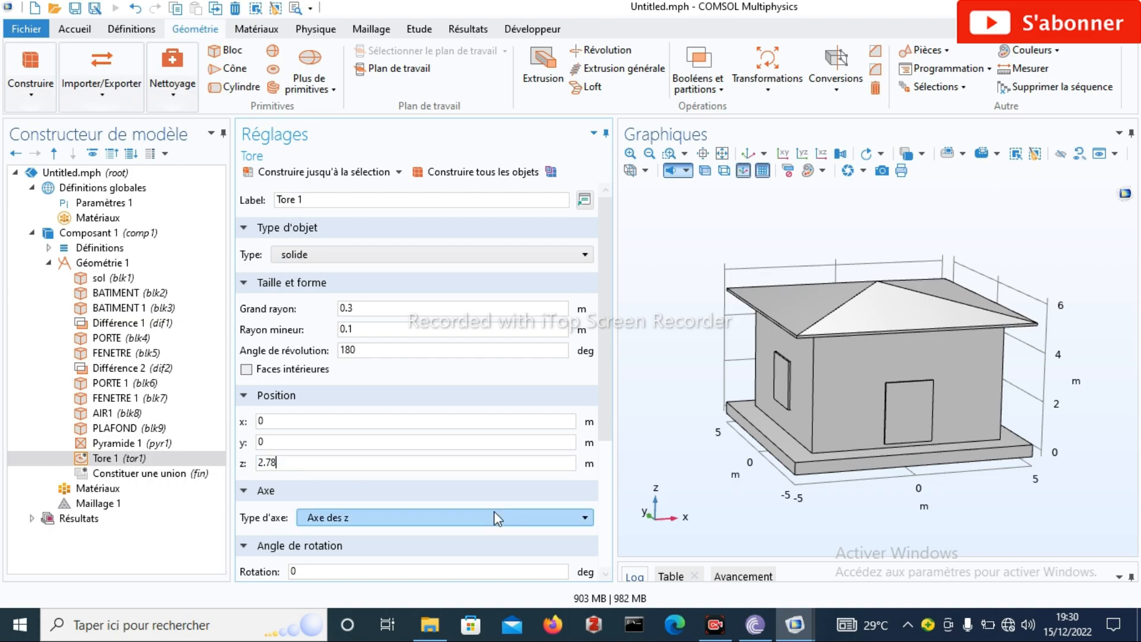
pyautogui.click(280, 442)
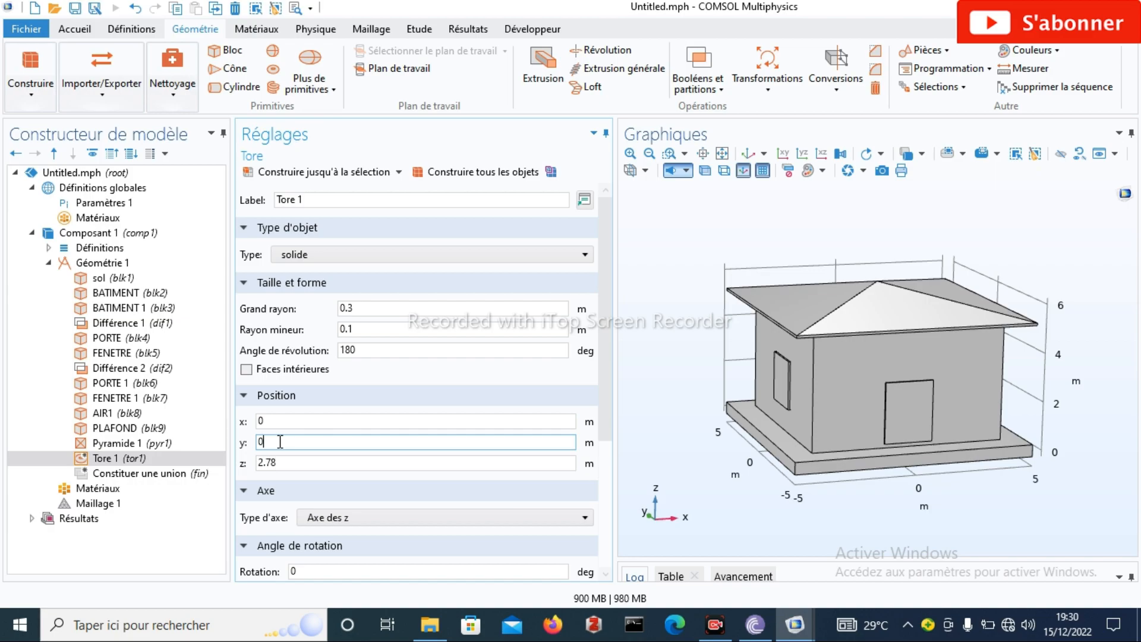
pyautogui.press('BackSpace')
pyautogui.write('-5')
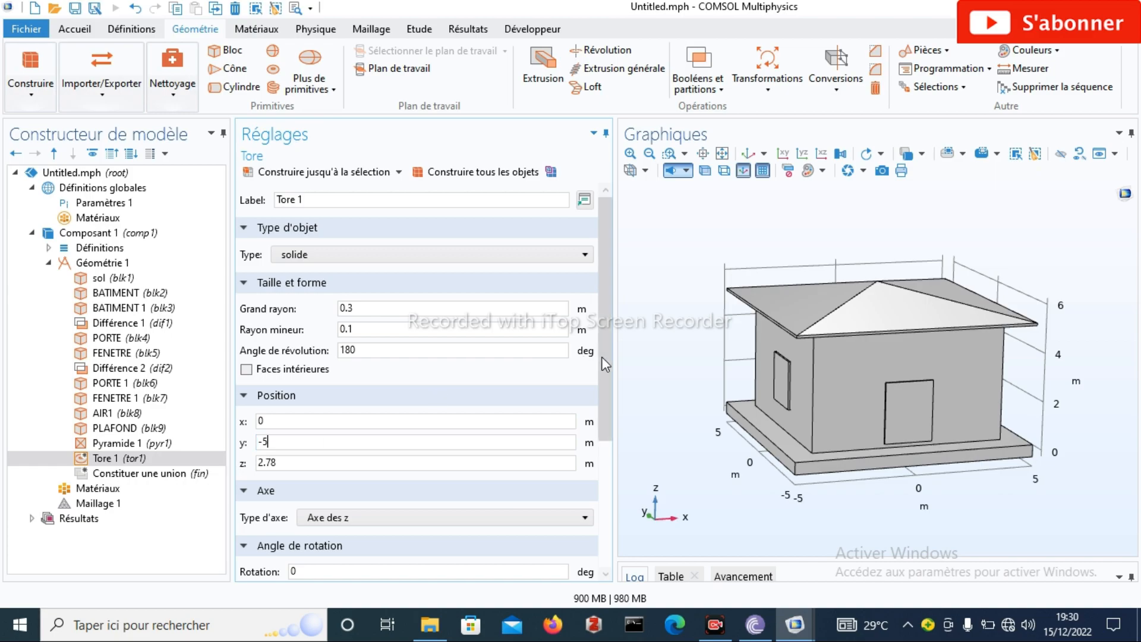
# Collapse the rotation angle section of the torus settings
pyautogui.moveTo(602, 357); pyautogui.dragTo(602, 430)
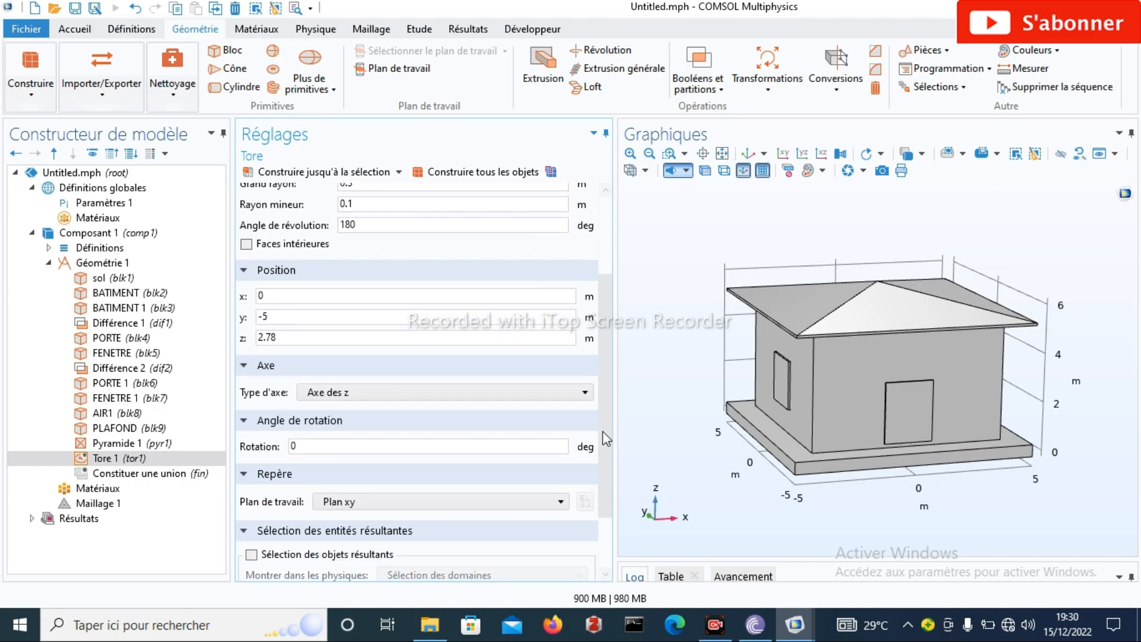
pyautogui.click(244, 420)
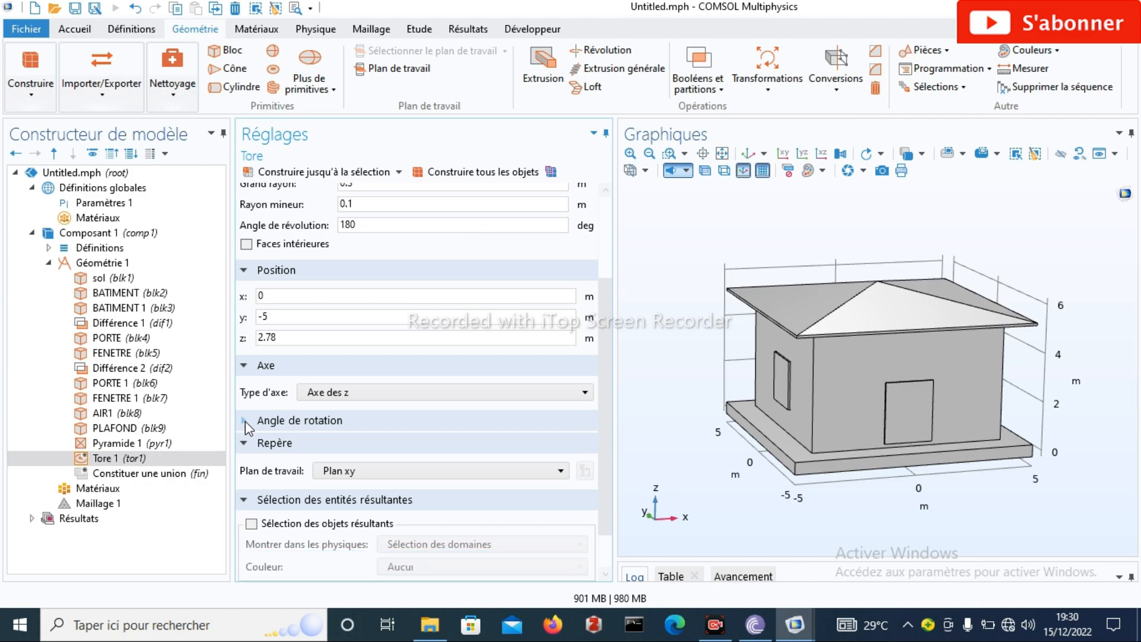
# Set the torus's rotation angle to 0 degrees and build all objects
pyautogui.click(245, 421)
pyautogui.click(314, 450)
pyautogui.press('BackSpace')
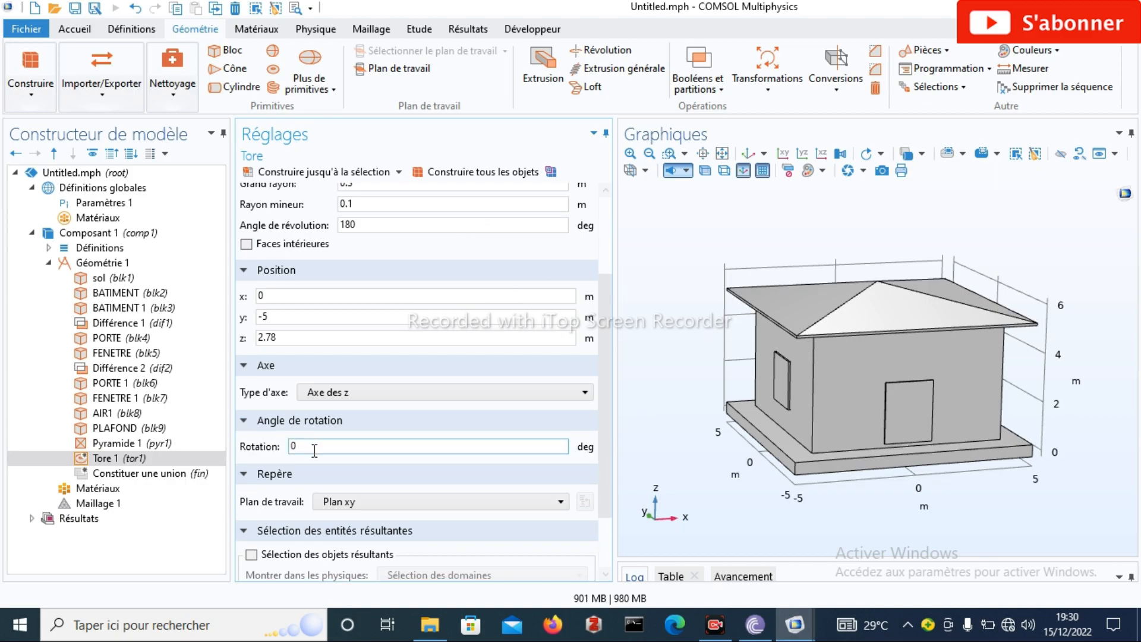
pyautogui.write('180')
pyautogui.press('BackSpace')
pyautogui.press('BackSpace')
pyautogui.press('BackSpace')
pyautogui.write('0')
pyautogui.press('Return')
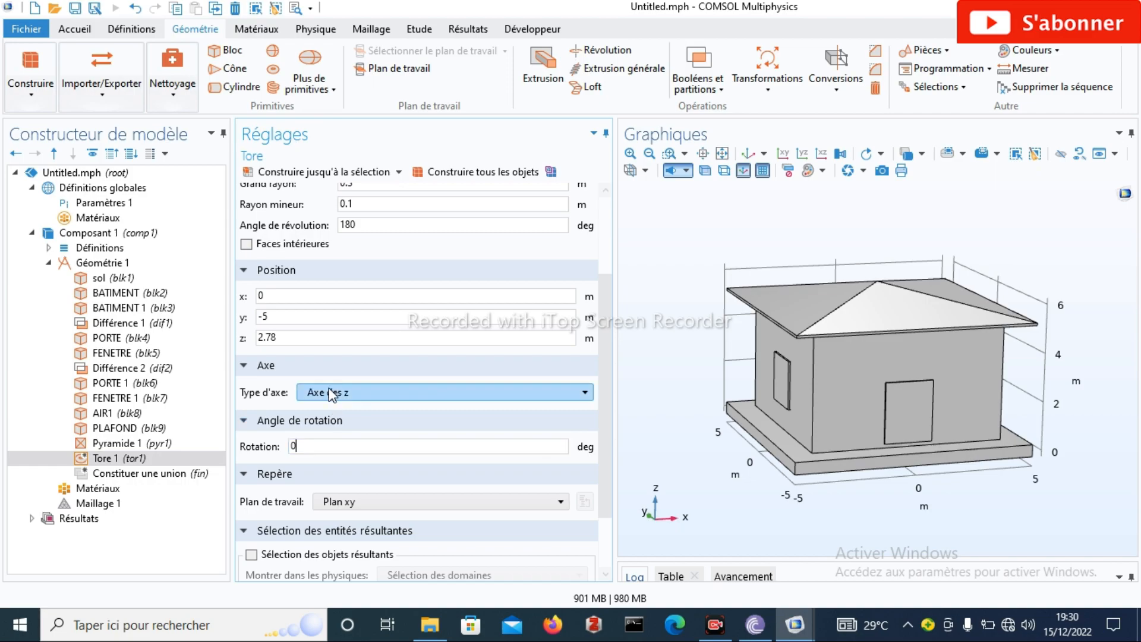
pyautogui.click(440, 173)
# Set the torus's rotation angle to 180 degrees and rebuild all objects
pyautogui.click(306, 444)
pyautogui.press('BackSpace')
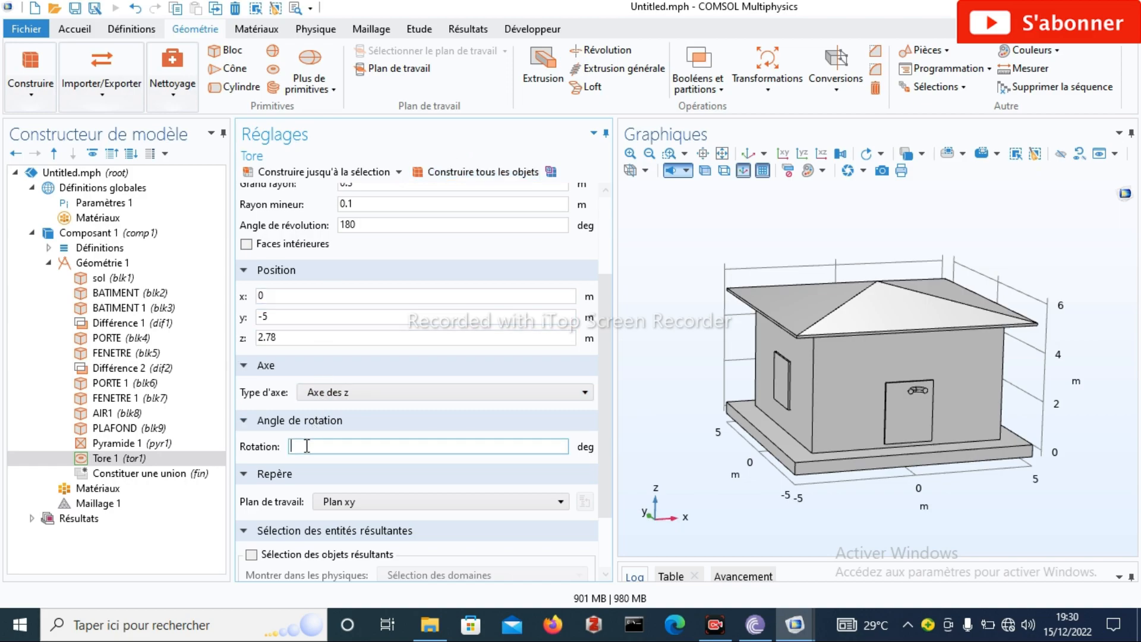
pyautogui.write('180')
pyautogui.click(324, 295)
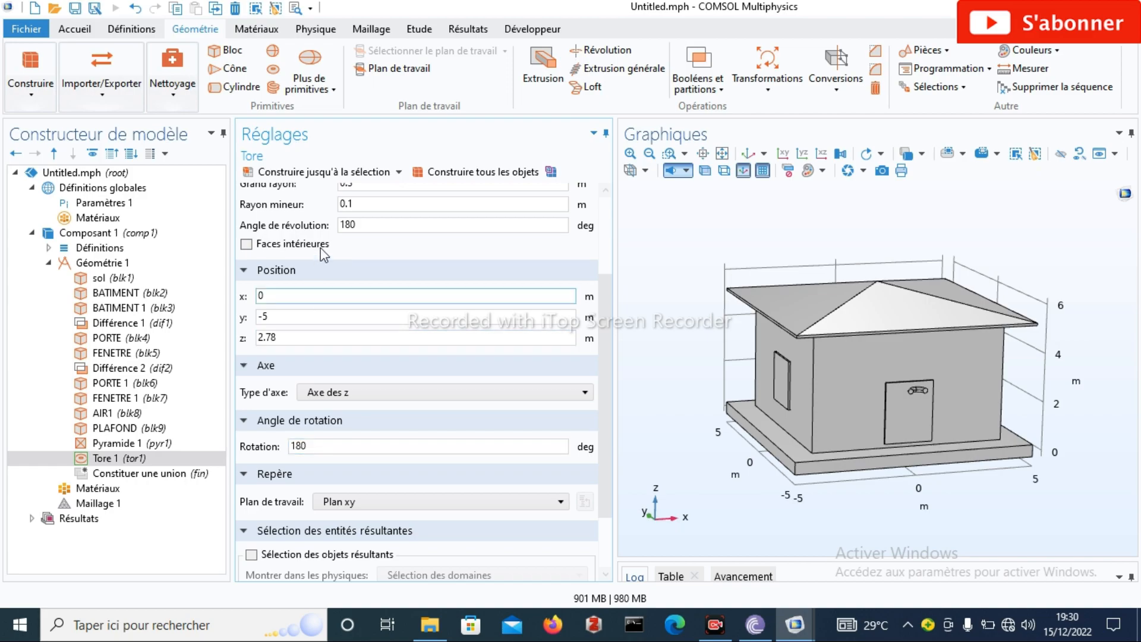
pyautogui.click(479, 172)
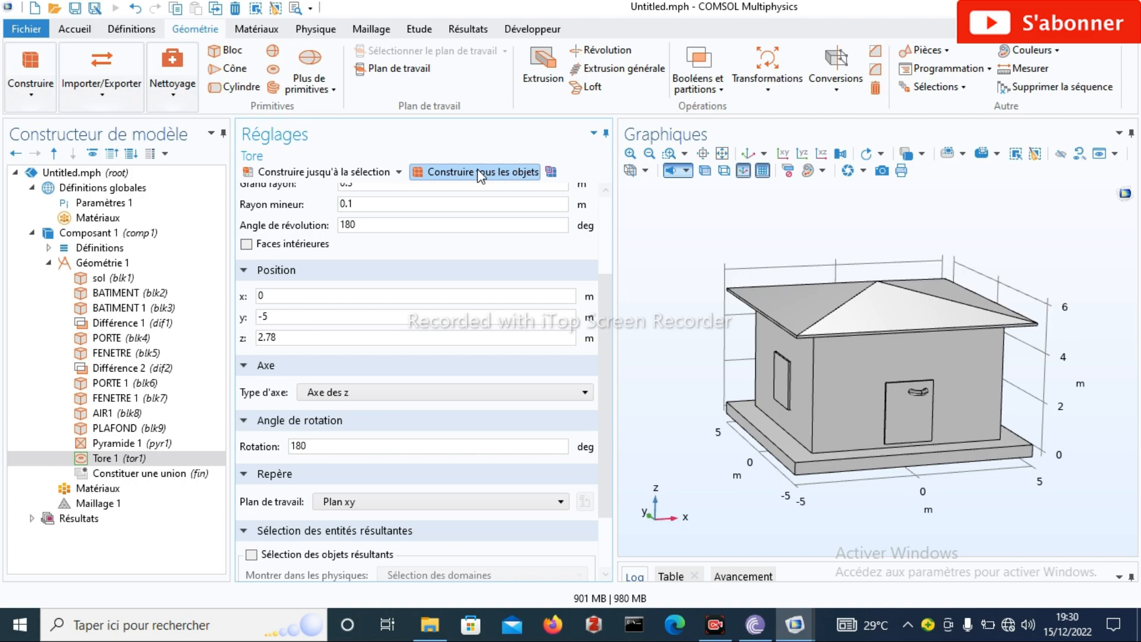
# Lower the torus door handle to z = 2.5 m and rebuild the geometry
pyautogui.click(288, 340)
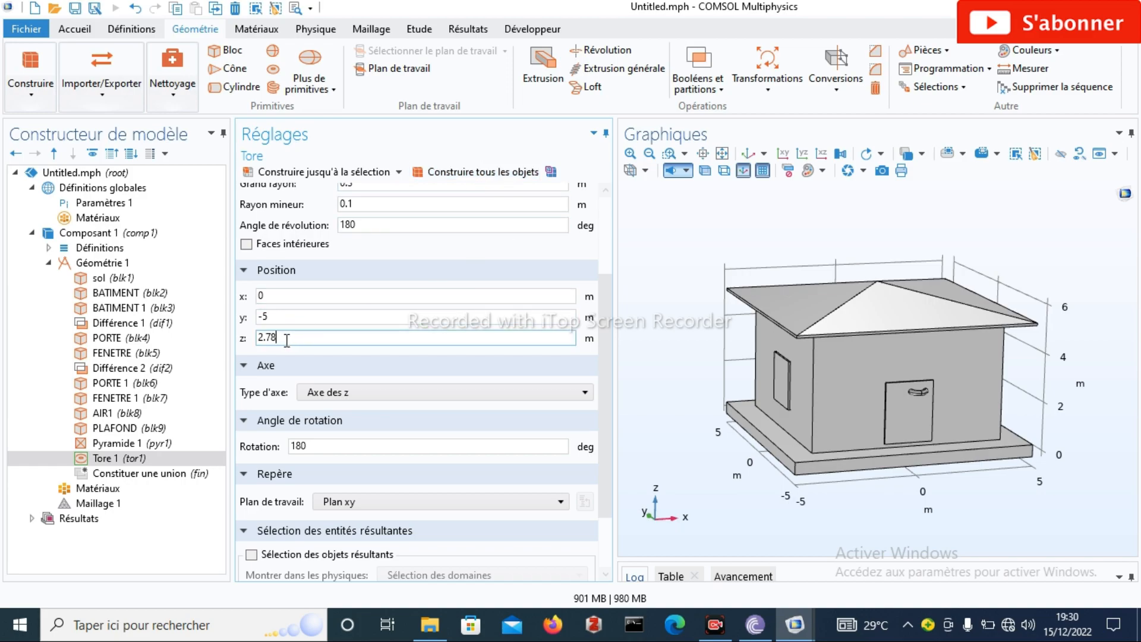
pyautogui.press('BackSpace')
pyautogui.press('BackSpace')
pyautogui.write('5')
pyautogui.click(449, 173)
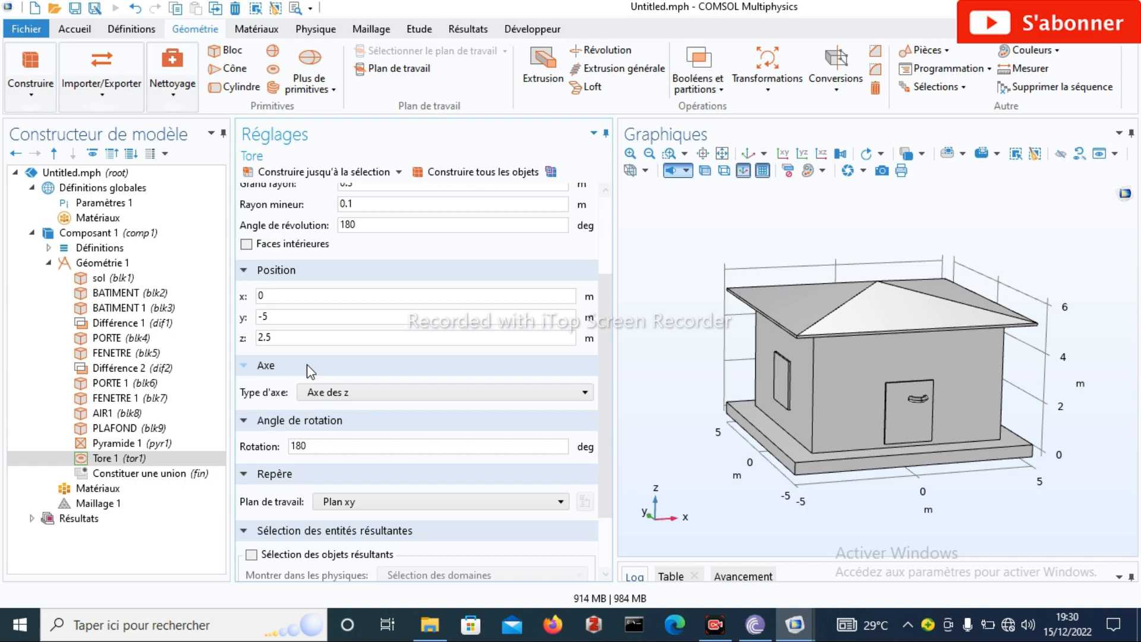
# Set the torus handle's z position to 2 m and rebuild the geometry
pyautogui.click(278, 338)
pyautogui.press('BackSpace')
pyautogui.press('BackSpace')
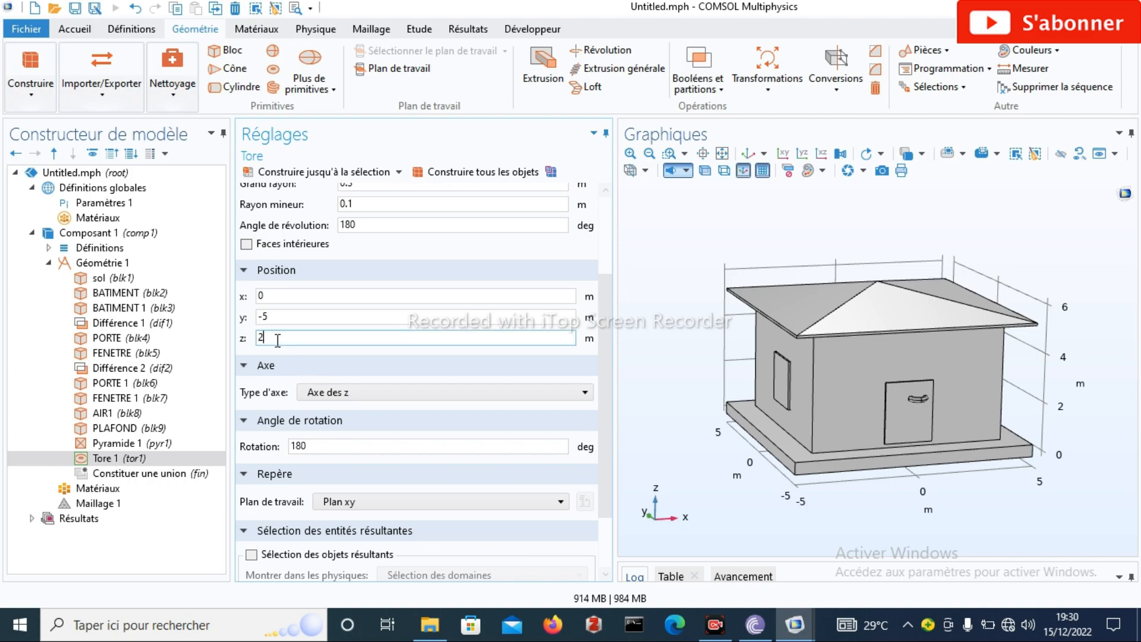
pyautogui.click(448, 177)
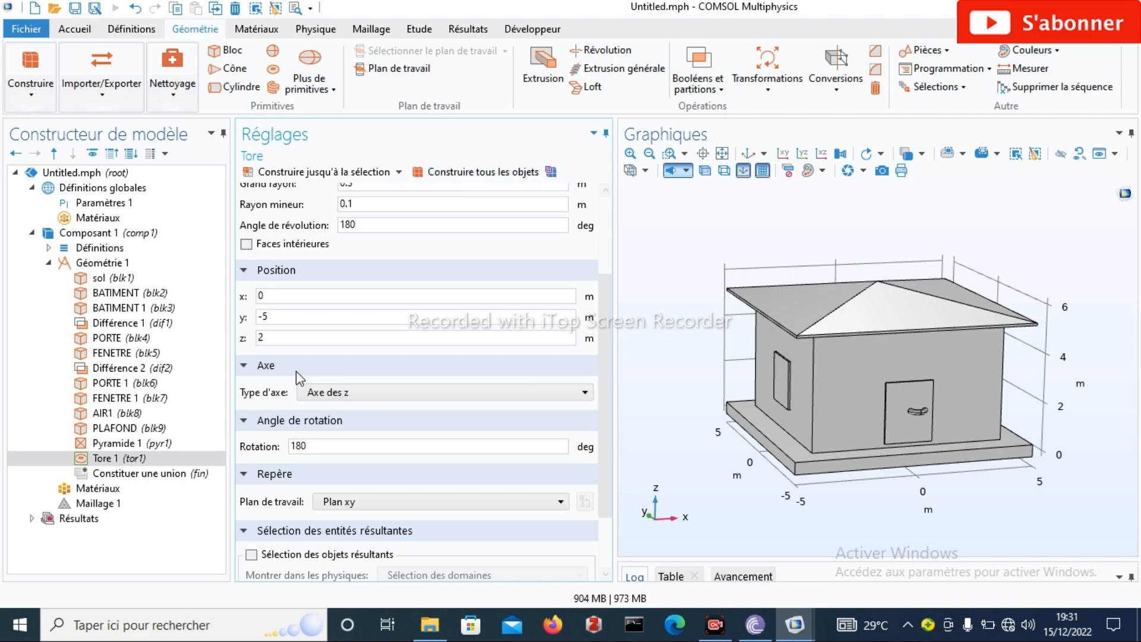
# Set the torus handle's z position to 1.7 m and rebuild the geometry
pyautogui.click(278, 338)
pyautogui.press('BackSpace')
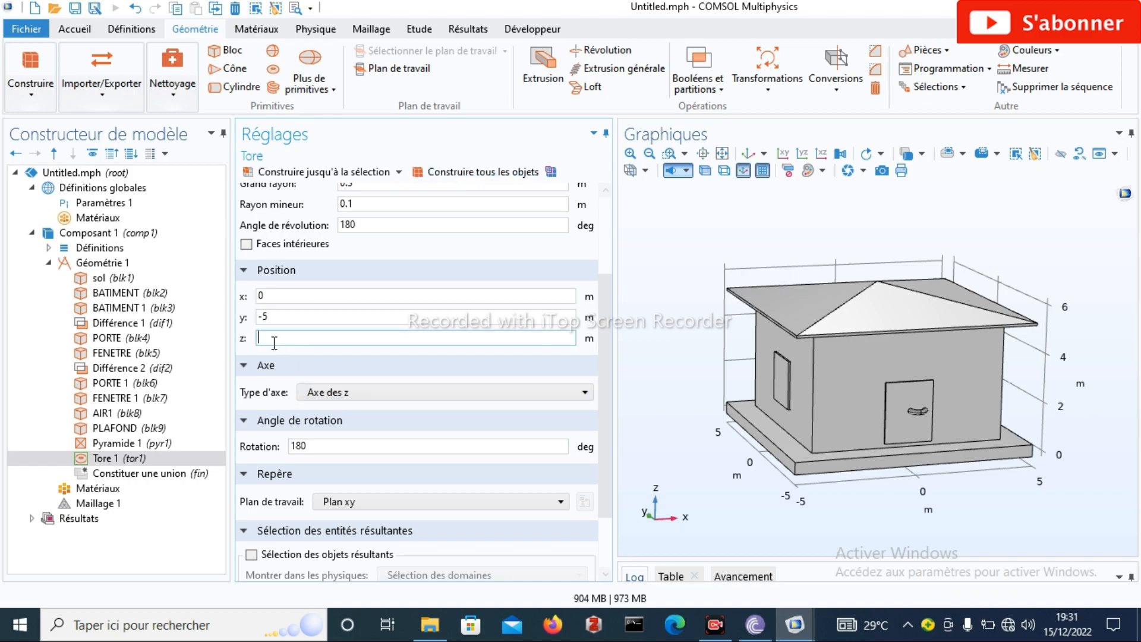
pyautogui.write('1.7')
pyautogui.click(337, 259)
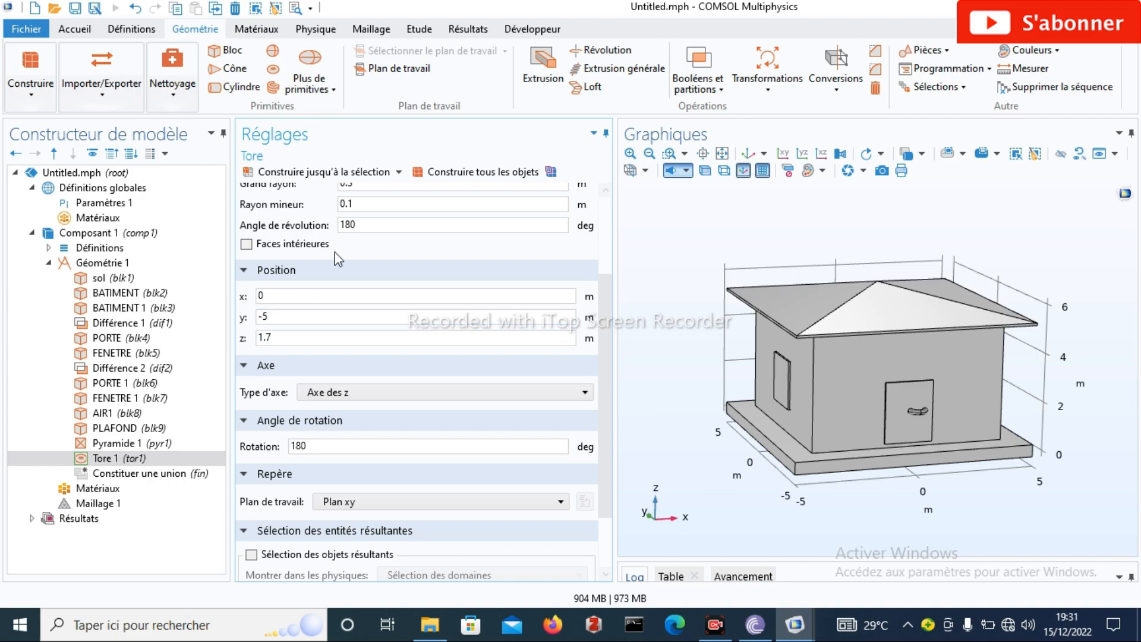
pyautogui.click(449, 177)
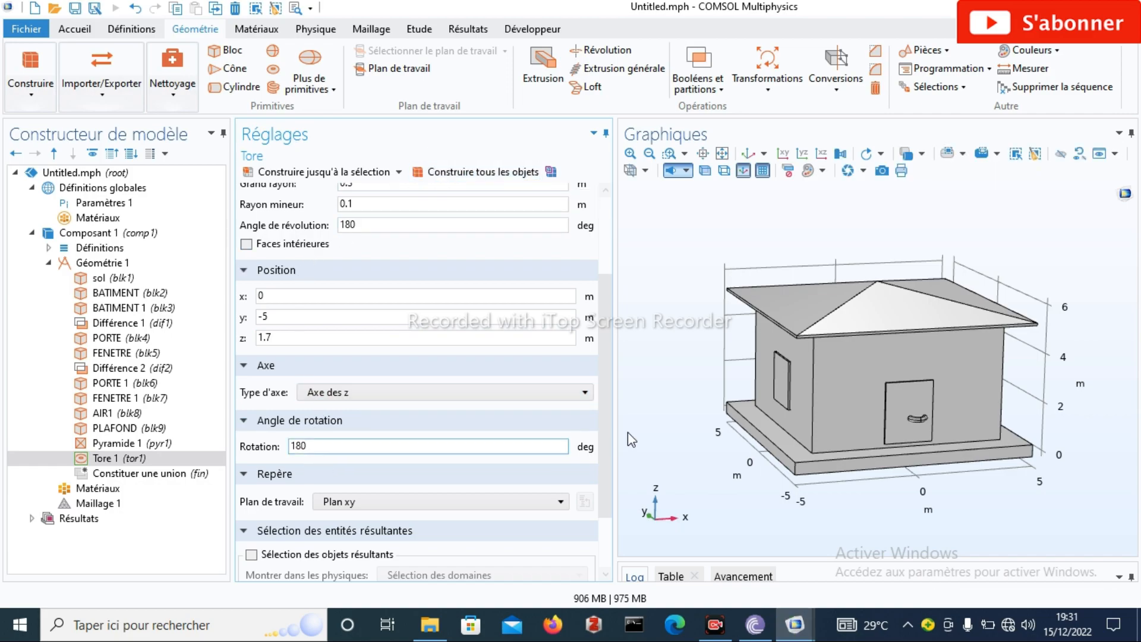
# Set the torus handle's y position to -4 m and rebuild the geometry
pyautogui.moveTo(855, 407); pyautogui.dragTo(913, 390)
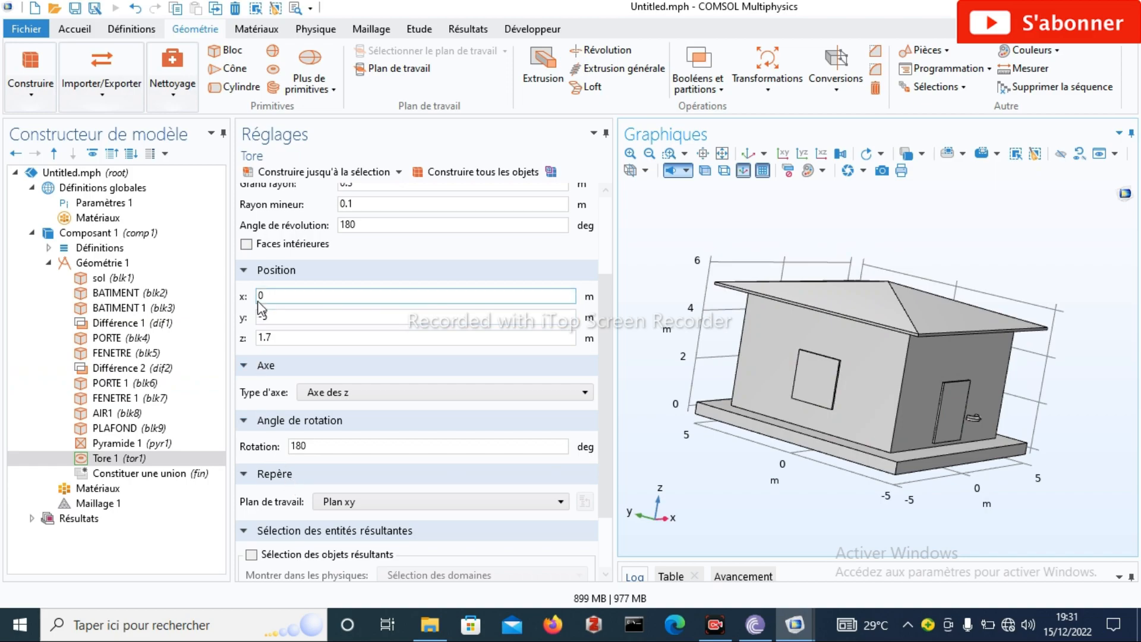
pyautogui.click(275, 317)
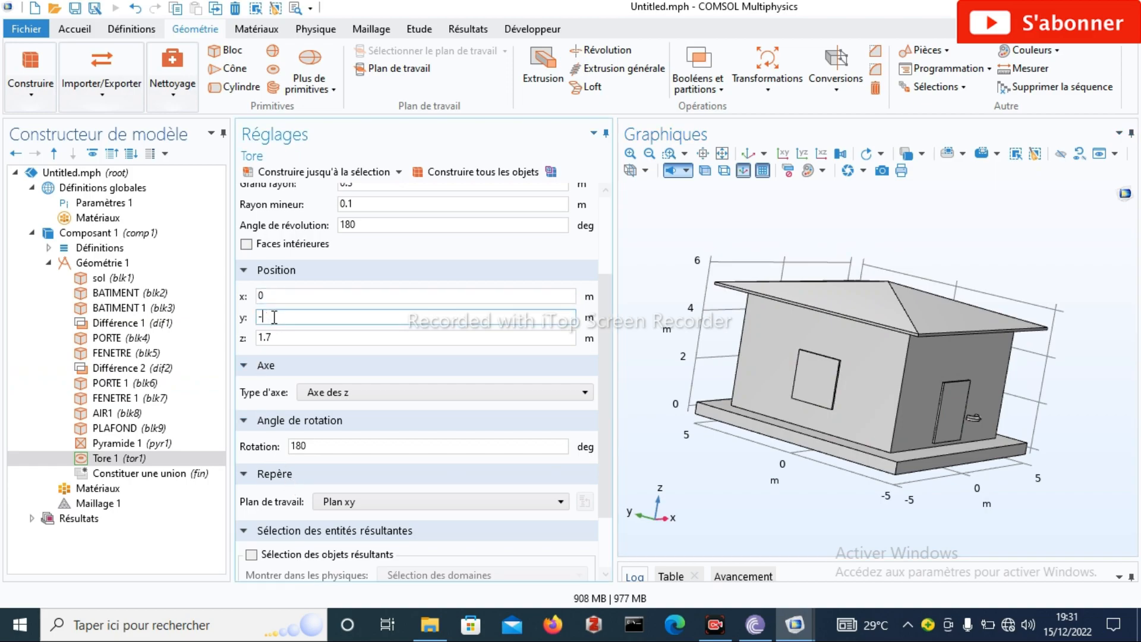
pyautogui.write('4')
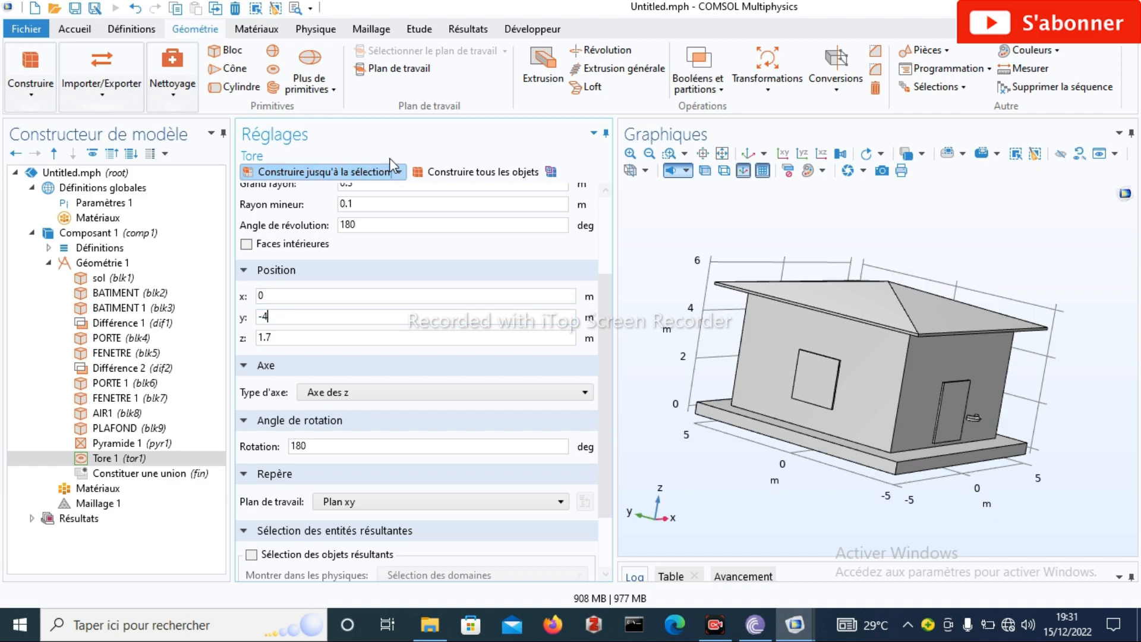
pyautogui.click(461, 171)
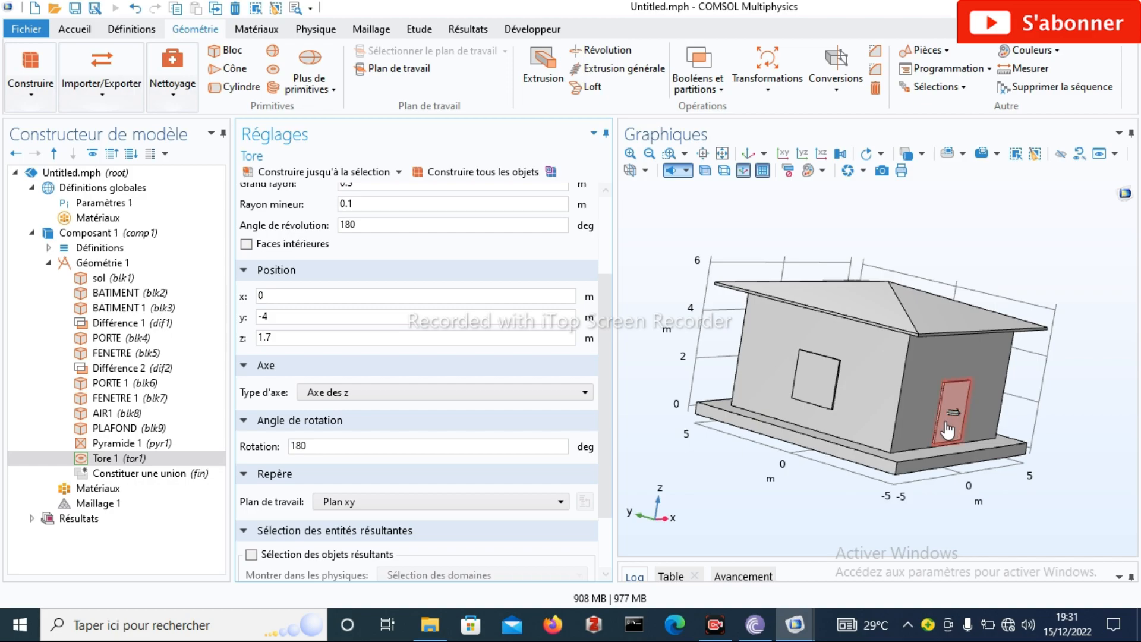
# Shift the torus handle along the door to x = 1 m and rebuild the geometry
pyautogui.moveTo(945, 420); pyautogui.dragTo(911, 455)
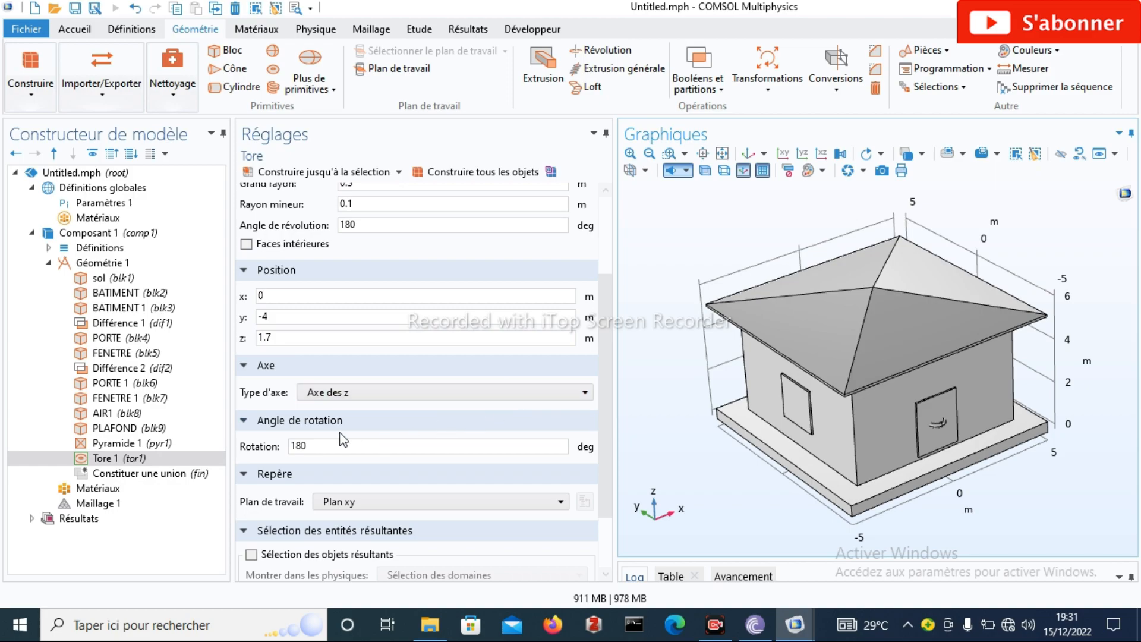
pyautogui.click(269, 296)
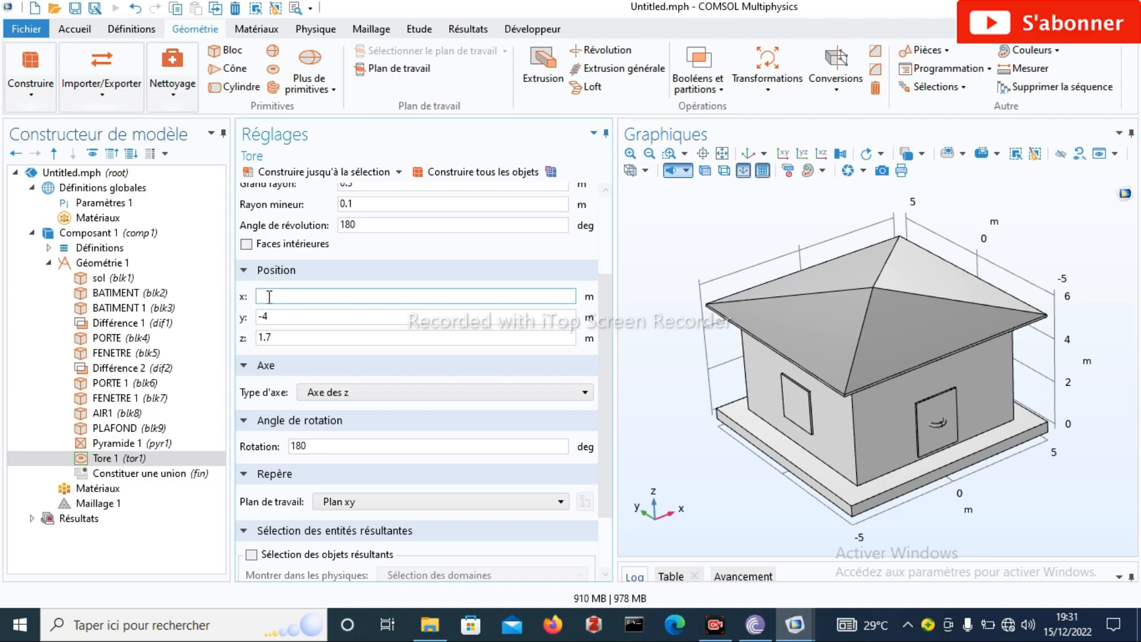
pyautogui.write('1')
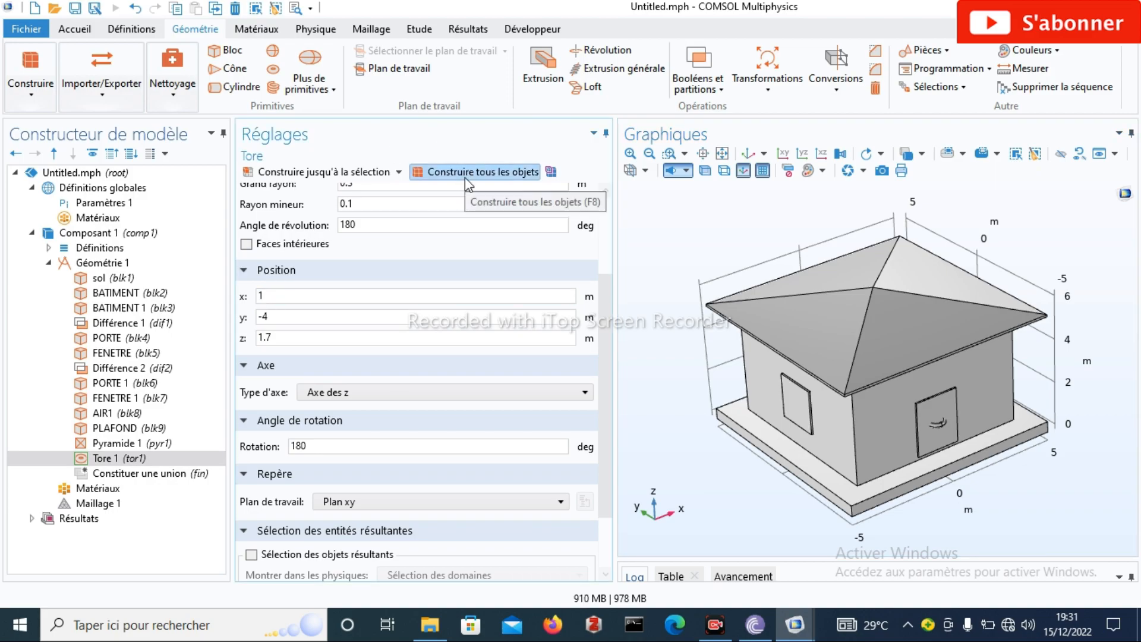
pyautogui.click(465, 177)
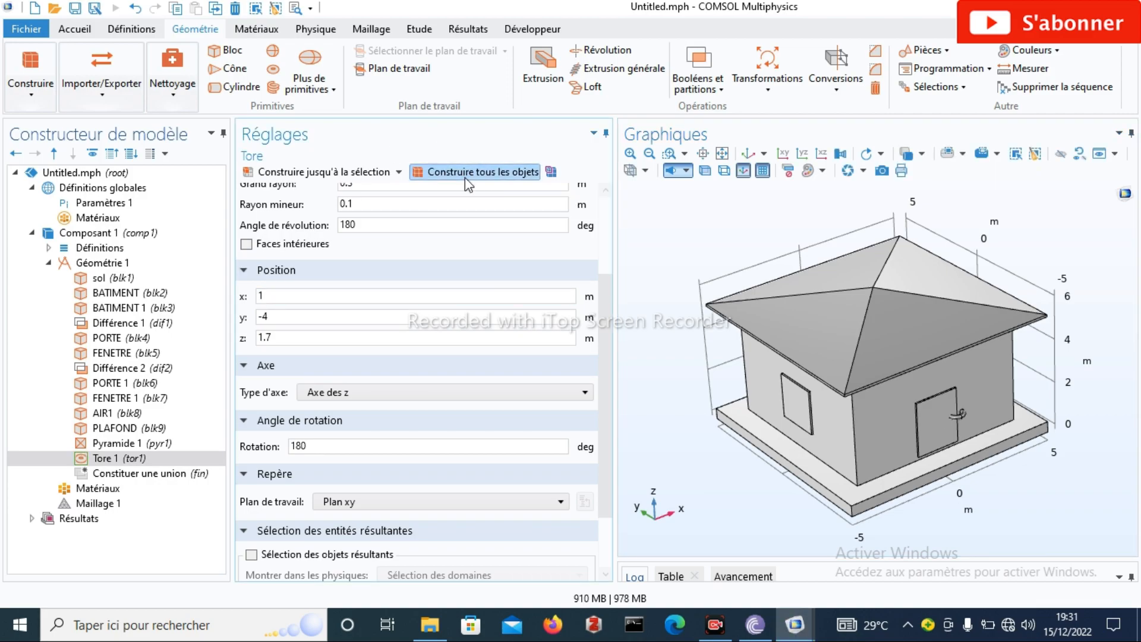
# Set the torus handle's x position to 0.8 m and rebuild the geometry
pyautogui.click(269, 296)
pyautogui.write('0.')
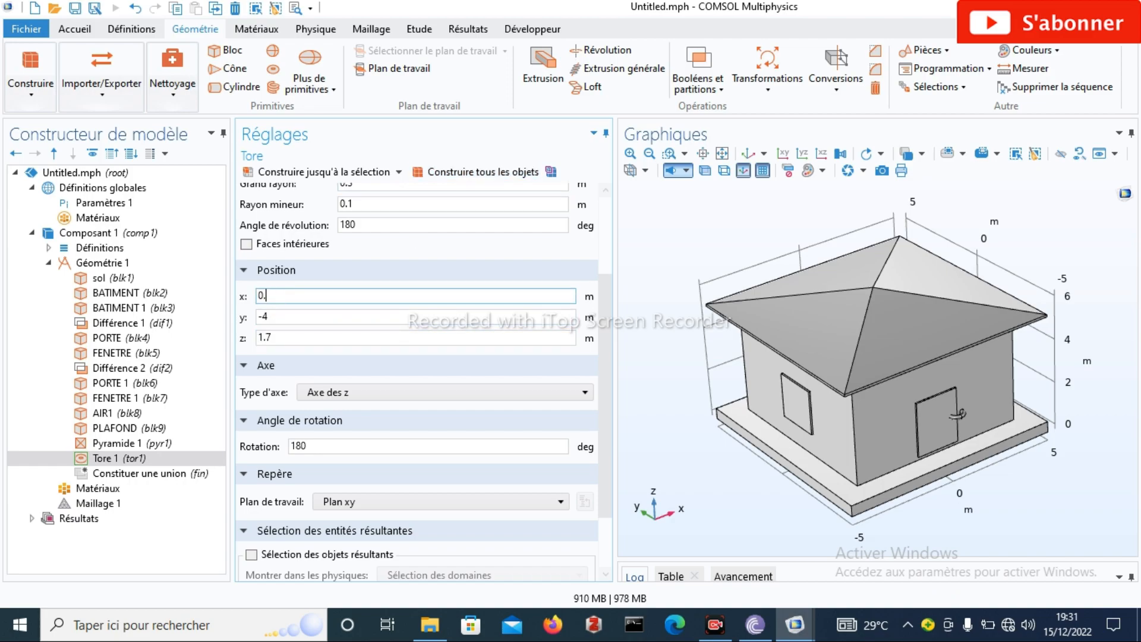
pyautogui.write('8')
pyautogui.press('Return')
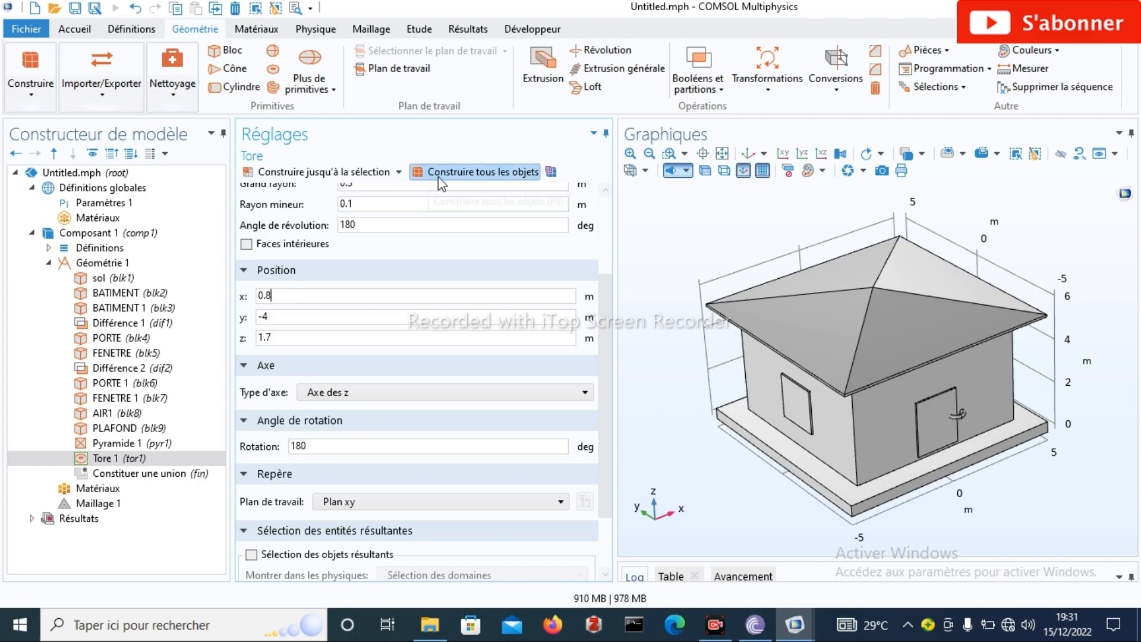
pyautogui.click(446, 178)
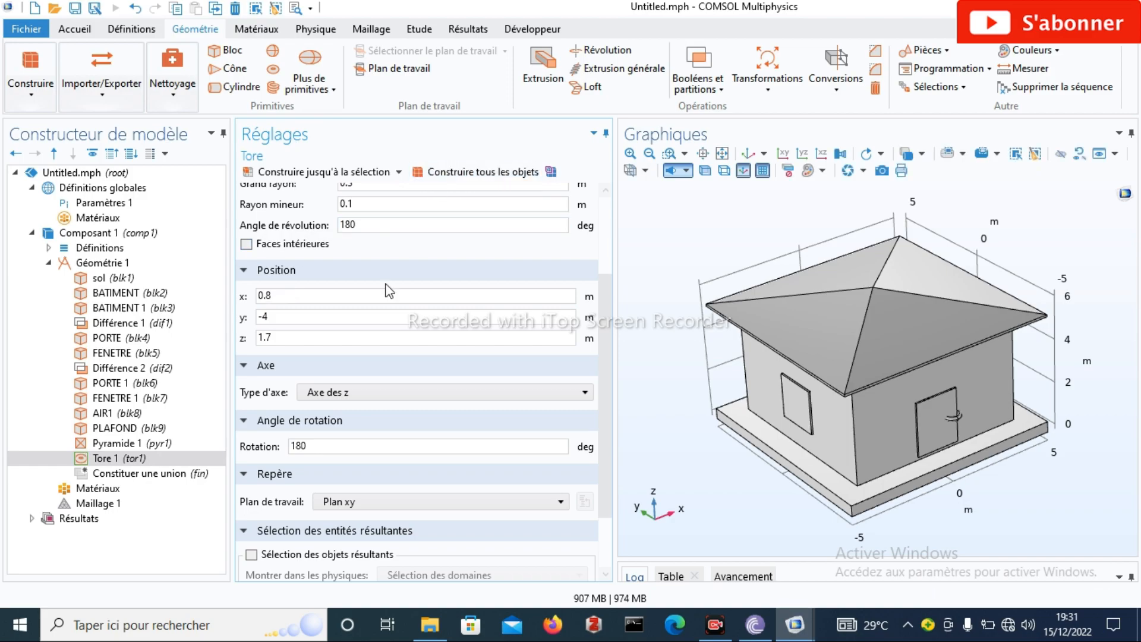
# Set the torus handle's x position to 0.6 m and rebuild the geometry
pyautogui.click(324, 299)
pyautogui.press('BackSpace')
pyautogui.write('6')
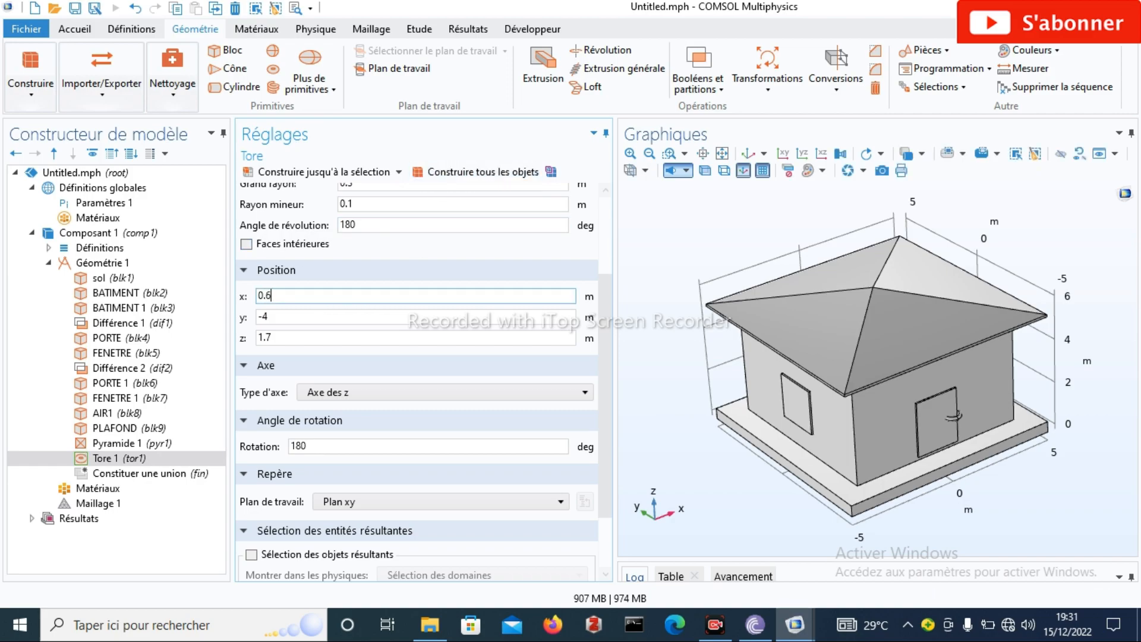
pyautogui.click(462, 172)
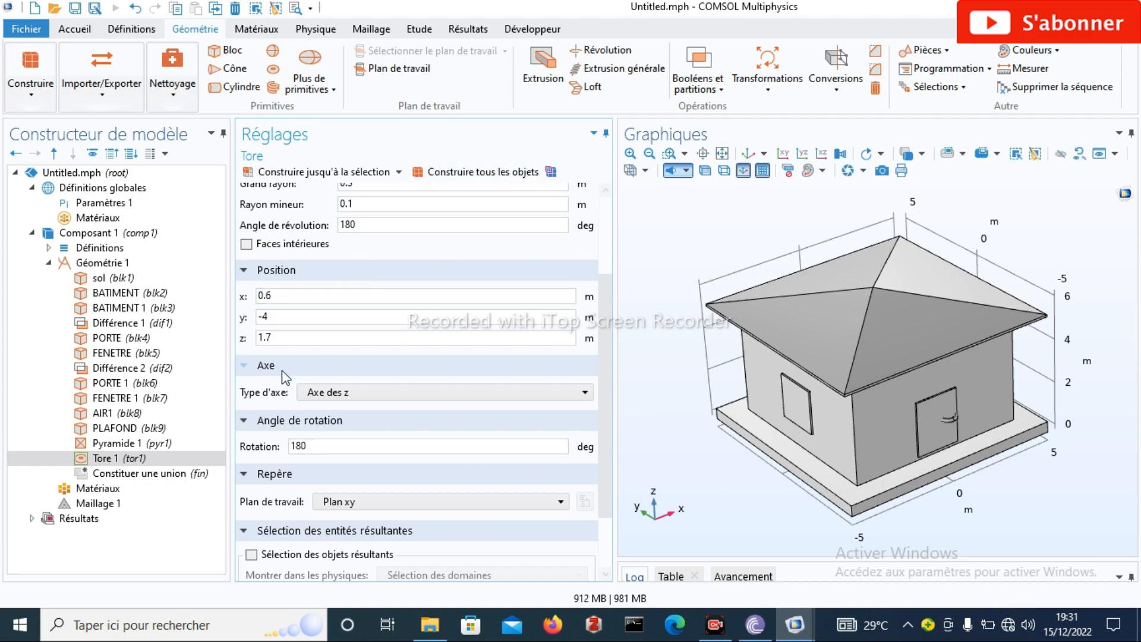
# Set the torus handle's y position to -4.1 m and rebuild the geometry
pyautogui.click(275, 319)
pyautogui.press('BackSpace')
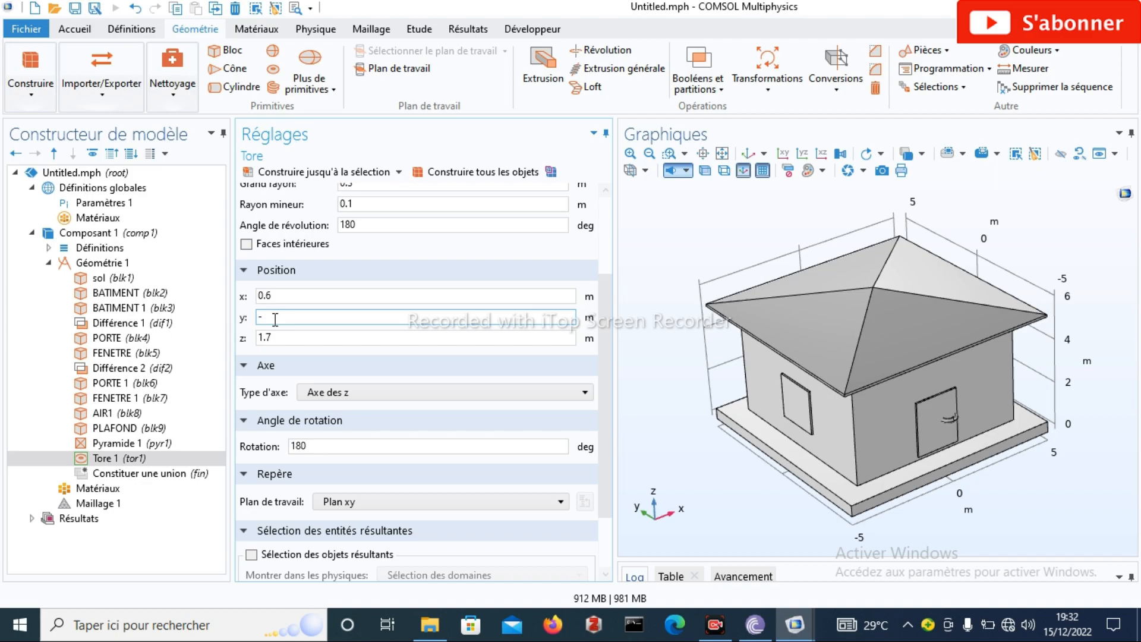
pyautogui.write('4.1')
pyautogui.click(454, 172)
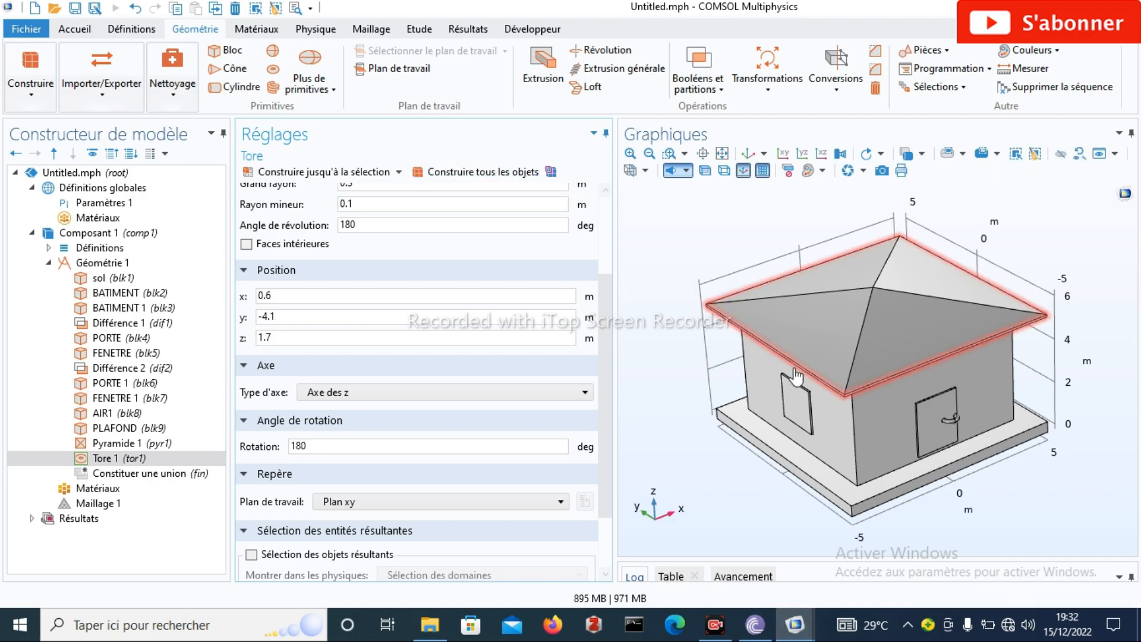
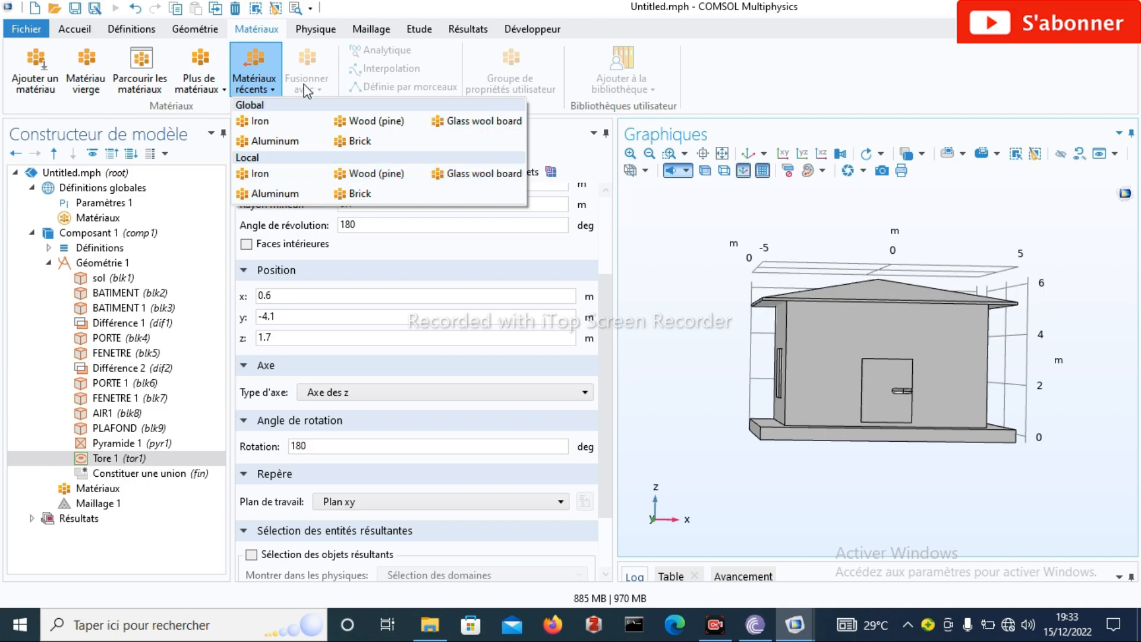
# Add the Concrete material from the built-in library to the component
pyautogui.click(38, 70)
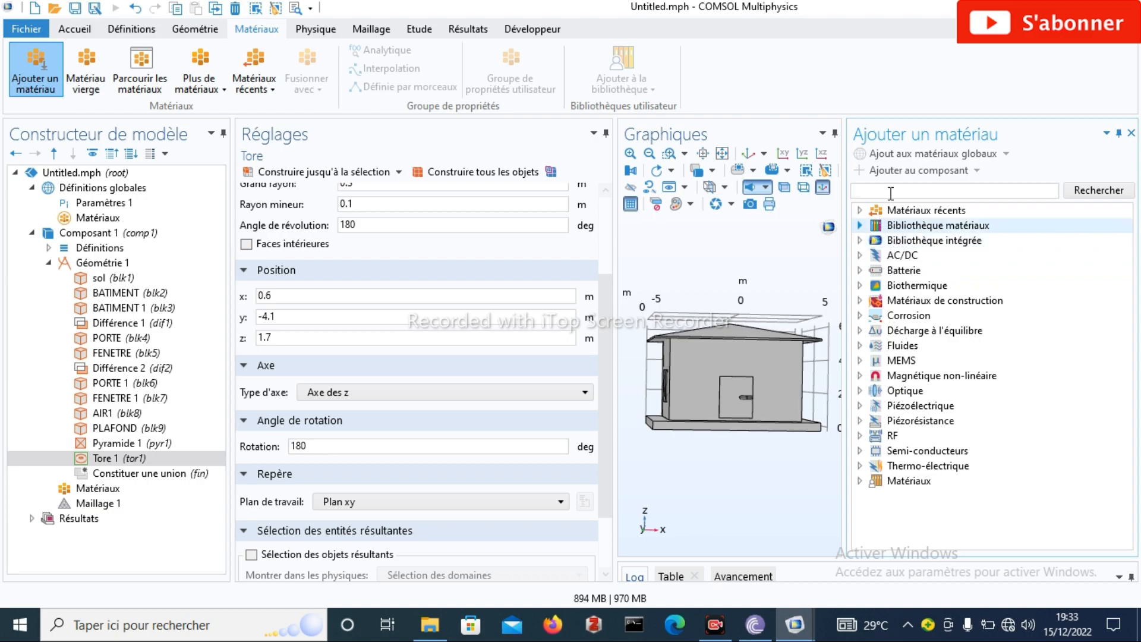
pyautogui.click(859, 211)
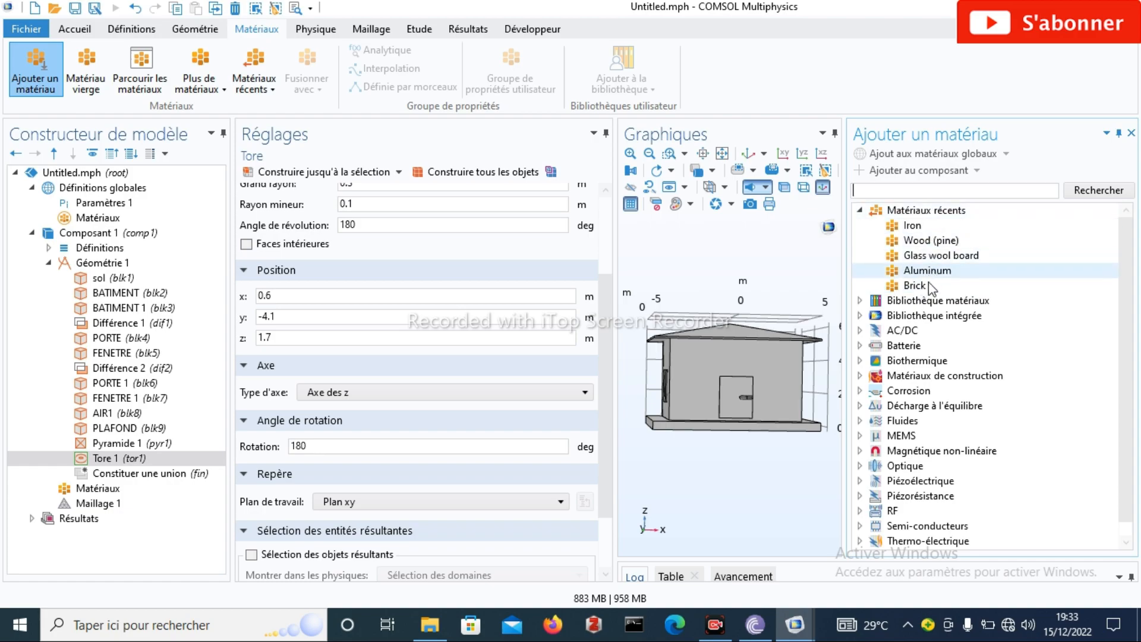
pyautogui.click(859, 210)
pyautogui.click(860, 240)
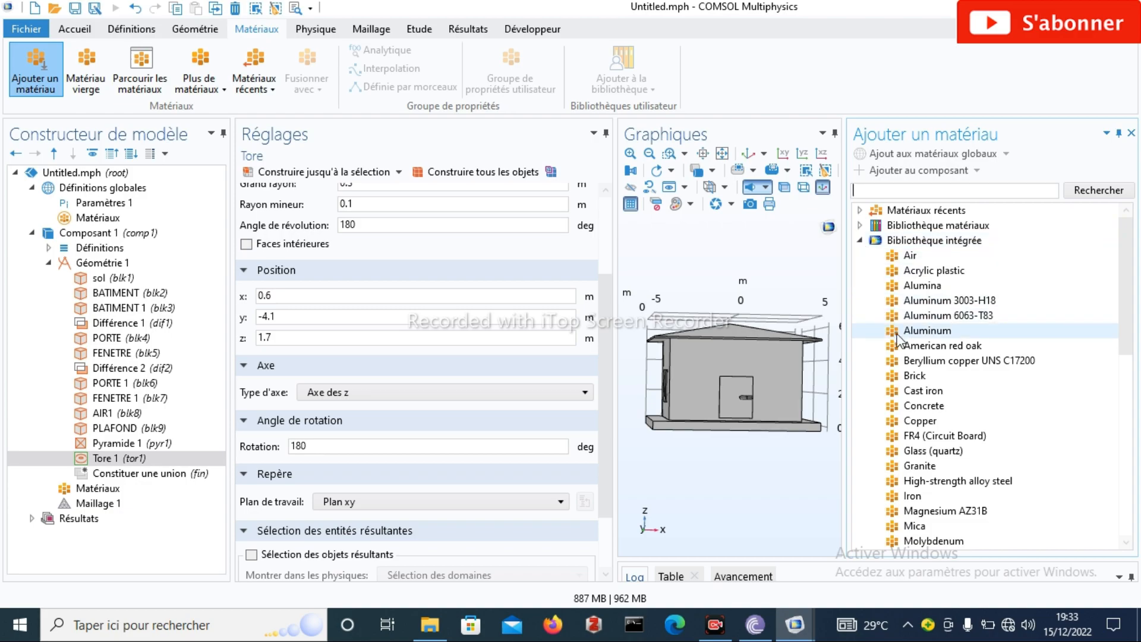
pyautogui.click(933, 409)
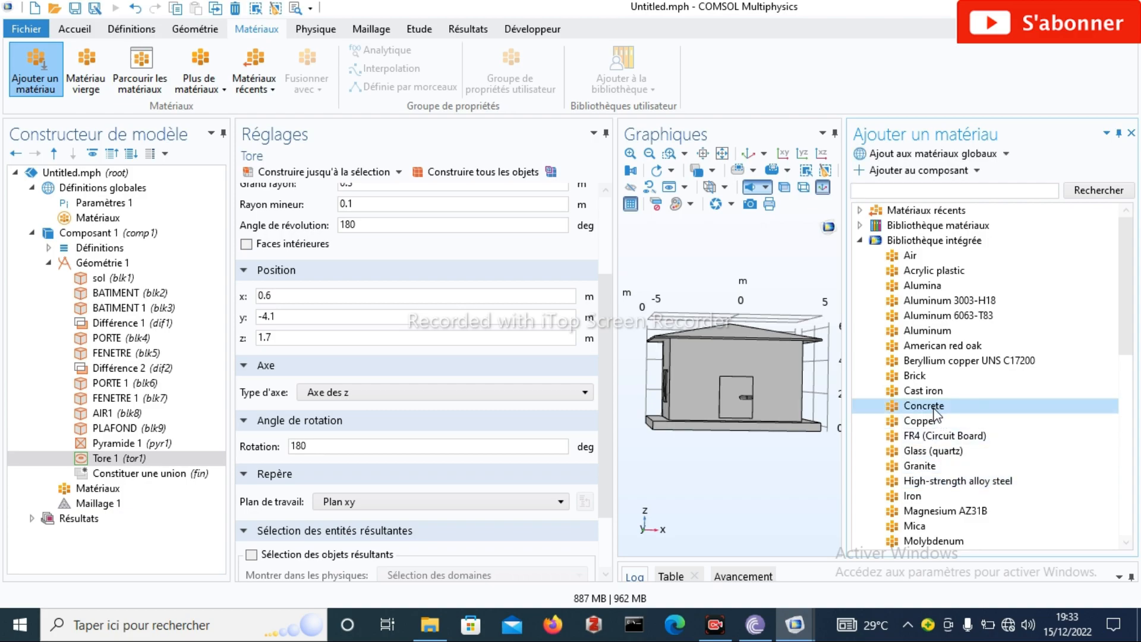
pyautogui.doubleClick(933, 408)
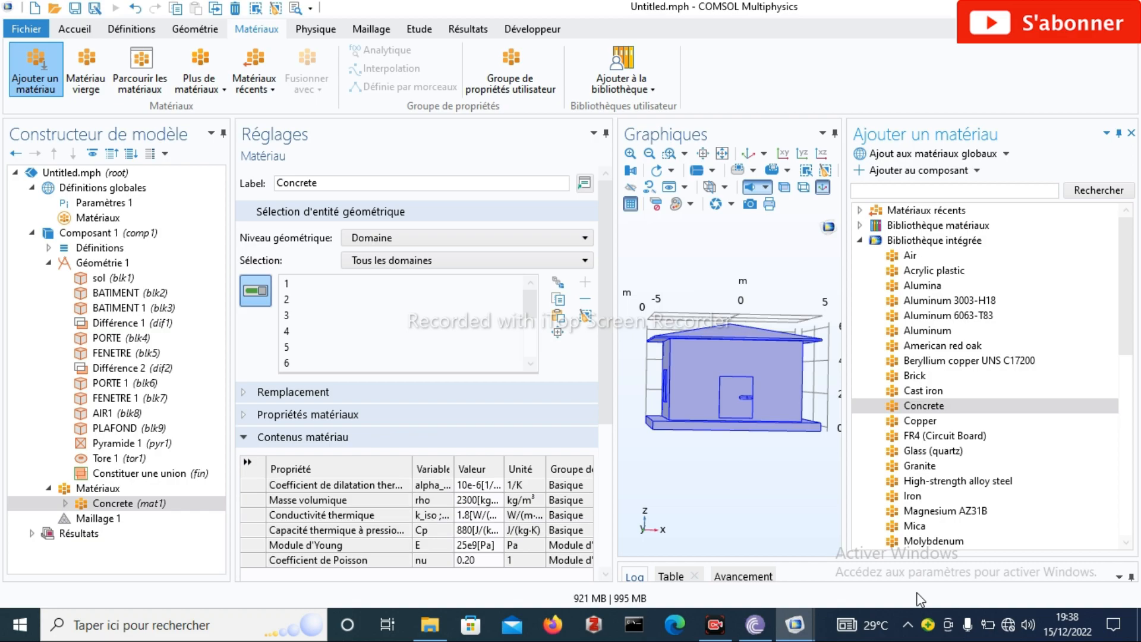
# Remove the walls, ceiling slab, roof, door, window and door handle one by one from the Concrete material's domain selection
pyautogui.click(694, 361)
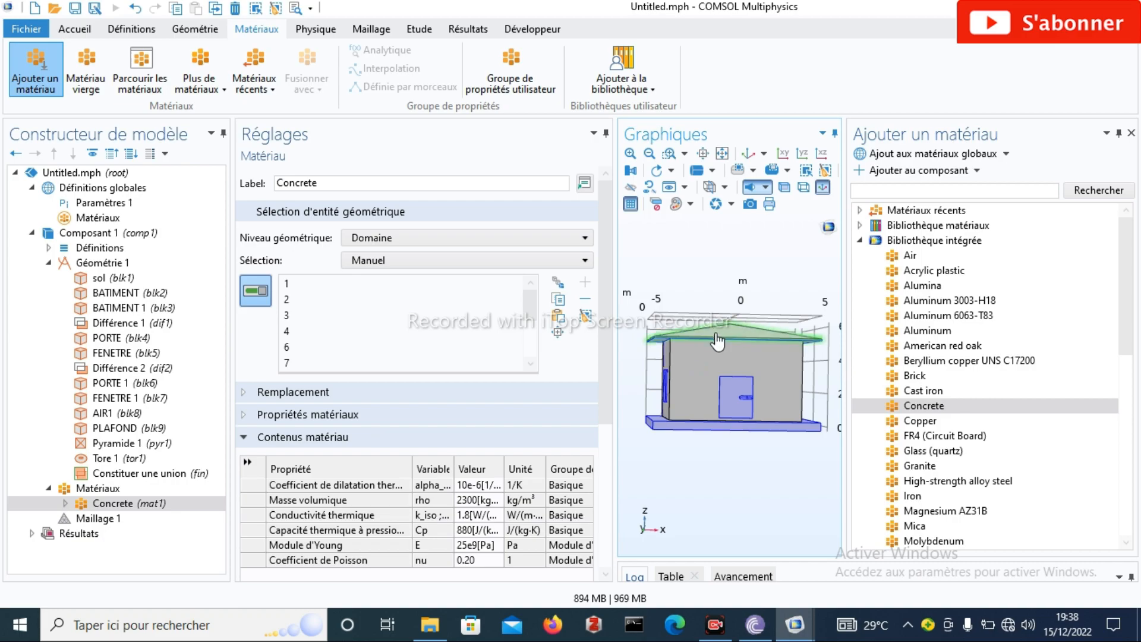
pyautogui.click(715, 334)
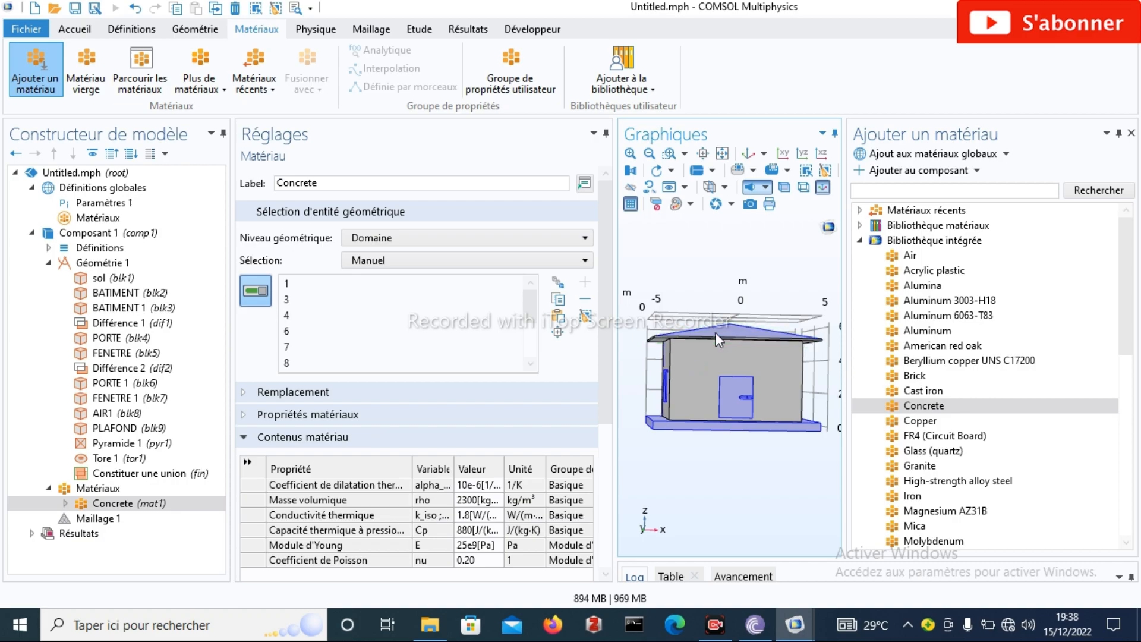
pyautogui.click(733, 384)
pyautogui.moveTo(687, 379); pyautogui.dragTo(743, 383)
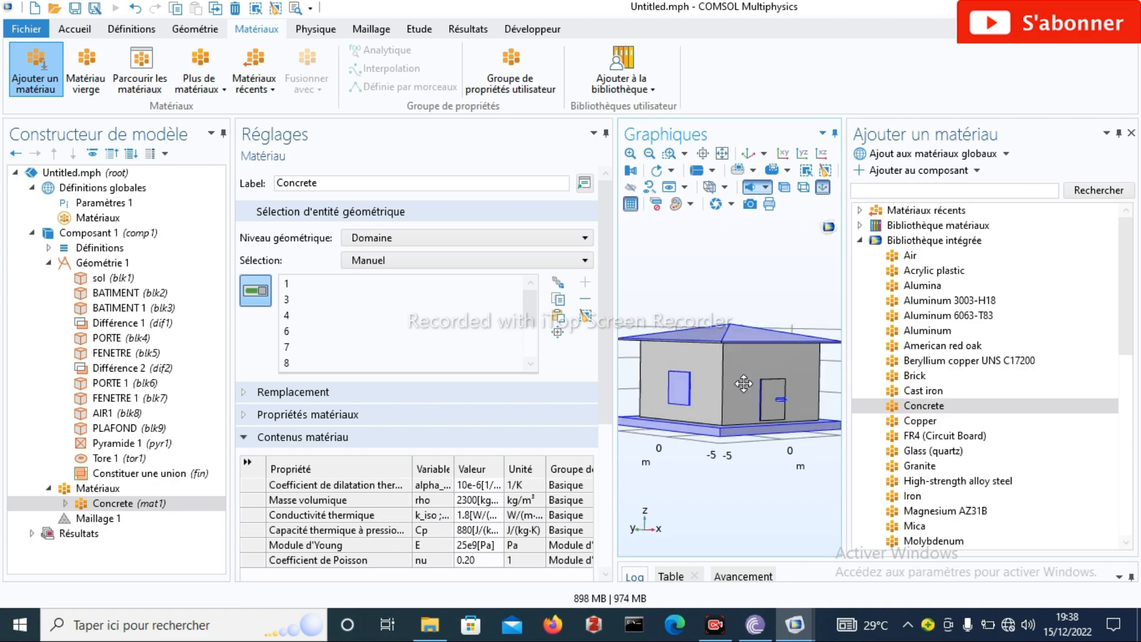
pyautogui.click(682, 380)
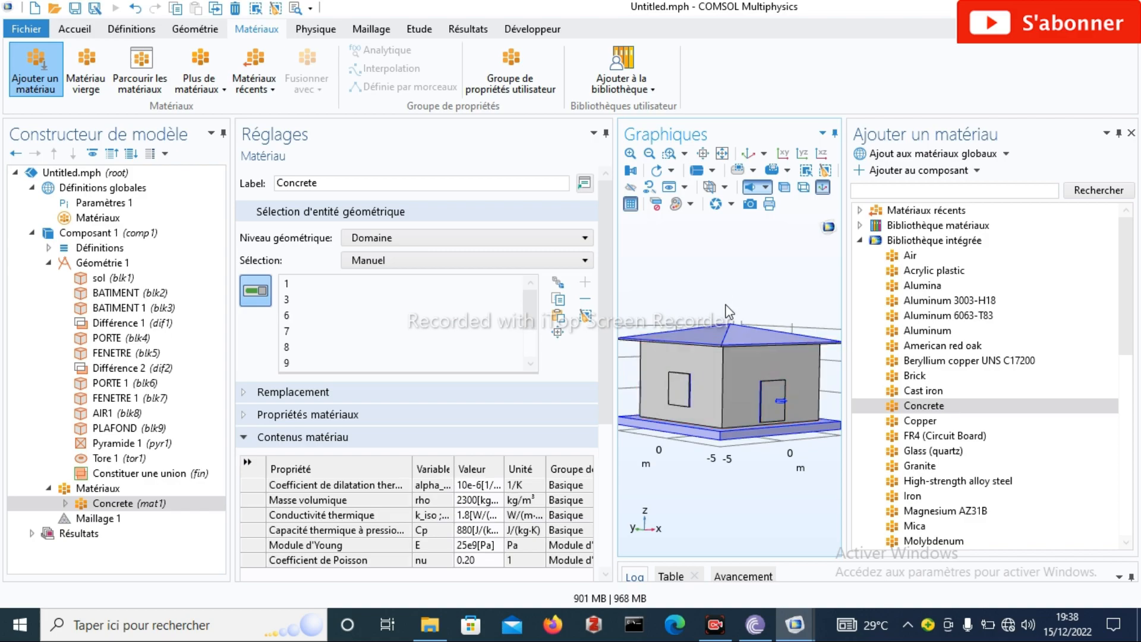
pyautogui.click(725, 336)
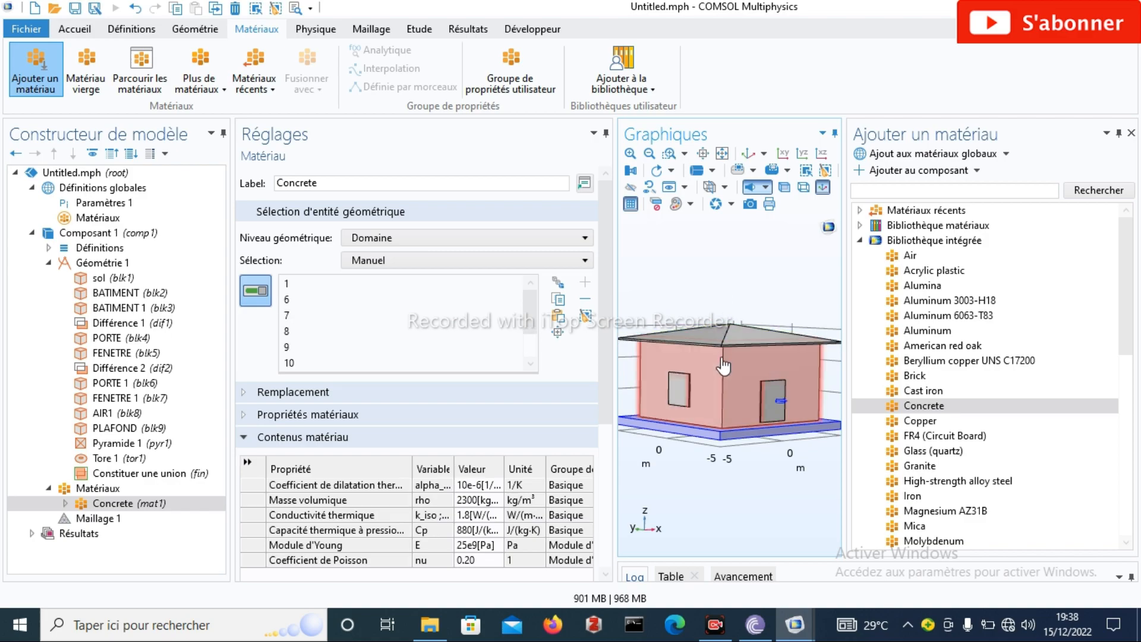
pyautogui.click(780, 407)
pyautogui.click(779, 401)
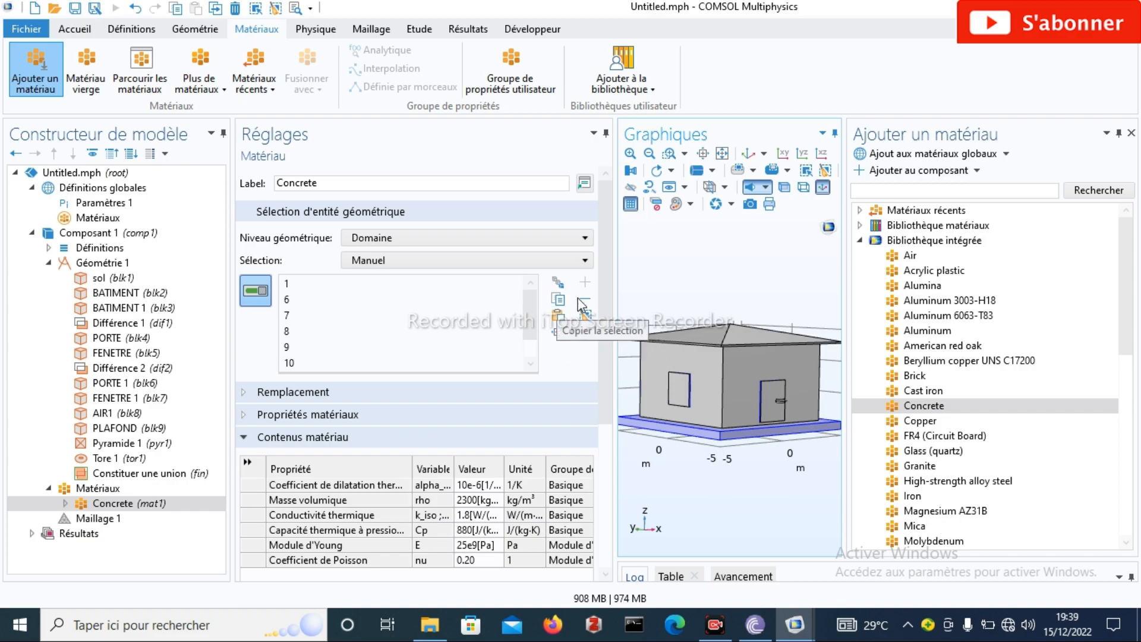
# Clear the Concrete material's domain selection and assign it only to the floor slab
pyautogui.click(587, 314)
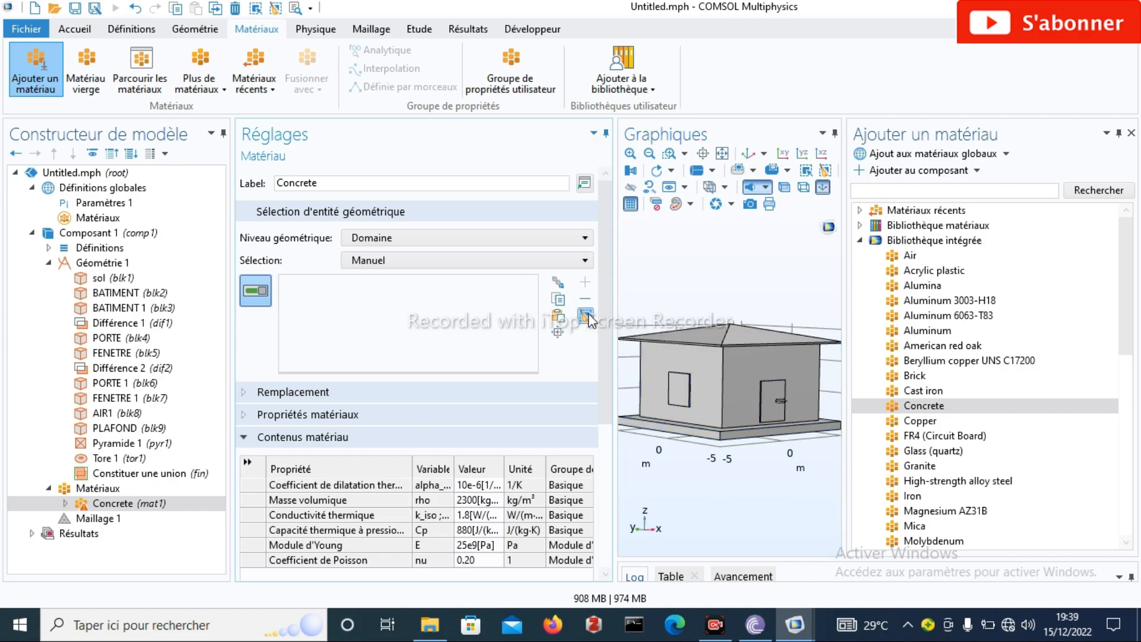
pyautogui.click(665, 431)
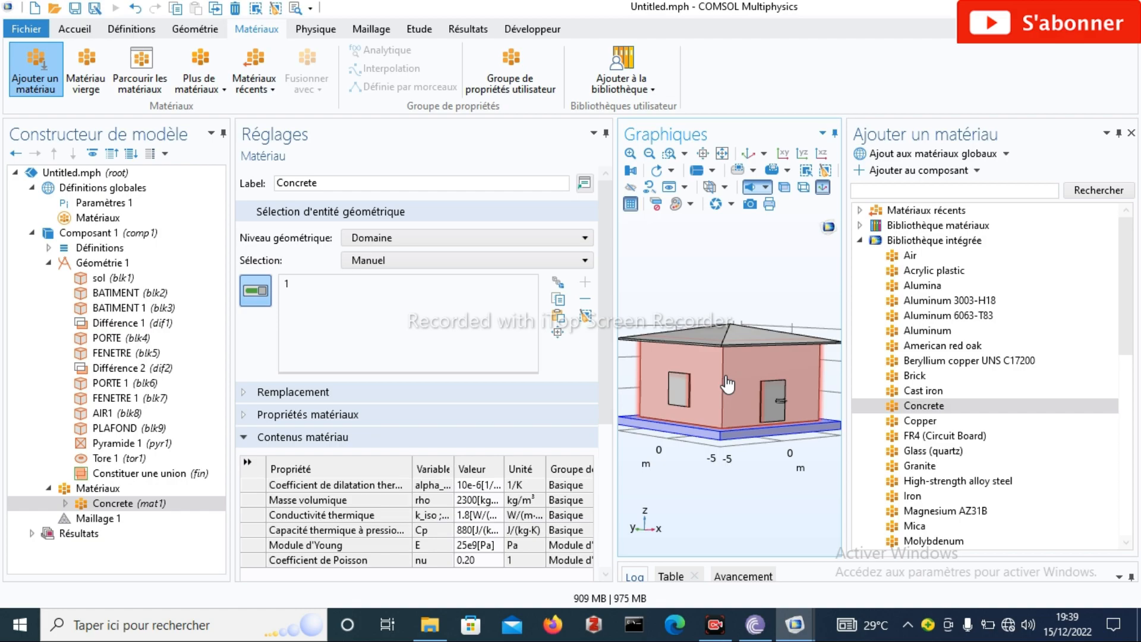
# Add the Brick material from the built-in library and assign it to the building's walls
pyautogui.click(927, 375)
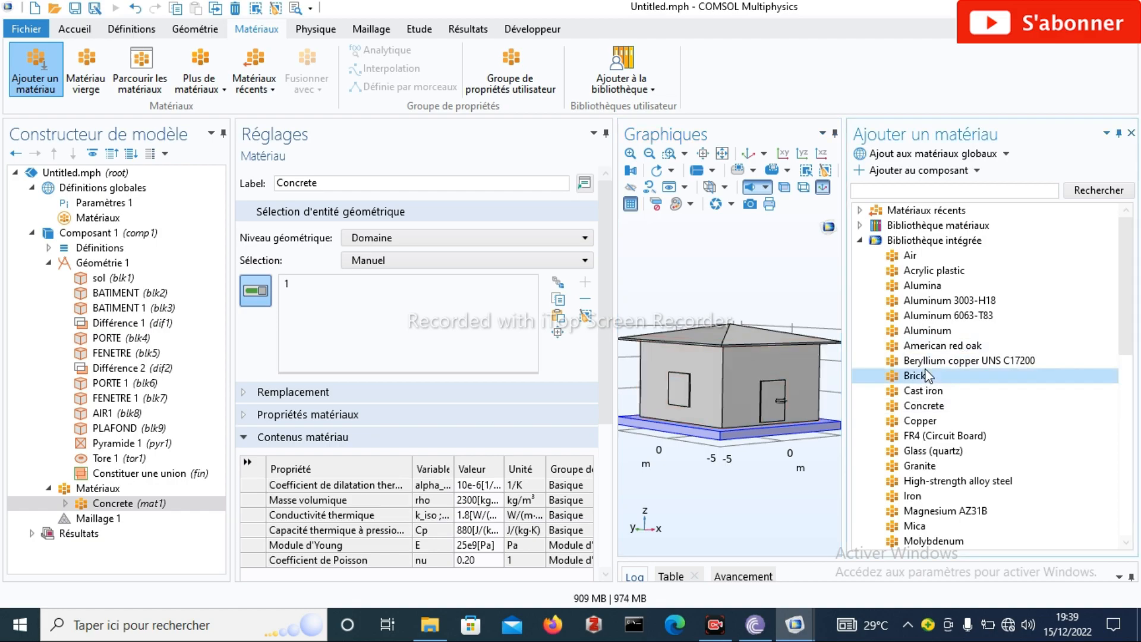
pyautogui.doubleClick(927, 376)
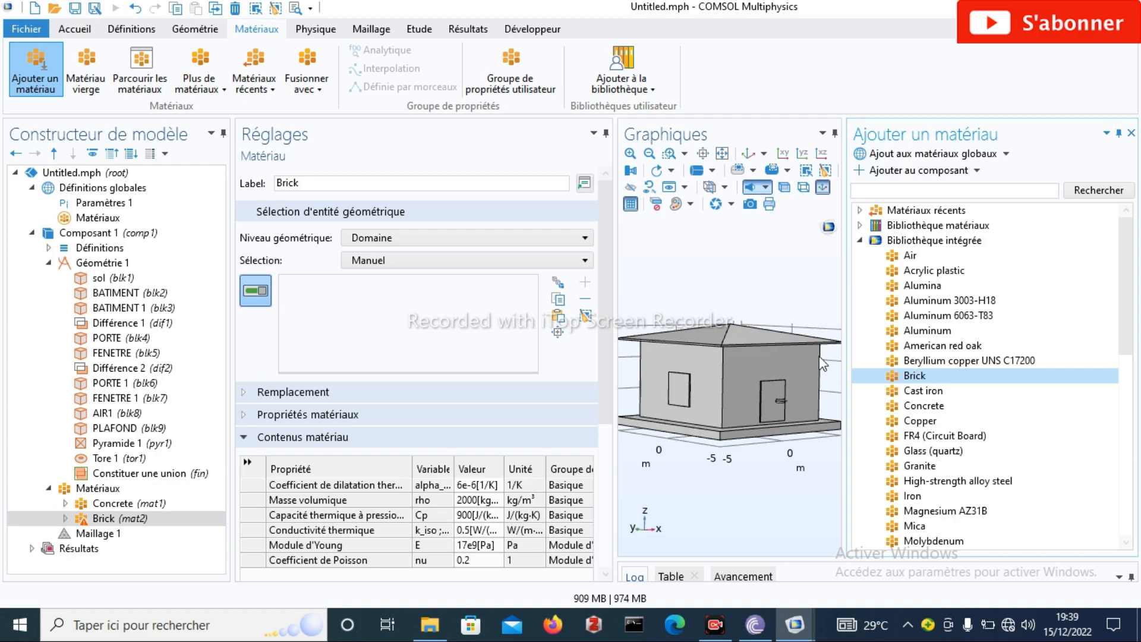
pyautogui.click(724, 380)
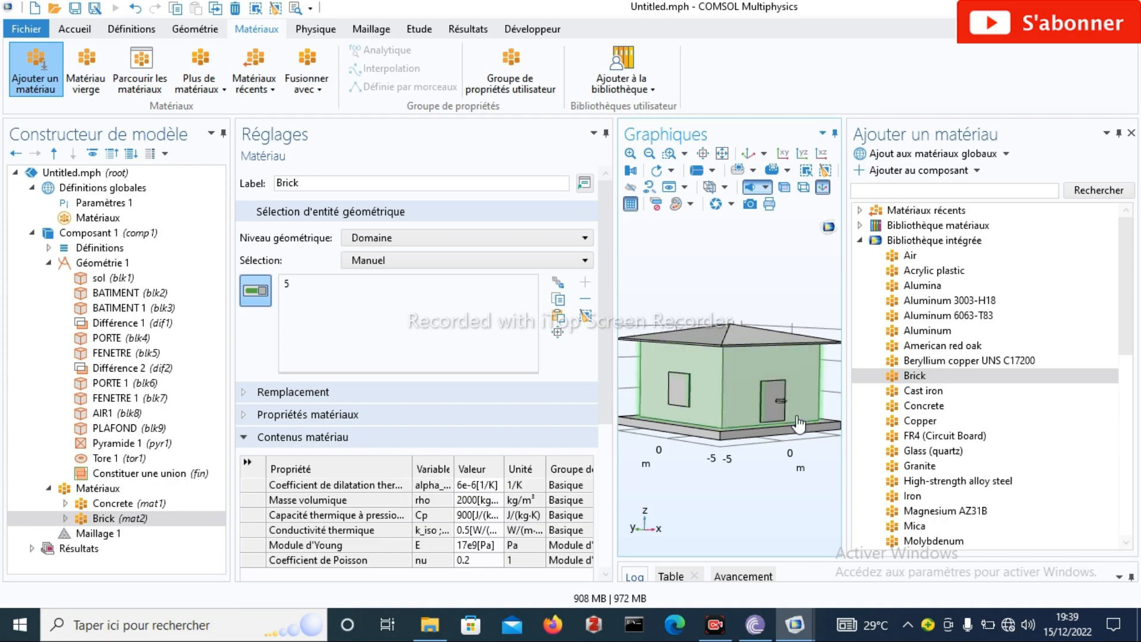
# Add Wood (pine) from the recent materials and assign it to the door and the ceiling slab under the roof
pyautogui.click(858, 241)
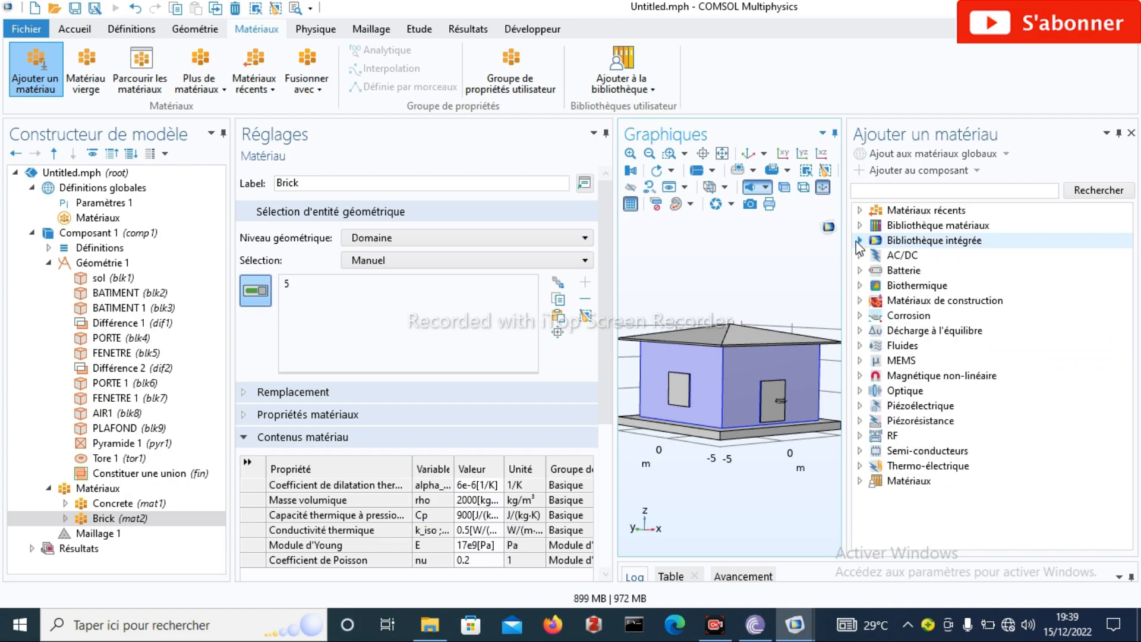
pyautogui.click(859, 210)
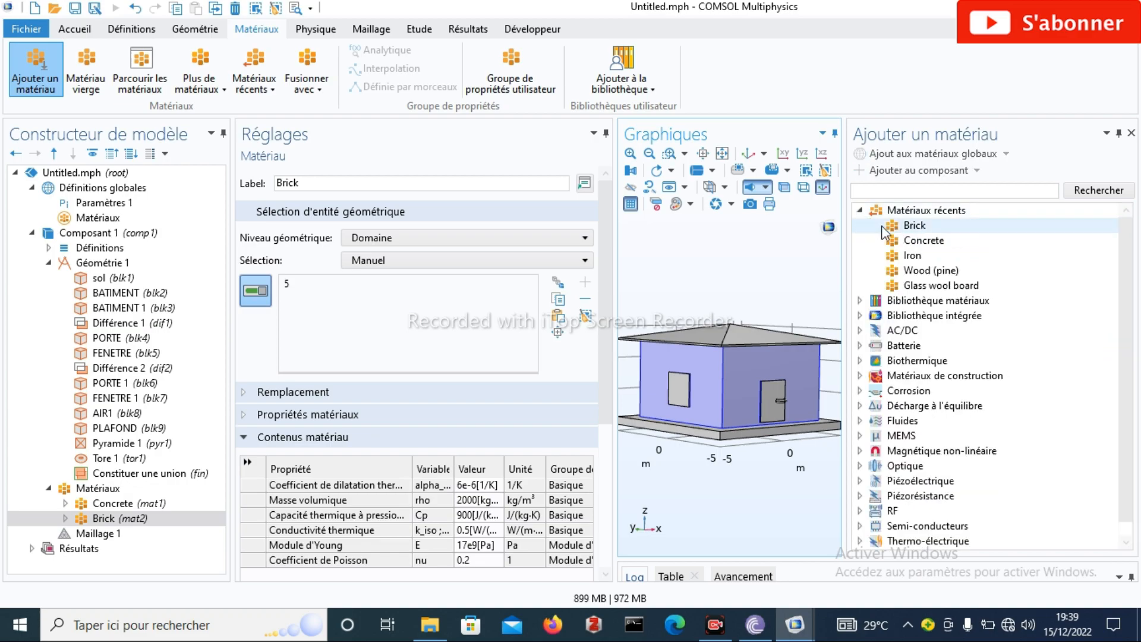
pyautogui.click(915, 270)
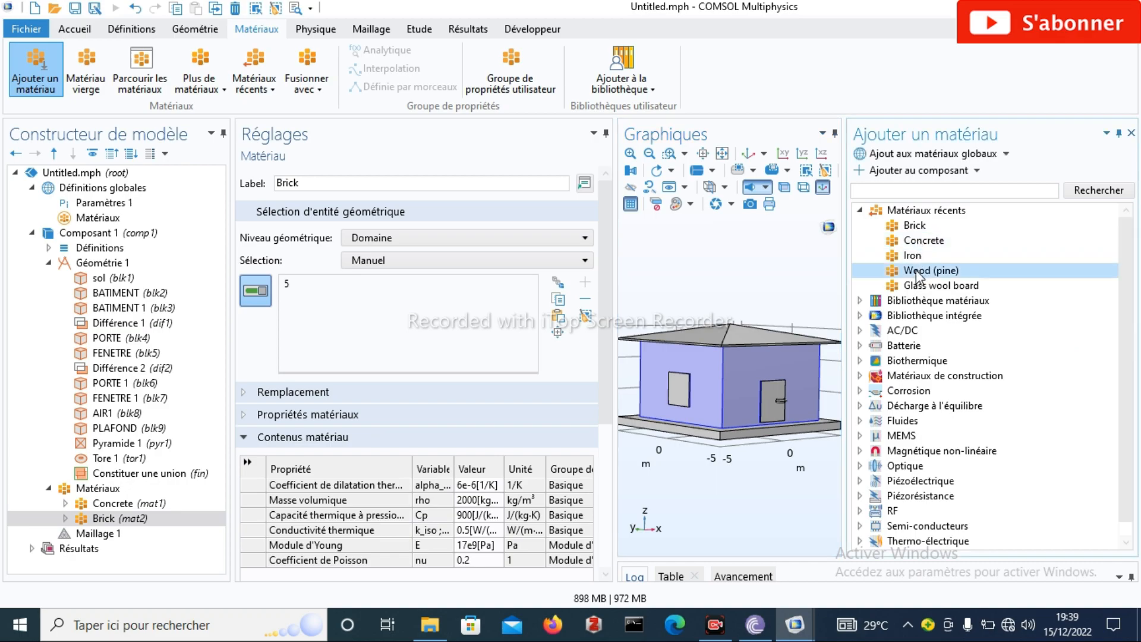
pyautogui.doubleClick(915, 270)
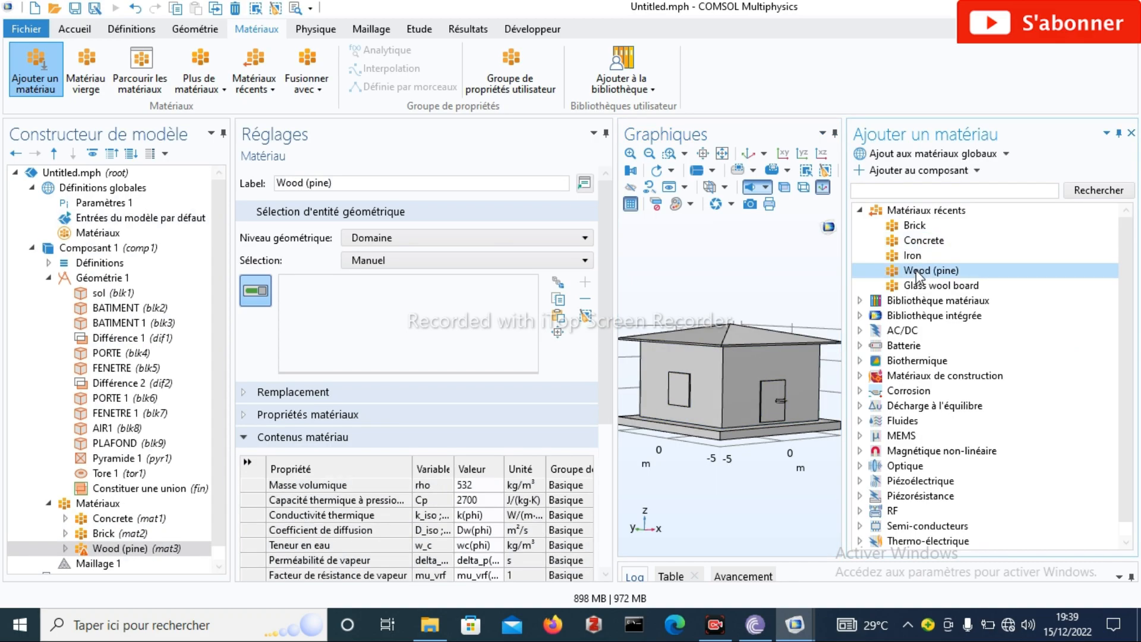
pyautogui.click(769, 402)
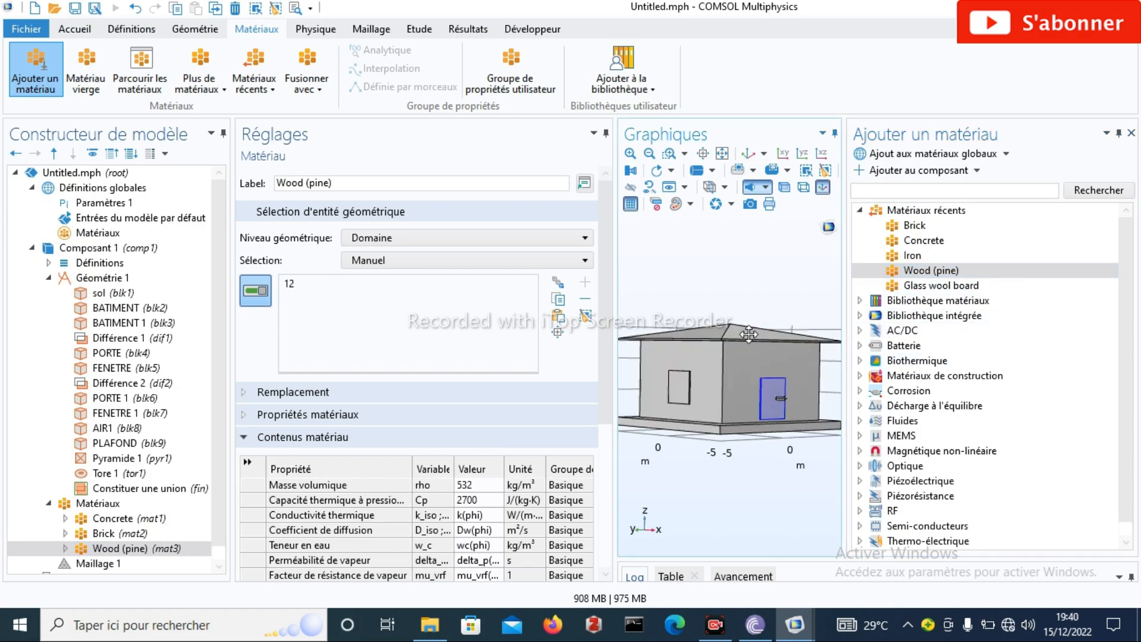
pyautogui.moveTo(748, 334); pyautogui.dragTo(748, 300)
pyautogui.click(741, 309)
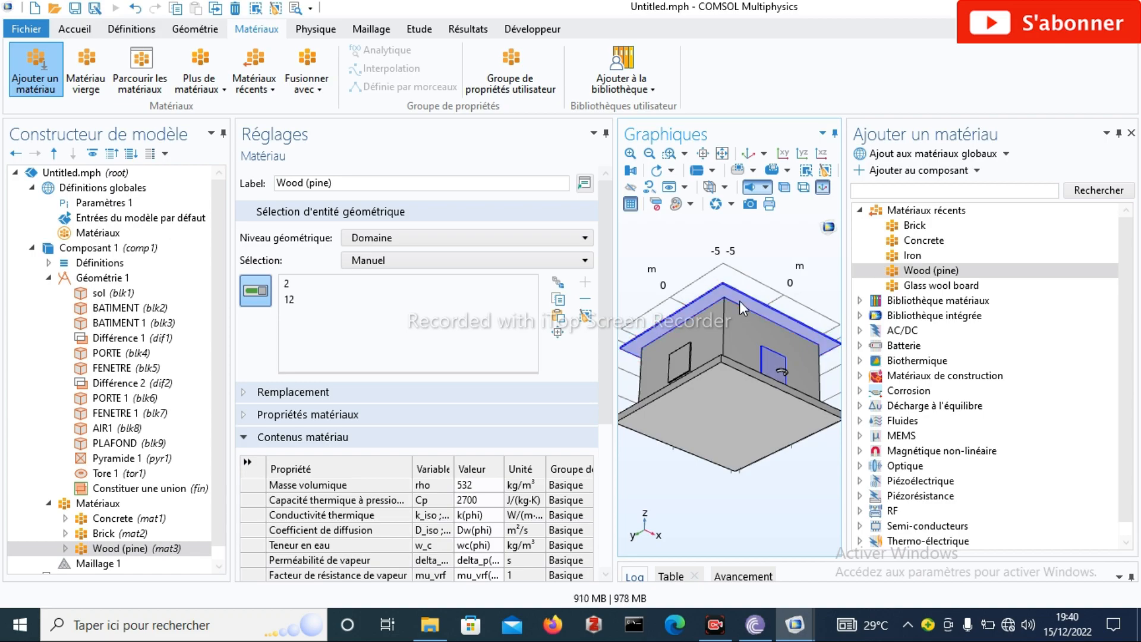
pyautogui.moveTo(728, 314); pyautogui.dragTo(709, 381)
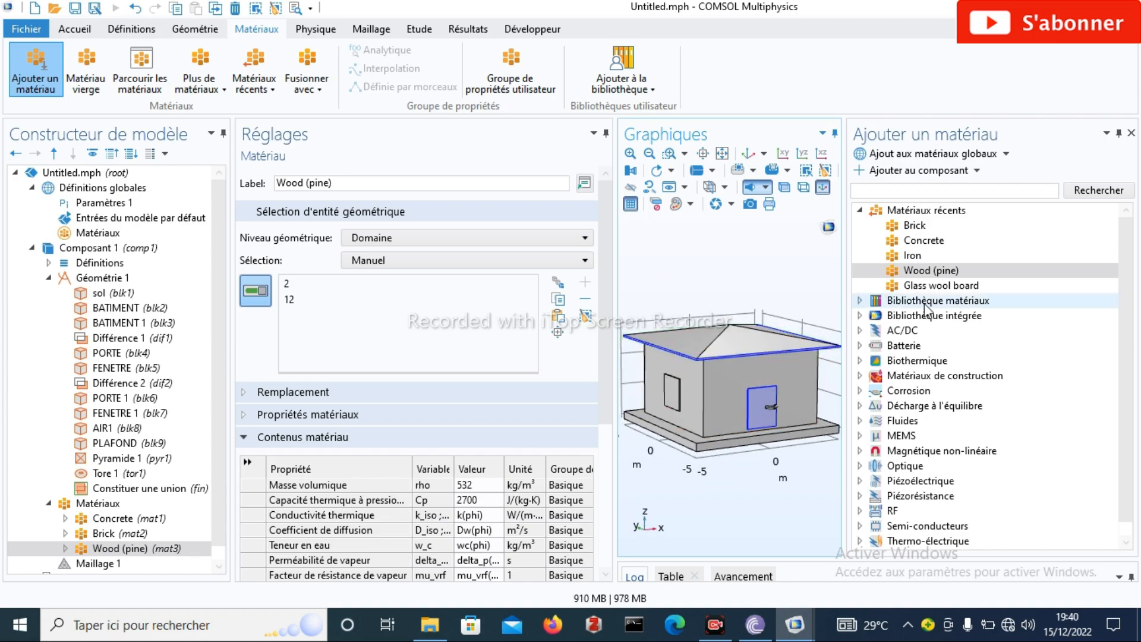
# Add Glass wool board from the recent materials and assign it to the window in the side wall
pyautogui.click(937, 287)
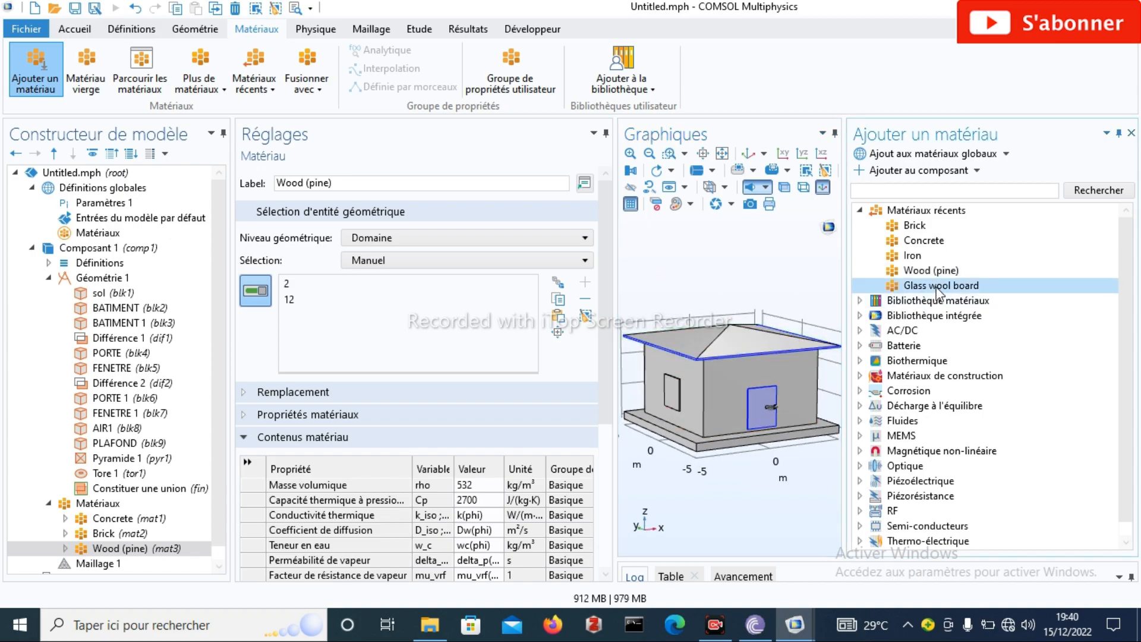
pyautogui.doubleClick(937, 288)
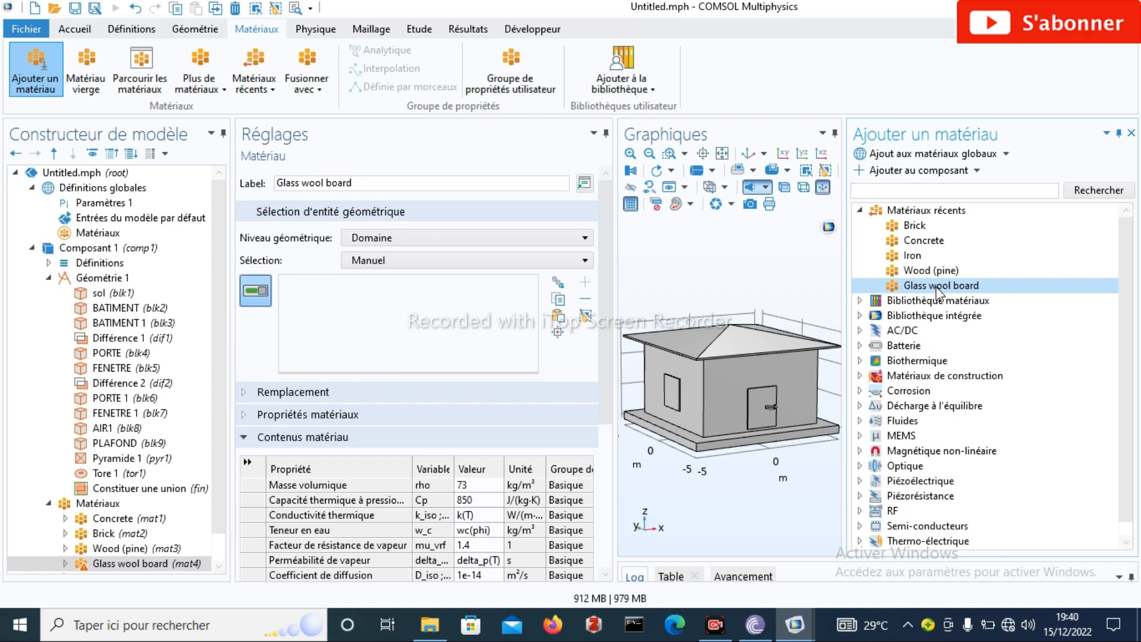
pyautogui.click(672, 397)
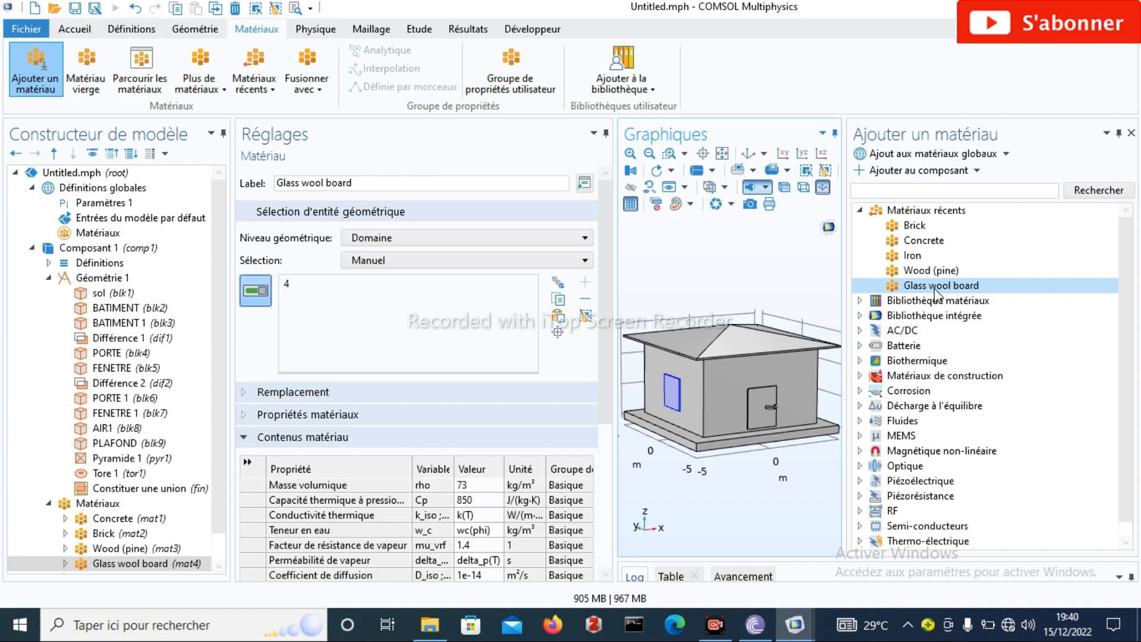
# Add Aluminum from the built-in library and assign it to the pyramid roof and the torus door handle
pyautogui.click(859, 211)
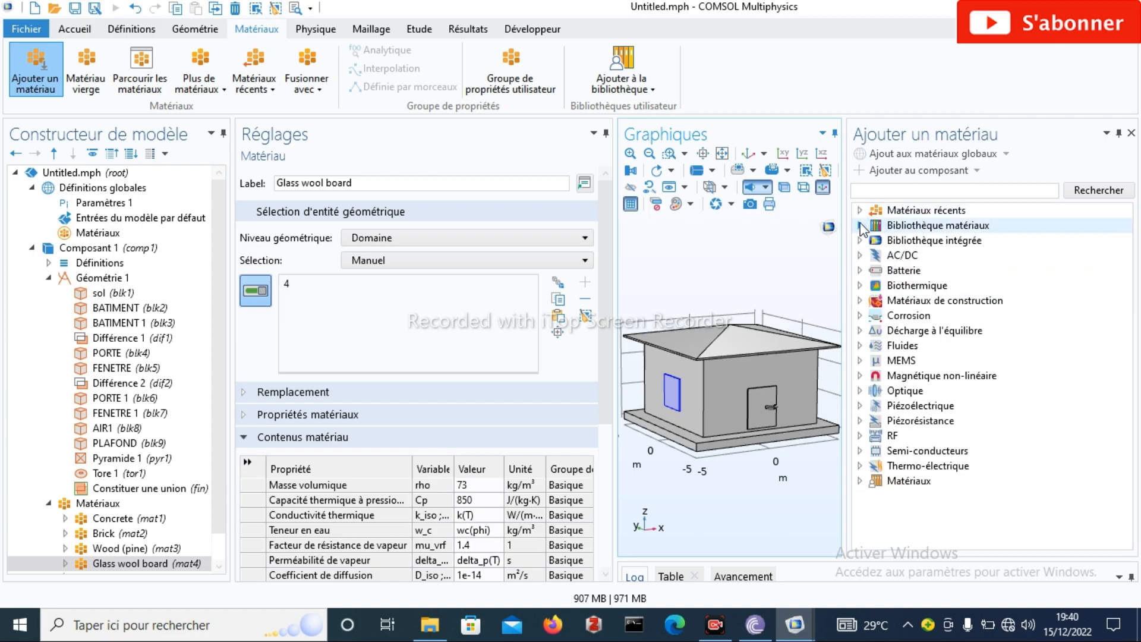
pyautogui.click(859, 241)
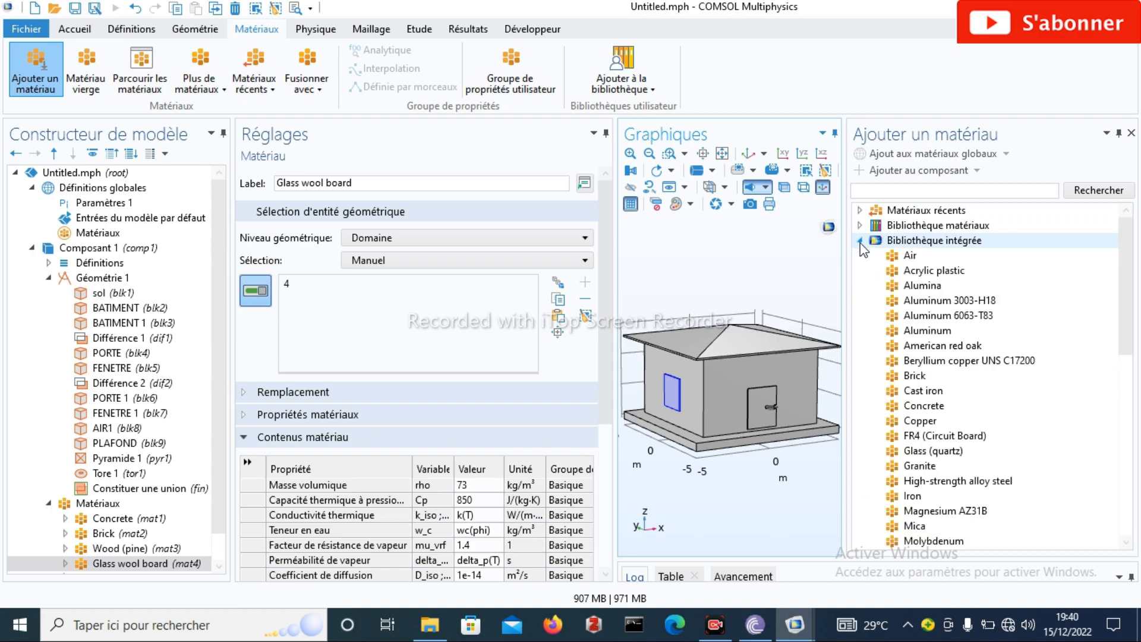
pyautogui.click(923, 331)
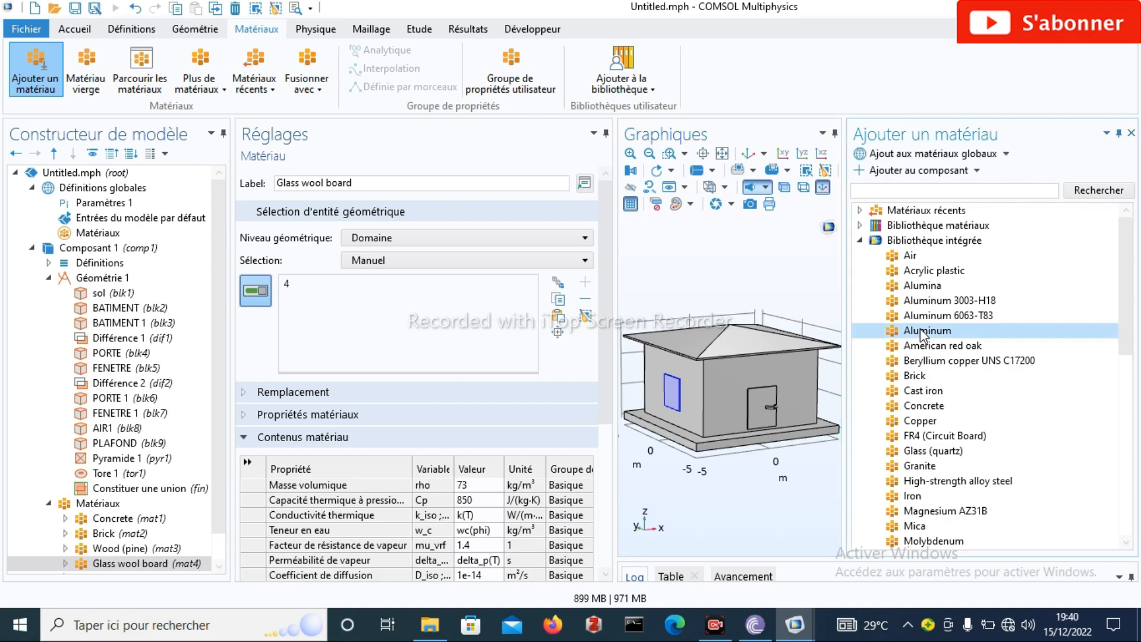
pyautogui.doubleClick(923, 331)
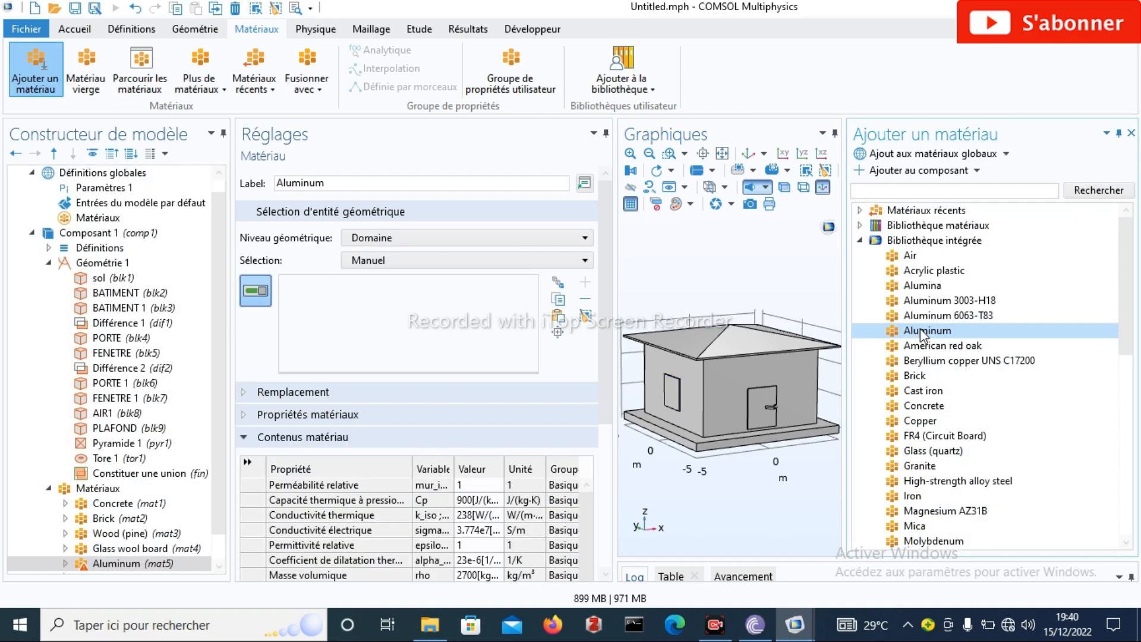
pyautogui.click(737, 336)
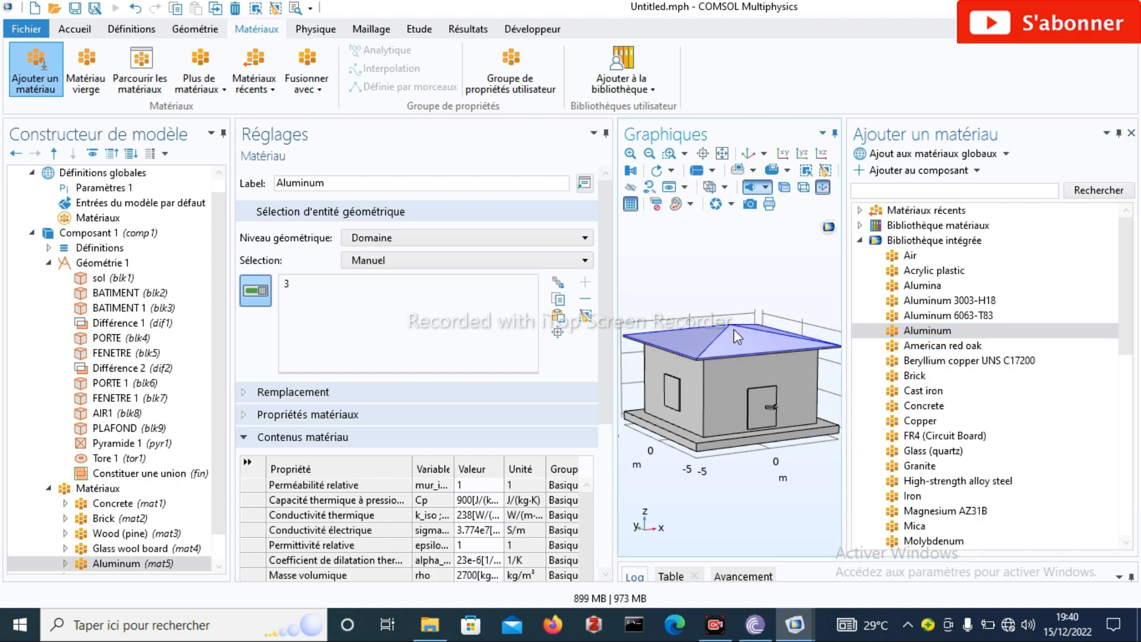
pyautogui.click(771, 406)
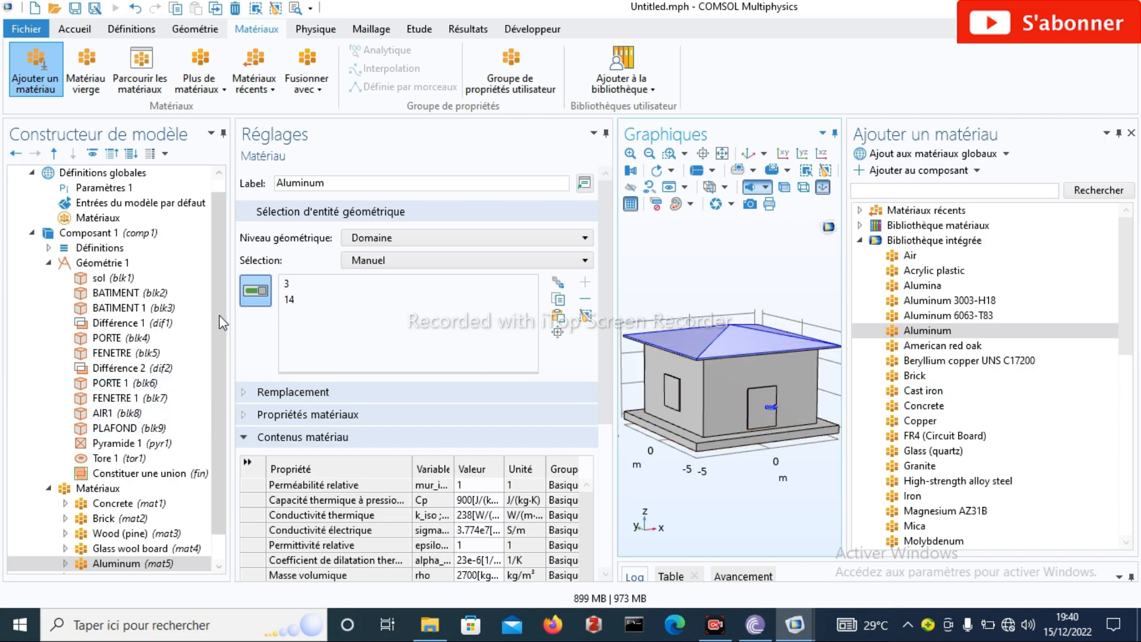
pyautogui.moveTo(223, 323); pyautogui.dragTo(220, 377)
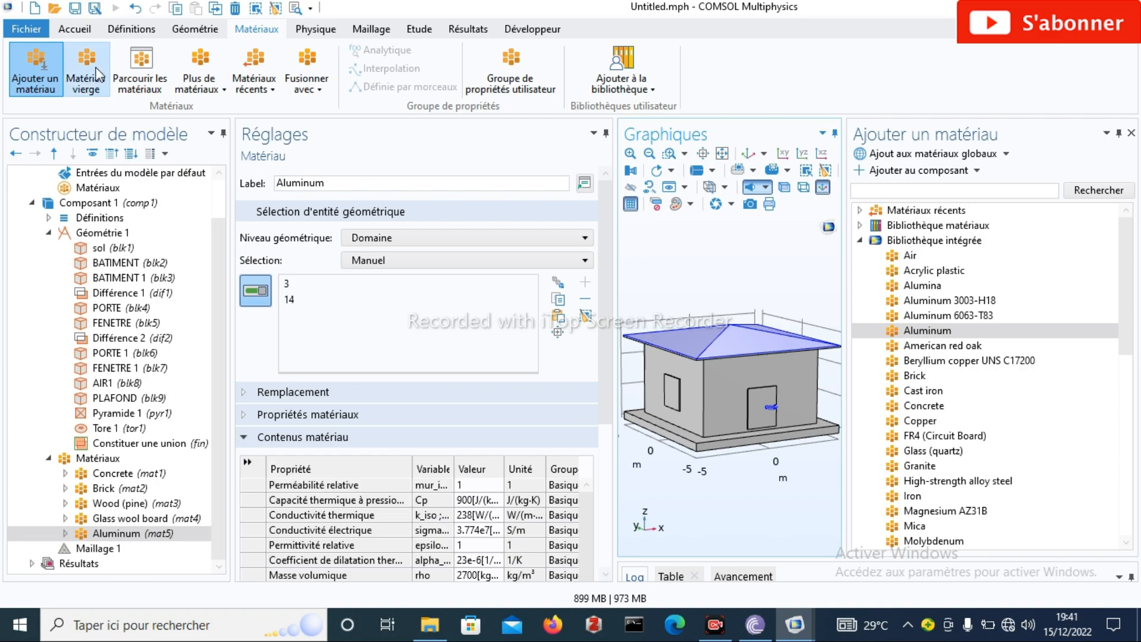
pyautogui.click(129, 37)
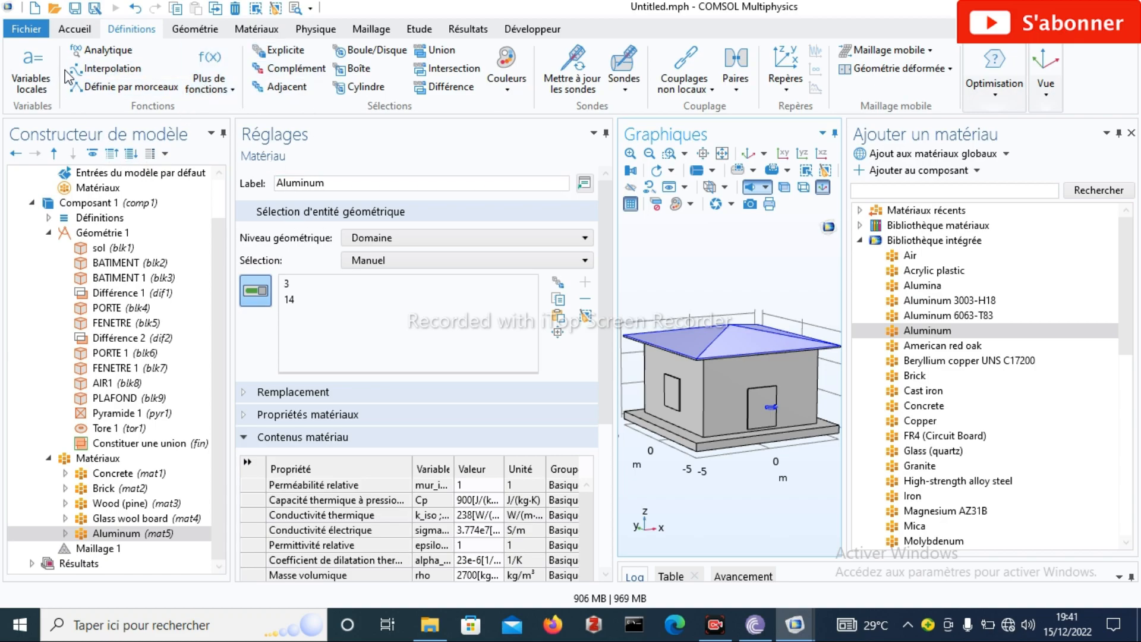
pyautogui.click(42, 297)
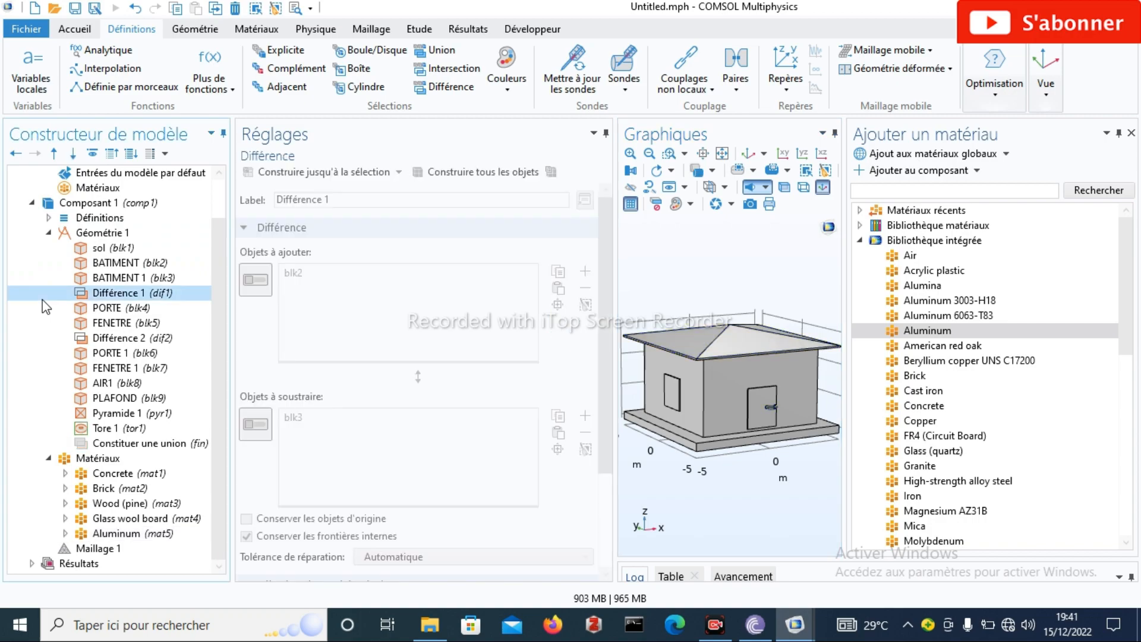
pyautogui.click(257, 28)
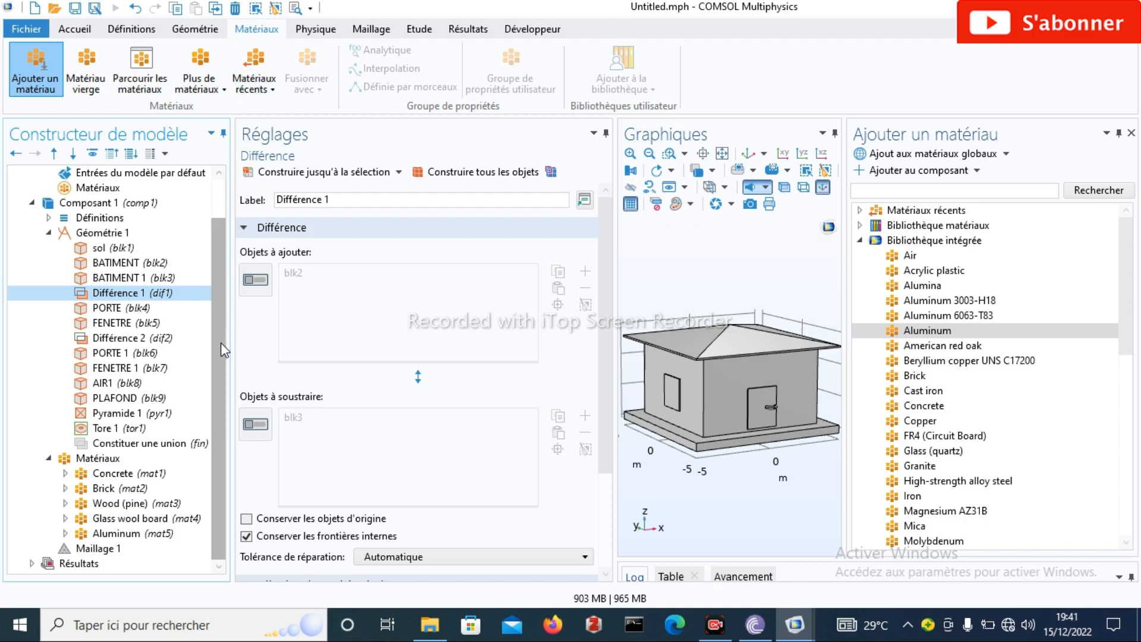
pyautogui.scroll(1, 226, 319)
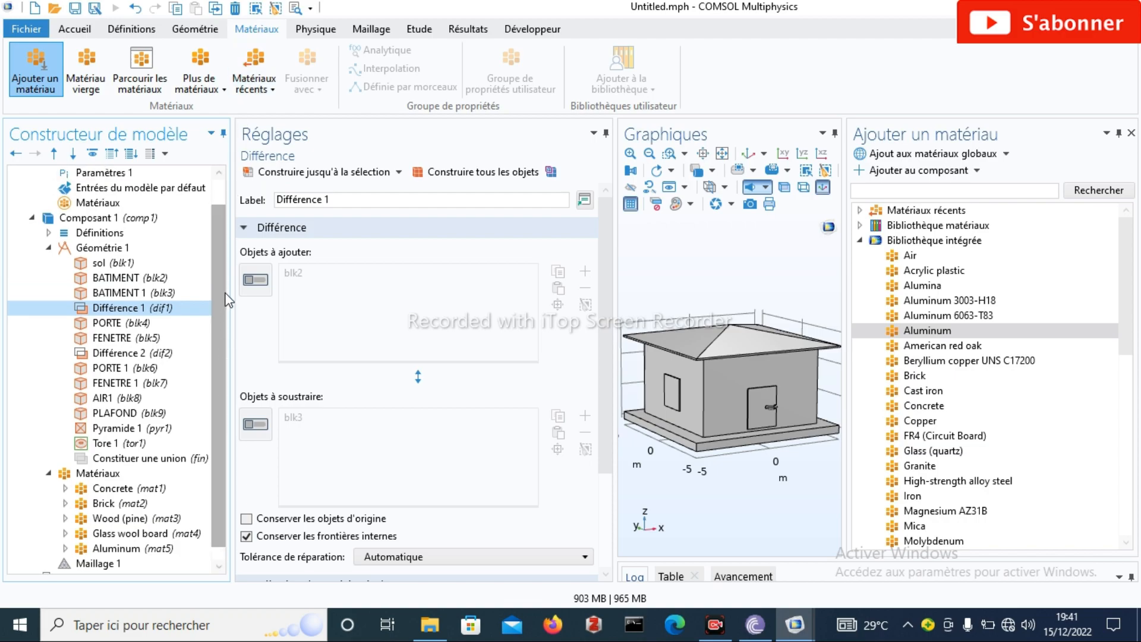
# Add an analytic function to the component's definitions
pyautogui.click(124, 30)
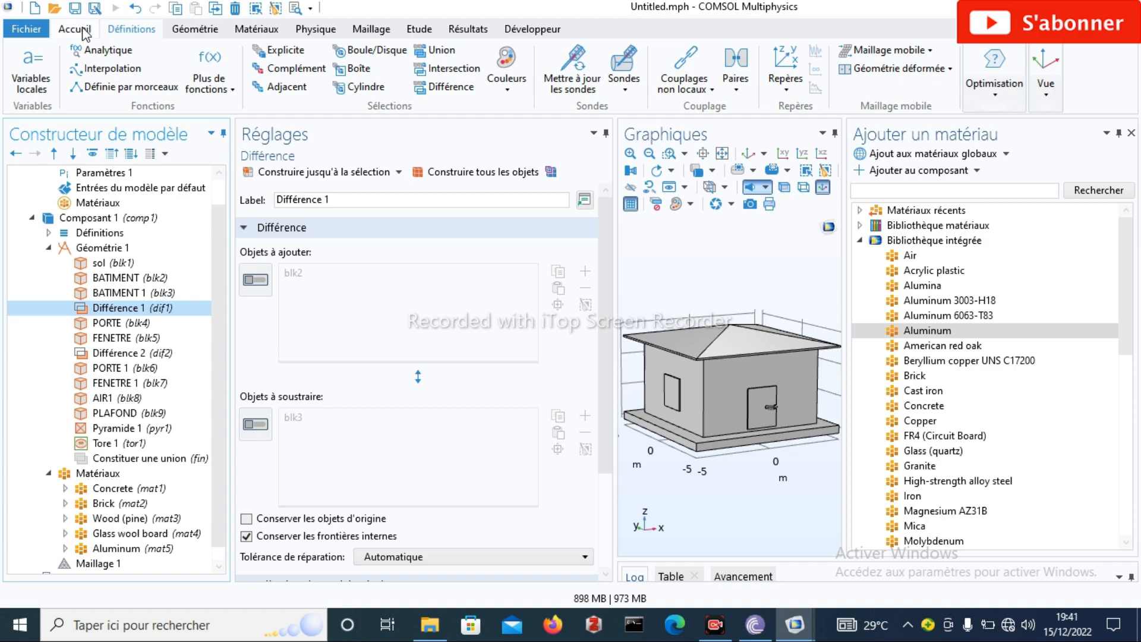
pyautogui.click(83, 35)
pyautogui.click(131, 36)
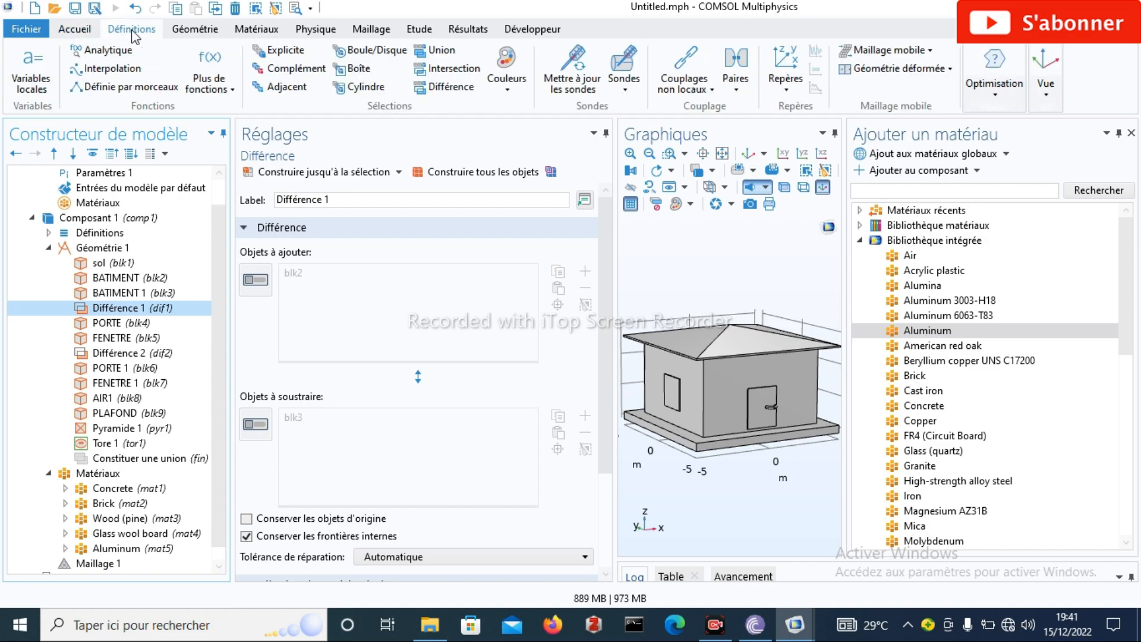
pyautogui.click(108, 51)
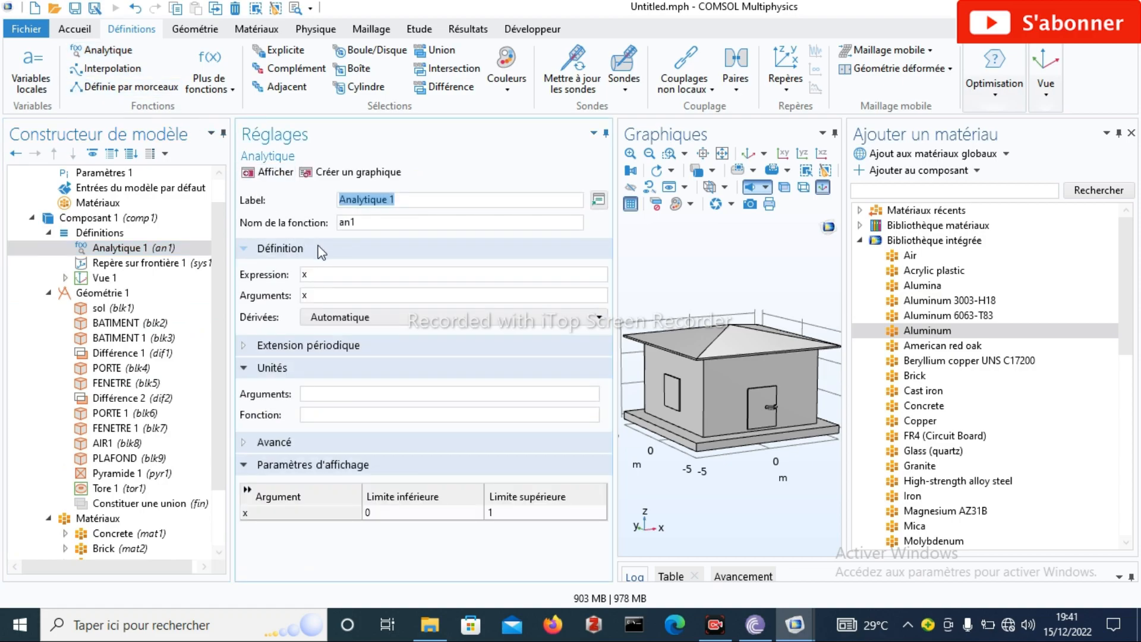
# Set the analytic function's expression to Tavg+dT*cos(2*pi*(t-14)/24)
pyautogui.click(308, 276)
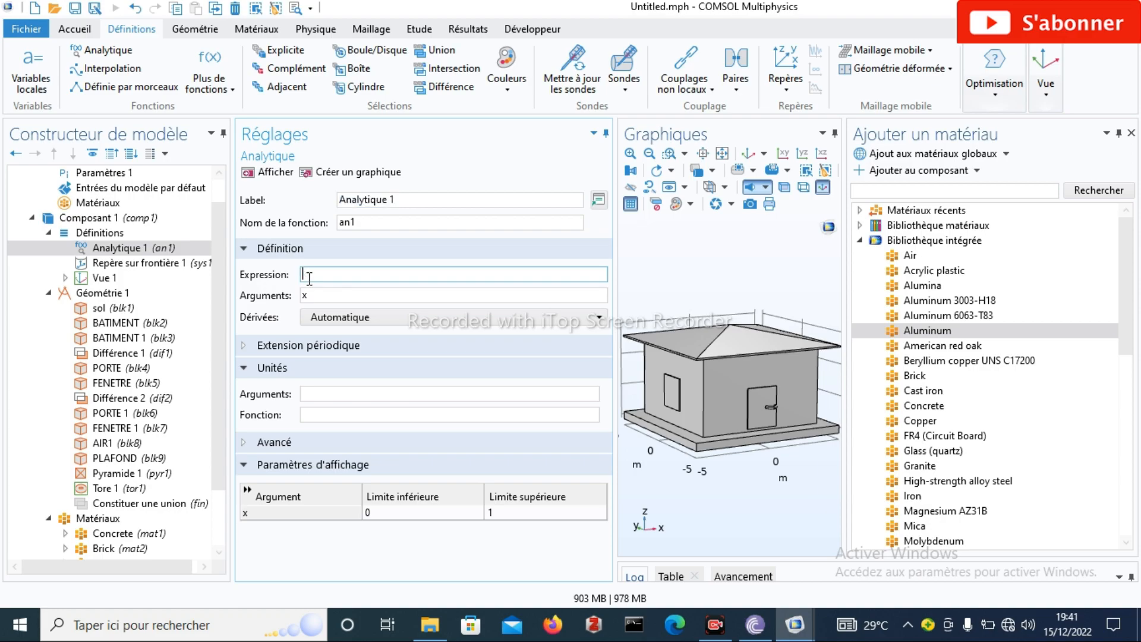
pyautogui.press('BackSpace')
pyautogui.write('T')
pyautogui.write('QV')
pyautogui.press('BackSpace')
pyautogui.press('BackSpace')
pyautogui.write('avg')
pyautogui.press('BackSpace')
pyautogui.press('BackSpace')
pyautogui.press('BackSpace')
pyautogui.press('BackSpace')
pyautogui.rightClick(315, 274)
pyautogui.click(357, 327)
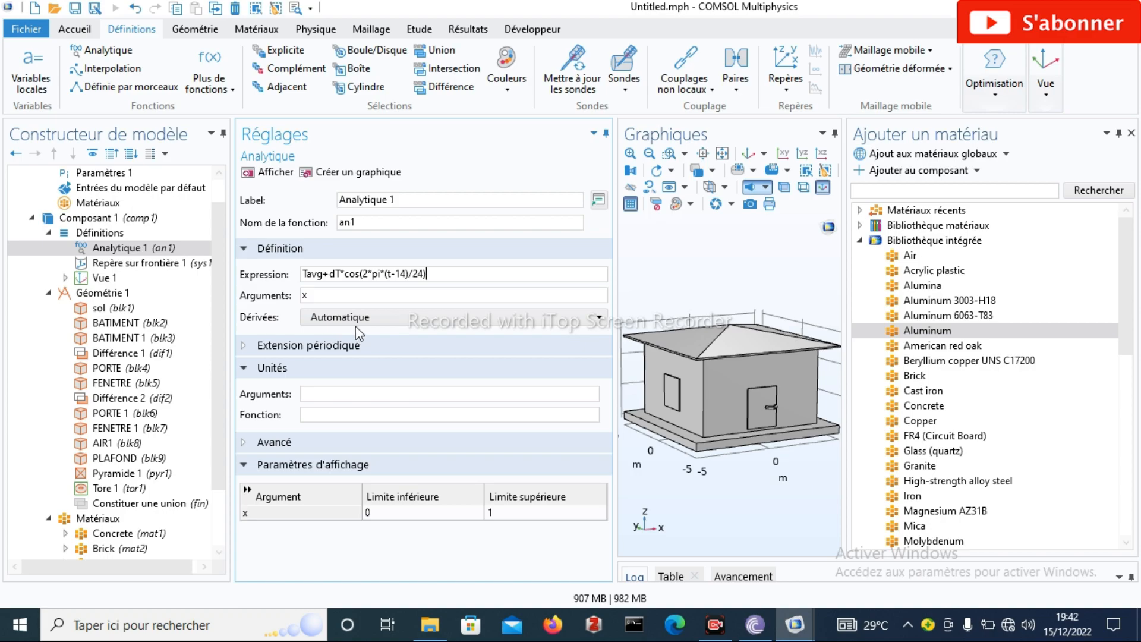
# Set the function's argument to t, with h as the argument unit and K as the function unit
pyautogui.click(317, 295)
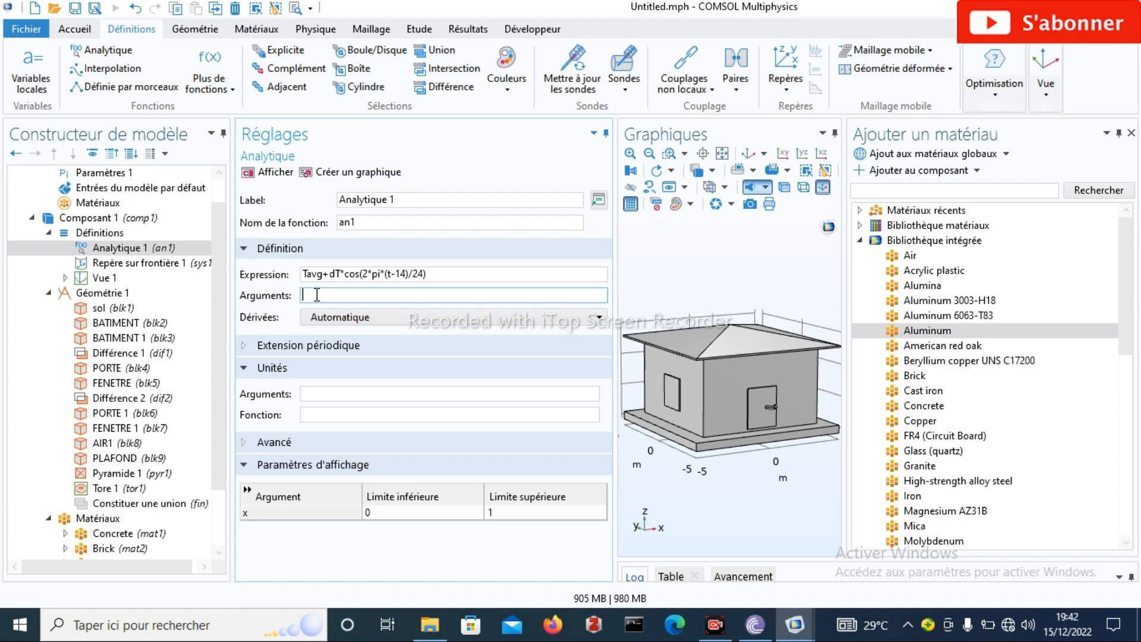
pyautogui.press('BackSpace')
pyautogui.write('t')
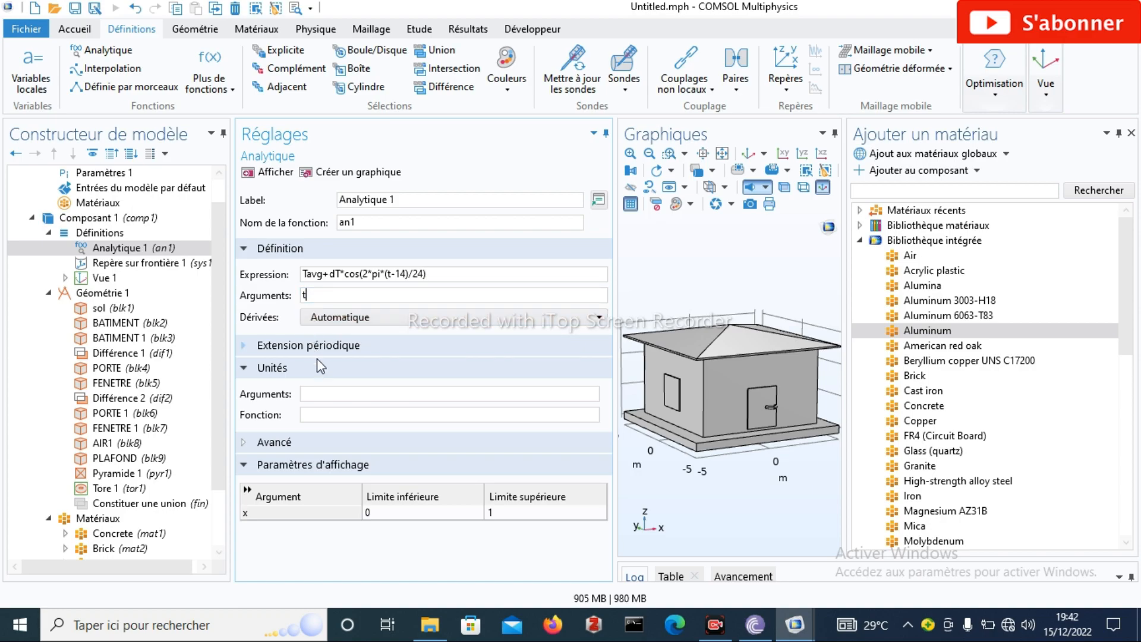
pyautogui.click(323, 391)
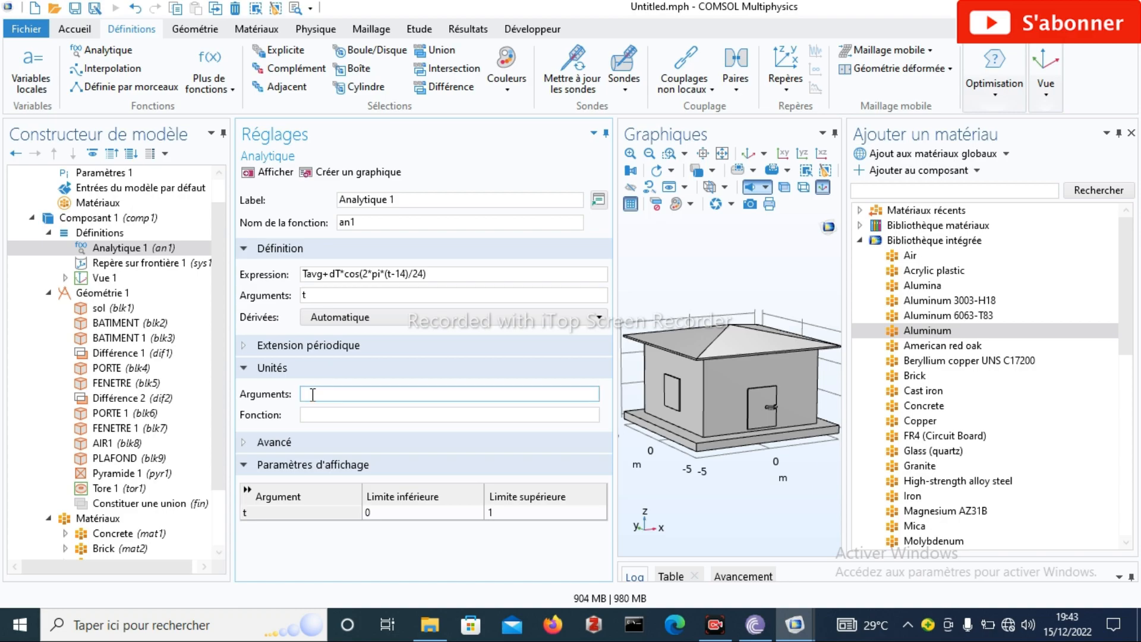
pyautogui.write('h')
pyautogui.click(308, 416)
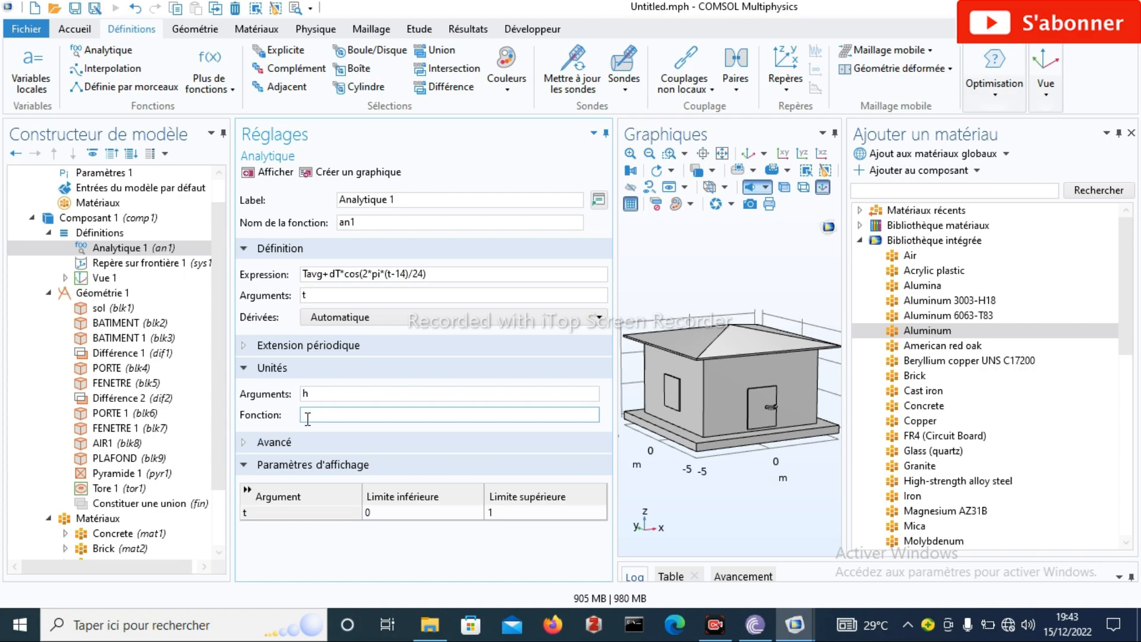
pyautogui.write('K')
# Set the upper plot limit of argument t to 24*3600 and try to plot the analytic function
pyautogui.click(503, 512)
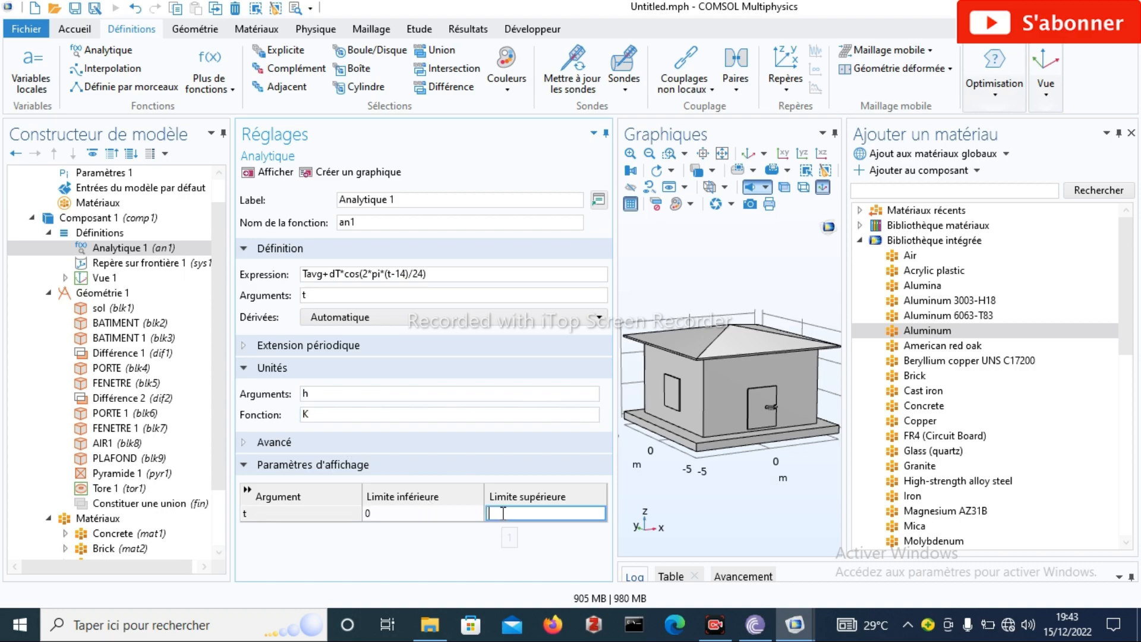
pyautogui.write('24*3600')
pyautogui.click(275, 174)
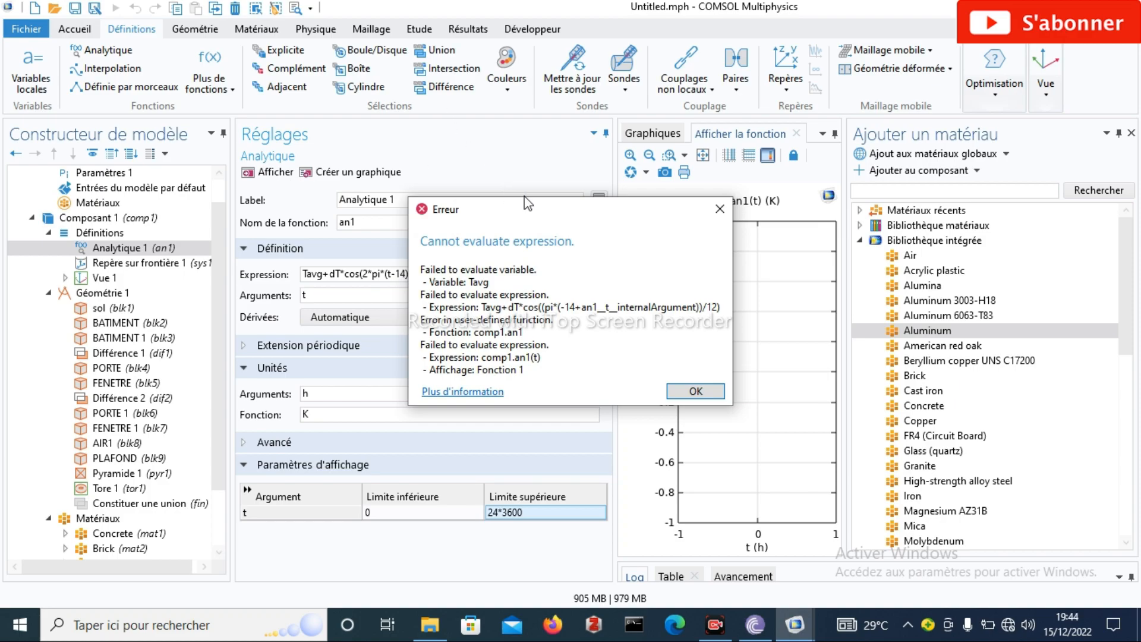
pyautogui.click(719, 209)
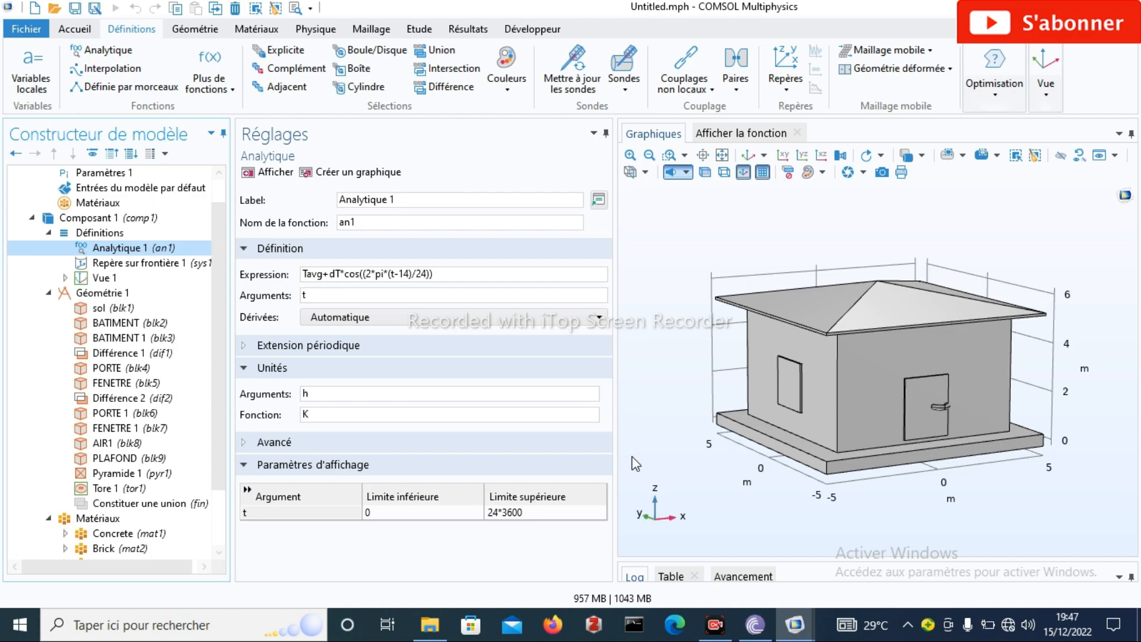
pyautogui.click(280, 173)
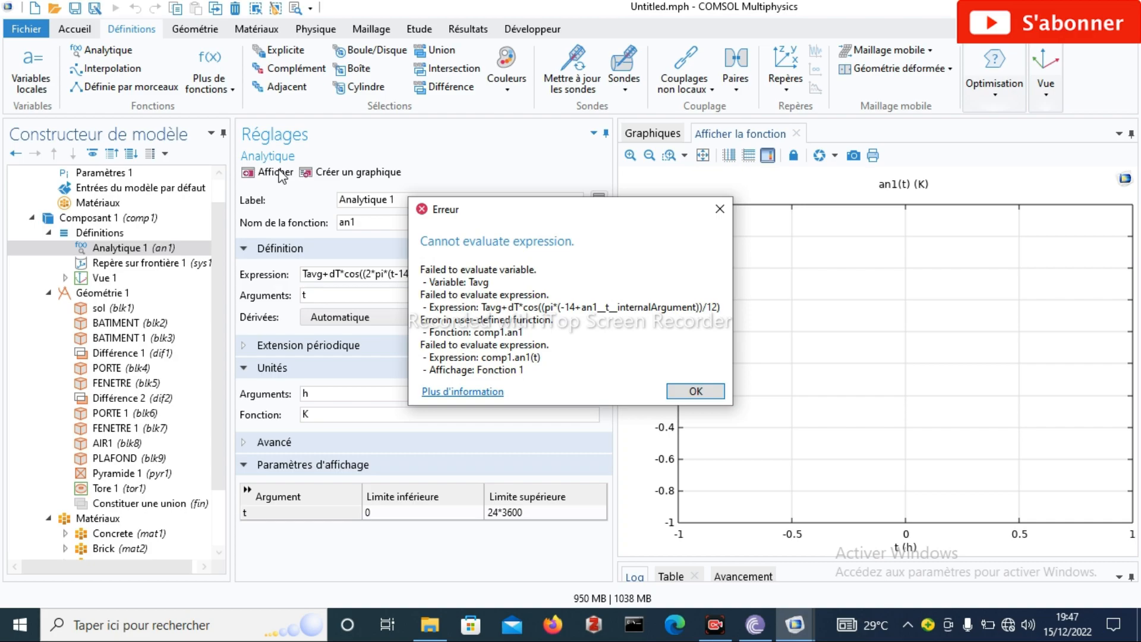
pyautogui.click(716, 207)
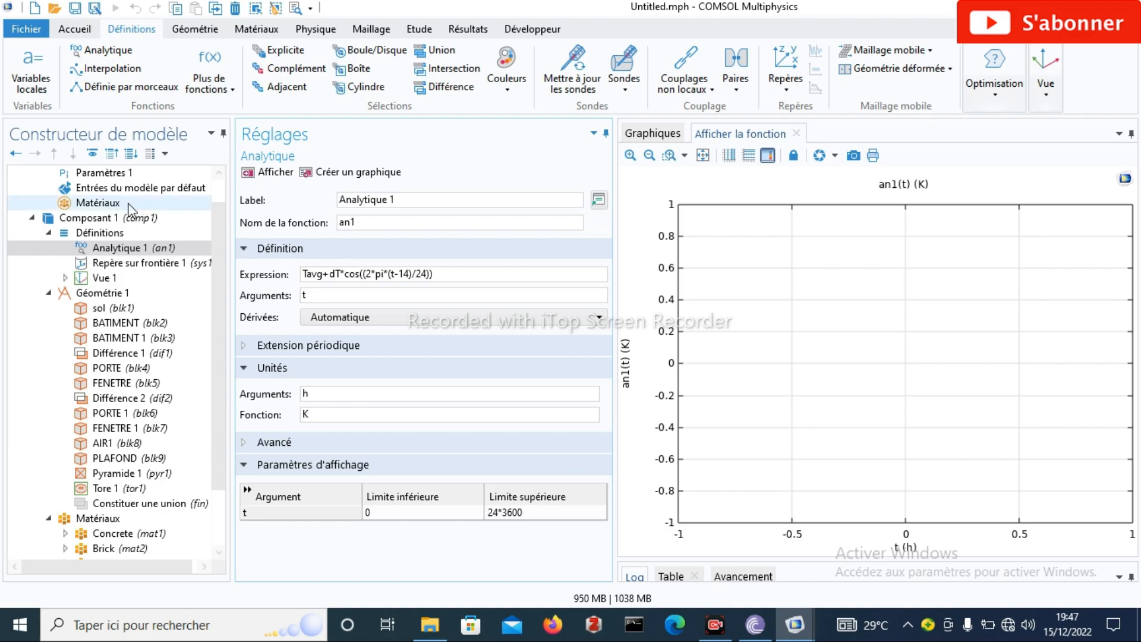
# Rename the global parameter tavg to Tavg and plot the analytic function again
pyautogui.click(114, 174)
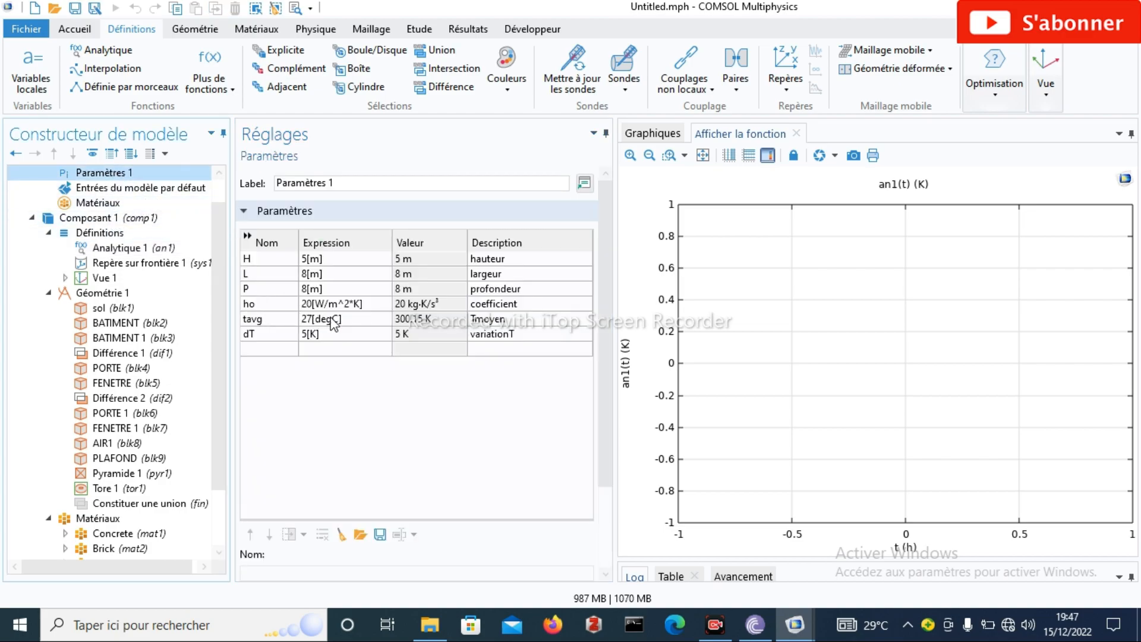
pyautogui.click(254, 321)
pyautogui.click(256, 320)
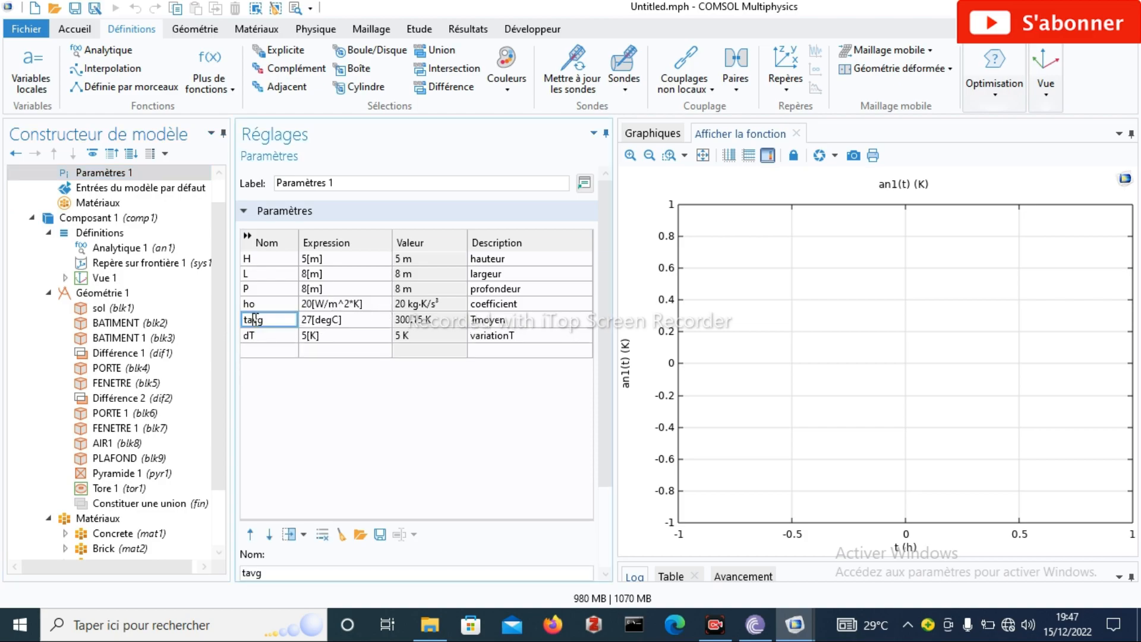
pyautogui.press('BackSpace')
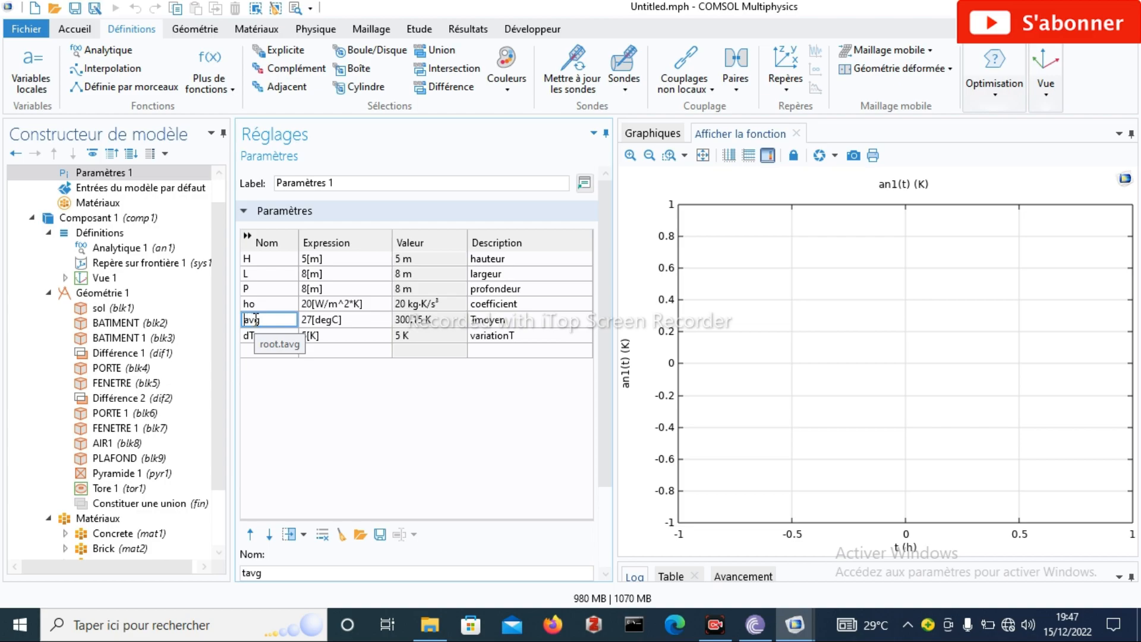
pyautogui.write('T')
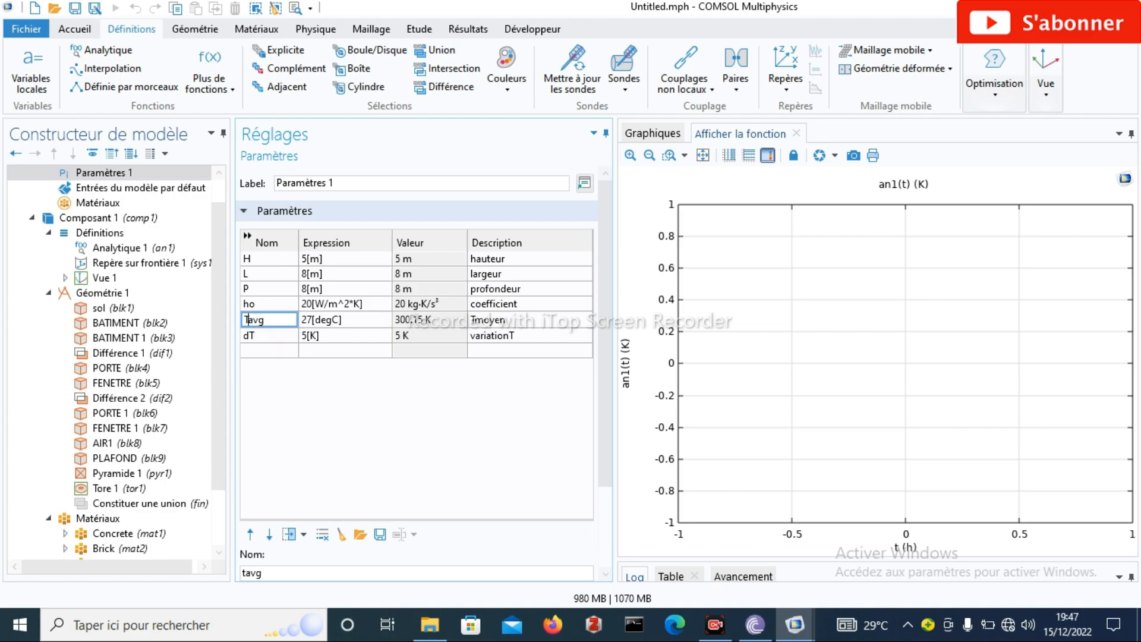
pyautogui.click(357, 392)
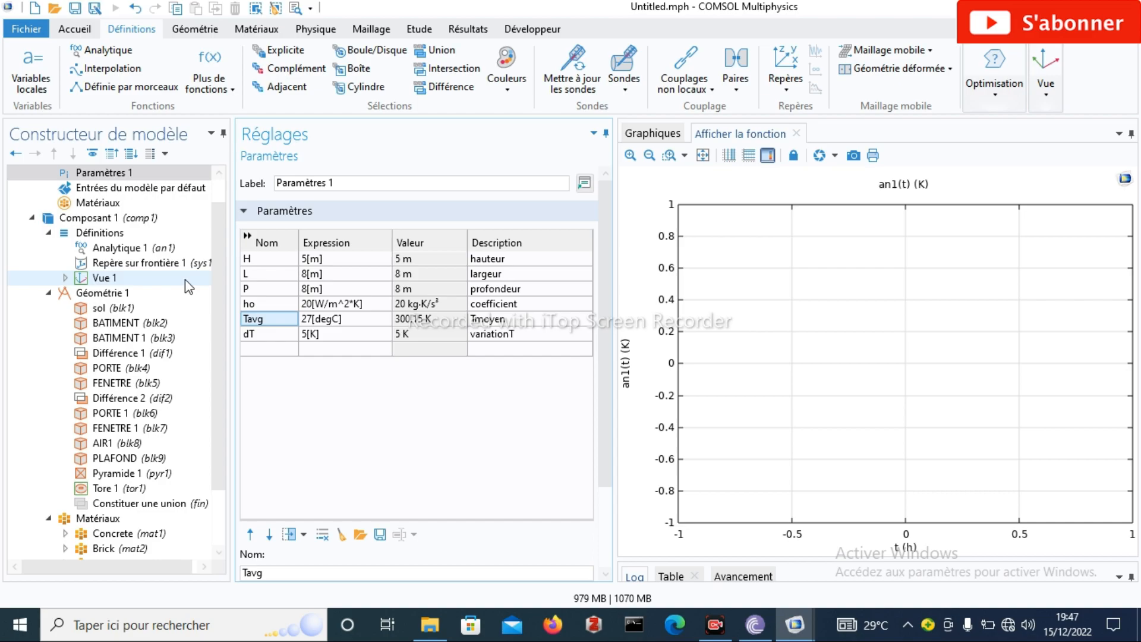
pyautogui.click(136, 247)
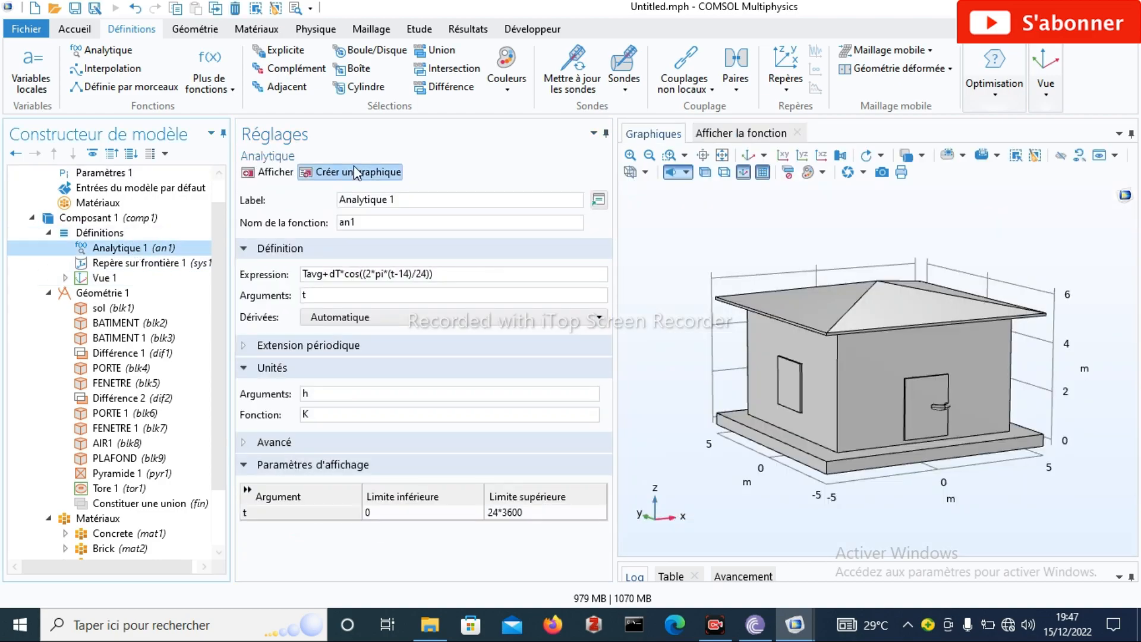
pyautogui.click(277, 170)
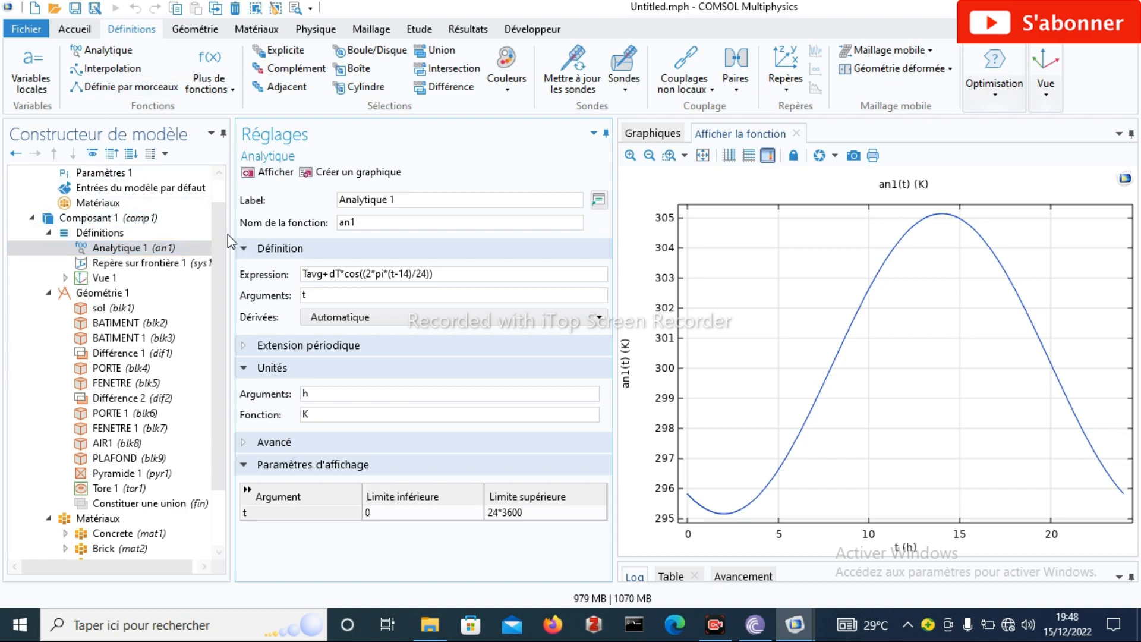
# Collapse the Géometrie 1 branch in the model tree
pyautogui.moveTo(216, 238); pyautogui.dragTo(216, 192)
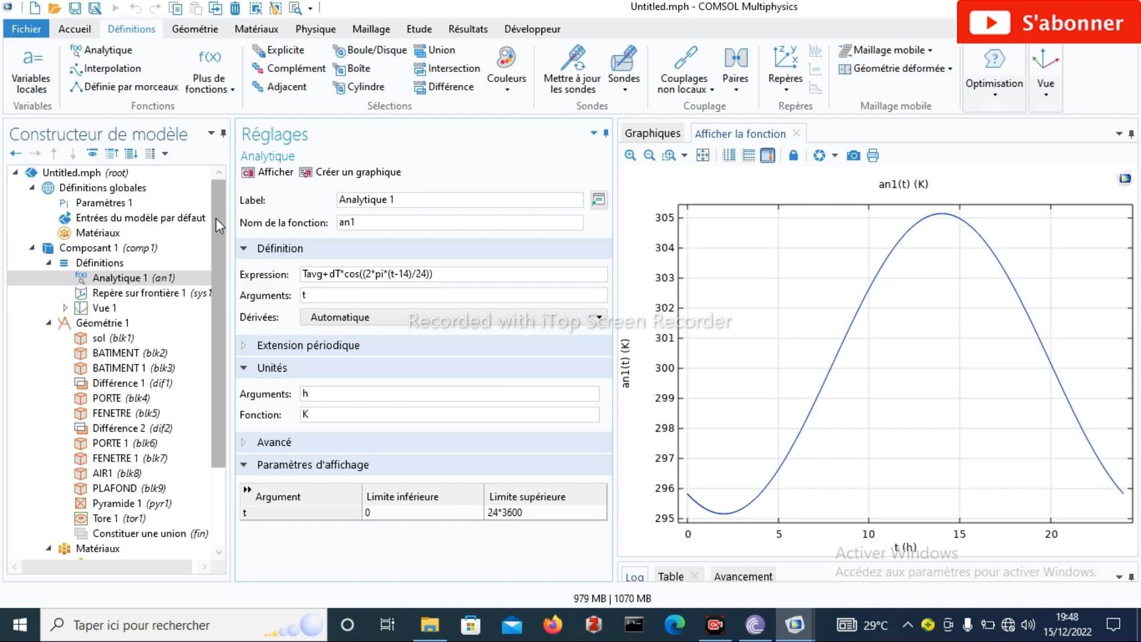
pyautogui.scroll(-1, 214, 238)
pyautogui.scroll(1, 211, 230)
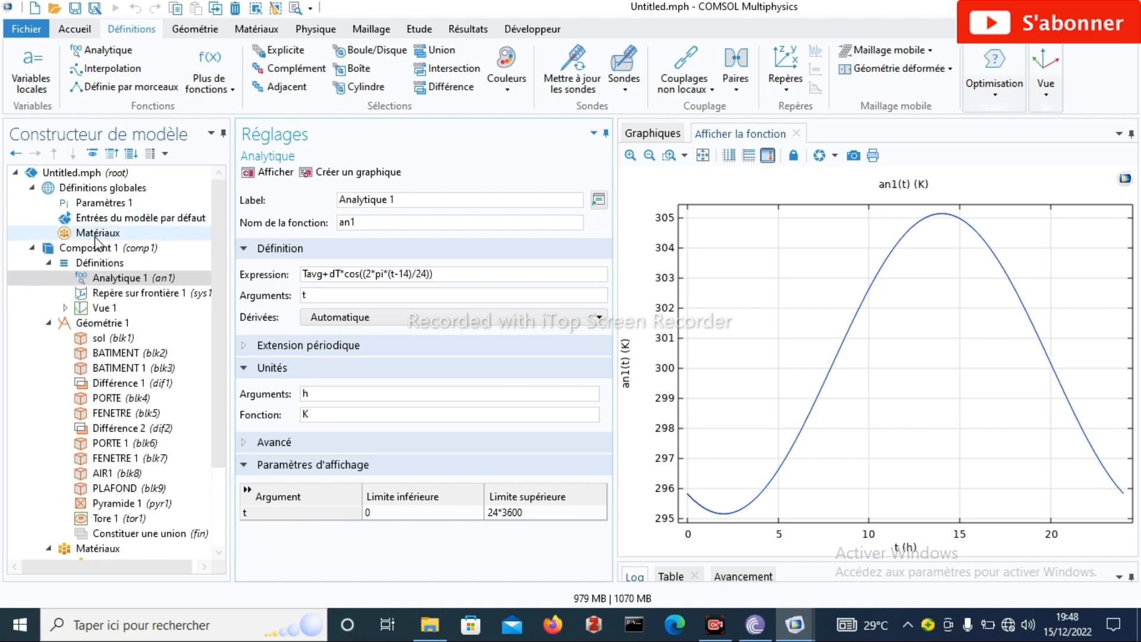
pyautogui.click(49, 323)
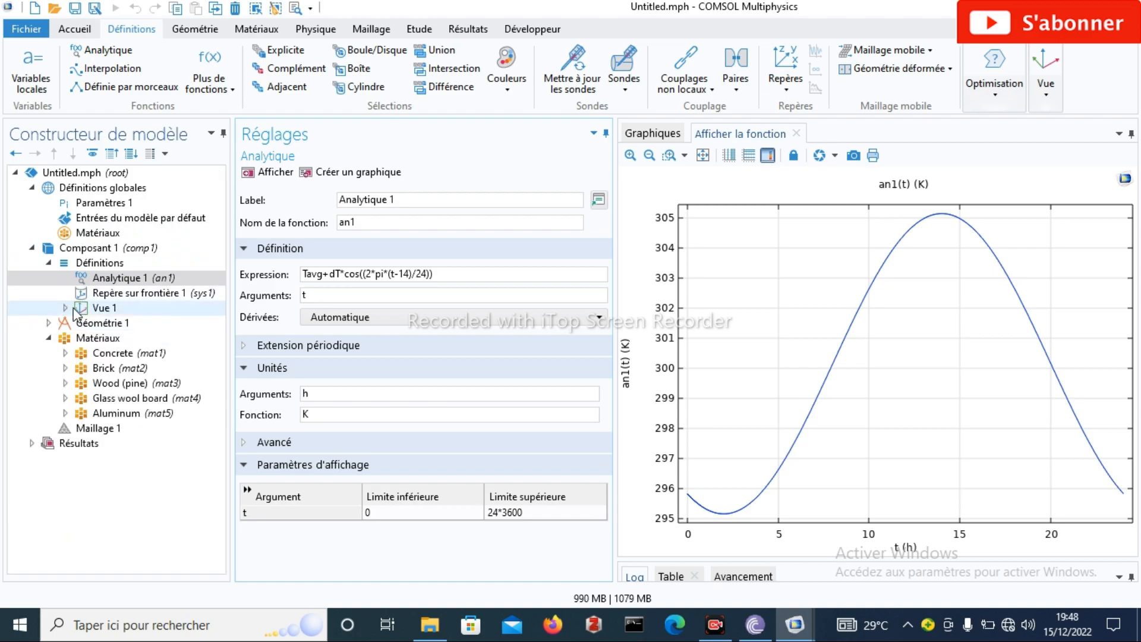
pyautogui.click(65, 308)
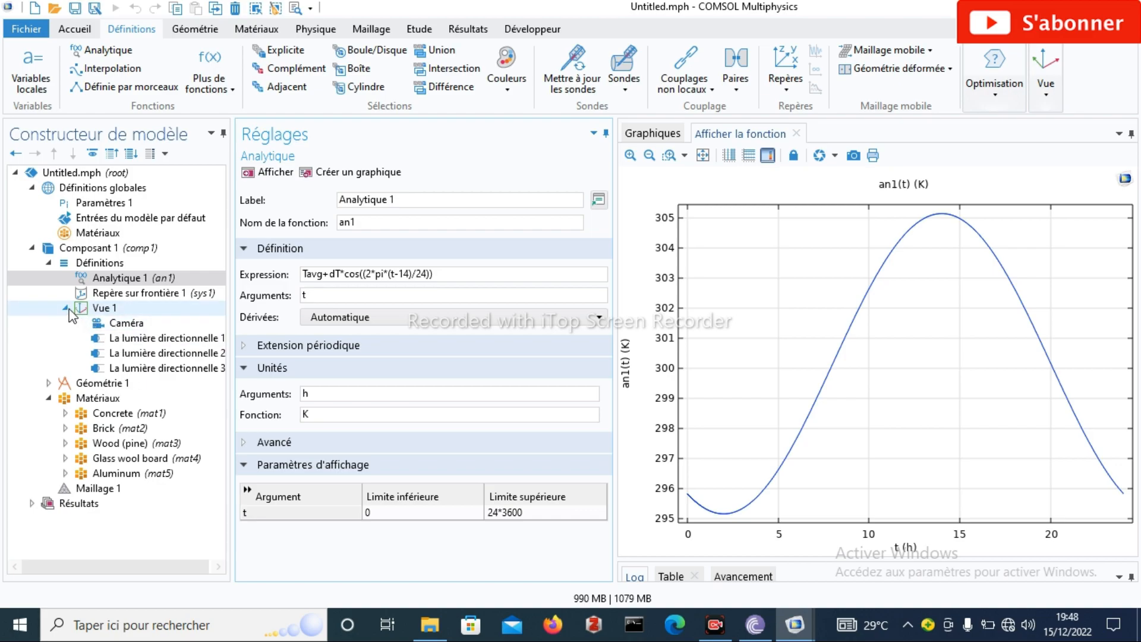
pyautogui.click(65, 307)
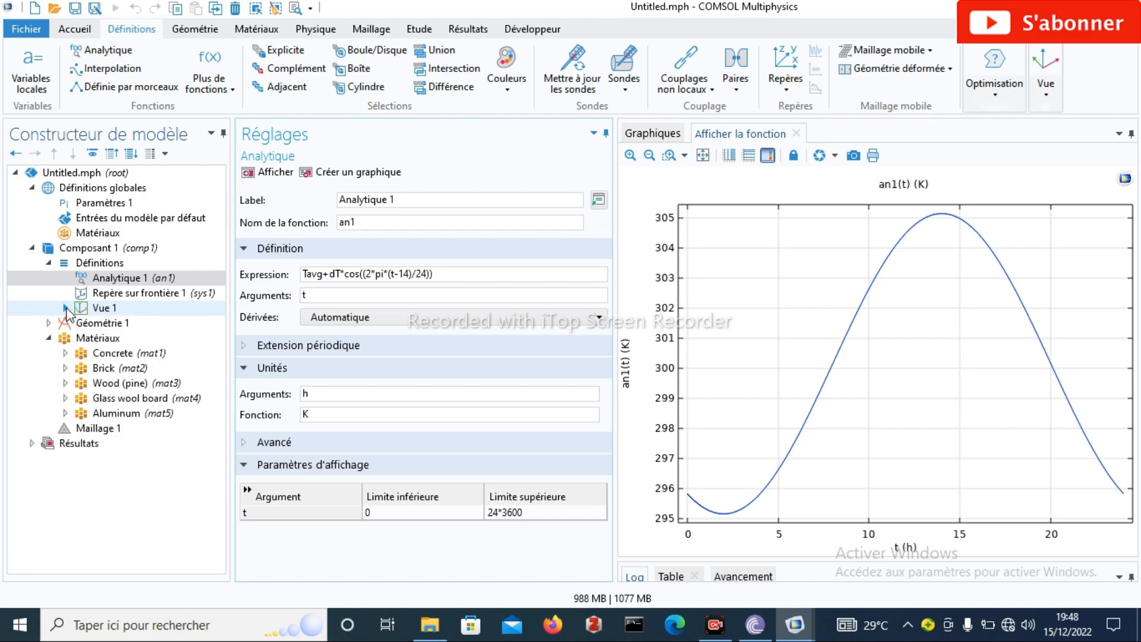
# Add ambient properties to the component's shared properties and set their ambient data to Données météorologiques
pyautogui.click(77, 265)
pyautogui.rightClick(77, 265)
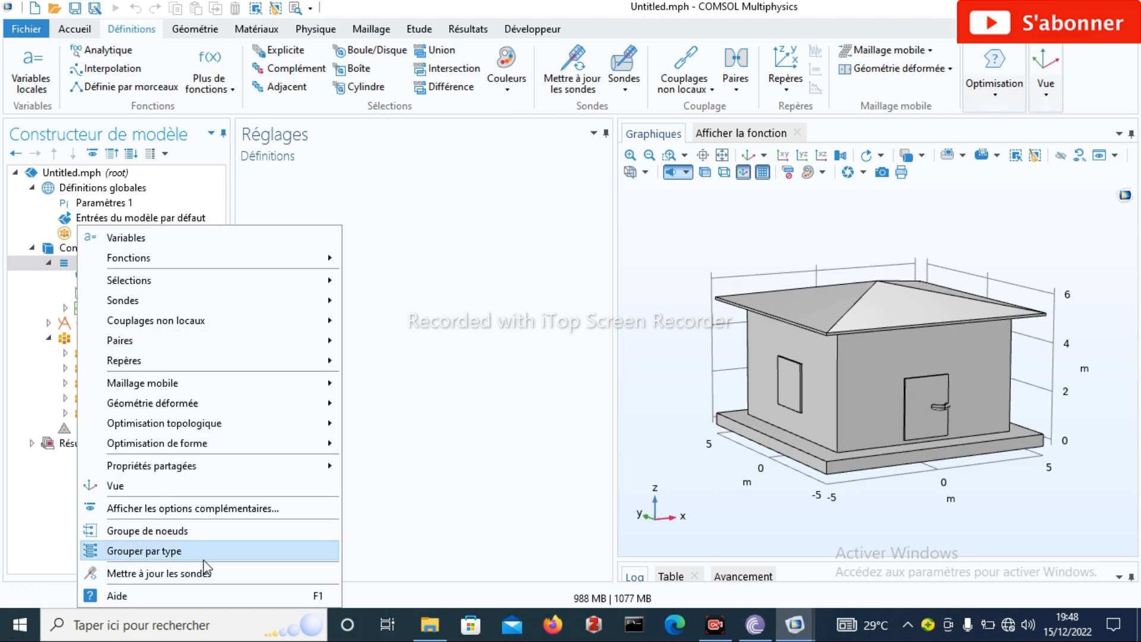
pyautogui.moveTo(189, 469)
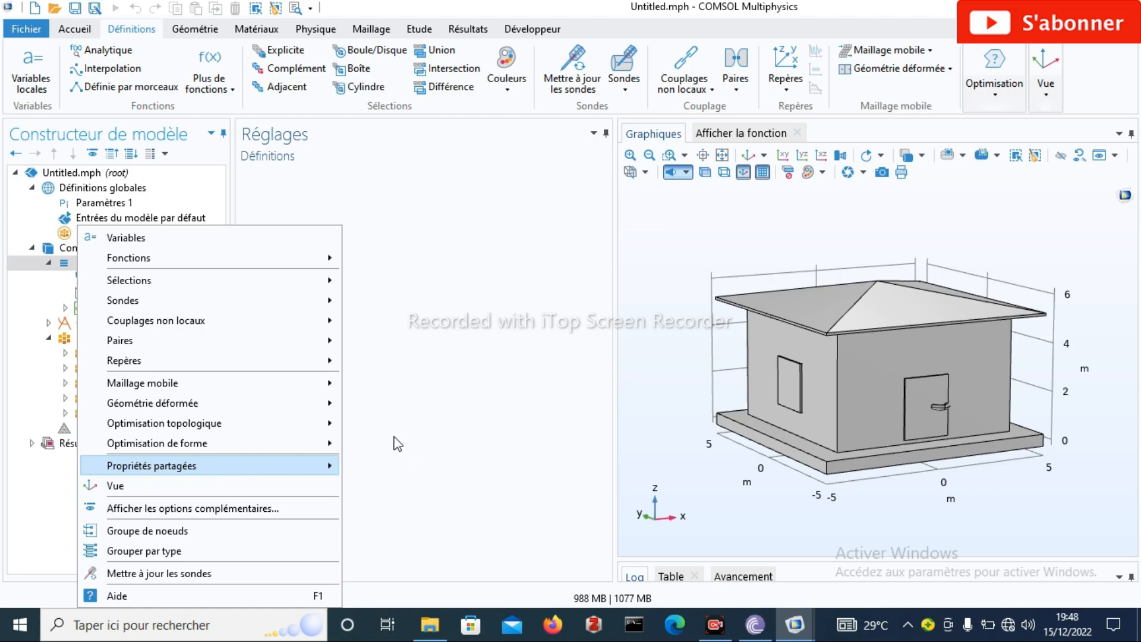
pyautogui.moveTo(297, 443)
pyautogui.moveTo(332, 469)
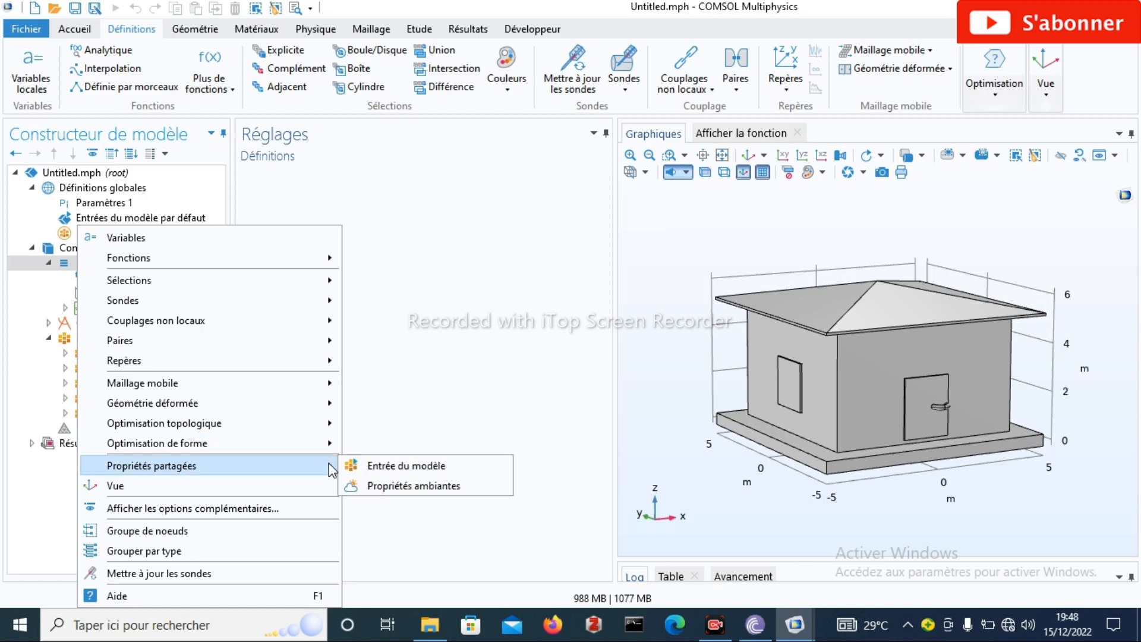
pyautogui.click(380, 489)
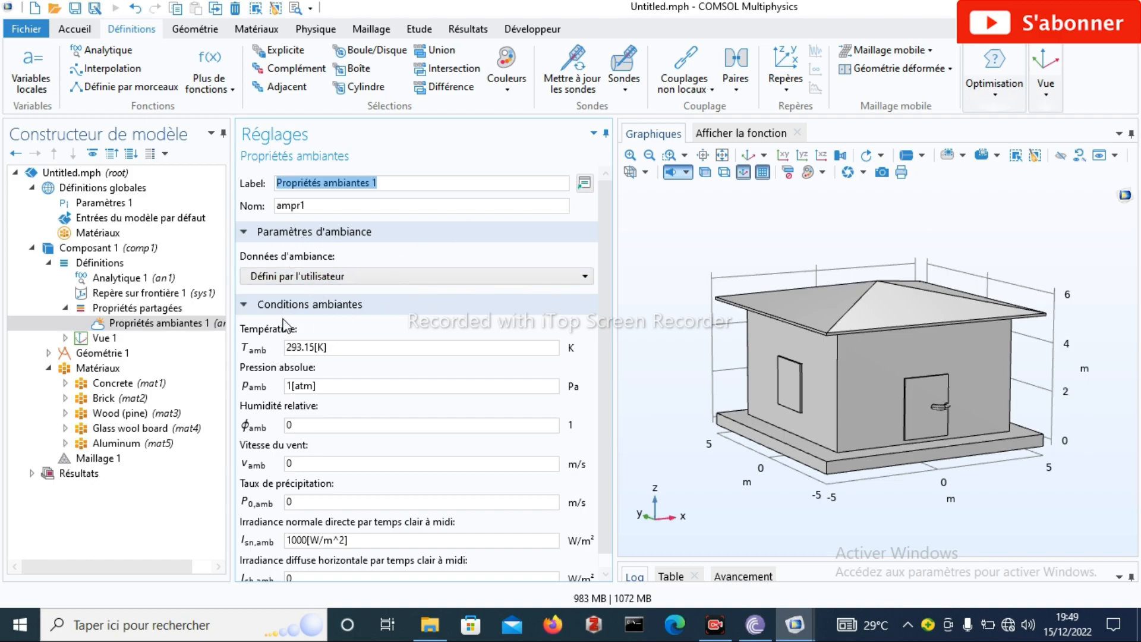
pyautogui.click(580, 278)
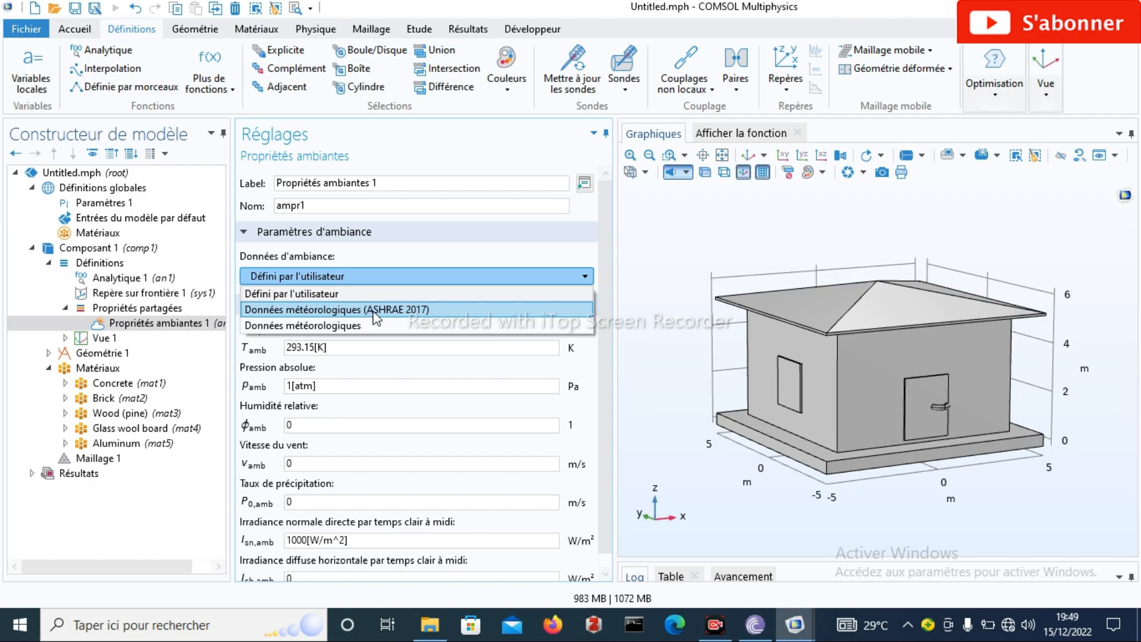
pyautogui.click(338, 326)
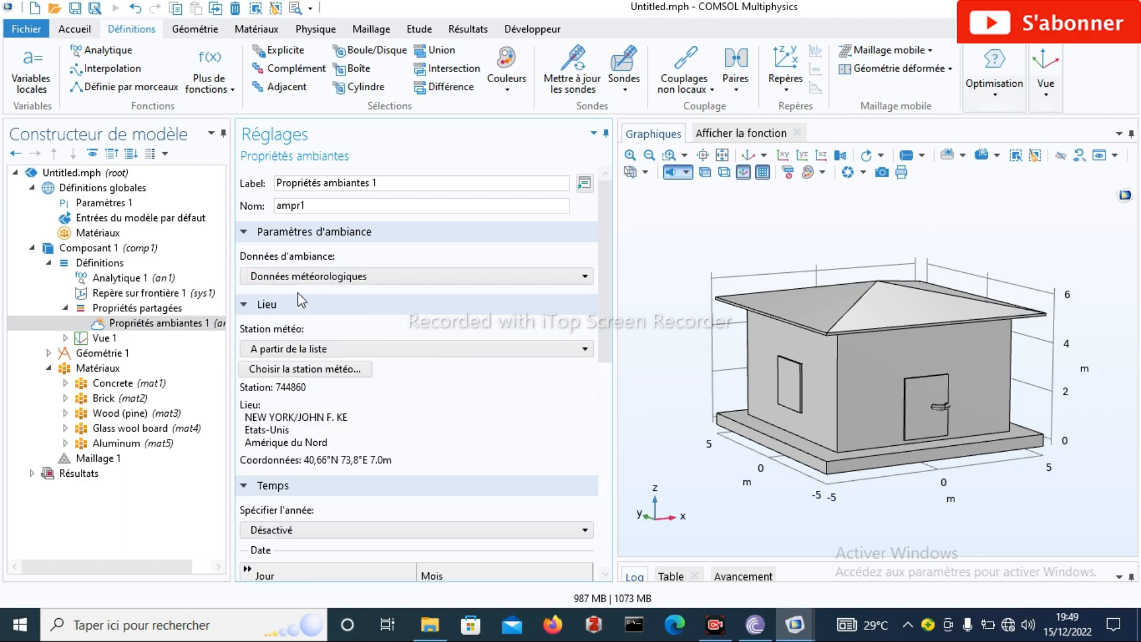
# Choose ANTANANARIVO/IVATO (670830) in Madagascar, Afrique, as the weather station for the ambient properties
pyautogui.click(324, 369)
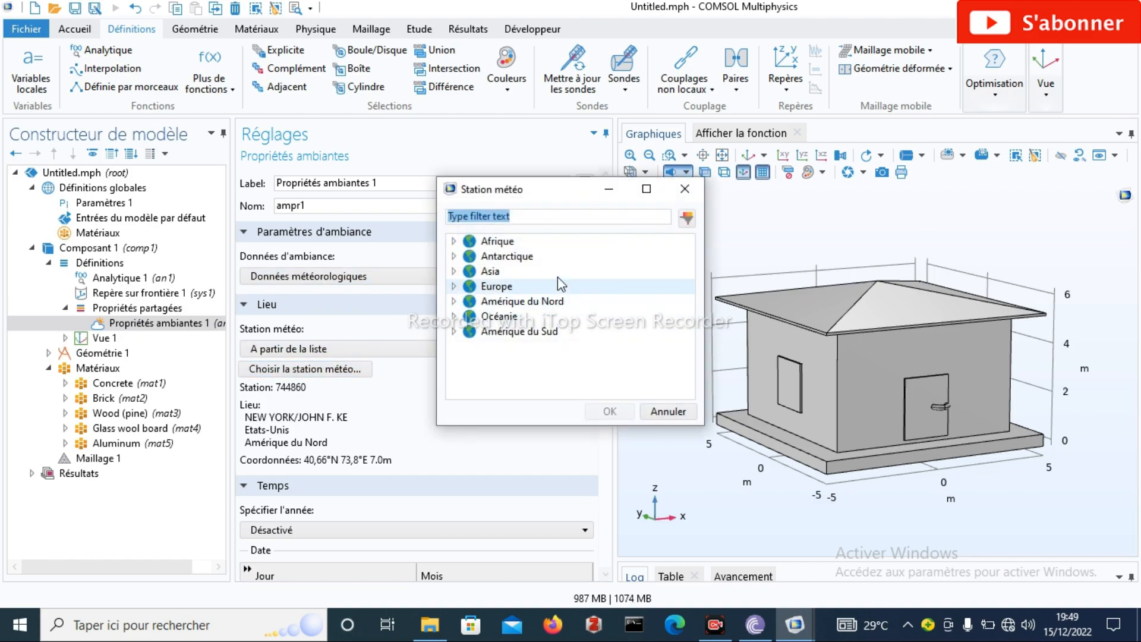
pyautogui.click(454, 241)
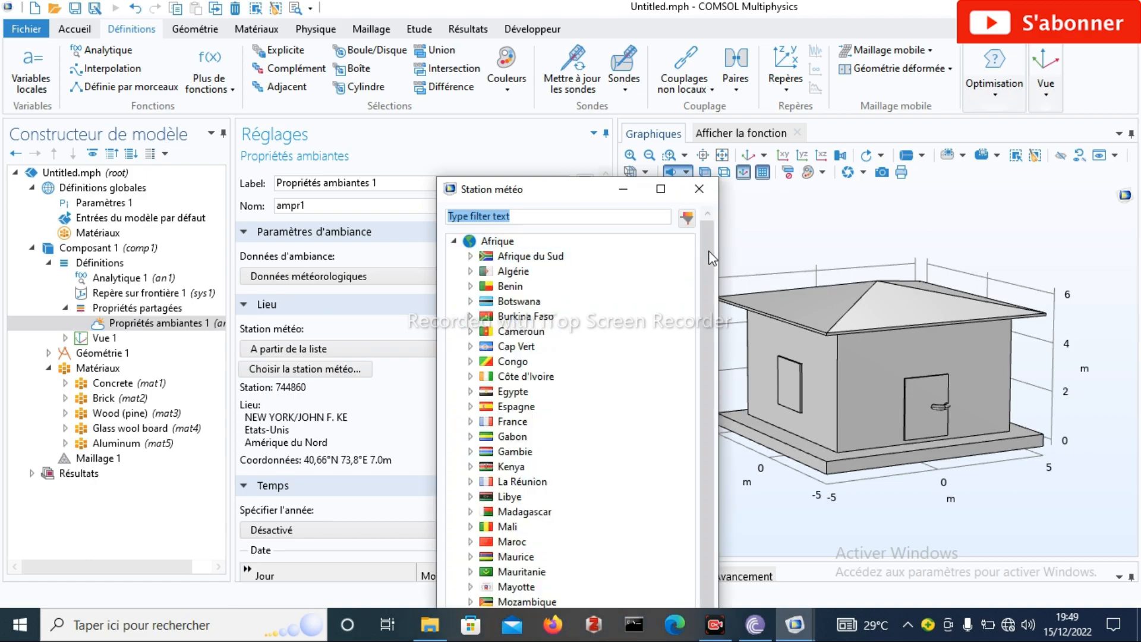
pyautogui.moveTo(708, 252); pyautogui.dragTo(696, 401)
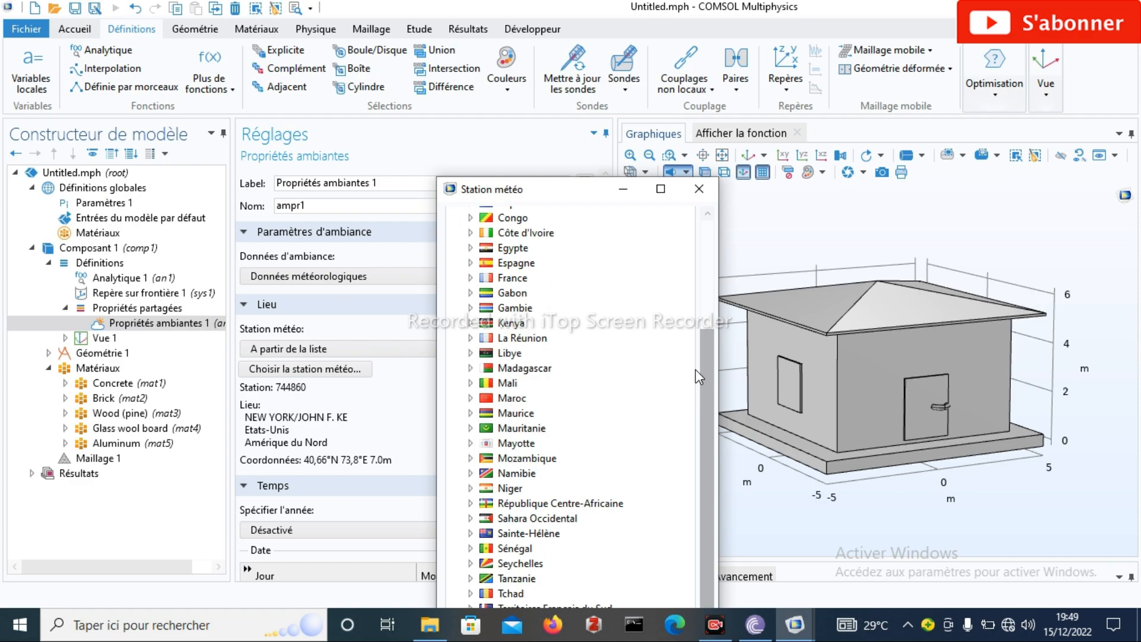
pyautogui.moveTo(695, 369); pyautogui.dragTo(711, 390)
pyautogui.moveTo(712, 377); pyautogui.dragTo(706, 406)
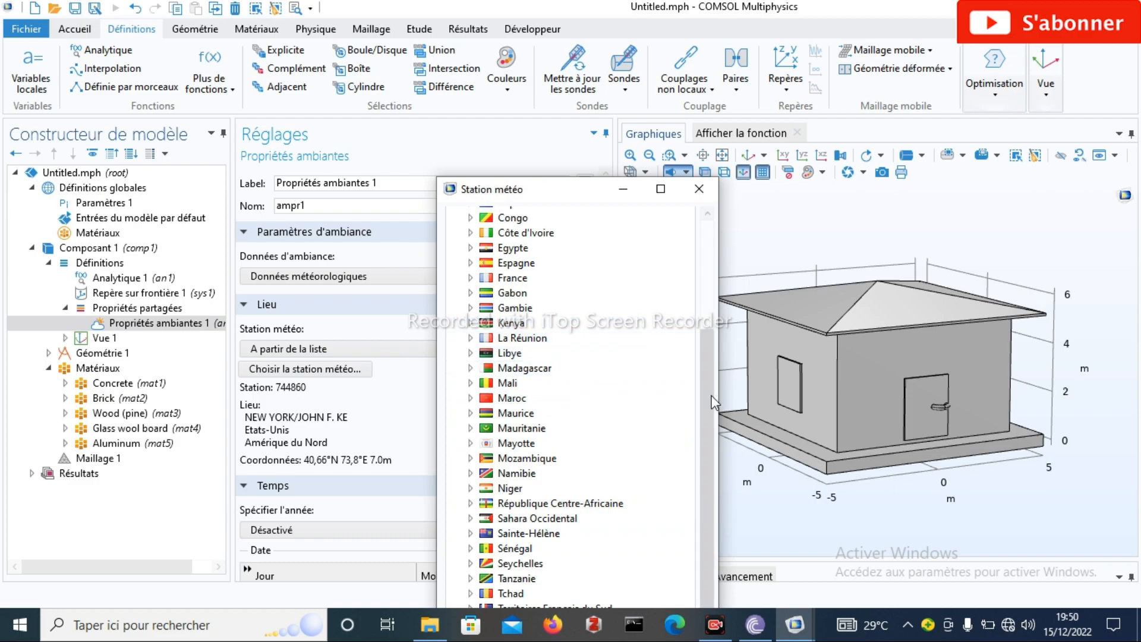
pyautogui.moveTo(711, 395); pyautogui.dragTo(688, 442)
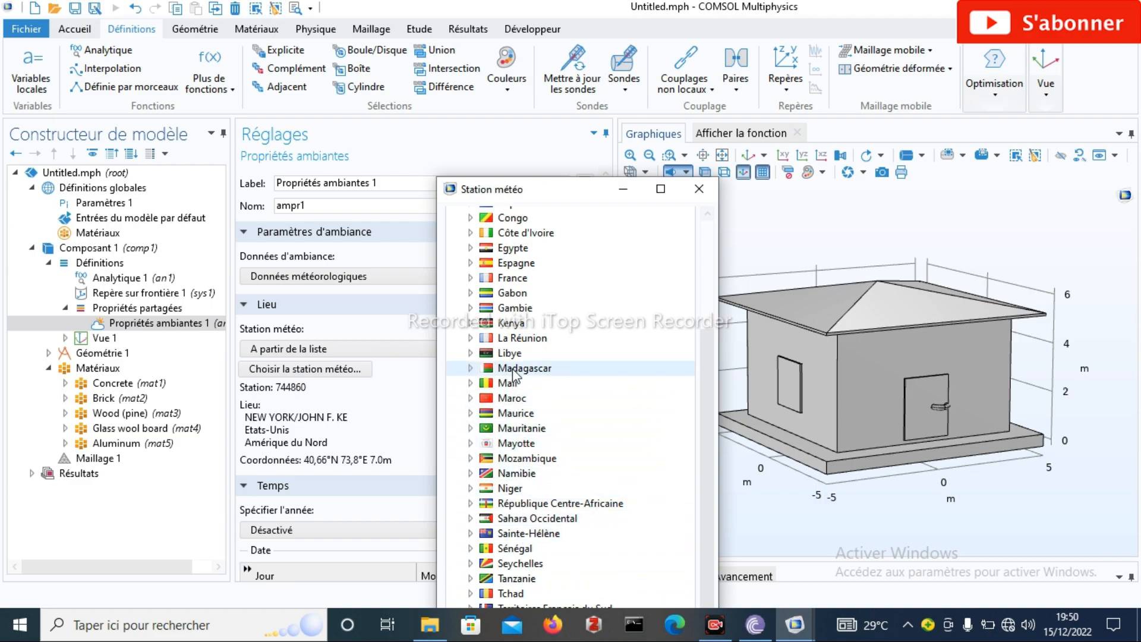
pyautogui.click(469, 370)
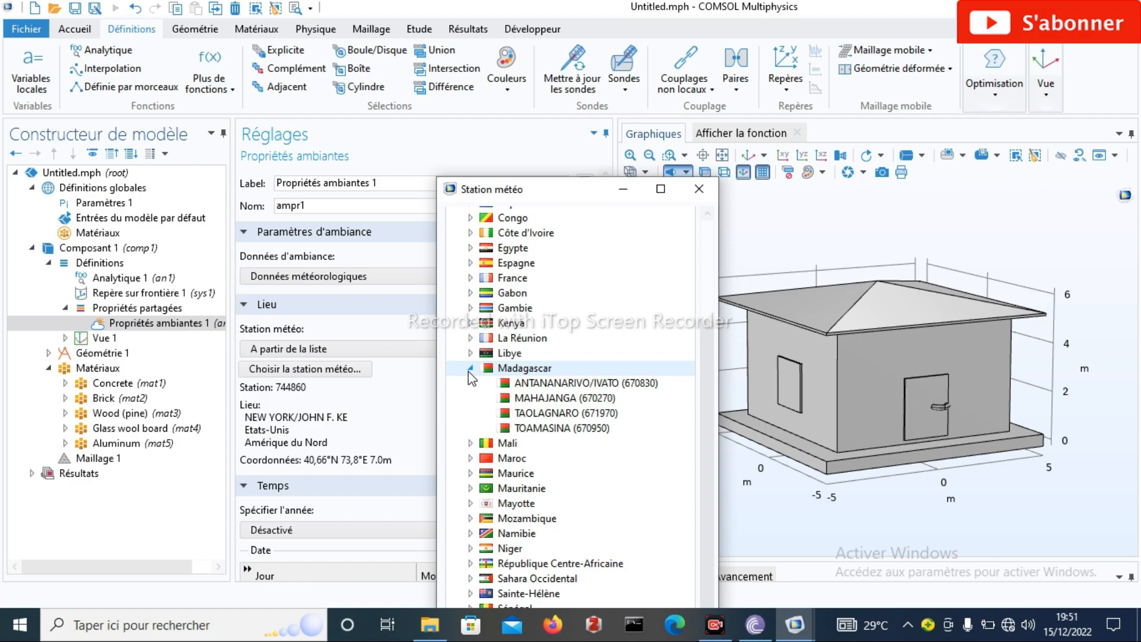
pyautogui.doubleClick(549, 384)
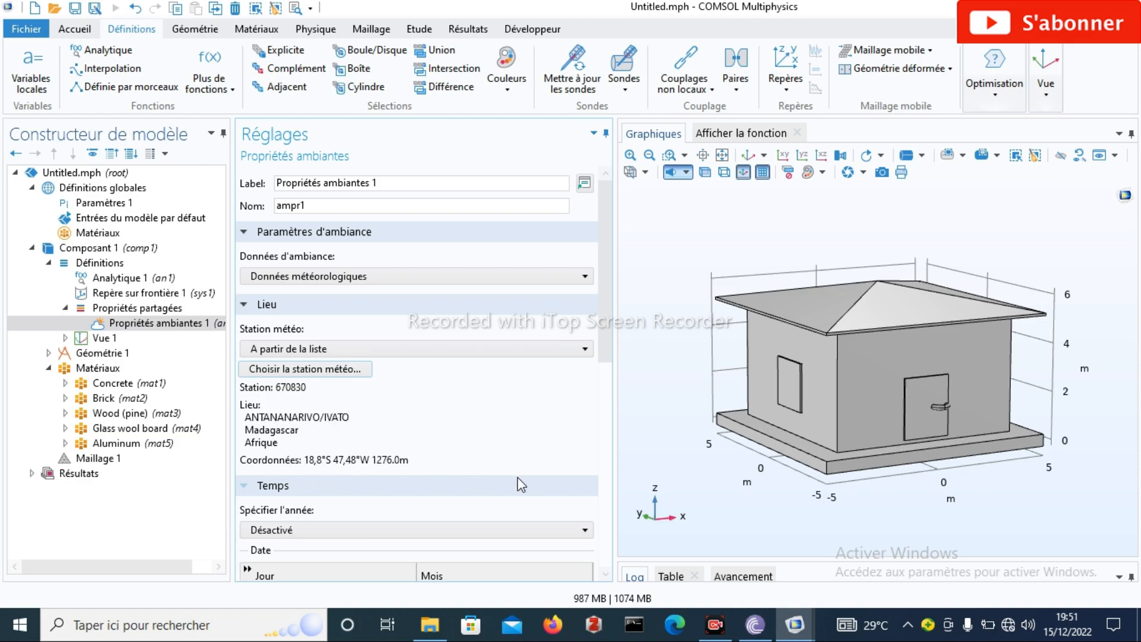
# Activate the year specification for the ambient properties and set the date to day 15, month 12, year 2022
pyautogui.moveTo(609, 304); pyautogui.dragTo(601, 388)
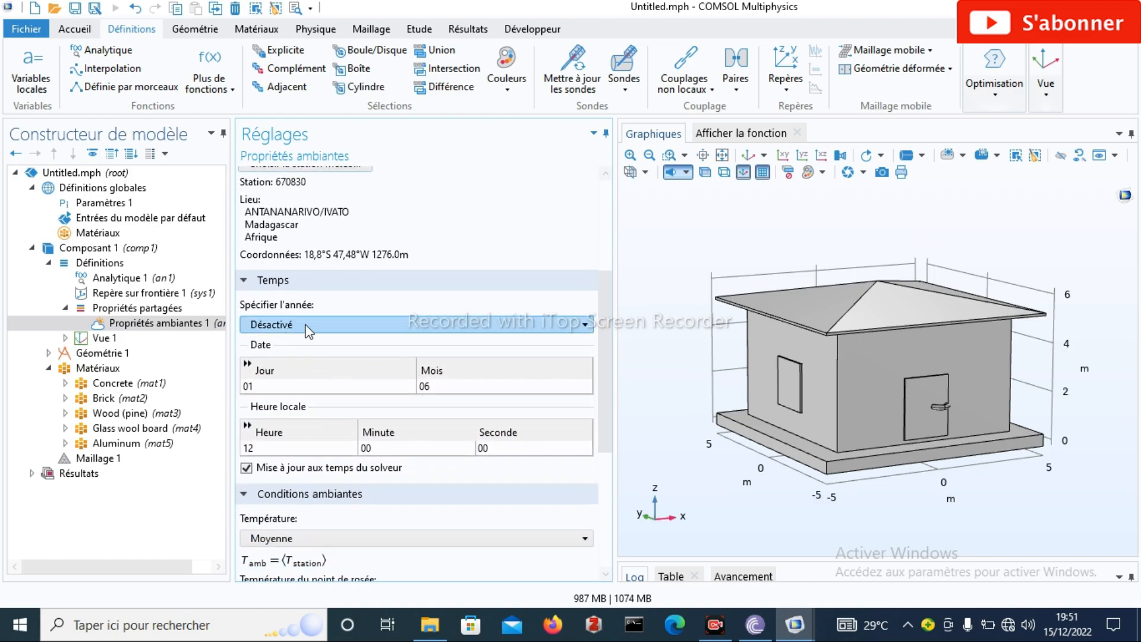
pyautogui.click(587, 330)
pyautogui.click(429, 342)
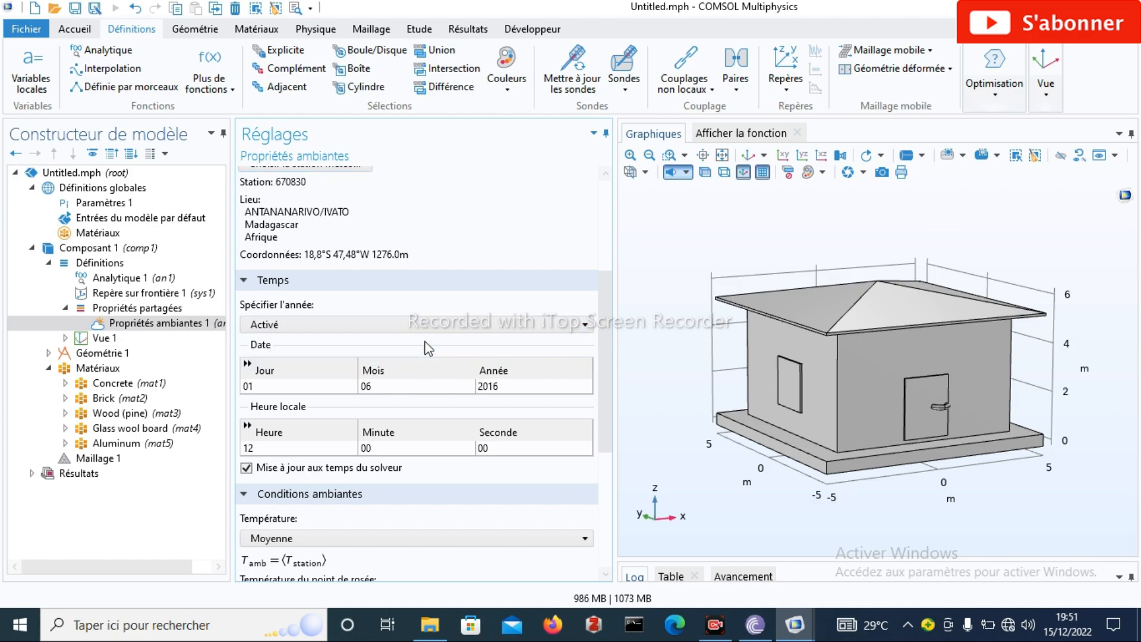
pyautogui.click(260, 387)
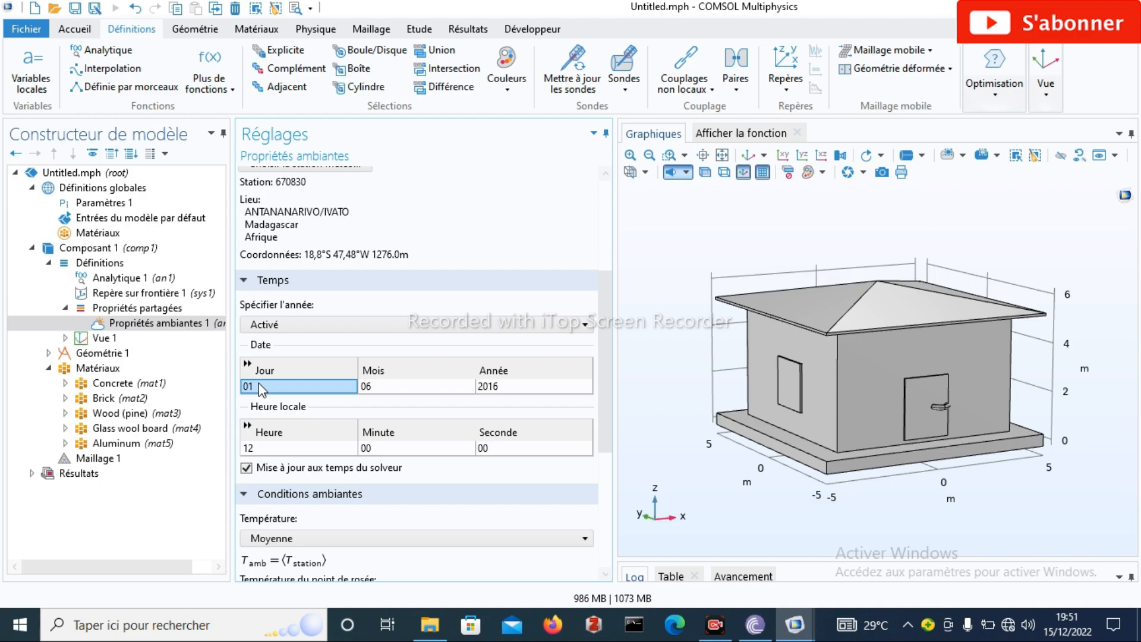
pyautogui.click(275, 387)
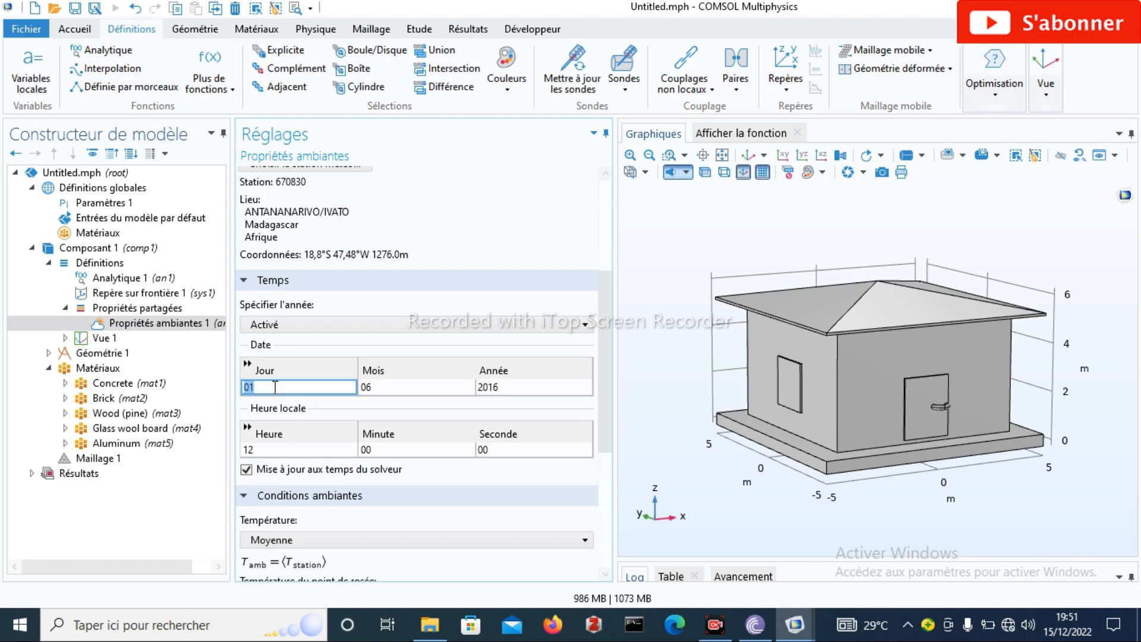
pyautogui.press('BackSpace')
pyautogui.write('15')
pyautogui.click(372, 386)
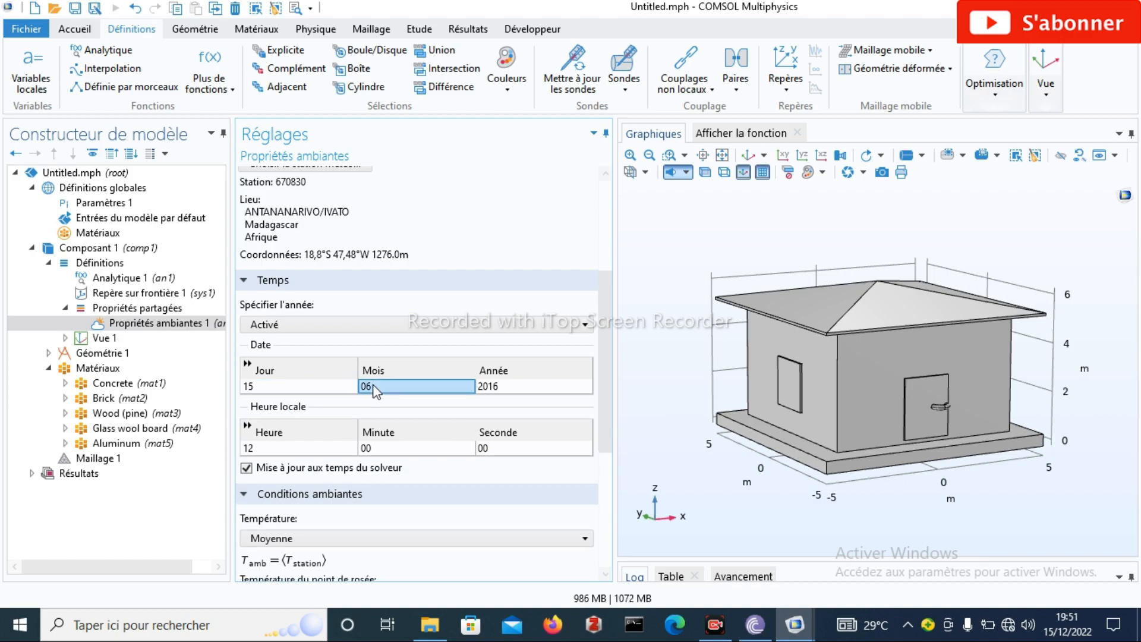
pyautogui.write('12')
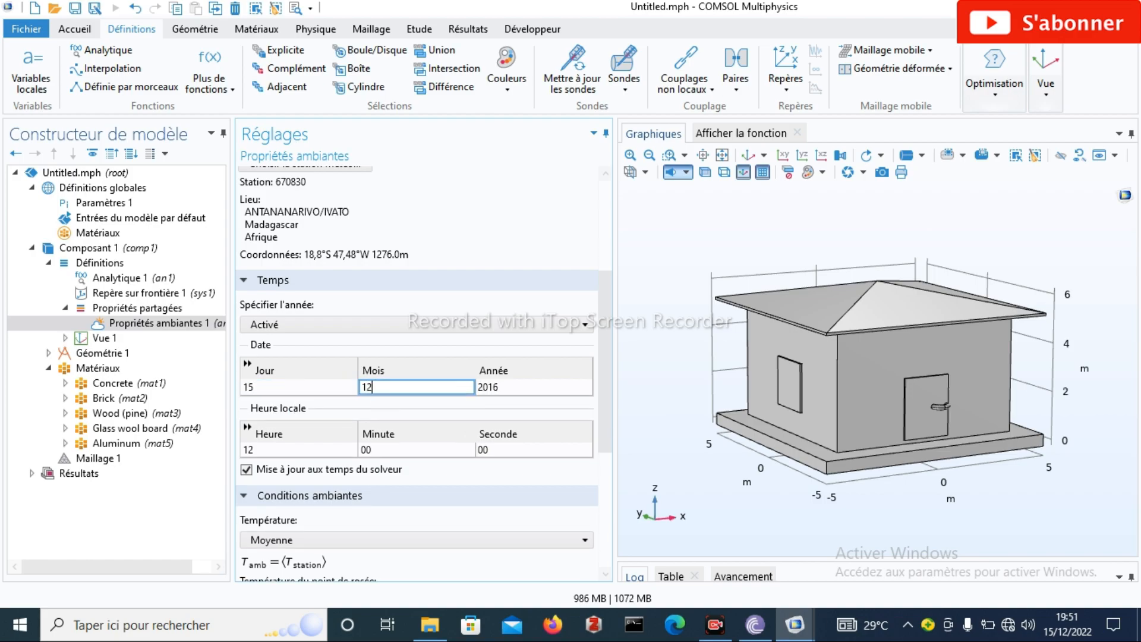
pyautogui.click(502, 386)
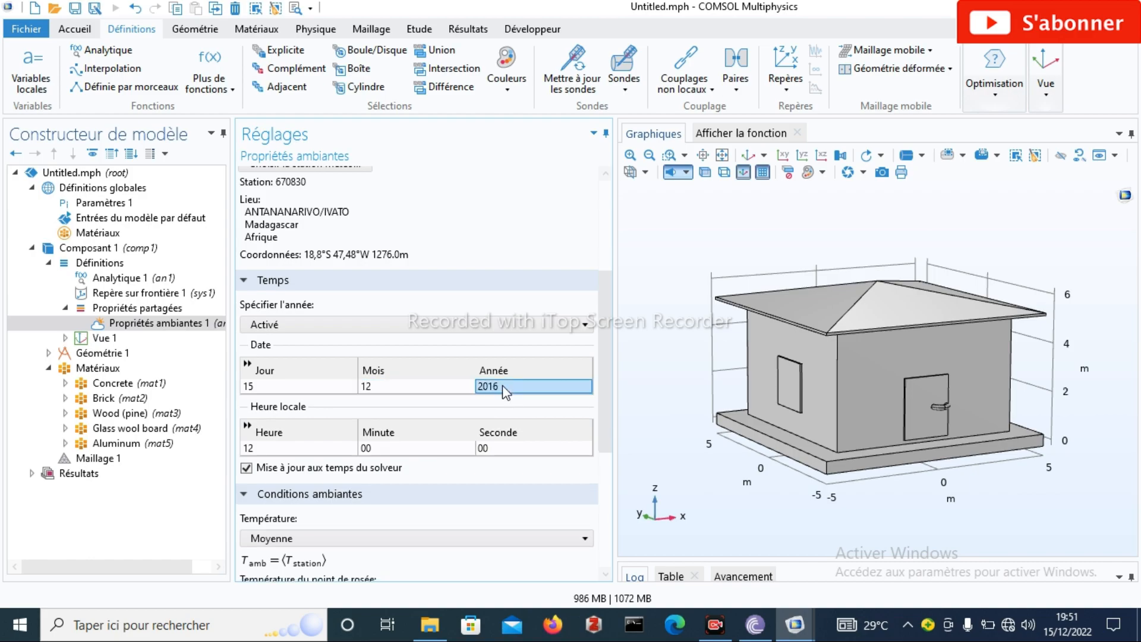
pyautogui.write('22')
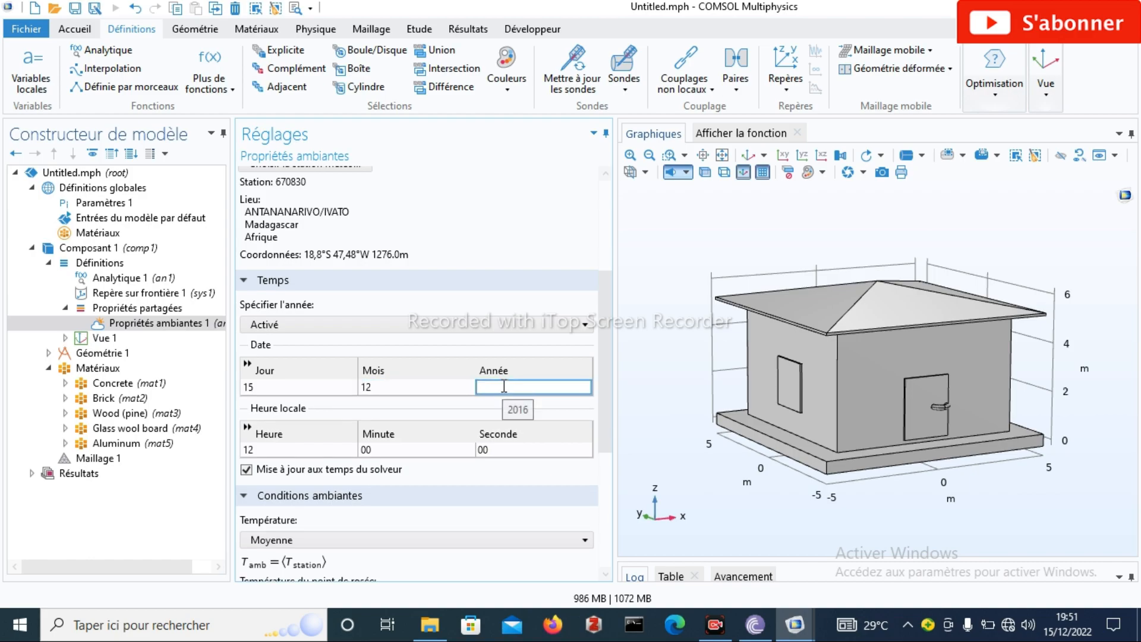
pyautogui.press('BackSpace')
pyautogui.write('022')
# Set the local time of the ambient properties to hour 14 and review the ambient conditions
pyautogui.click(275, 449)
pyautogui.press('BackSpace')
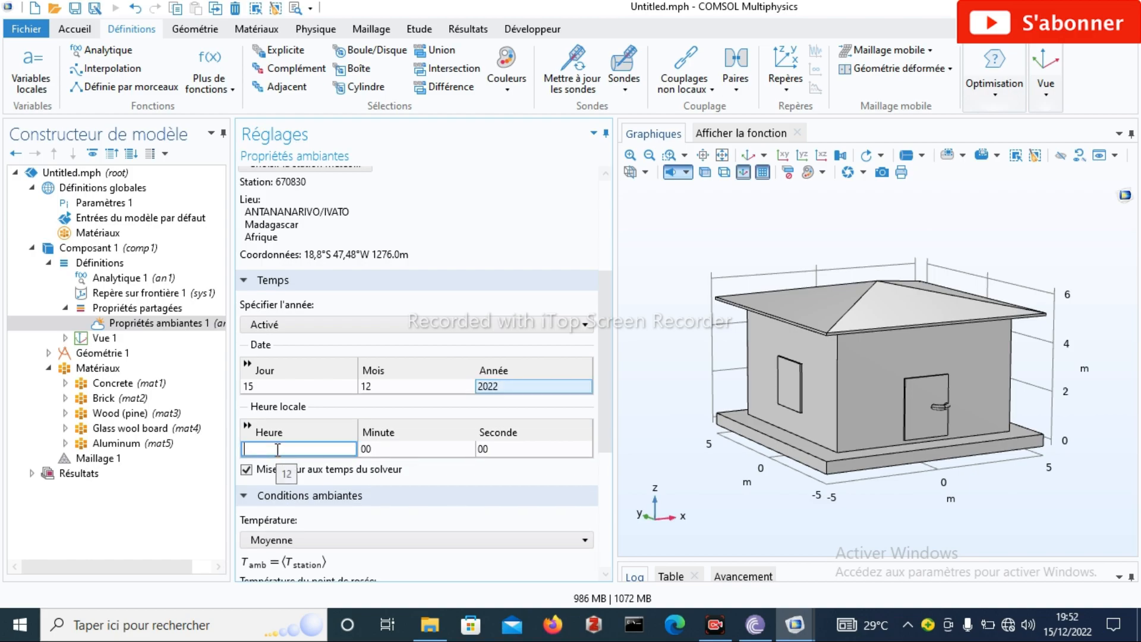
pyautogui.write('14')
pyautogui.click(378, 450)
pyautogui.click(510, 447)
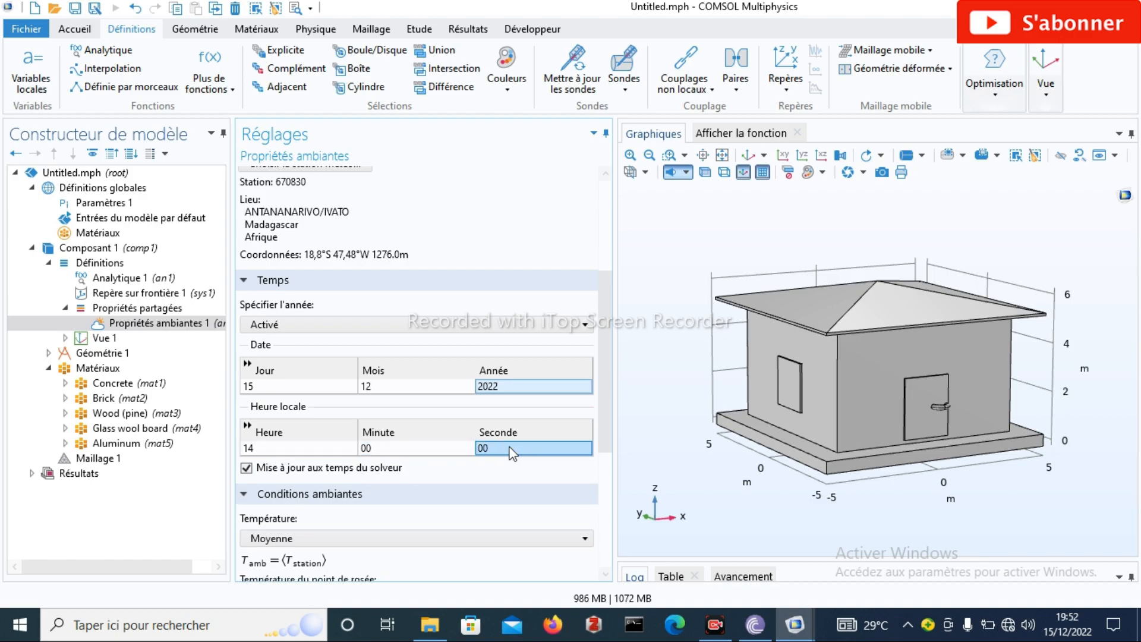
pyautogui.moveTo(607, 401); pyautogui.dragTo(623, 527)
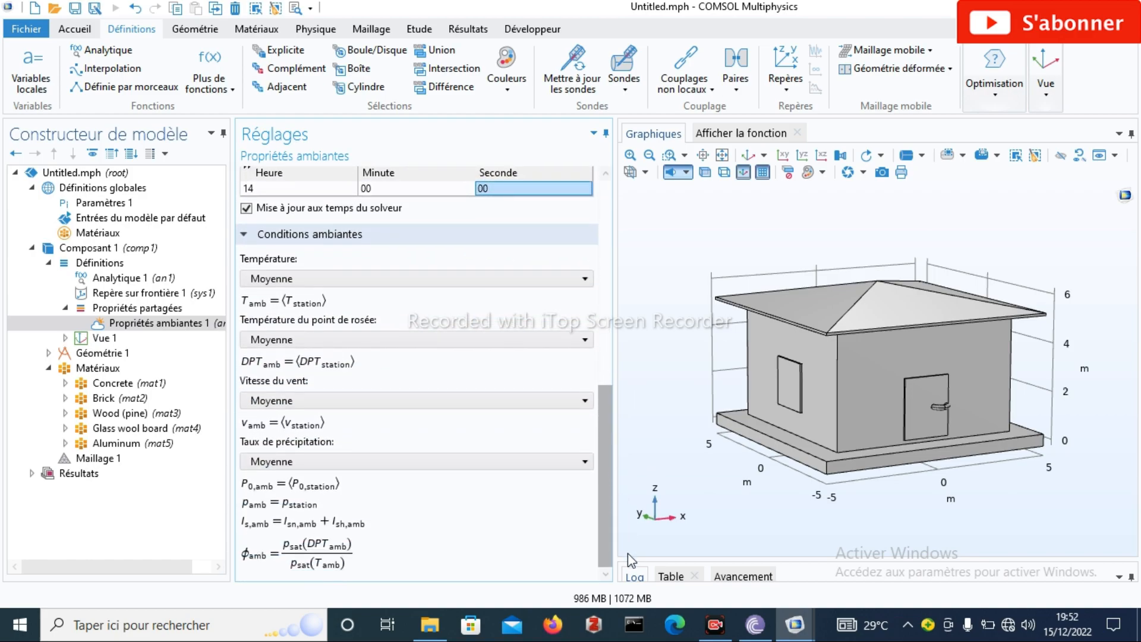
pyautogui.scroll(10, 590, 258)
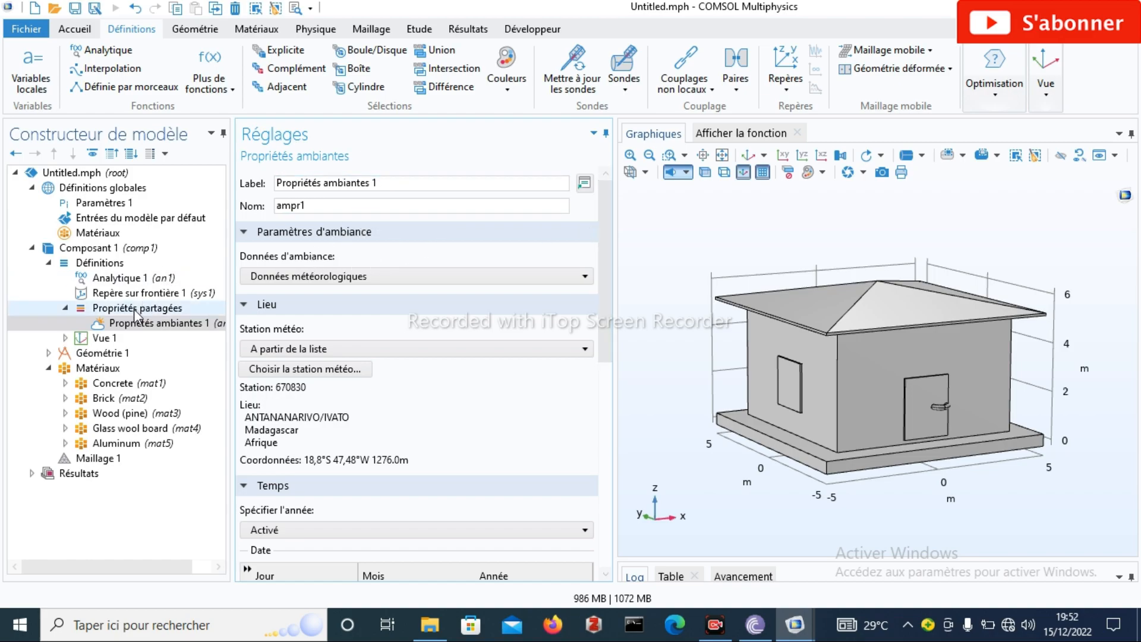
# Collapse the Propriétés partagées and Matériaux branches in the model tree and close the Ajouter une multiphysique window
pyautogui.click(66, 308)
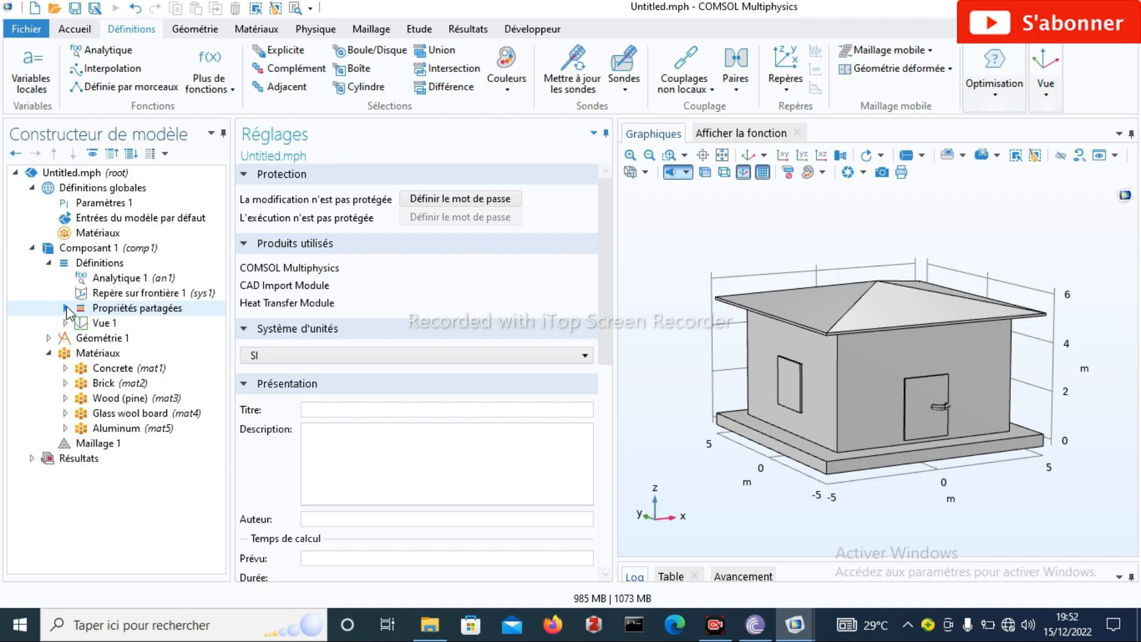
pyautogui.click(49, 353)
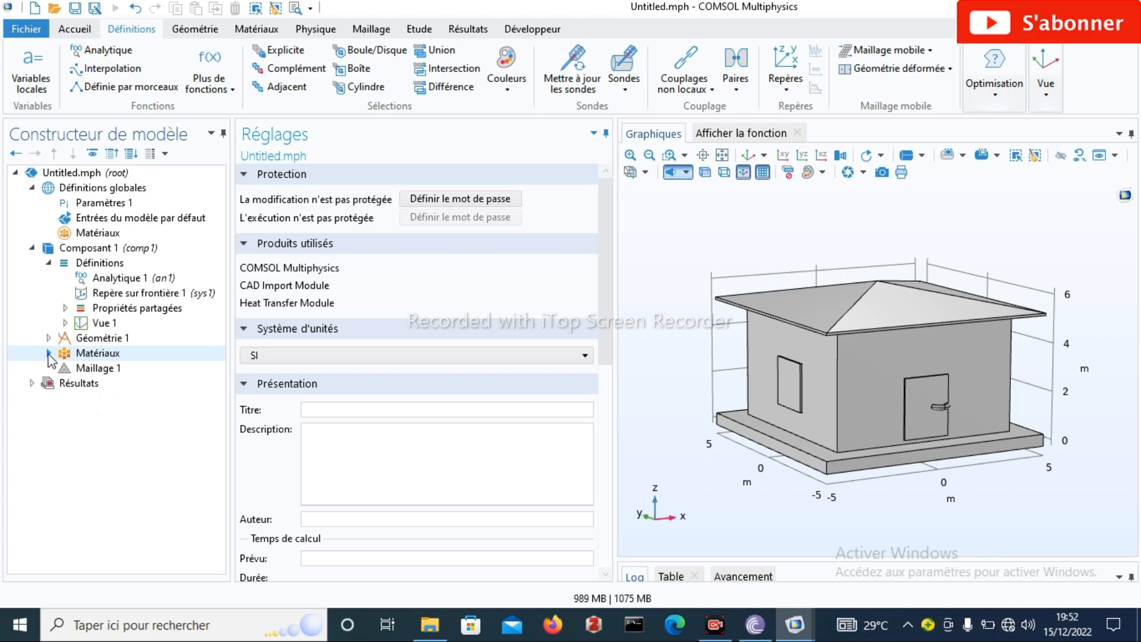
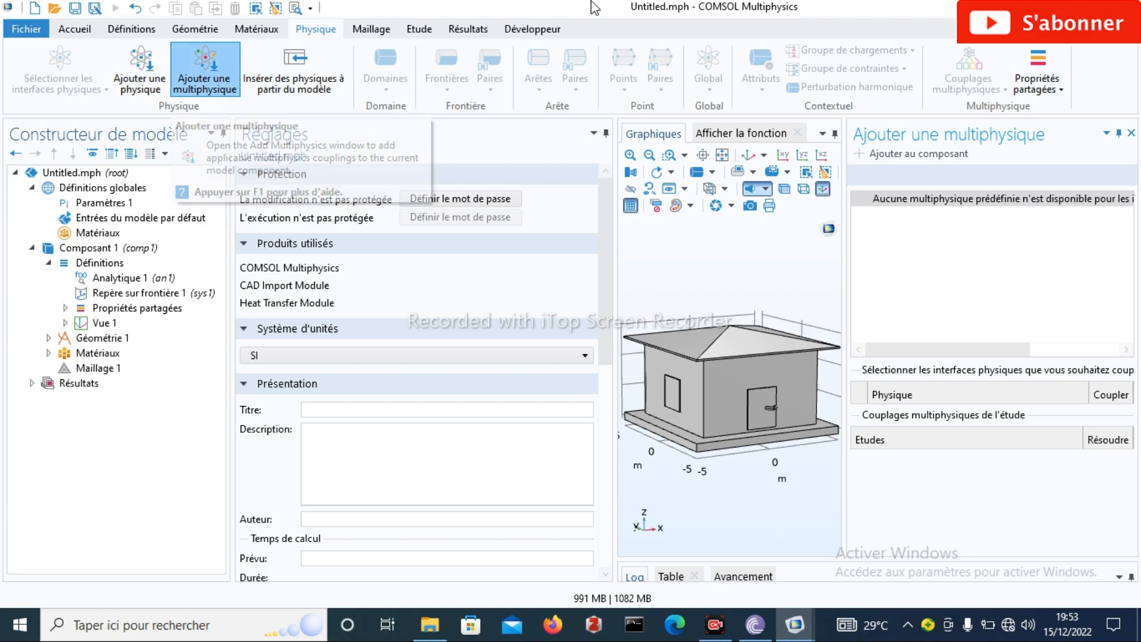
pyautogui.click(1133, 135)
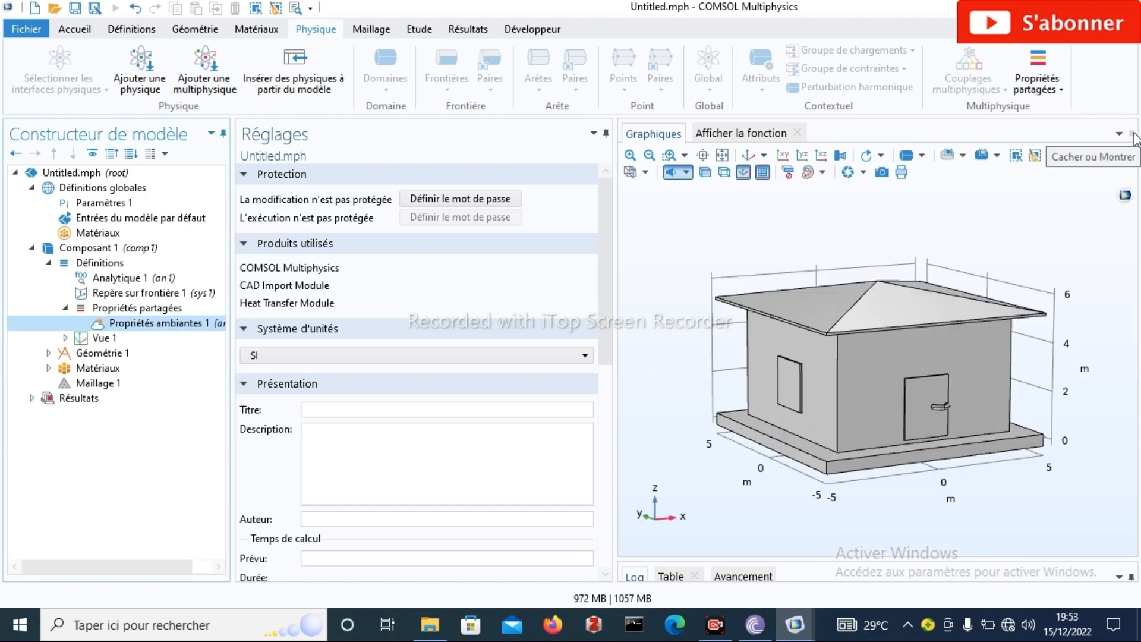
# Add the Transfert de chaleur dans des solides (ht) physics interface to Composant 1
pyautogui.click(149, 68)
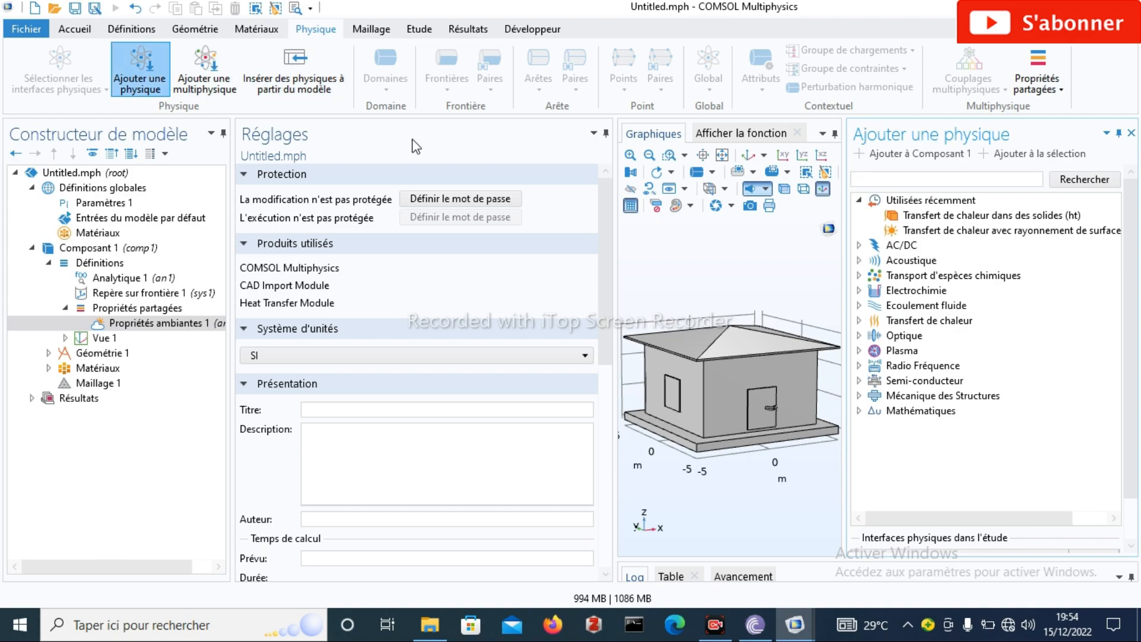
pyautogui.click(917, 216)
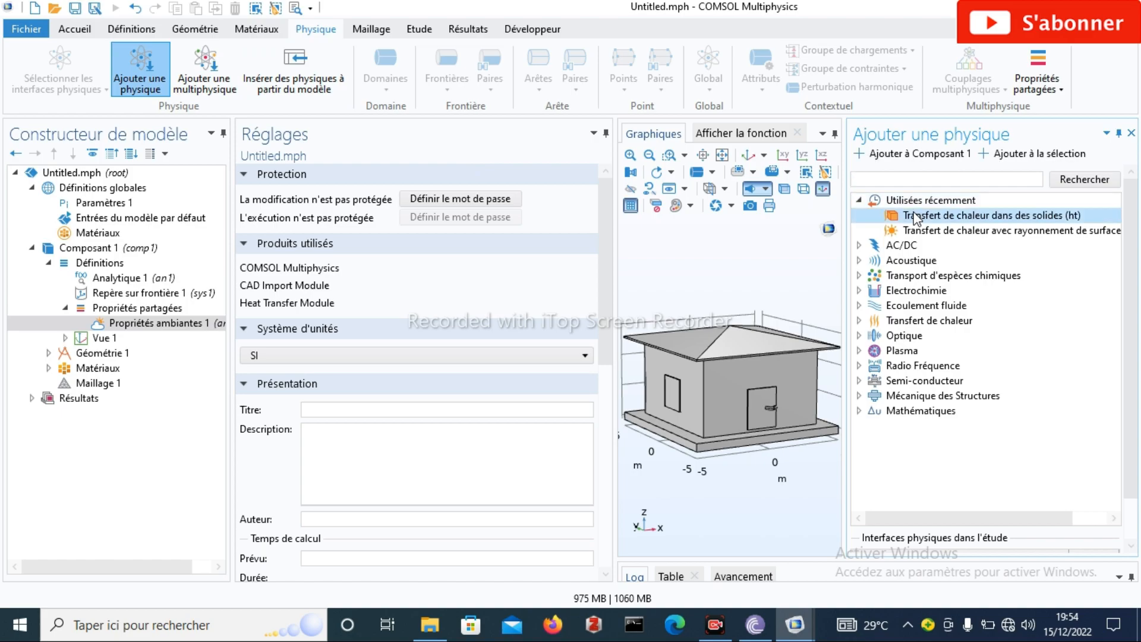
pyautogui.doubleClick(916, 217)
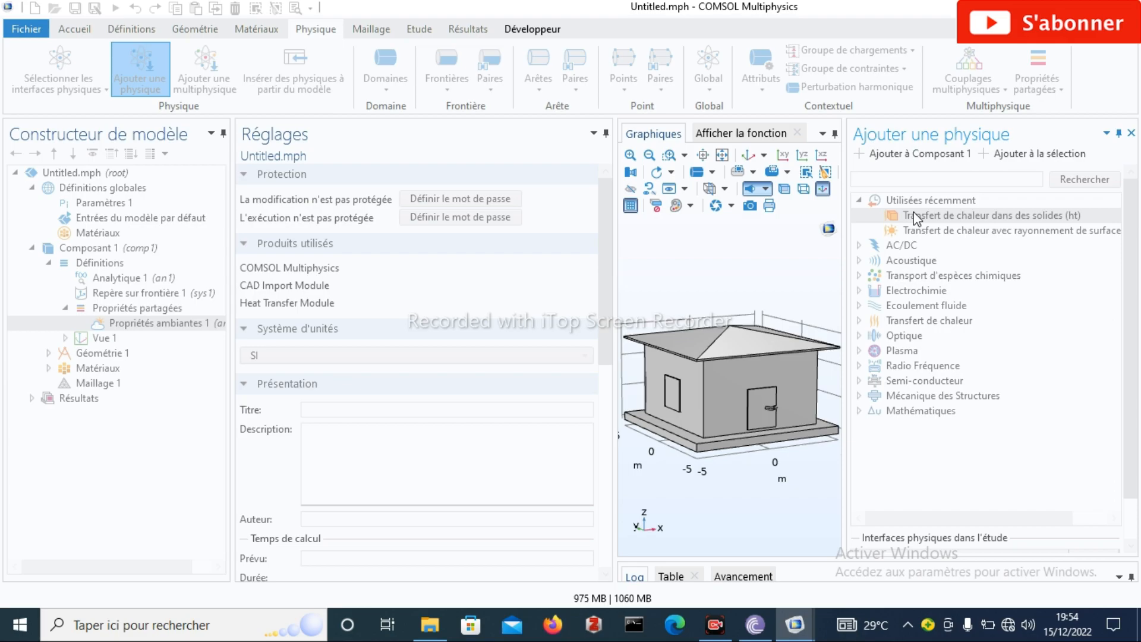
pyautogui.doubleClick(915, 215)
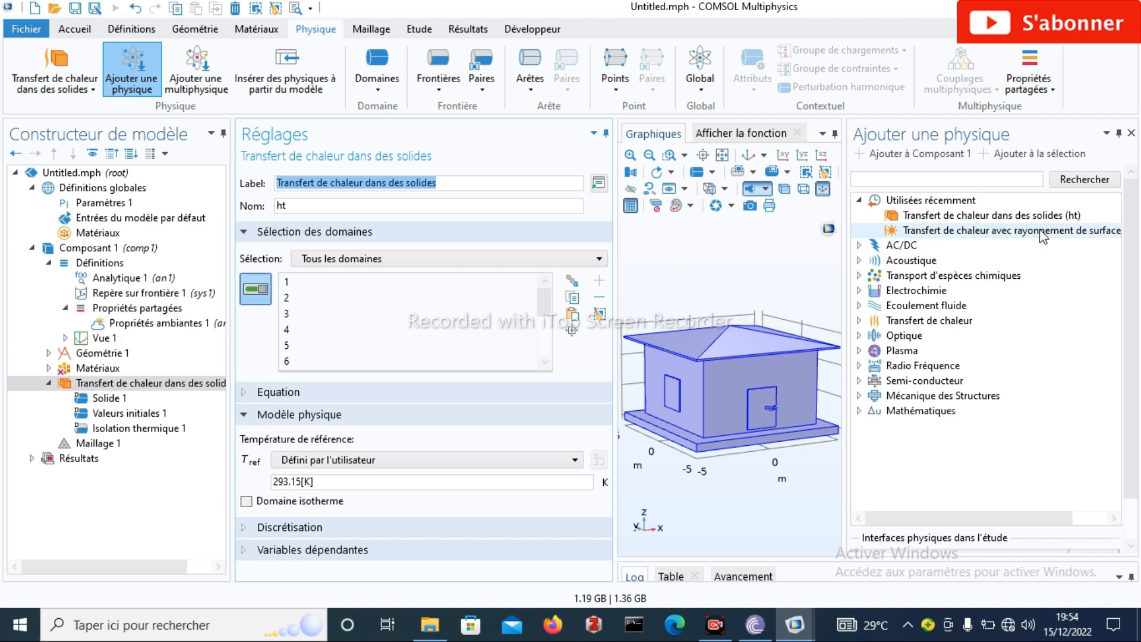
# Add the heat transfer with surface-to-surface radiation interface and delete the duplicate Transfert de chaleur dans des solides 2 (ht2) that comes with it
pyautogui.click(1012, 234)
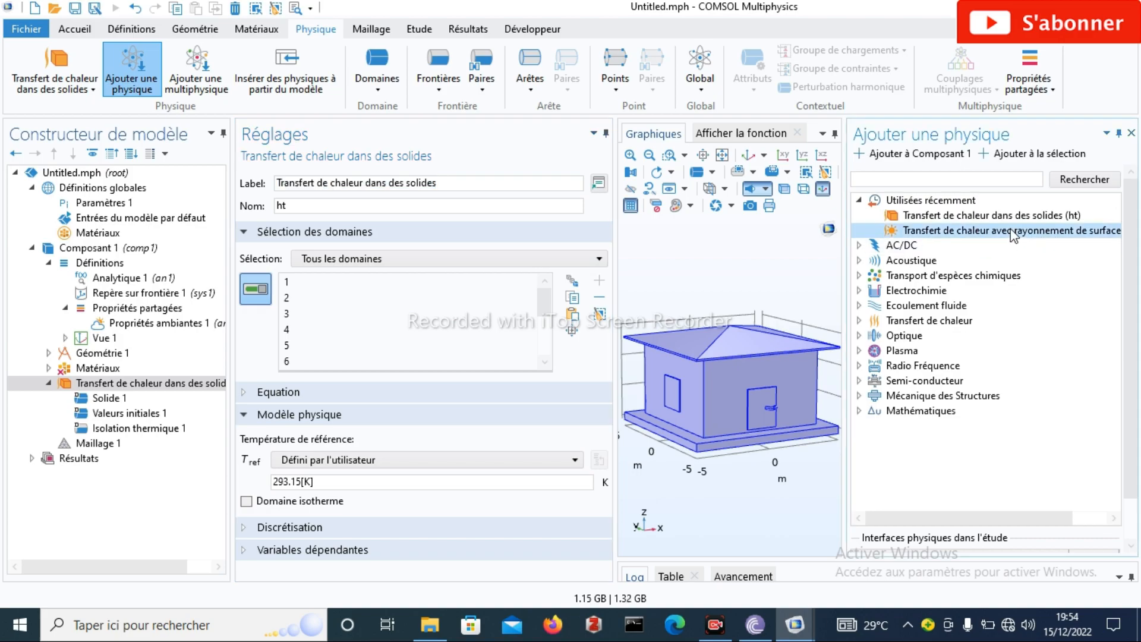
pyautogui.doubleClick(1013, 232)
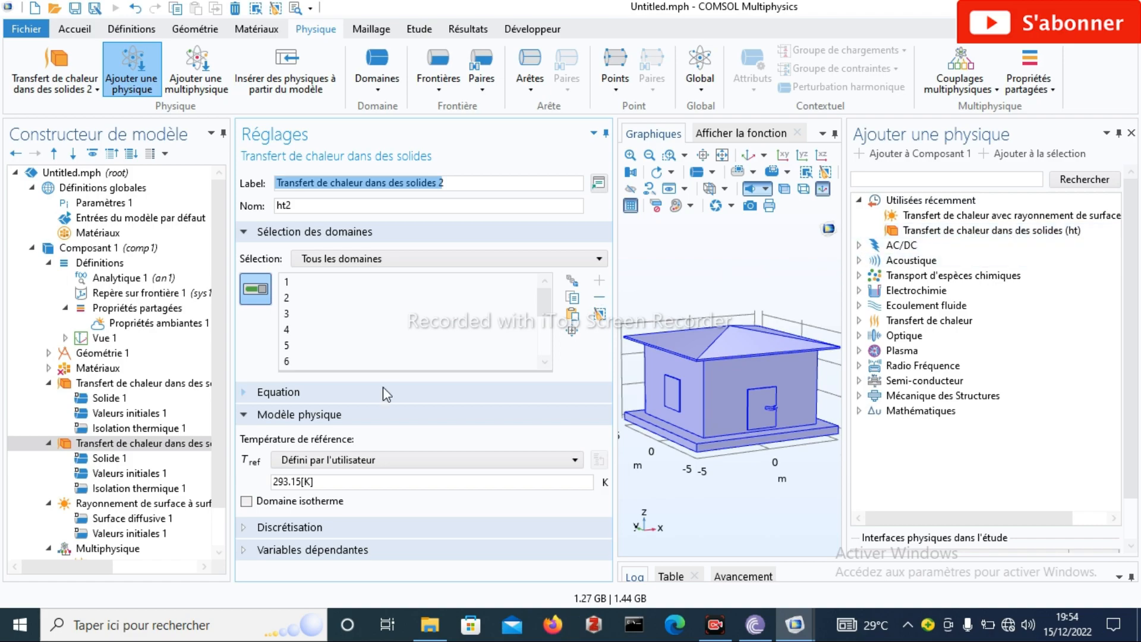
pyautogui.rightClick(159, 449)
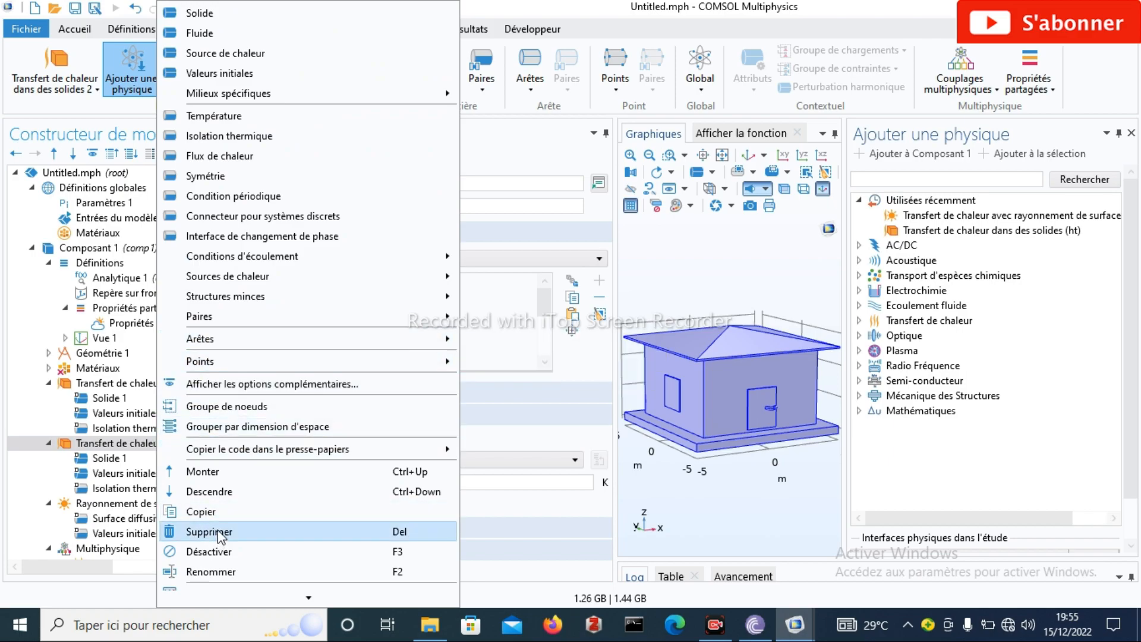
pyautogui.click(221, 532)
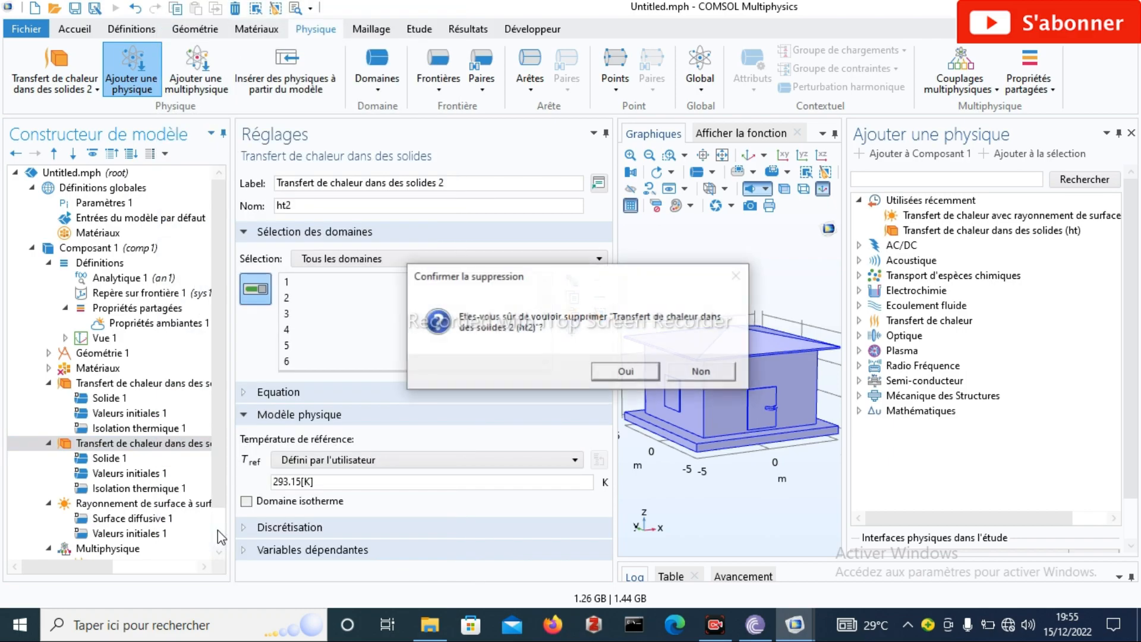
pyautogui.click(628, 373)
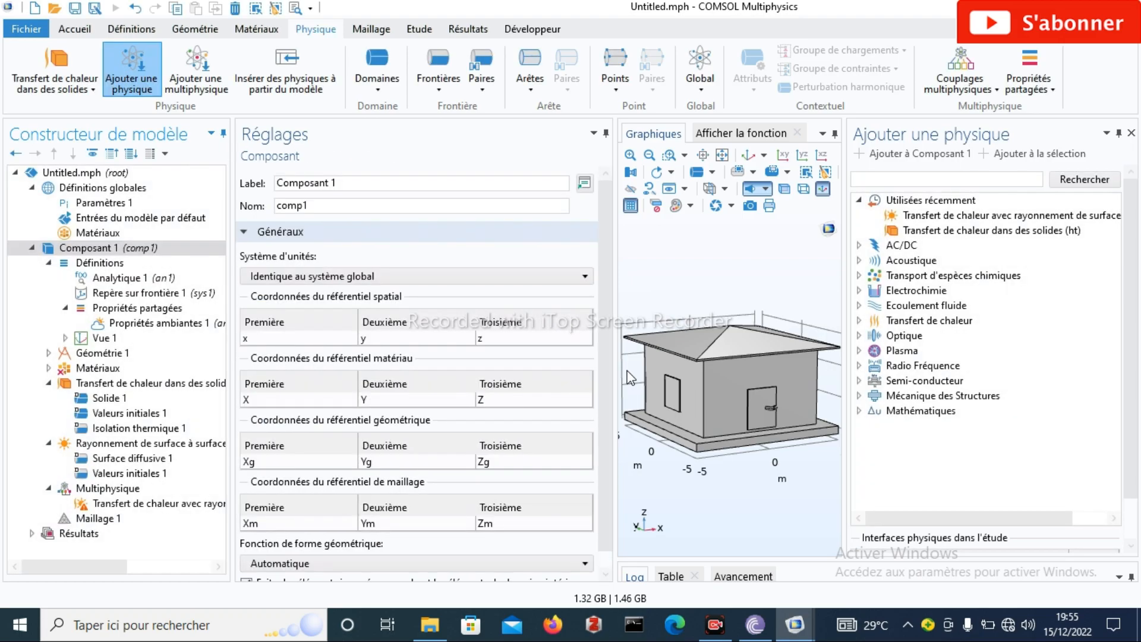
# Disable the surface-to-surface radiation coupling under Multiphysique and open the settings of Transfert de chaleur dans des solides
pyautogui.click(121, 505)
pyautogui.rightClick(121, 505)
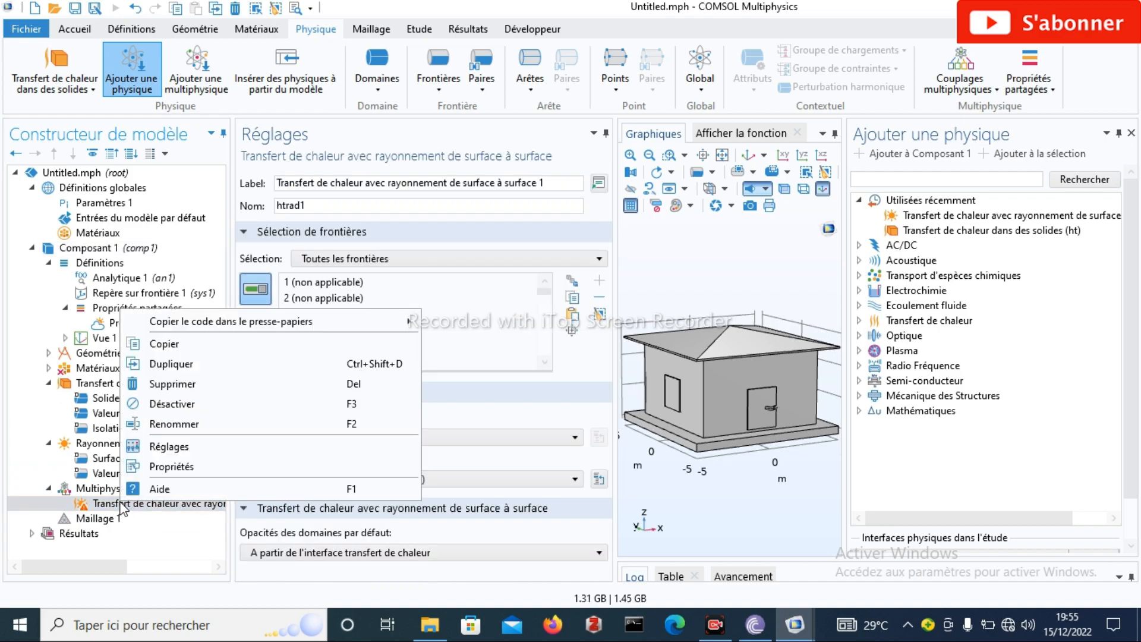
pyautogui.click(165, 406)
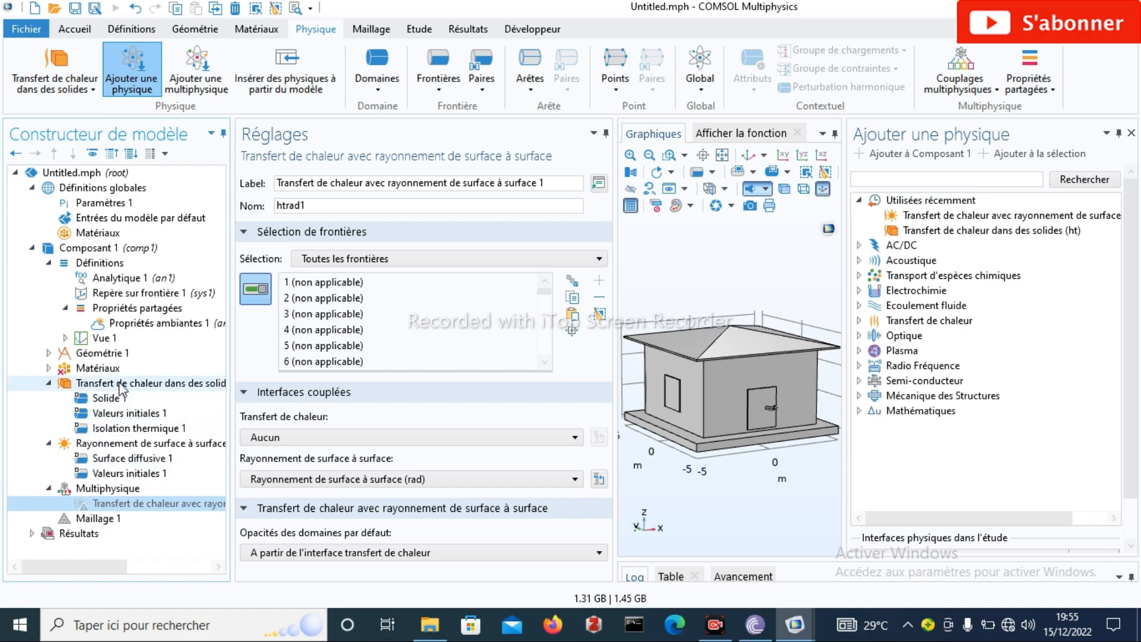
pyautogui.click(117, 384)
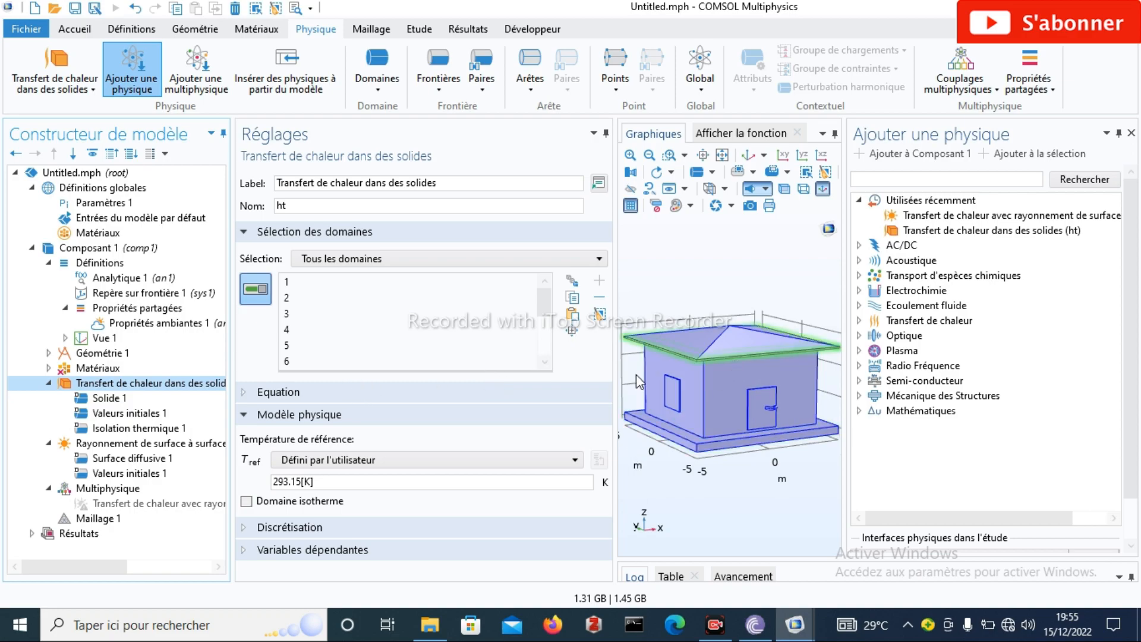
# Set the user-defined temperature in Valeurs initiales 1 of Transfert de chaleur dans des solides to 18[degC]
pyautogui.click(134, 417)
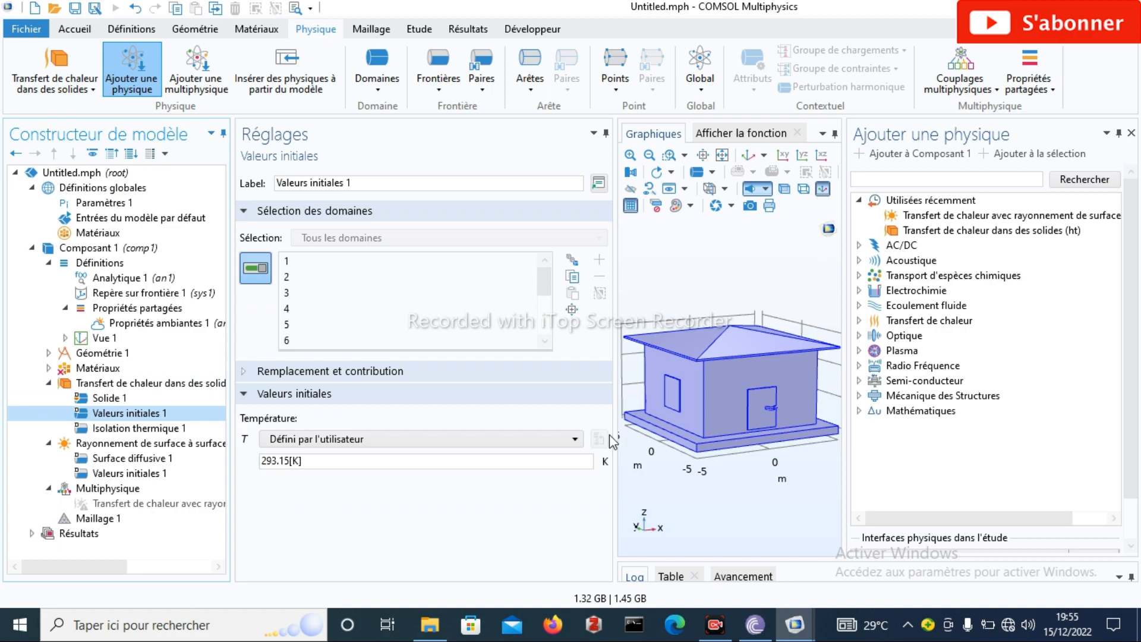
pyautogui.click(574, 439)
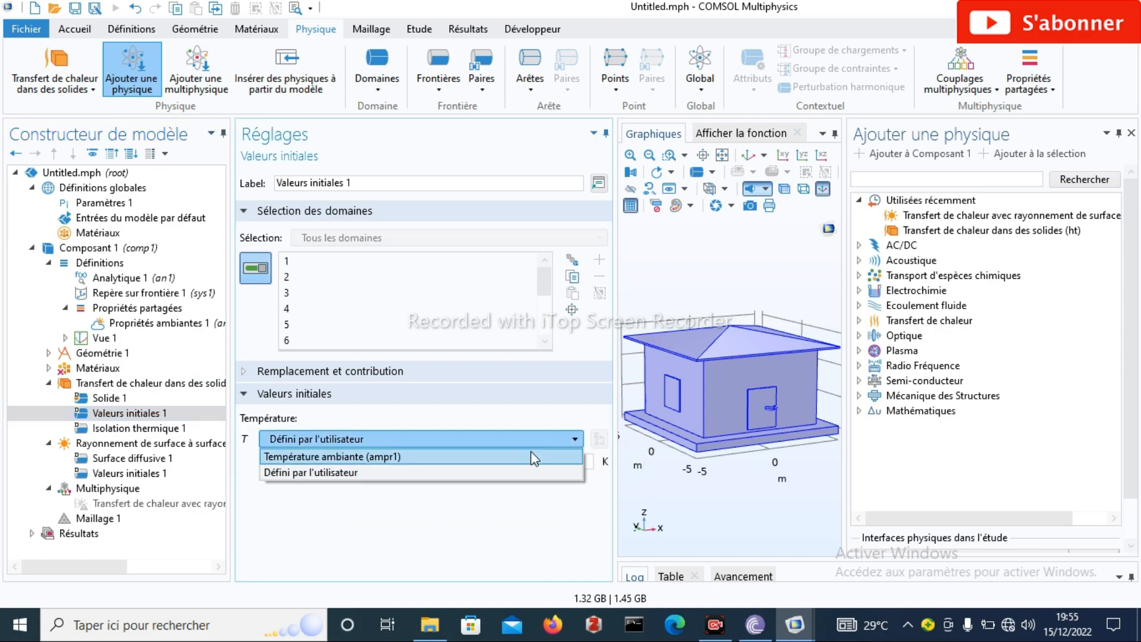
pyautogui.click(493, 507)
pyautogui.click(289, 461)
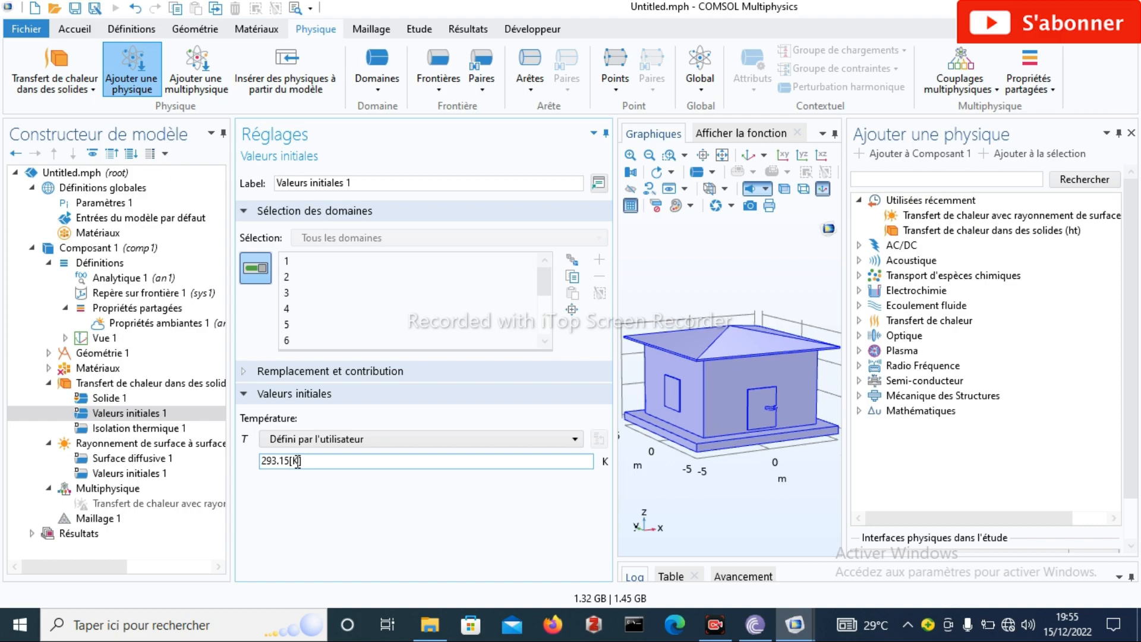
pyautogui.press('Delete')
pyautogui.write('DE')
pyautogui.press('BackSpace')
pyautogui.press('BackSpace')
pyautogui.write('degC')
pyautogui.click(280, 461)
pyautogui.press('BackSpace')
pyautogui.press('BackSpace')
pyautogui.press('BackSpace')
pyautogui.press('BackSpace')
pyautogui.press('BackSpace')
pyautogui.write('8[degC')
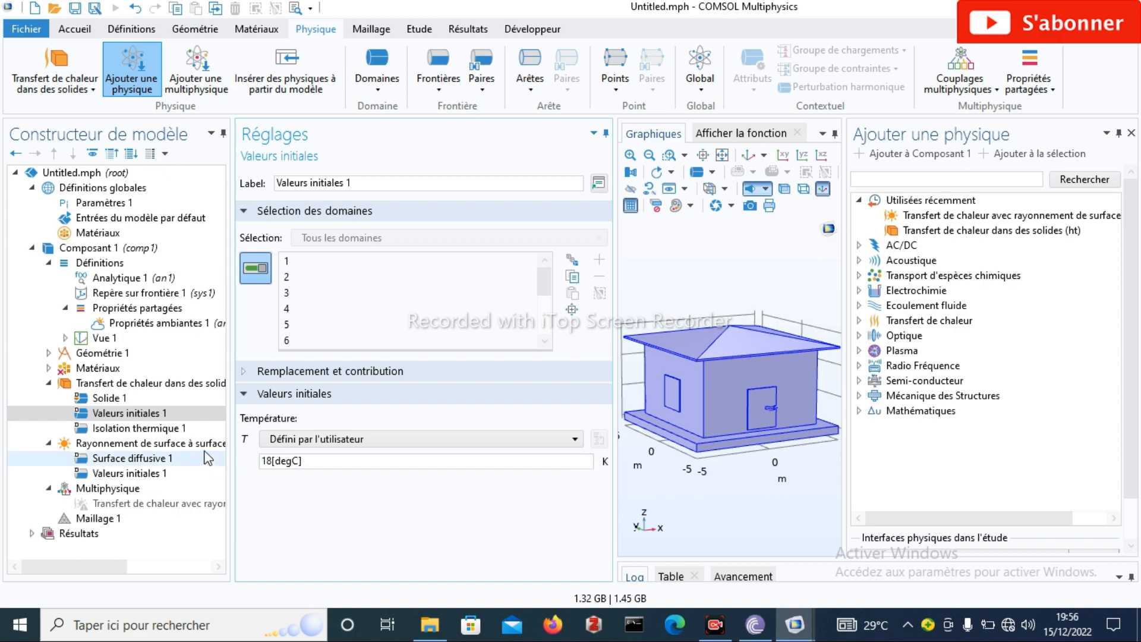
# Examine which faces of the house boundaries 1 to 6 of Isolation thermique 1 correspond to
pyautogui.click(172, 429)
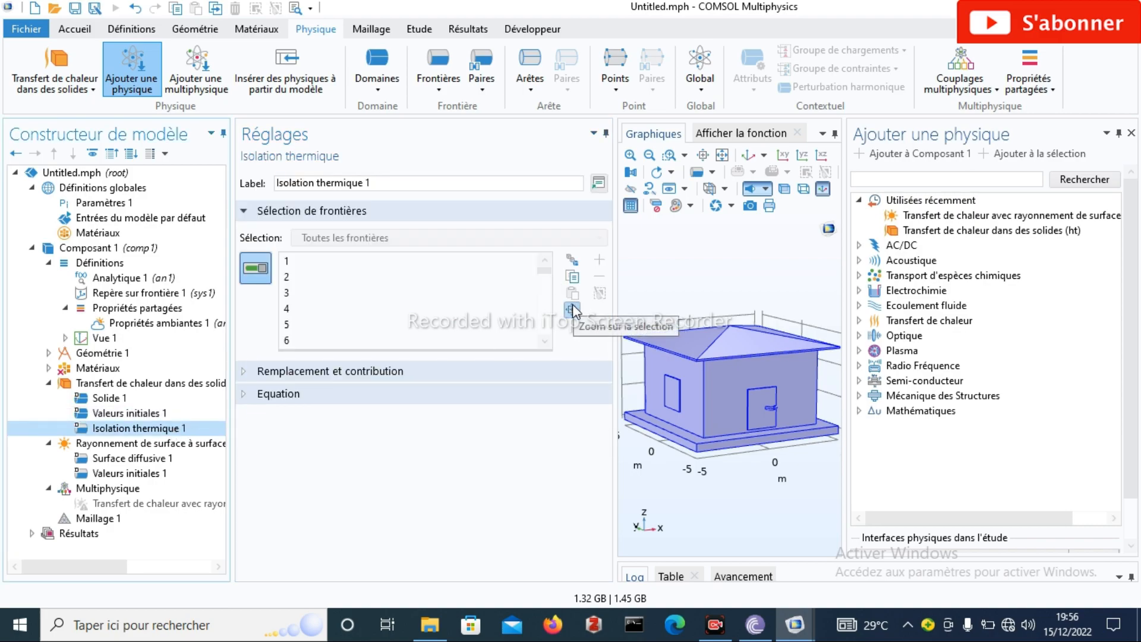
pyautogui.click(297, 277)
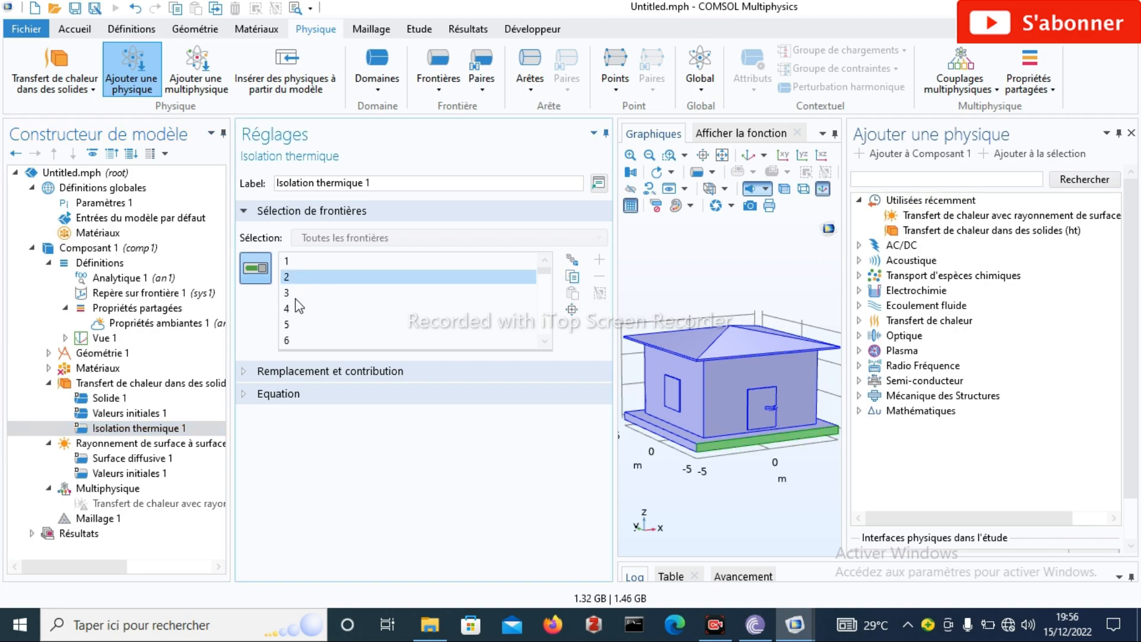
pyautogui.click(297, 293)
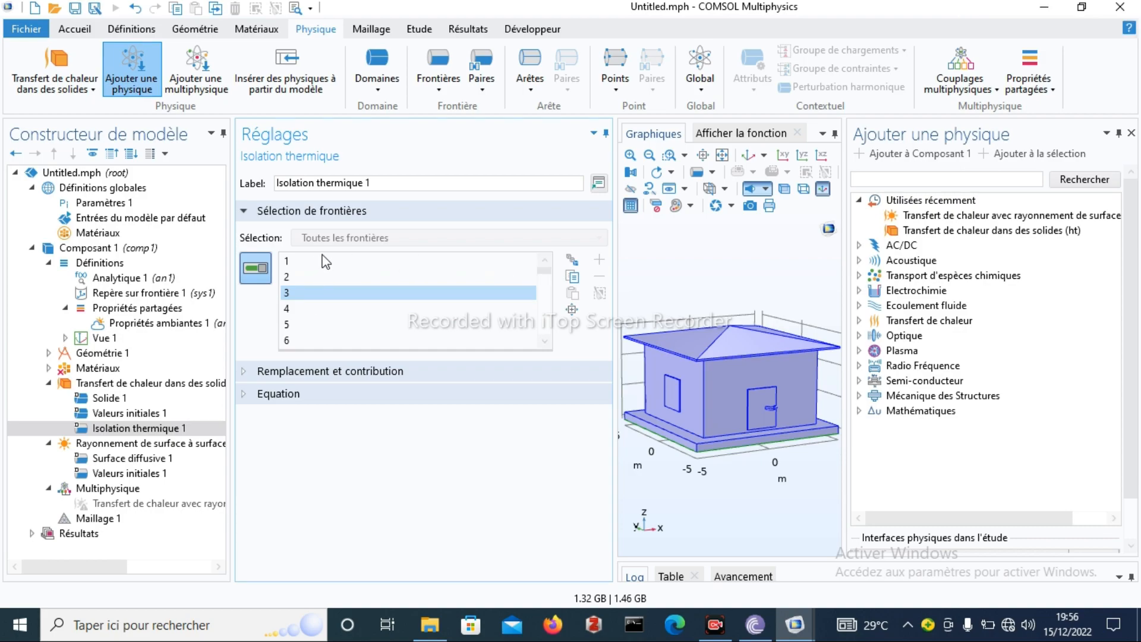
pyautogui.click(321, 256)
pyautogui.click(300, 278)
pyautogui.click(294, 288)
pyautogui.click(295, 308)
pyautogui.click(292, 324)
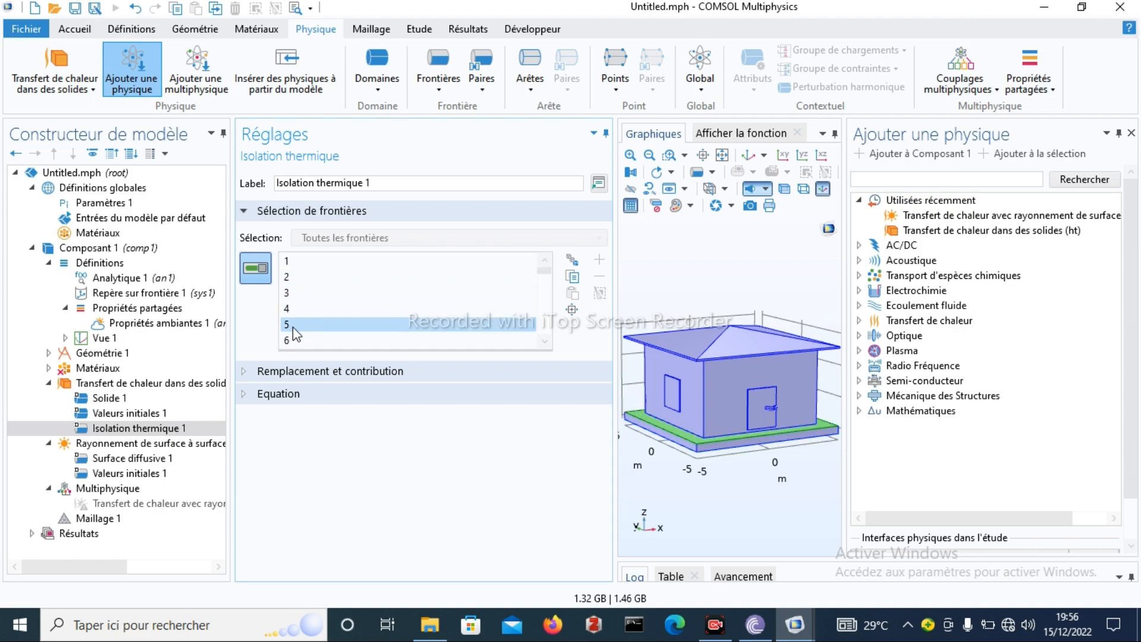
pyautogui.click(292, 340)
pyautogui.click(171, 427)
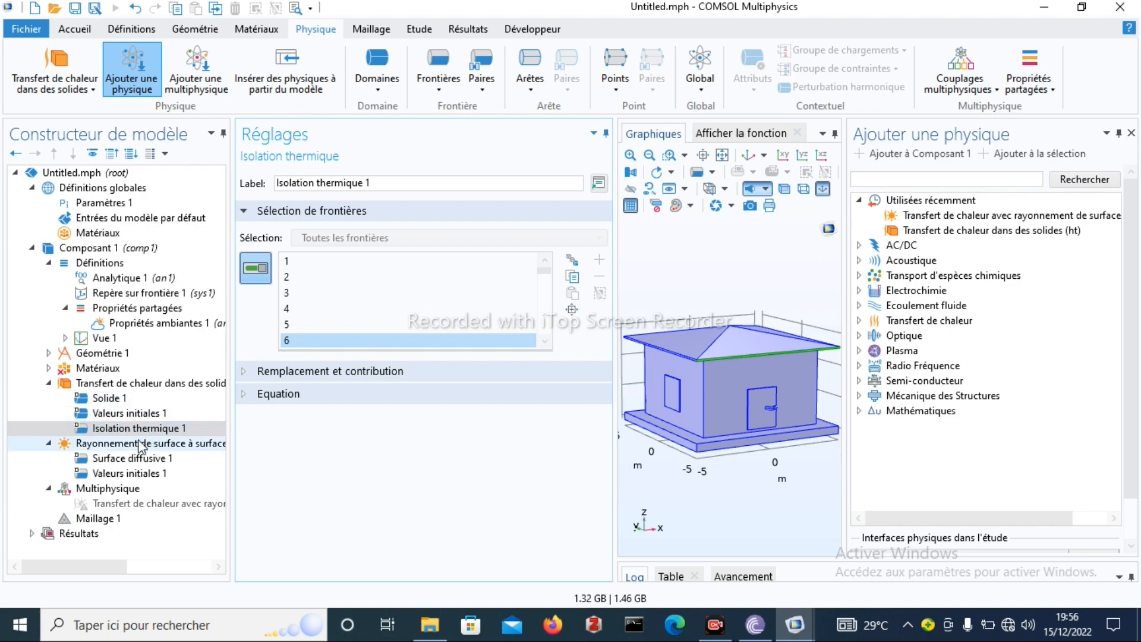
# Review Valeurs initiales 1, the equation and material property sources of Solide 1, and the reference temperature options of Transfert de chaleur dans des solides
pyautogui.click(139, 414)
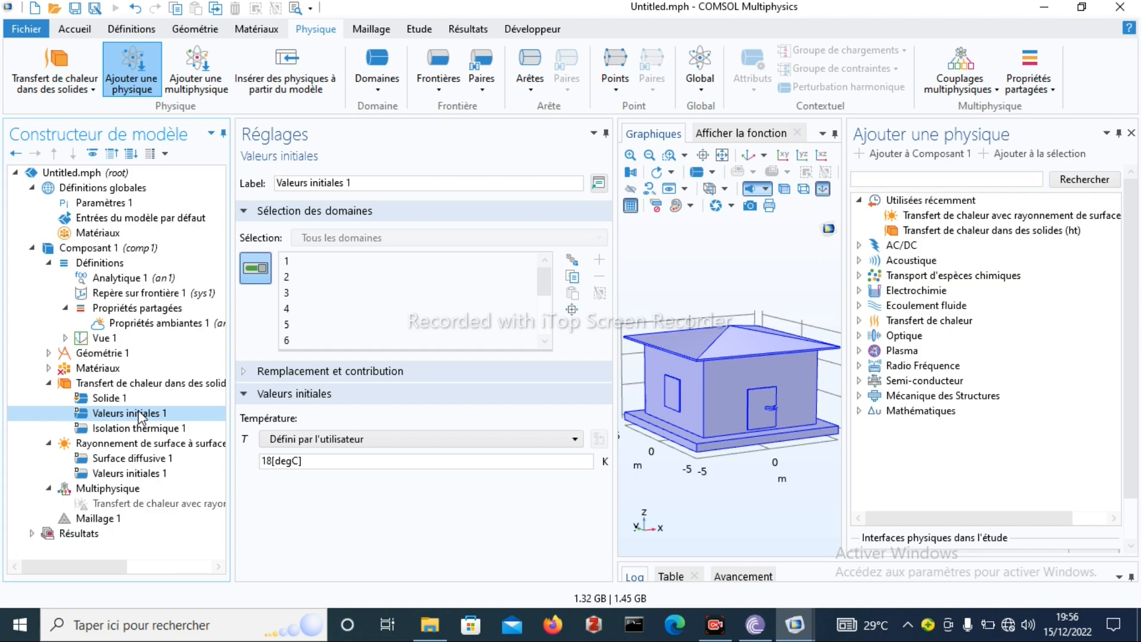
pyautogui.click(133, 398)
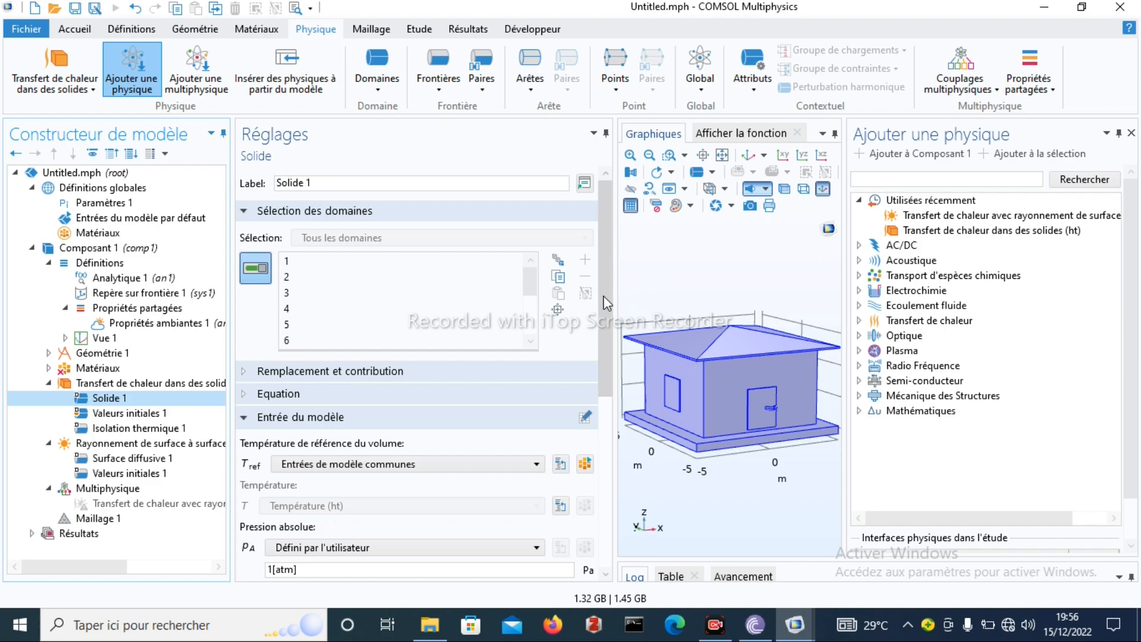
pyautogui.click(246, 395)
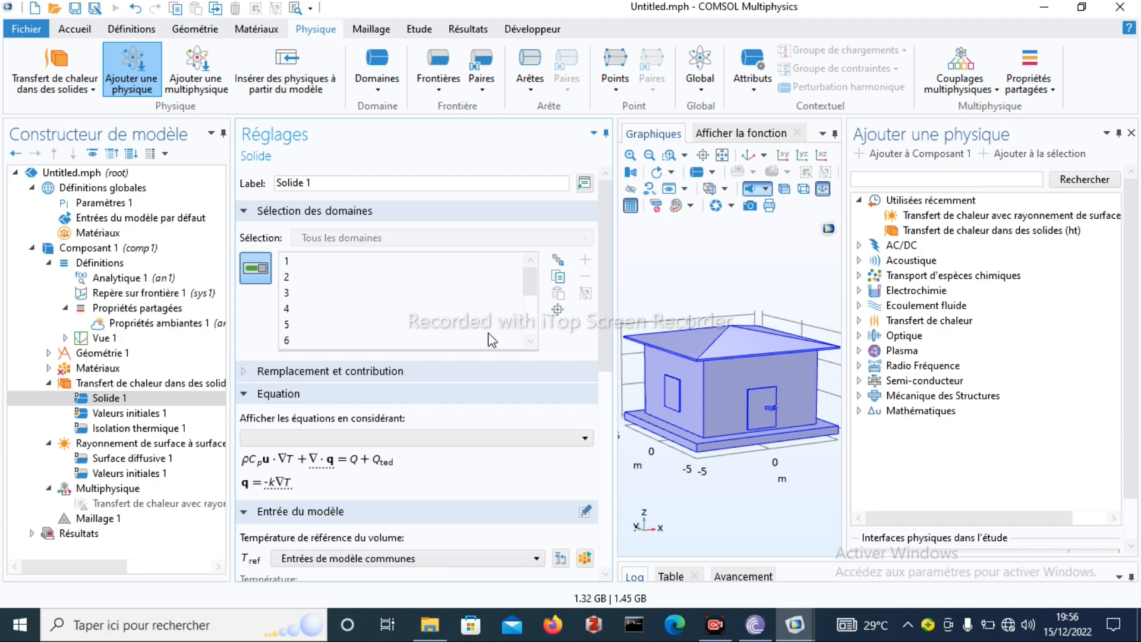
pyautogui.moveTo(604, 323); pyautogui.dragTo(606, 383)
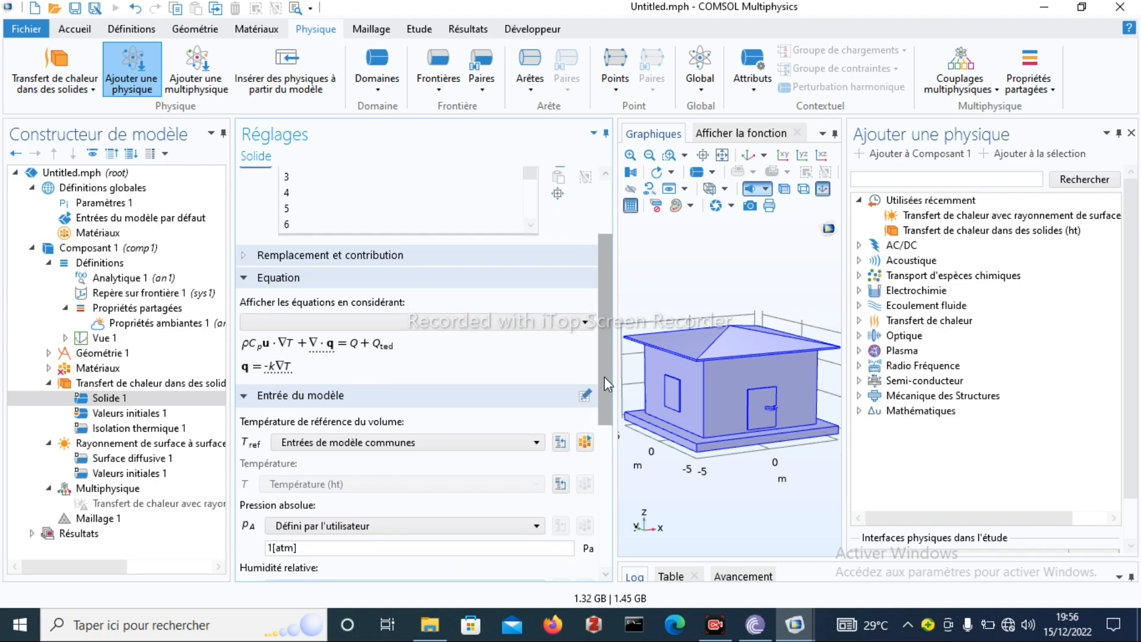
pyautogui.moveTo(605, 385); pyautogui.dragTo(587, 576)
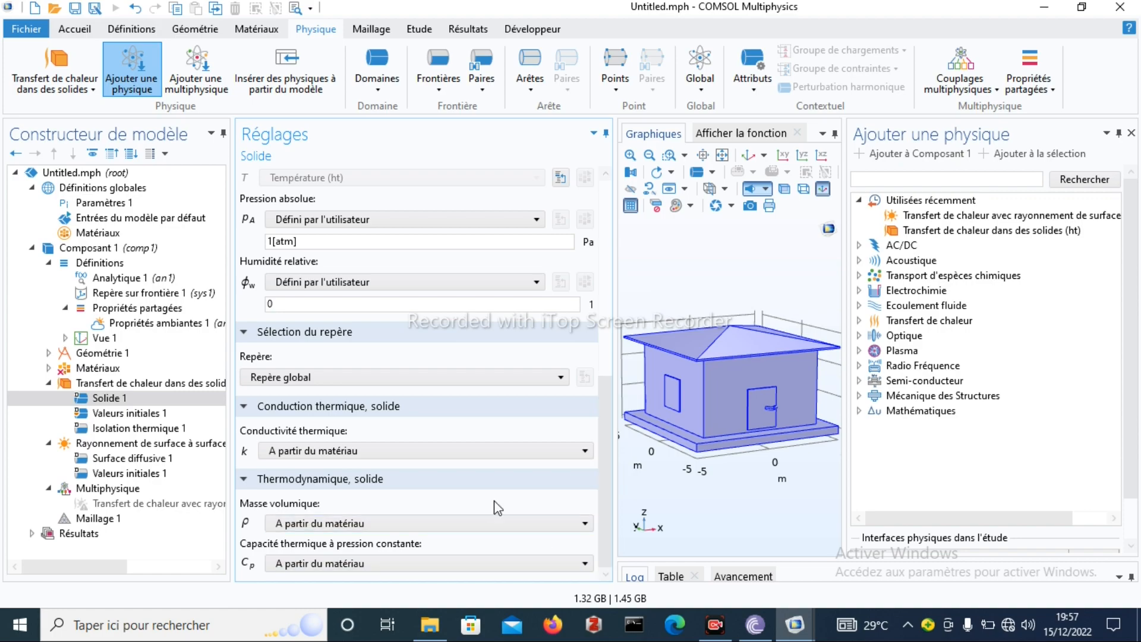
pyautogui.click(586, 450)
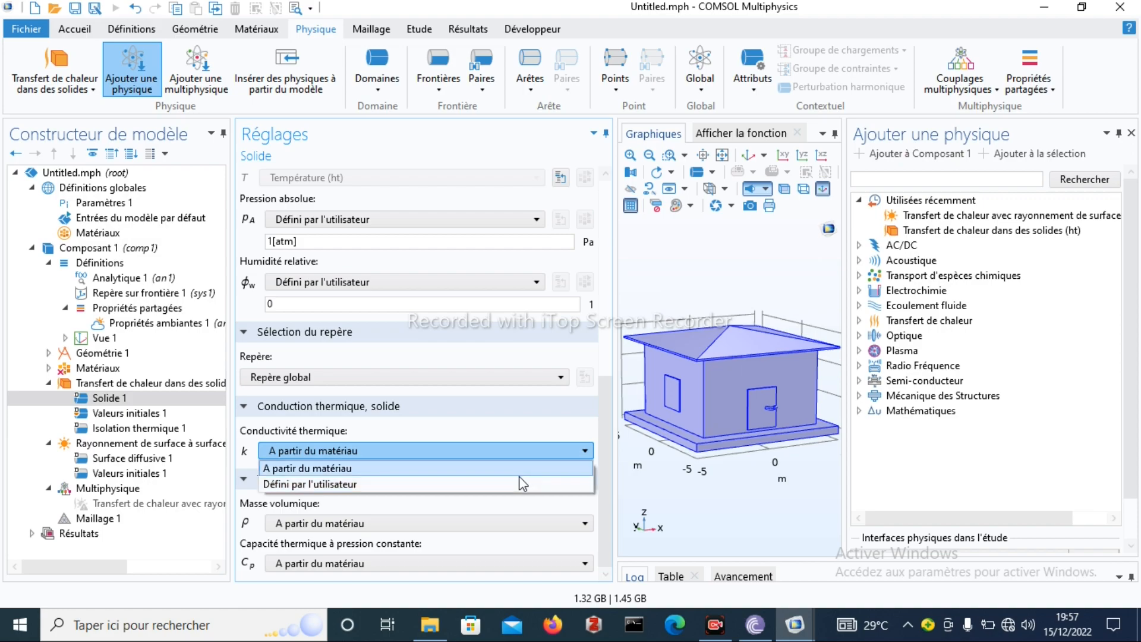
pyautogui.click(607, 435)
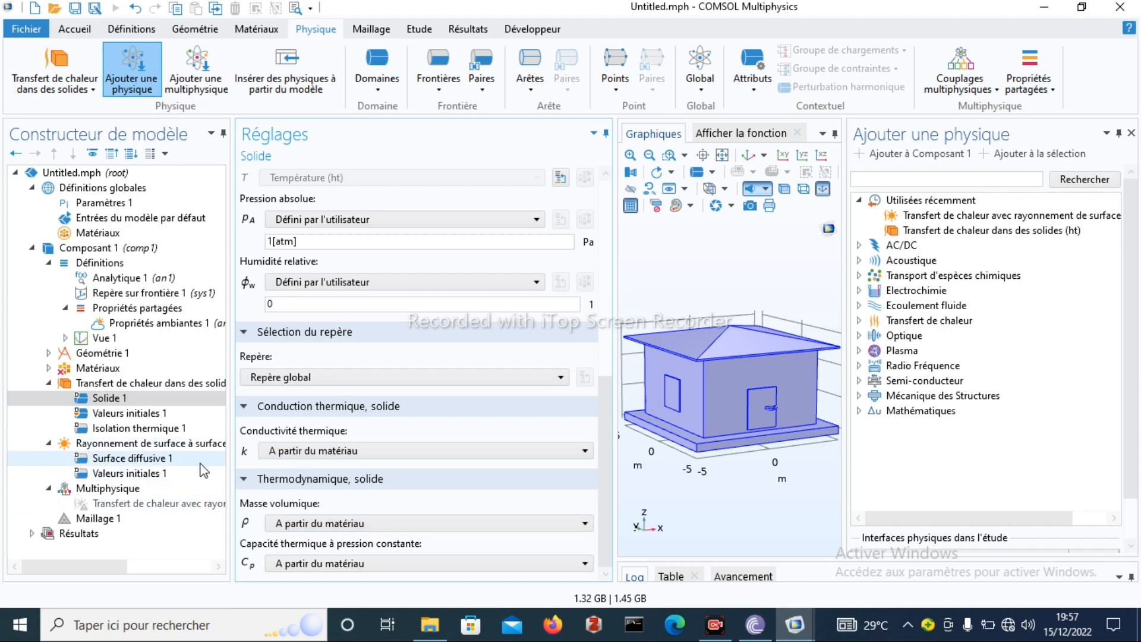
pyautogui.click(126, 385)
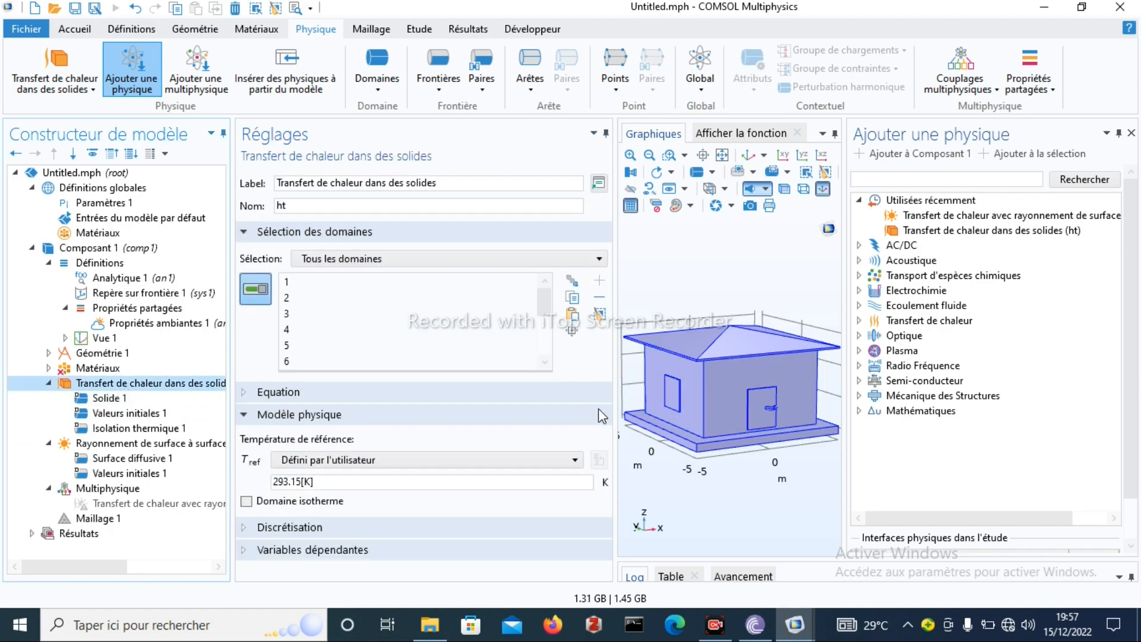
pyautogui.click(379, 483)
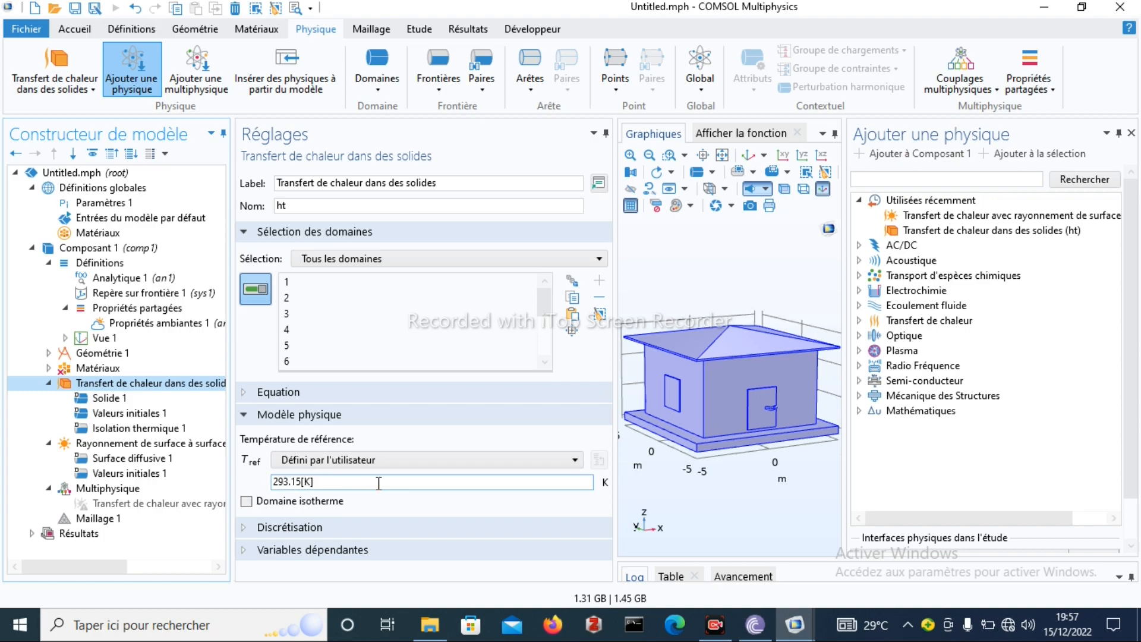
pyautogui.click(575, 460)
pyautogui.click(541, 460)
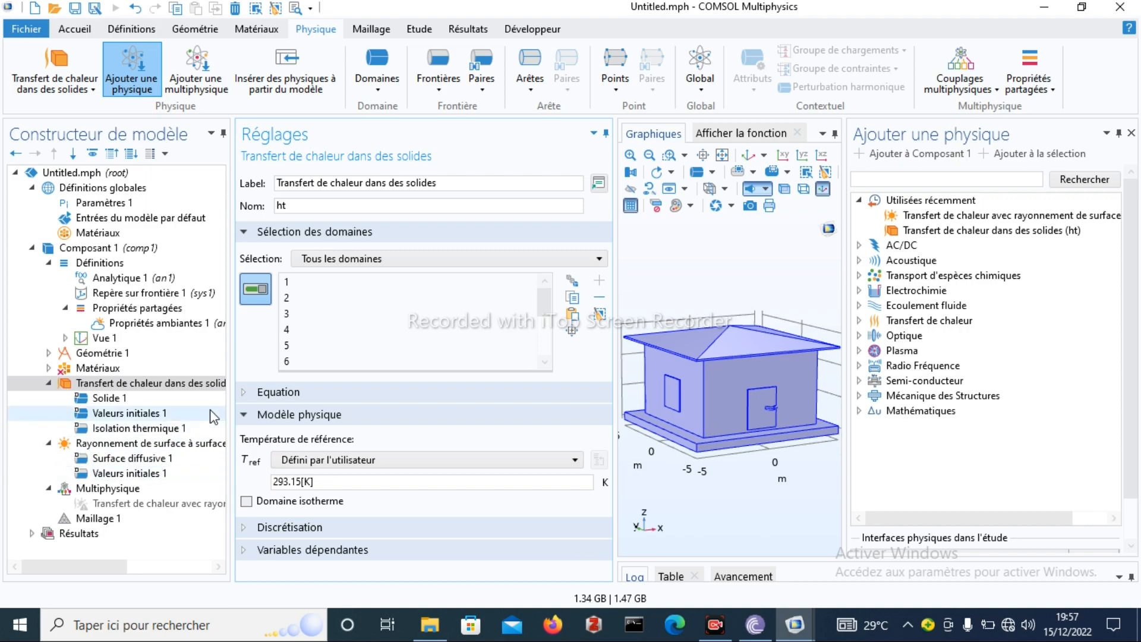
# Set the model input temperature of Surface diffusive 1 to Température (ht)
pyautogui.click(164, 460)
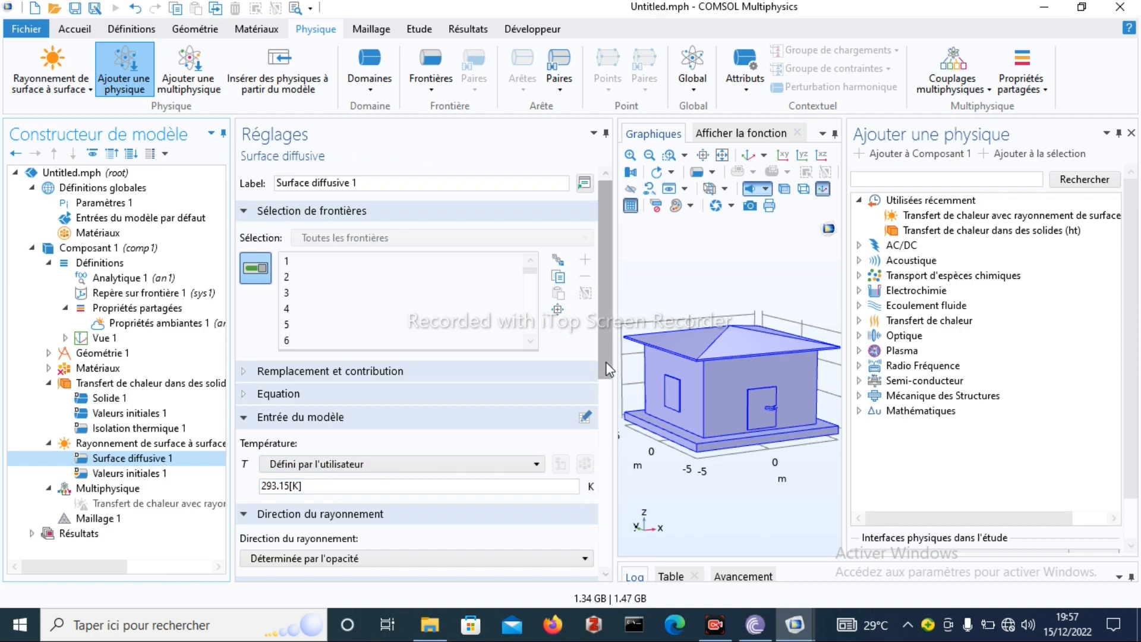
pyautogui.moveTo(608, 378); pyautogui.dragTo(607, 452)
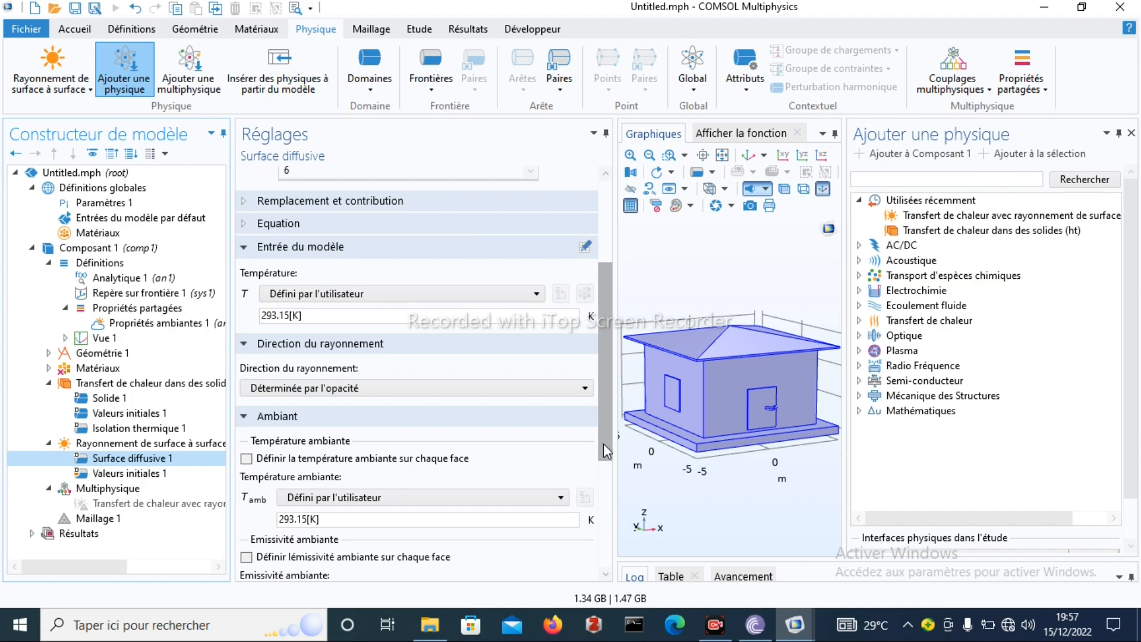
pyautogui.click(535, 295)
pyautogui.click(455, 312)
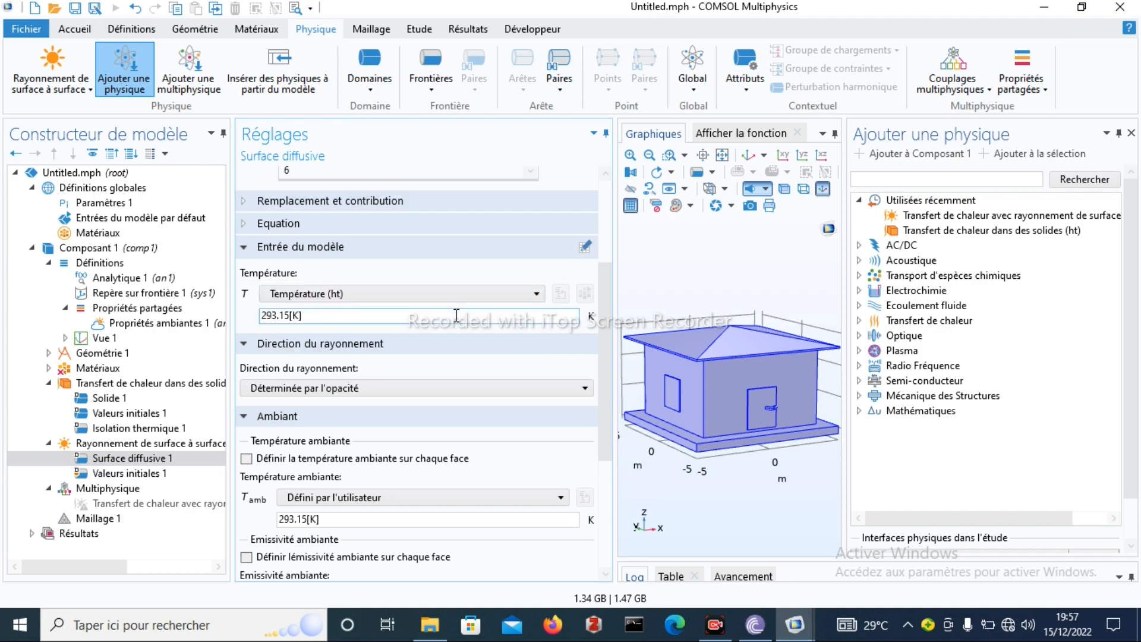
pyautogui.moveTo(606, 335); pyautogui.dragTo(599, 397)
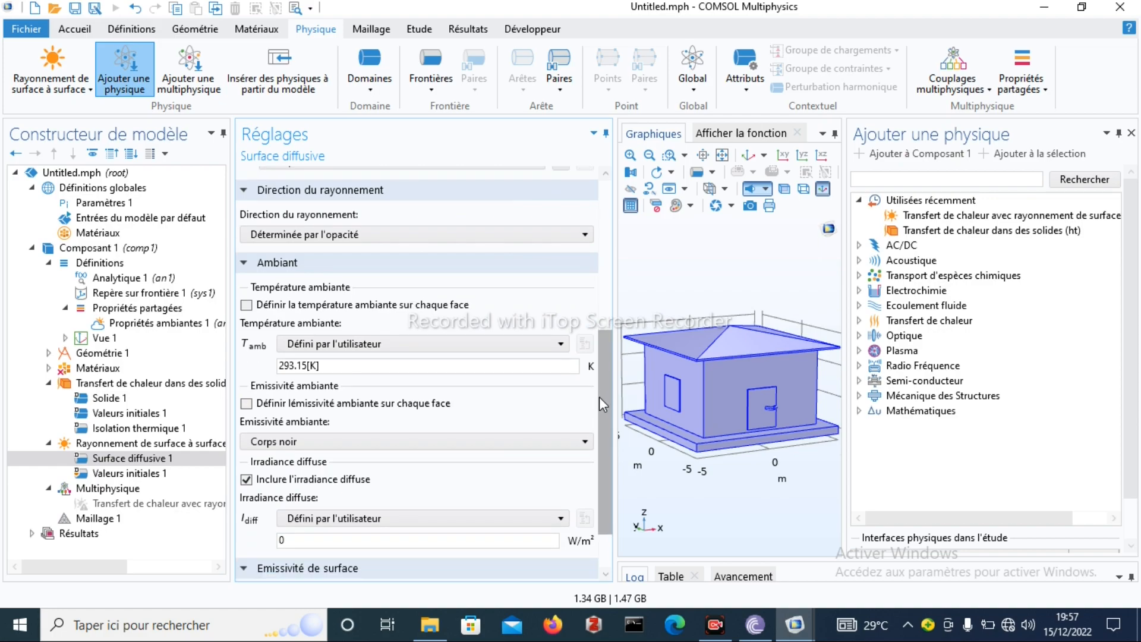
pyautogui.click(560, 347)
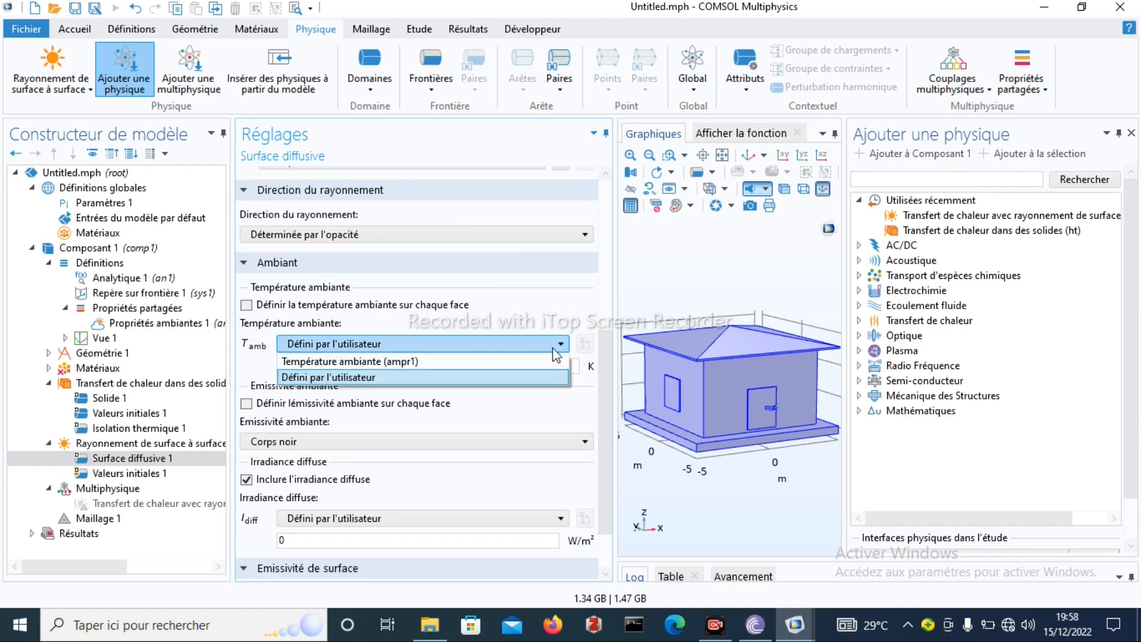
pyautogui.click(612, 365)
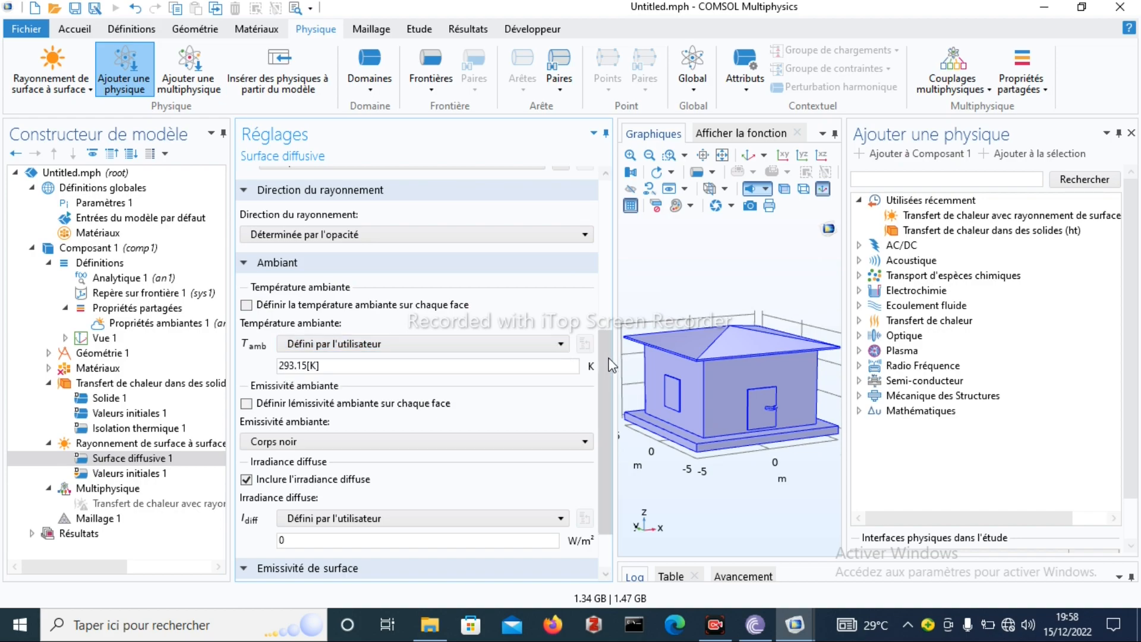
pyautogui.click(353, 365)
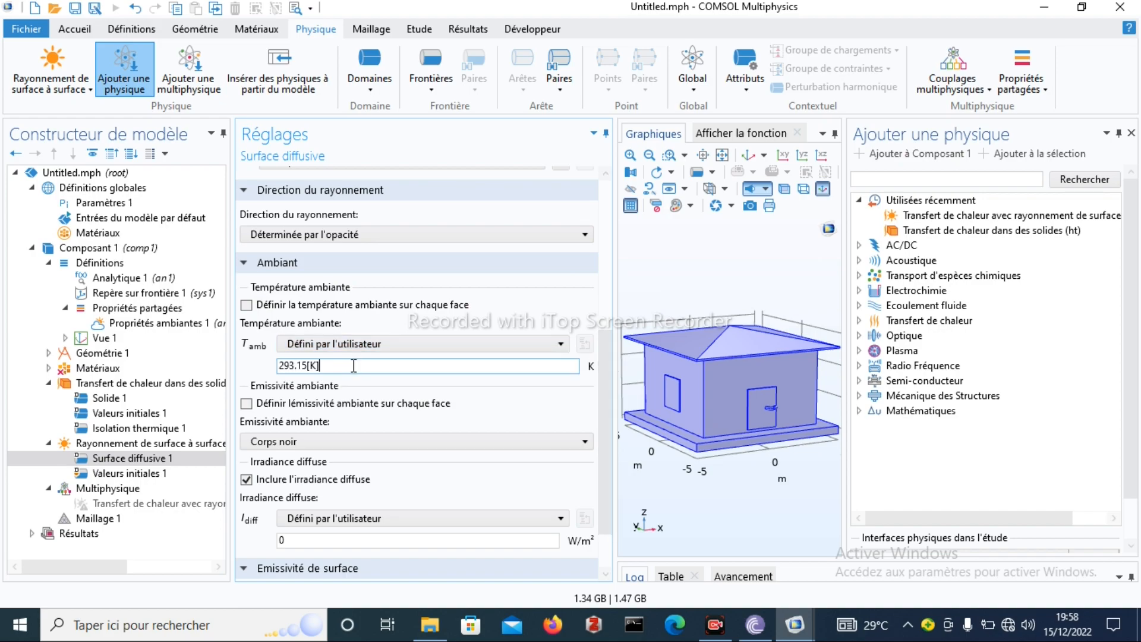
pyautogui.press('BackSpace')
pyautogui.press('BackSpace')
pyautogui.press('BackSpace')
pyautogui.press('BackSpace')
pyautogui.press('BackSpace')
pyautogui.press('BackSpace')
pyautogui.press('BackSpace')
pyautogui.press('BackSpace')
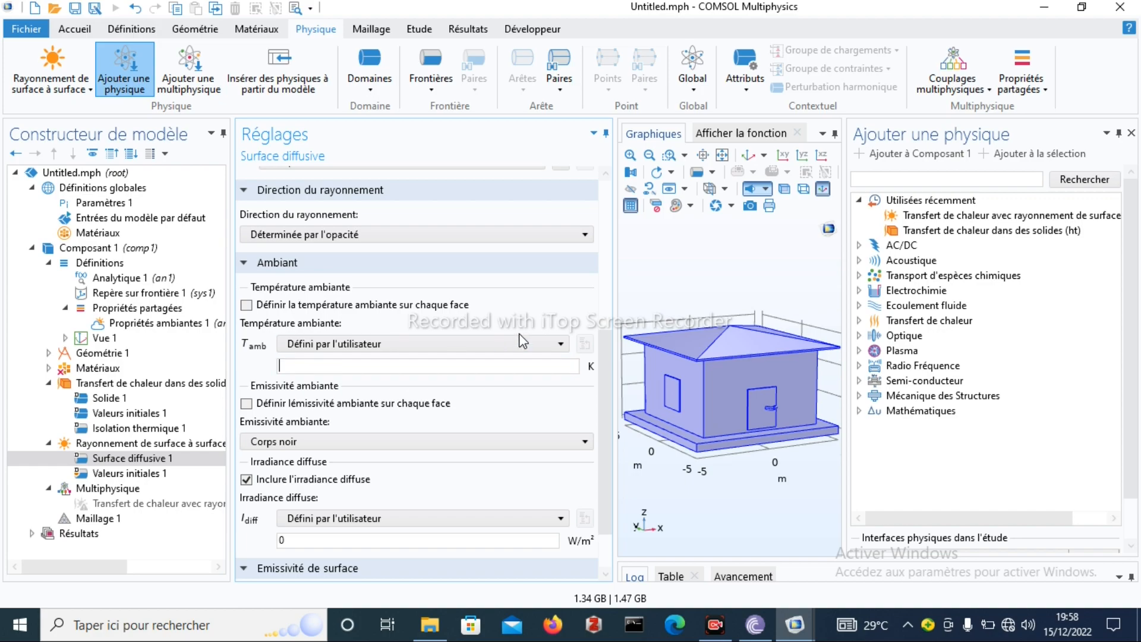
pyautogui.click(558, 348)
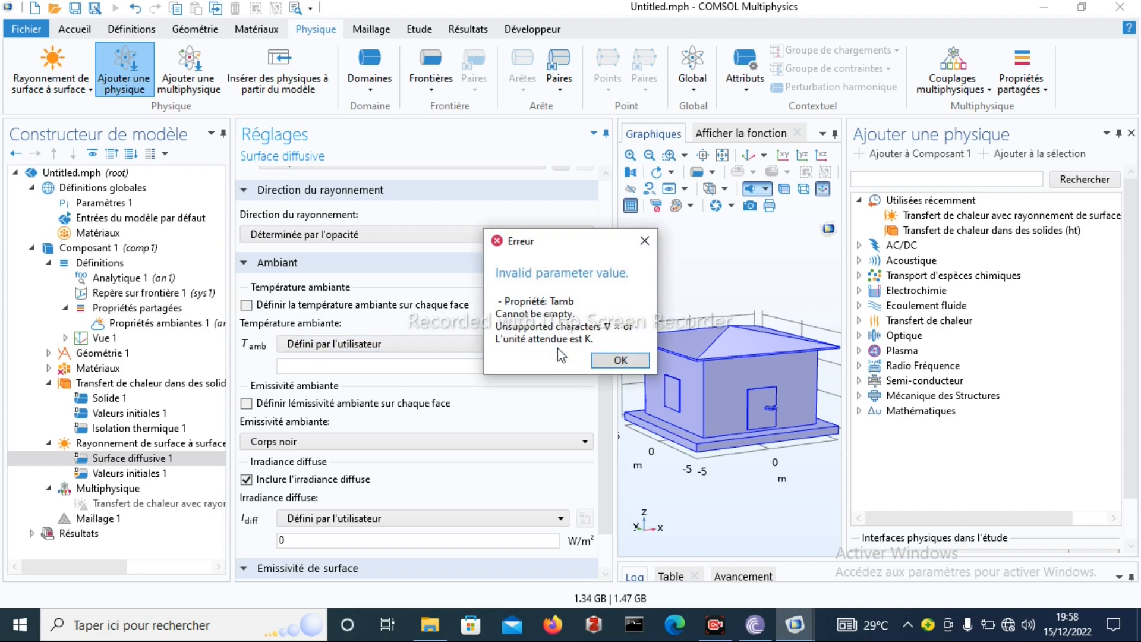
pyautogui.click(372, 369)
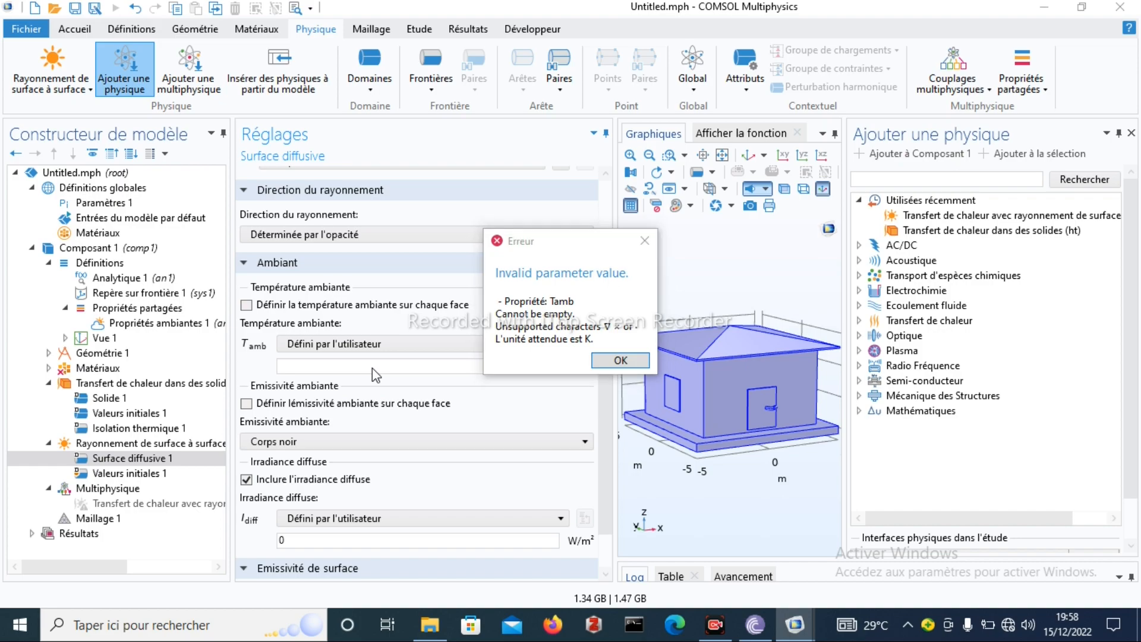
pyautogui.click(629, 359)
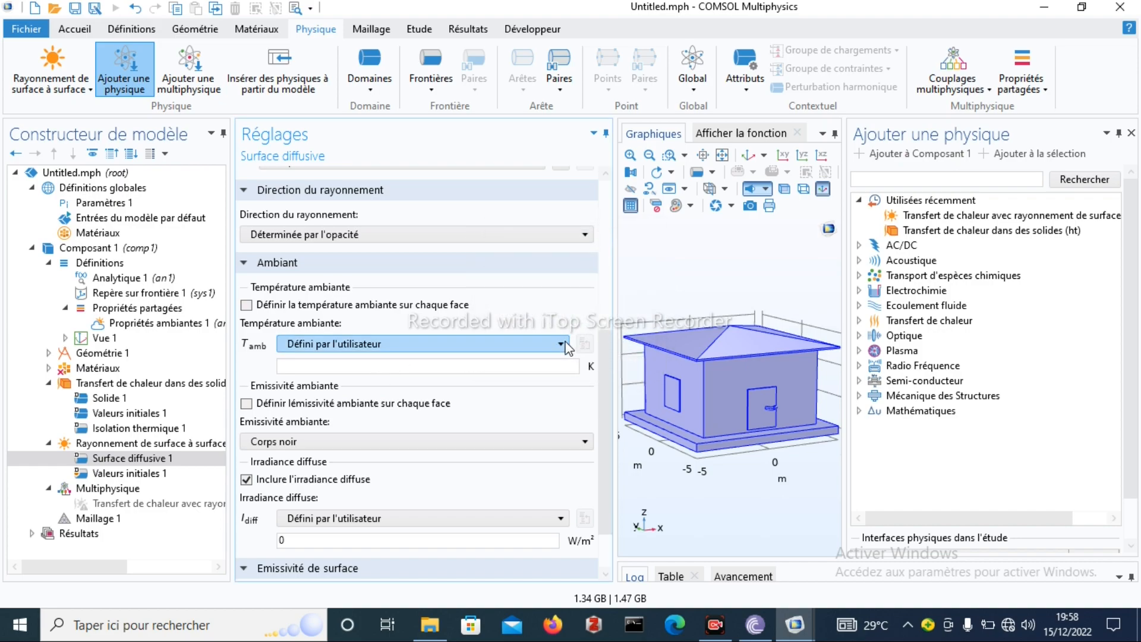
# Set the ambient temperature of Surface diffusive 1 to Température ambiante (ampr1) and its surface emissivity to a user-defined value of 0.8
pyautogui.click(563, 343)
pyautogui.click(490, 361)
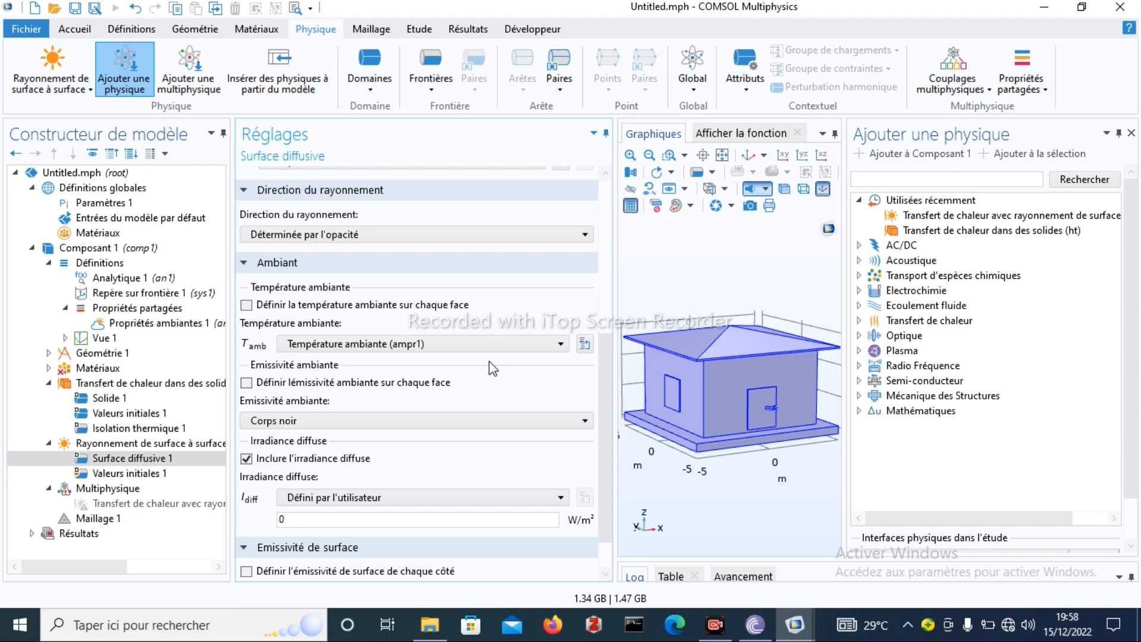
pyautogui.moveTo(602, 383); pyautogui.dragTo(604, 414)
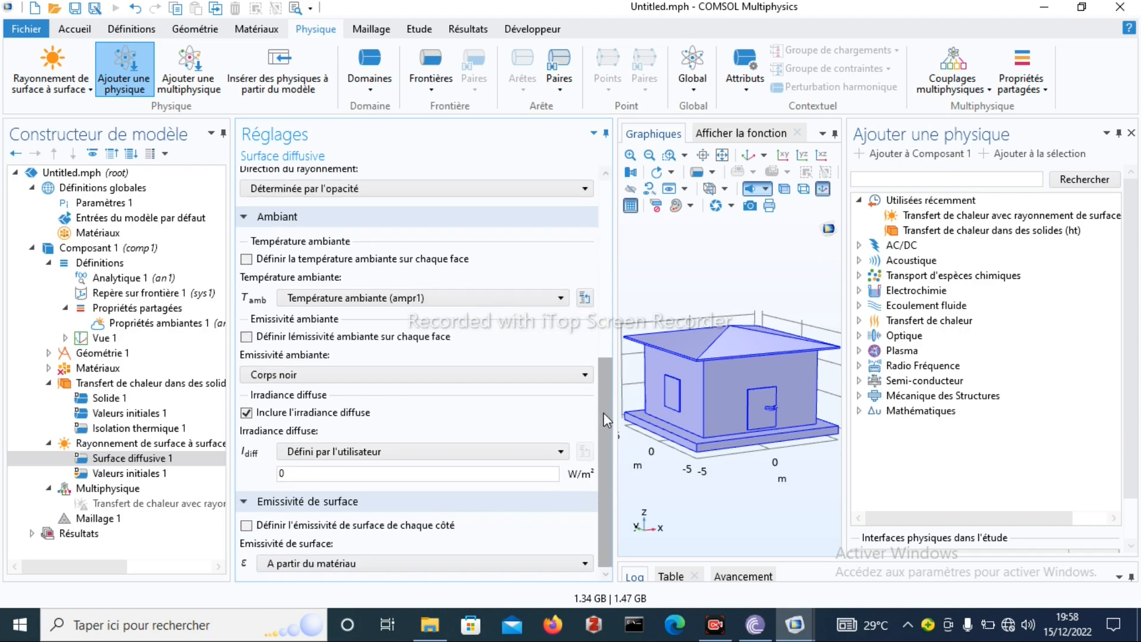
pyautogui.click(587, 562)
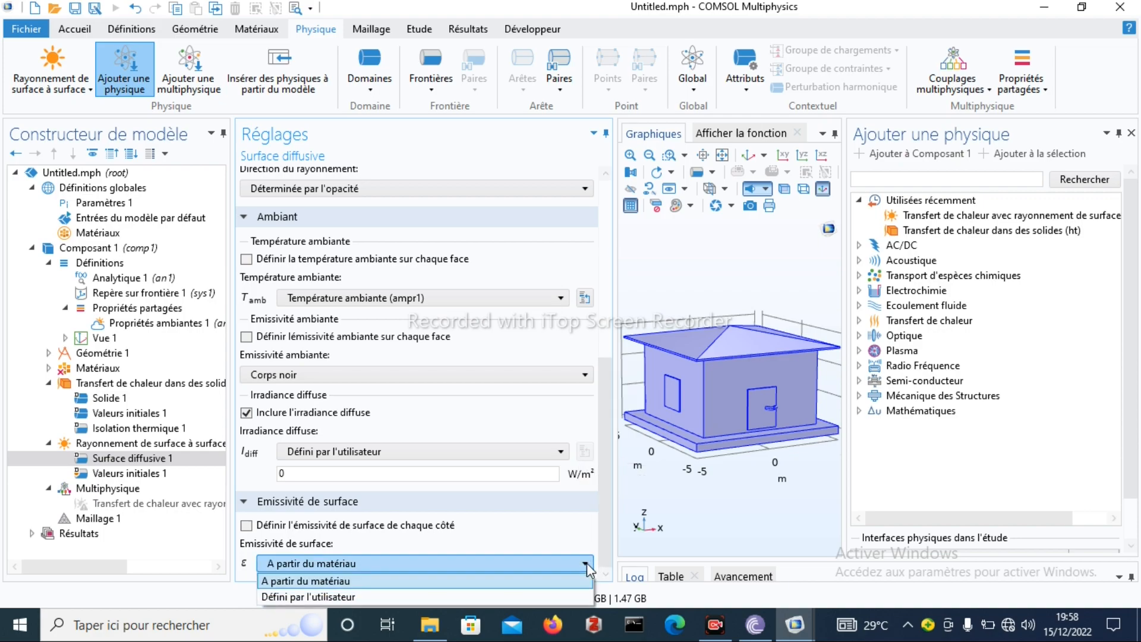
pyautogui.click(329, 597)
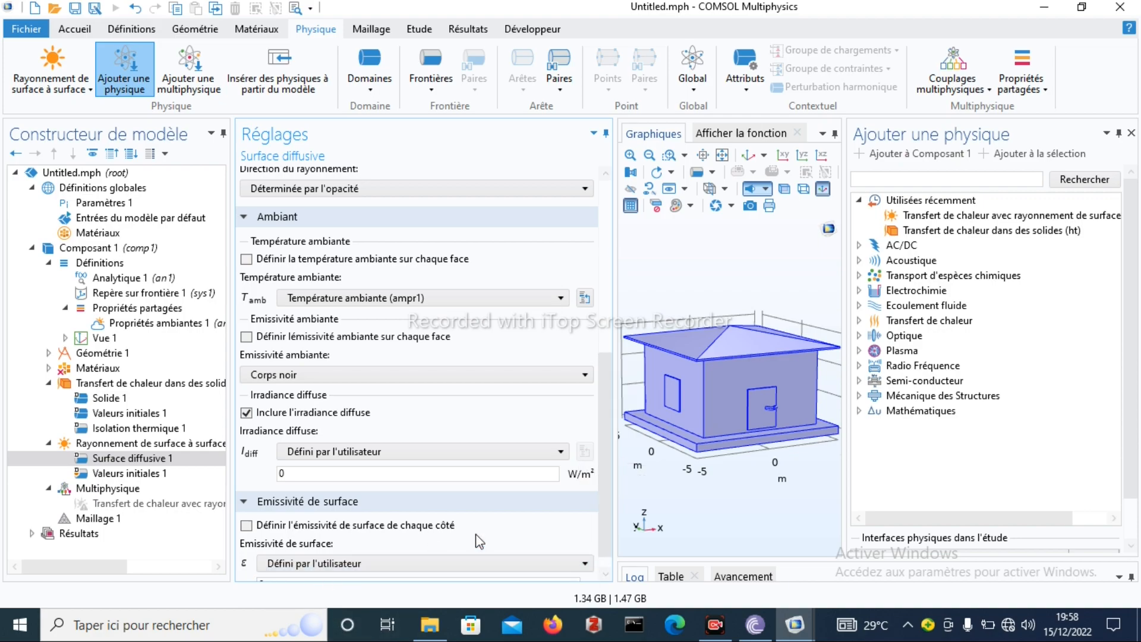
pyautogui.click(606, 574)
pyautogui.click(352, 563)
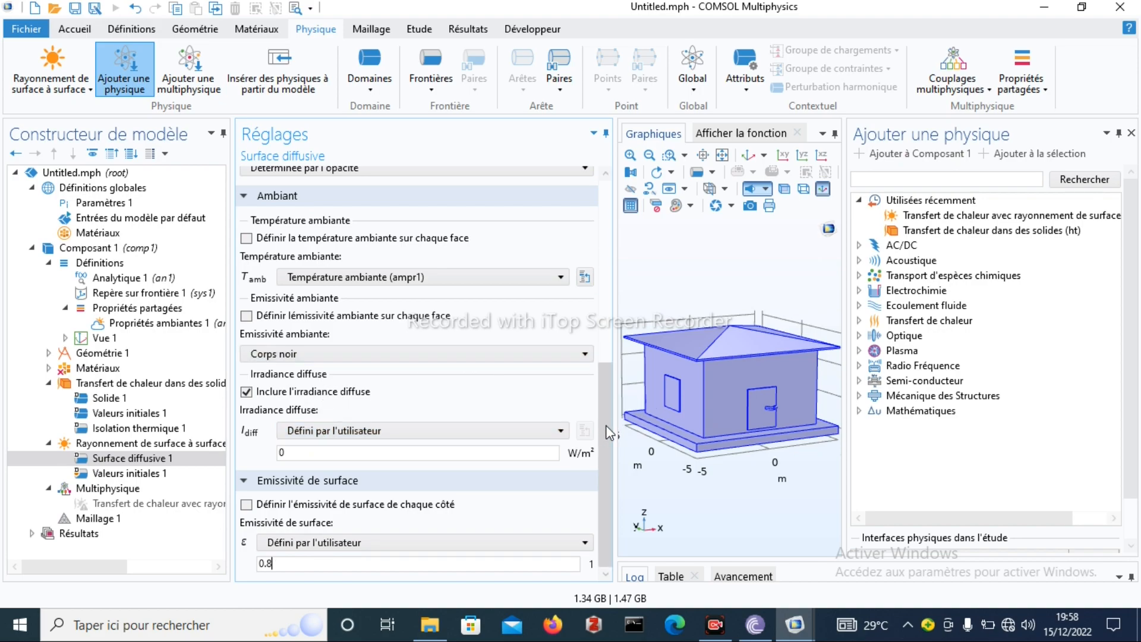
# Review the settings of Valeurs initiales 1 under the surface-to-surface radiation interface and the boundary and domain conditions available for it
pyautogui.moveTo(604, 416); pyautogui.dragTo(584, 234)
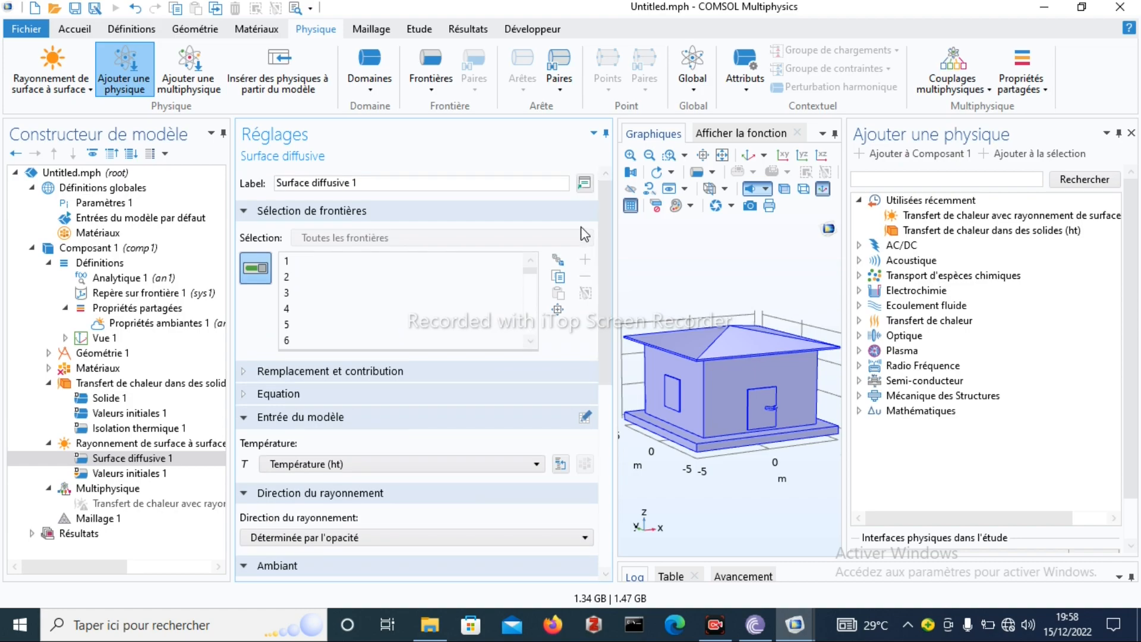
pyautogui.click(170, 472)
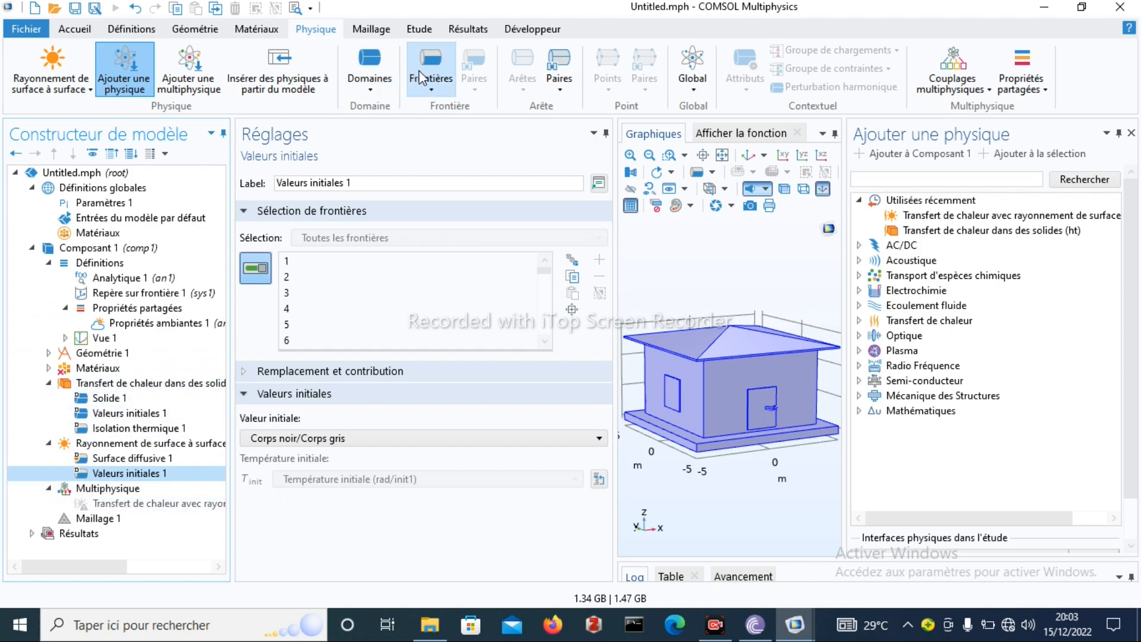
pyautogui.click(429, 83)
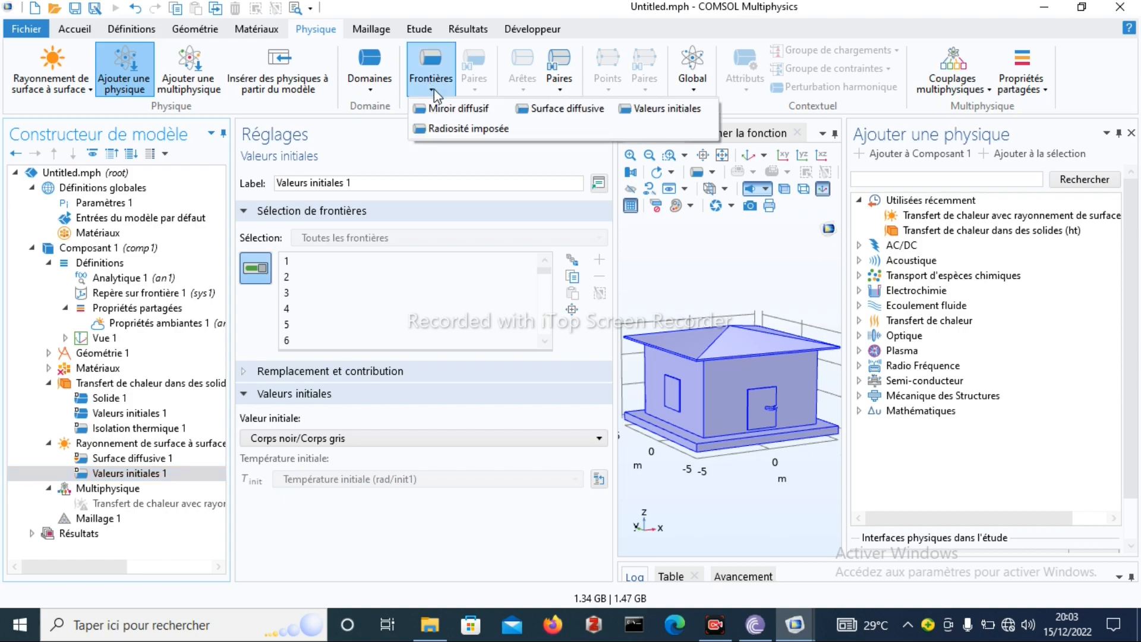
pyautogui.click(430, 62)
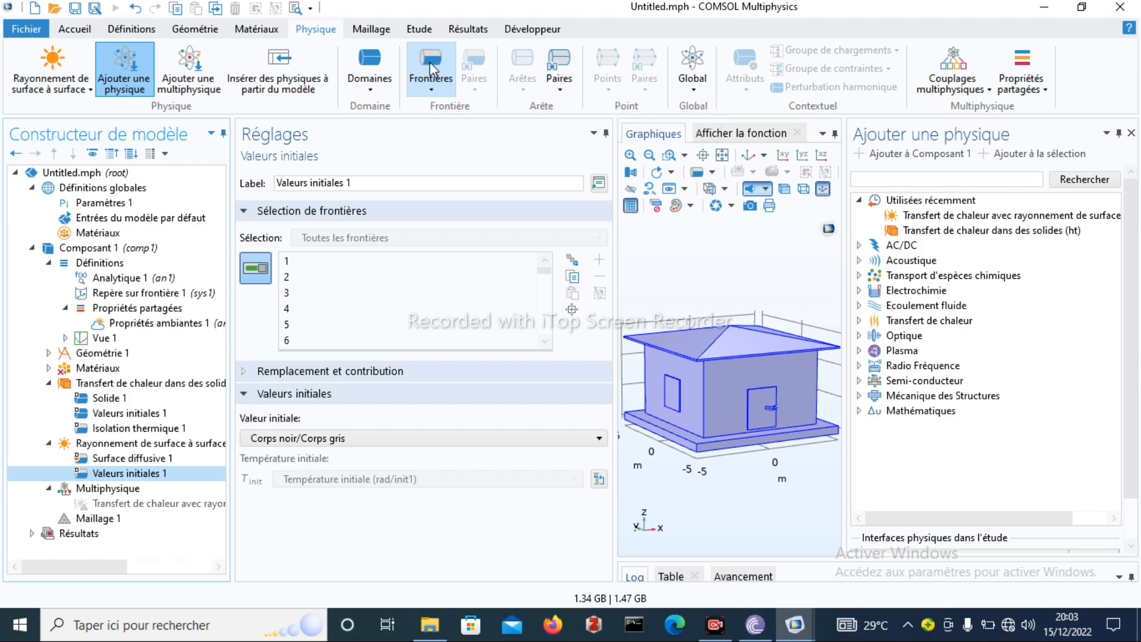
pyautogui.click(430, 86)
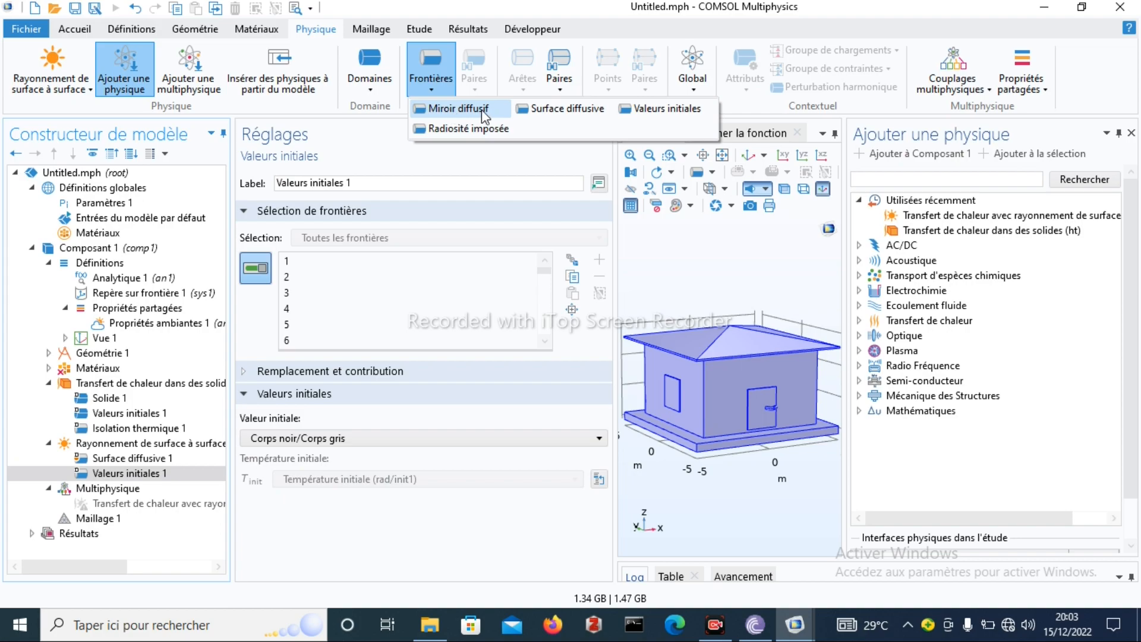
pyautogui.click(372, 83)
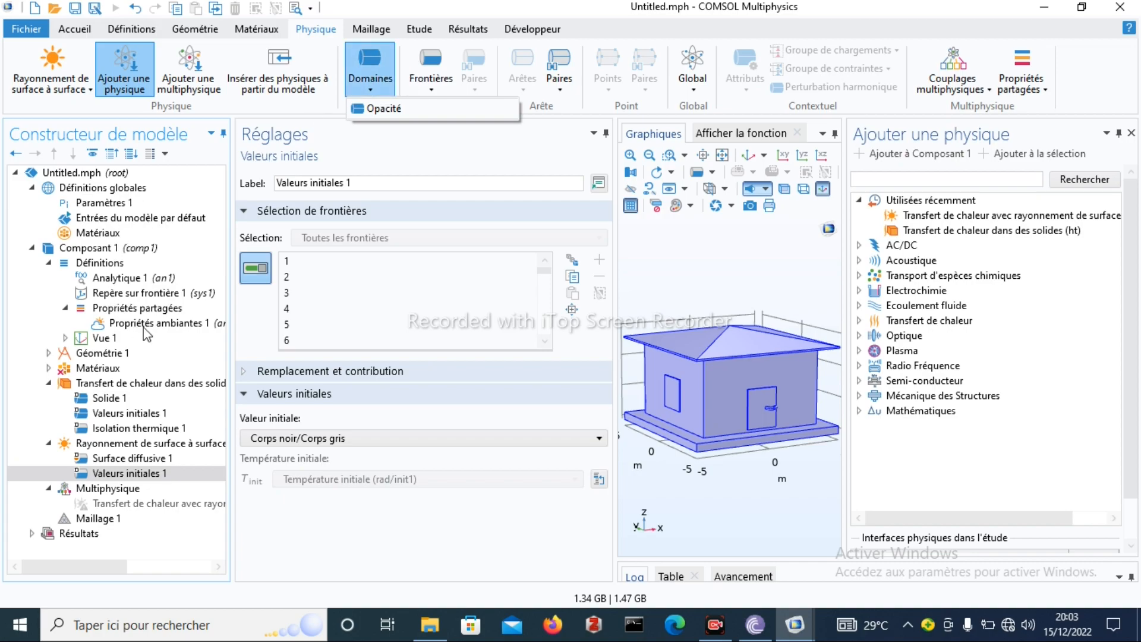
pyautogui.click(432, 89)
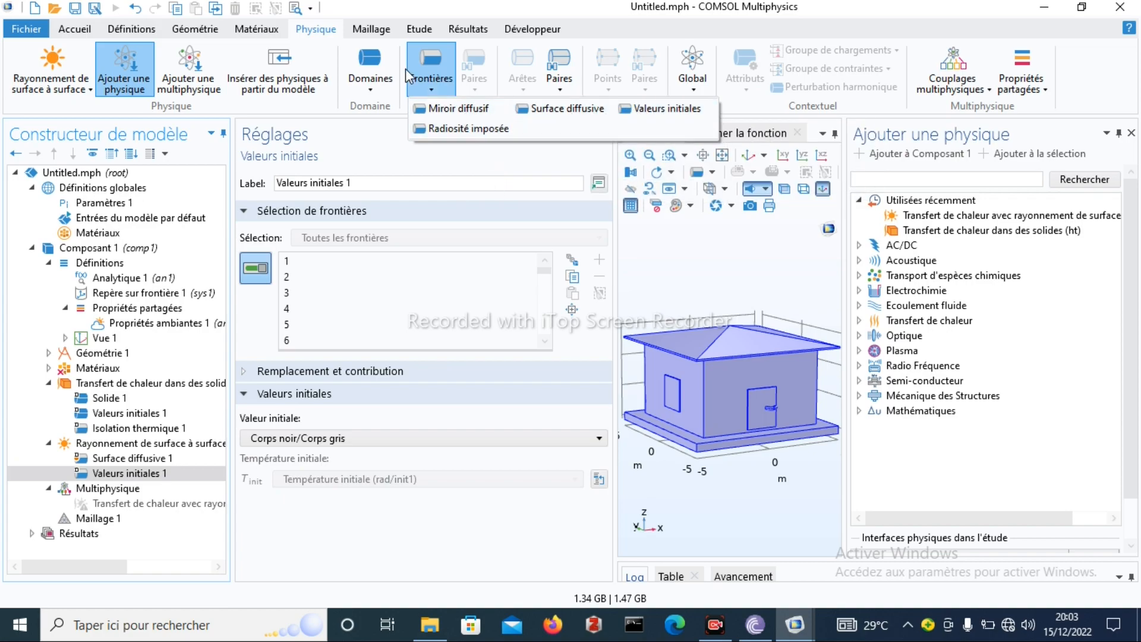
# Set the element size of the physics-controlled Maillage 1 to Grossier and build the whole mesh sequence
pyautogui.click(364, 30)
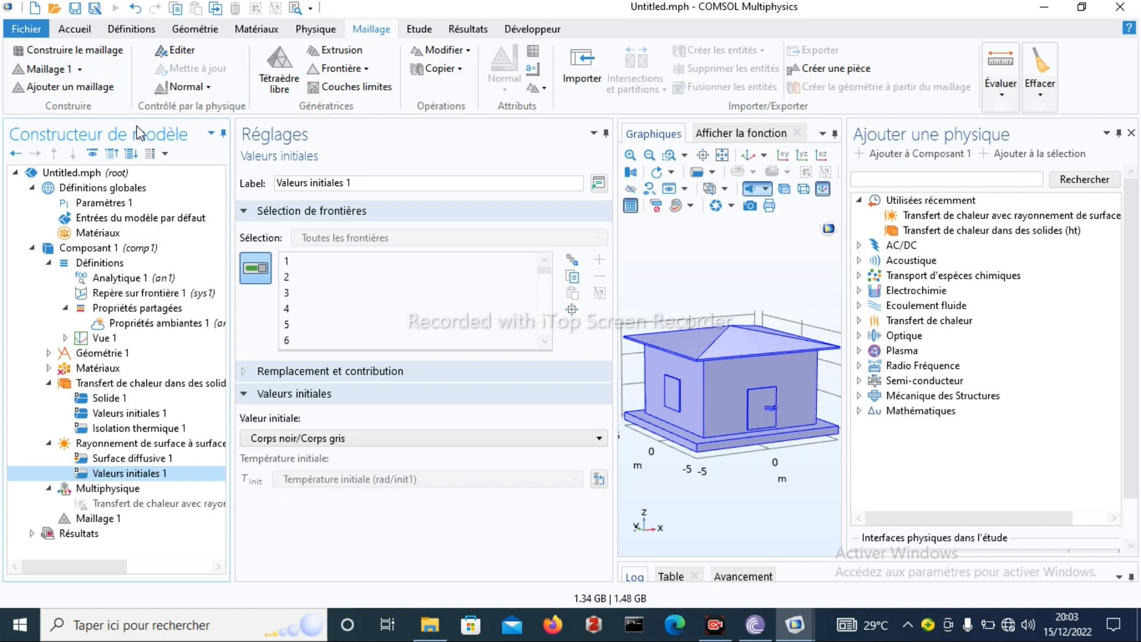
pyautogui.click(320, 31)
pyautogui.click(258, 35)
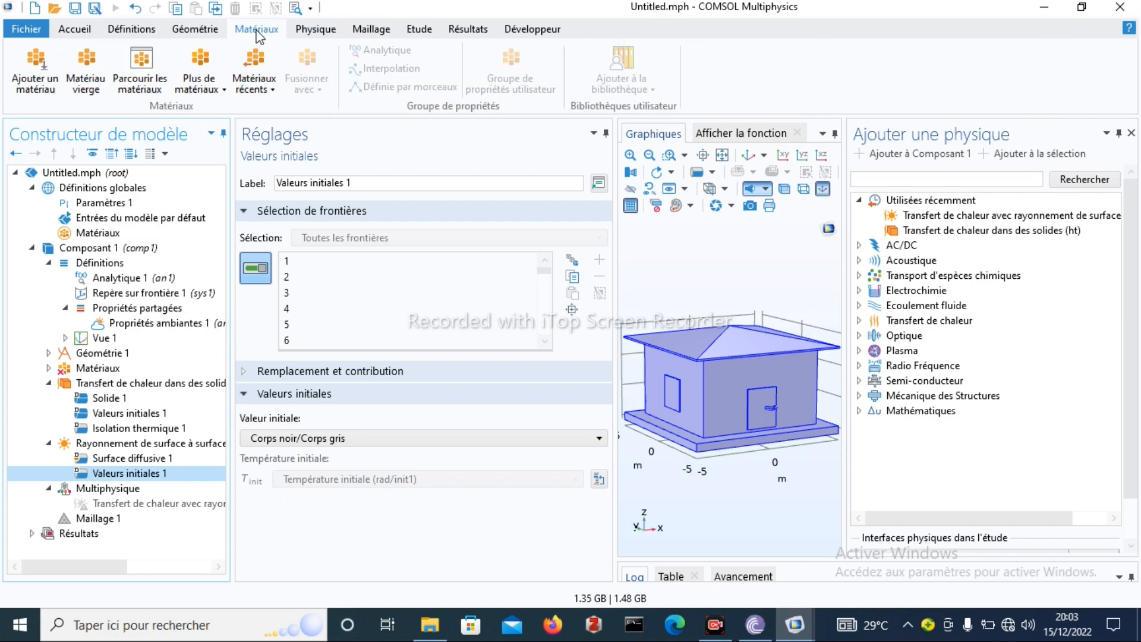
pyautogui.click(367, 29)
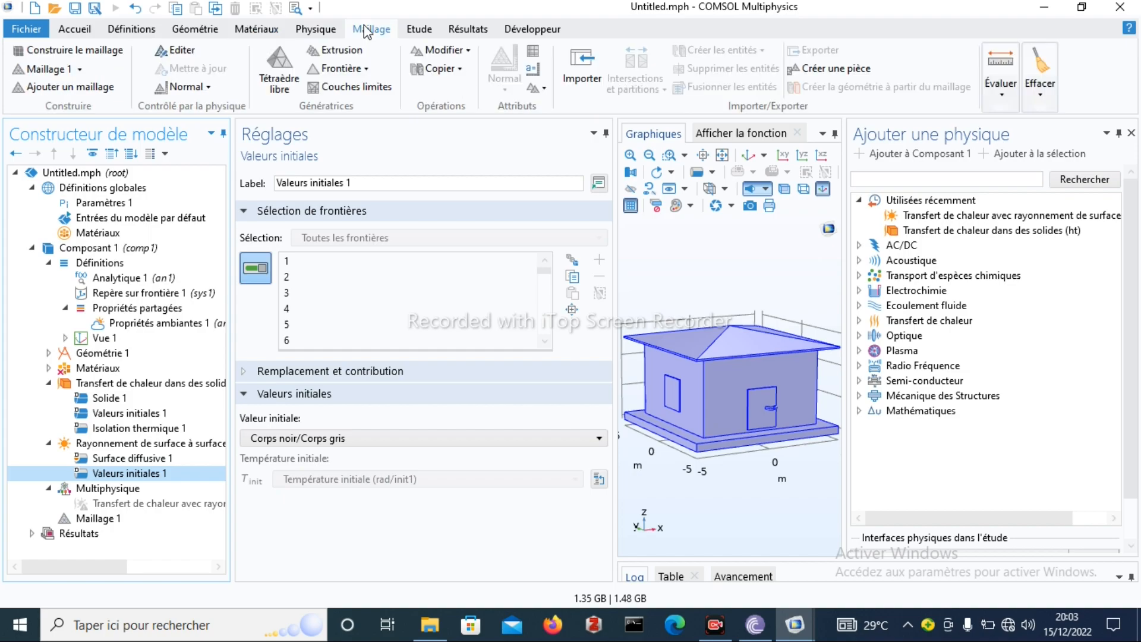
pyautogui.click(110, 522)
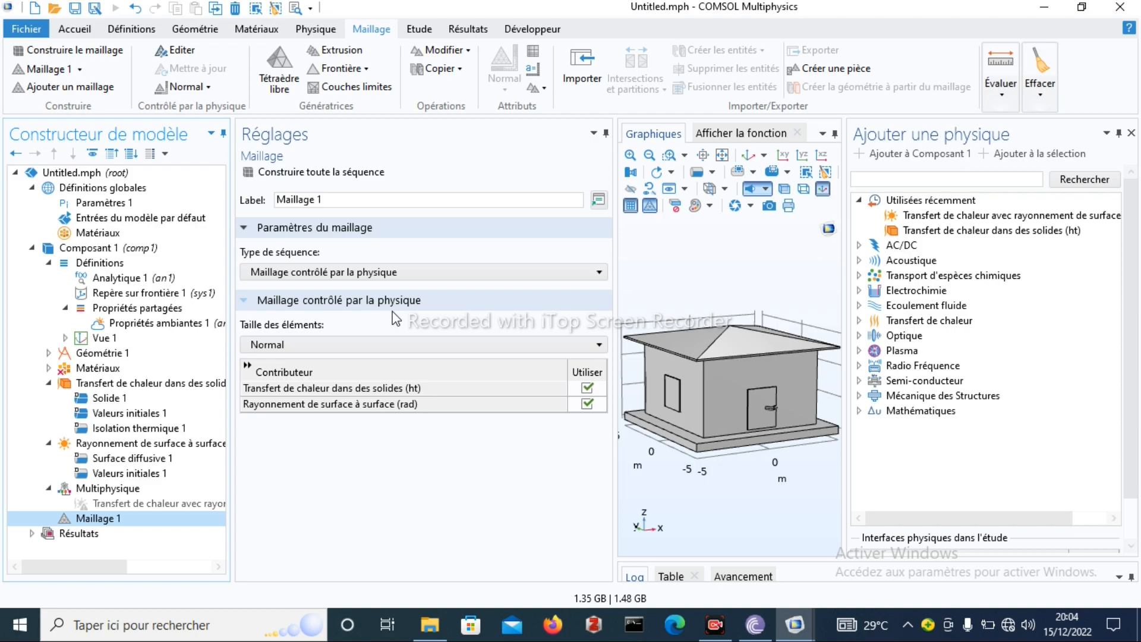
pyautogui.click(599, 345)
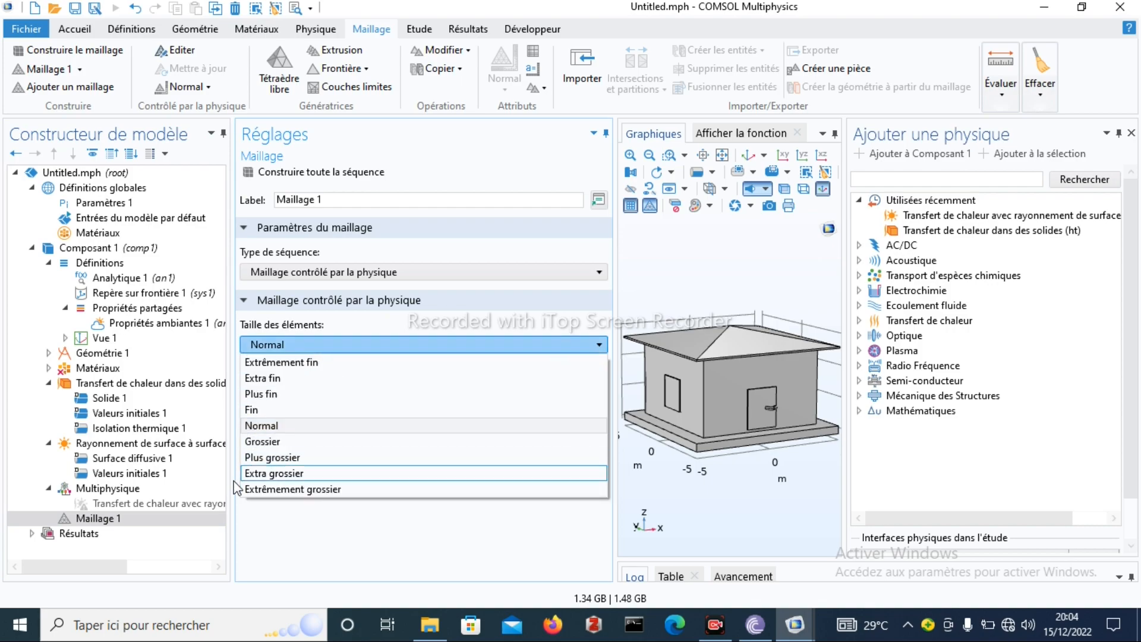
pyautogui.click(290, 448)
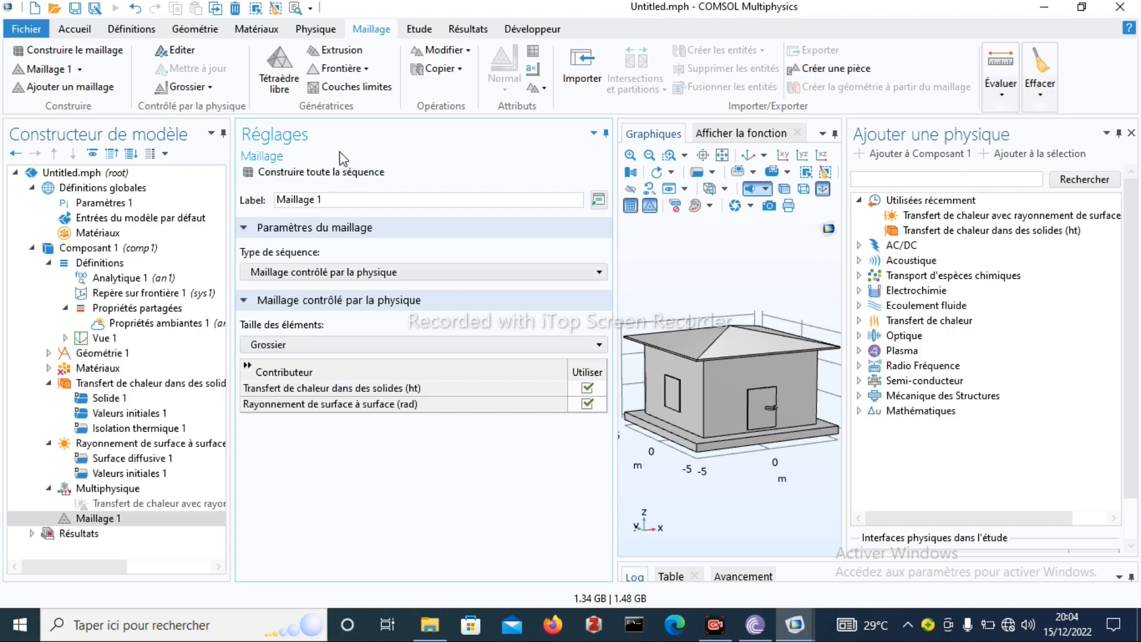
pyautogui.click(320, 172)
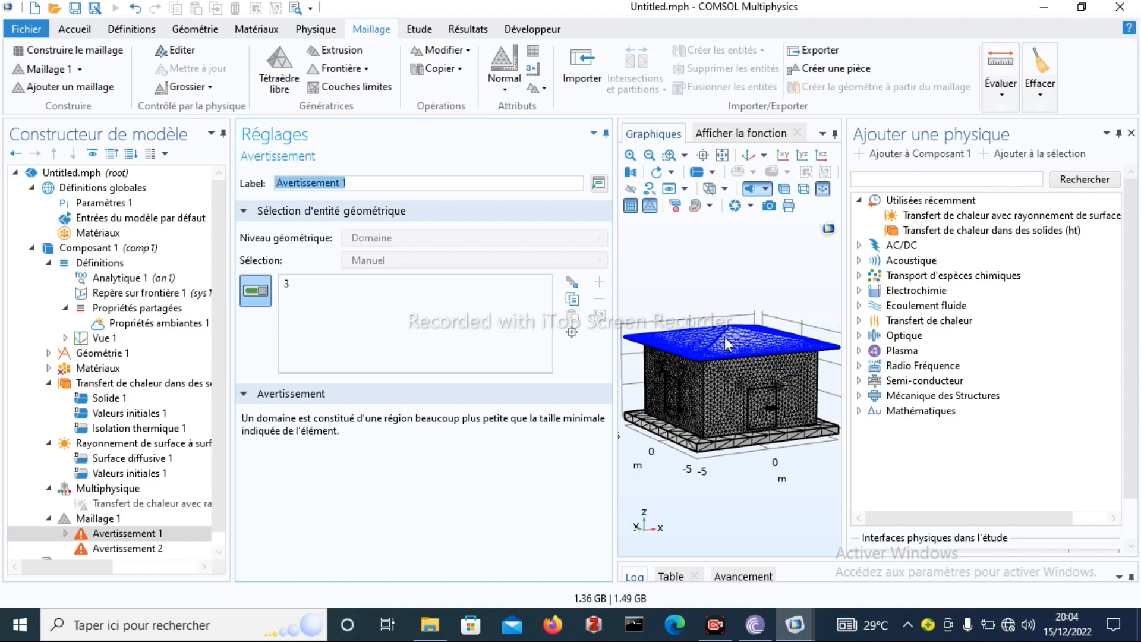
pyautogui.moveTo(724, 337); pyautogui.dragTo(725, 405)
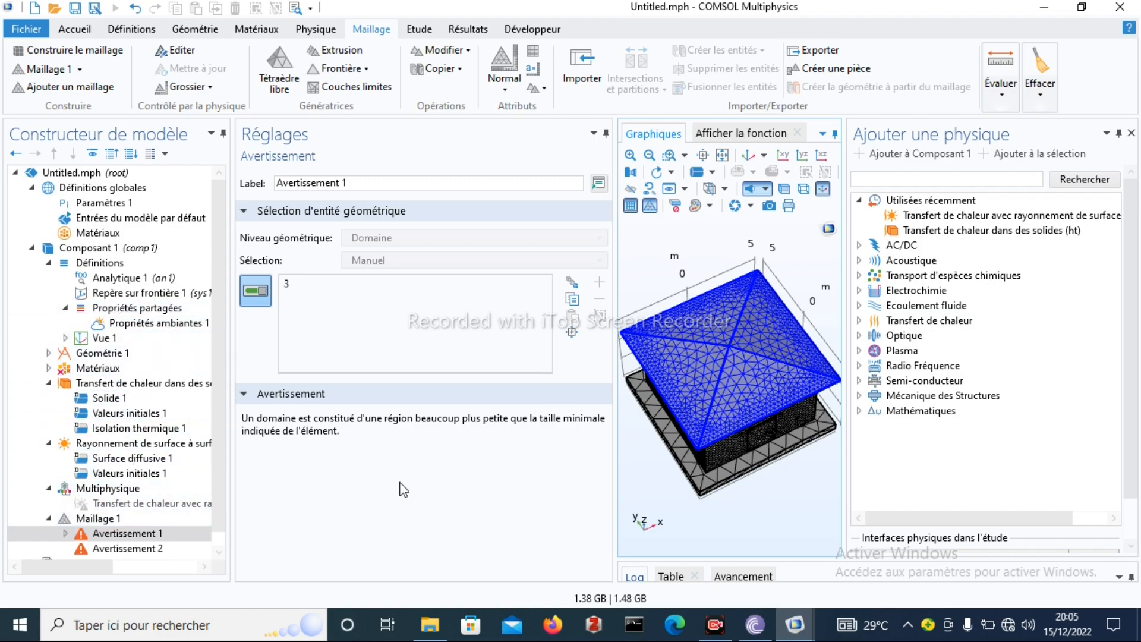
# Set the z position of the roof's Pyramide 1 to 5.26 m and rebuild all geometry objects
pyautogui.scroll(-1, 223, 467)
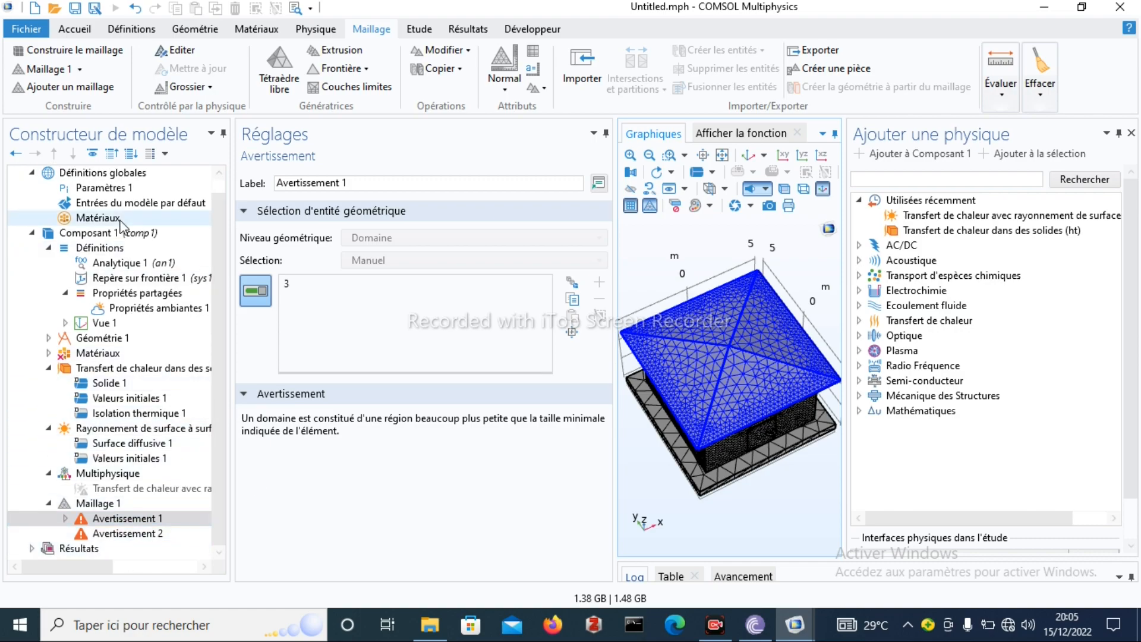
pyautogui.click(49, 369)
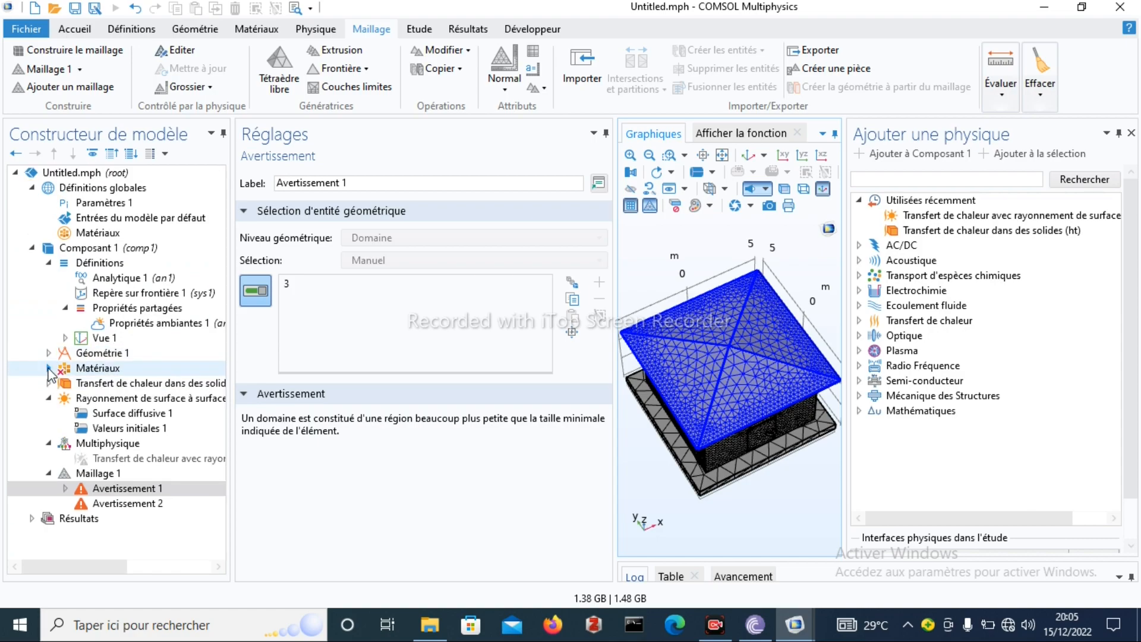
pyautogui.click(49, 398)
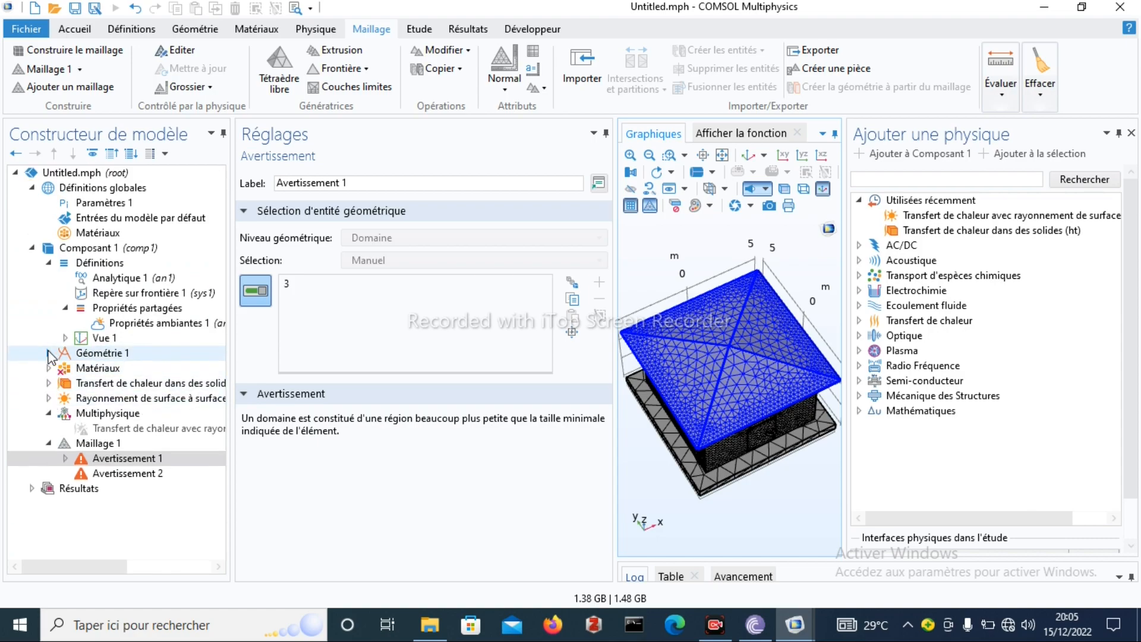
pyautogui.click(49, 353)
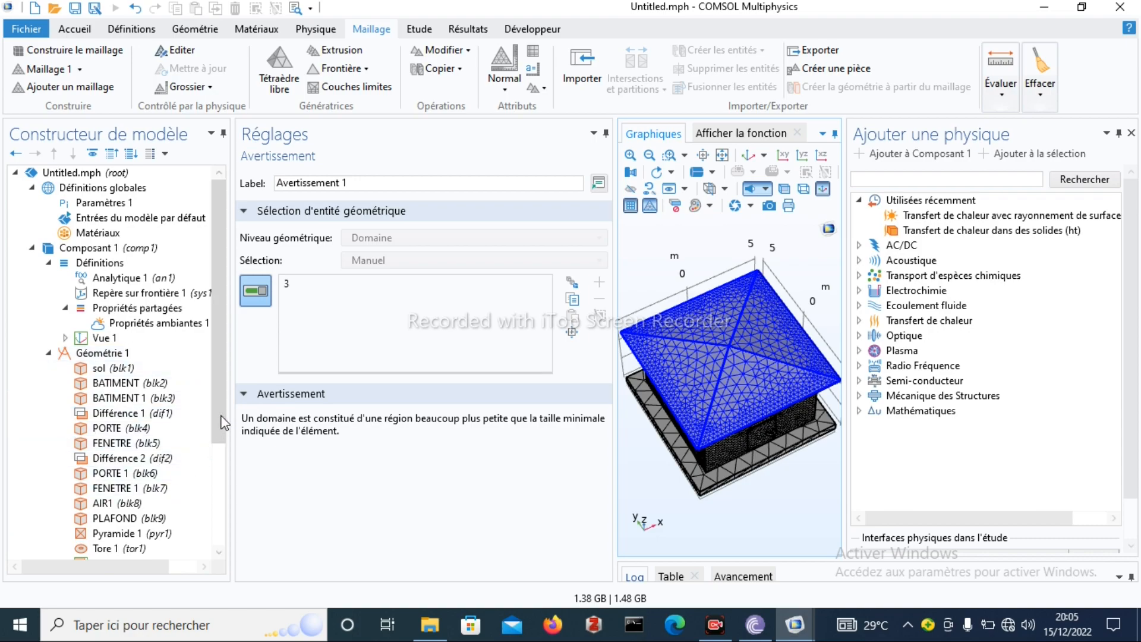
pyautogui.moveTo(223, 423); pyautogui.dragTo(214, 495)
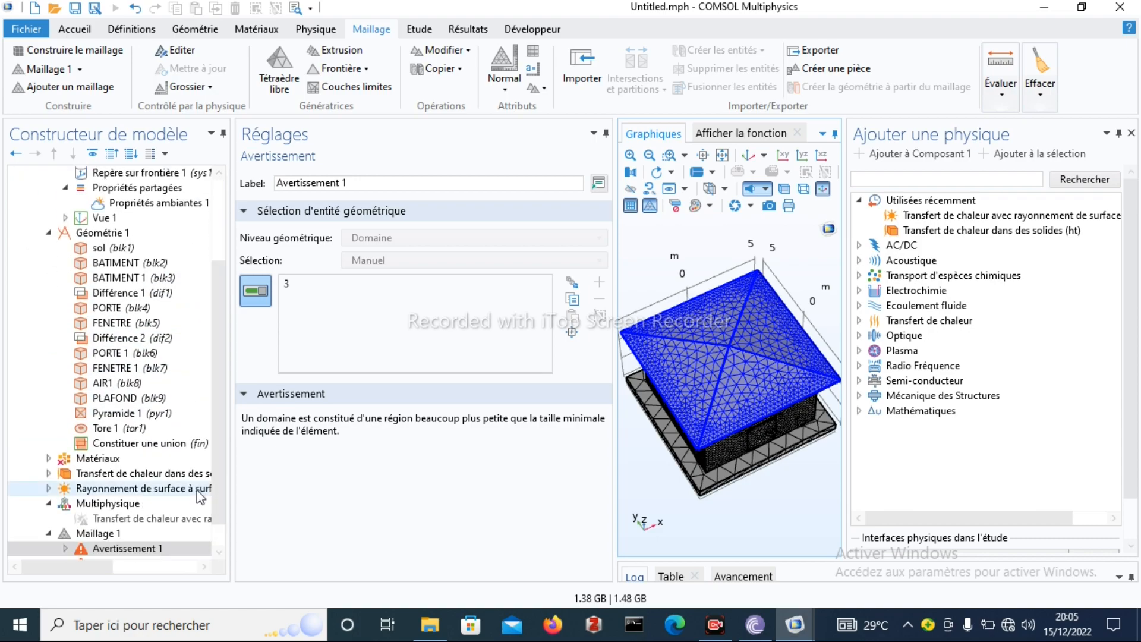
pyautogui.click(139, 415)
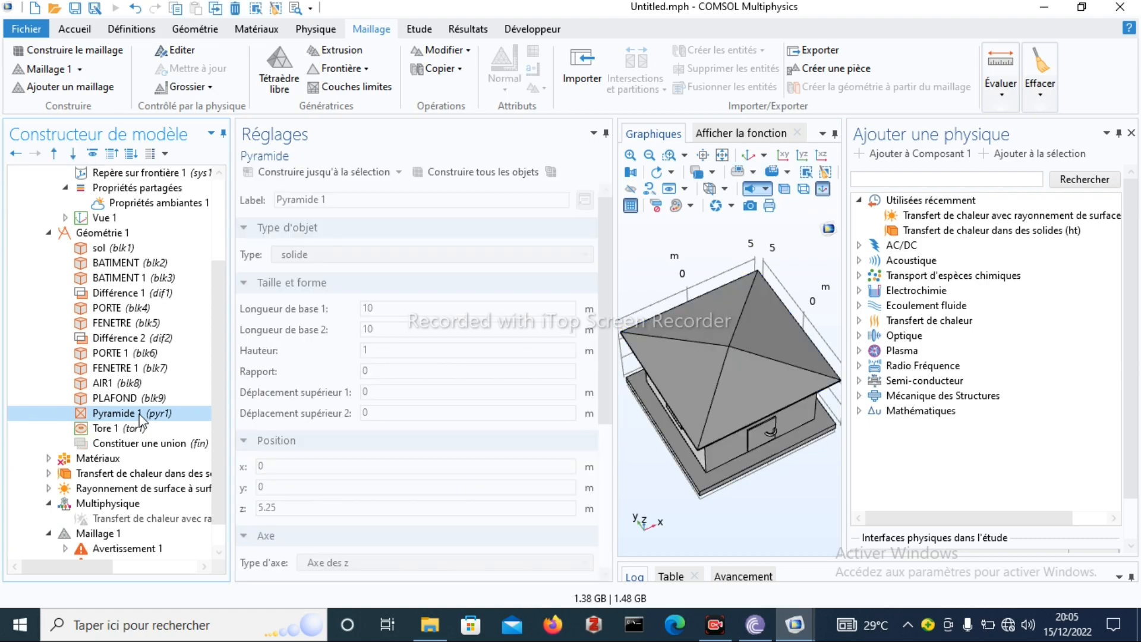
pyautogui.click(337, 488)
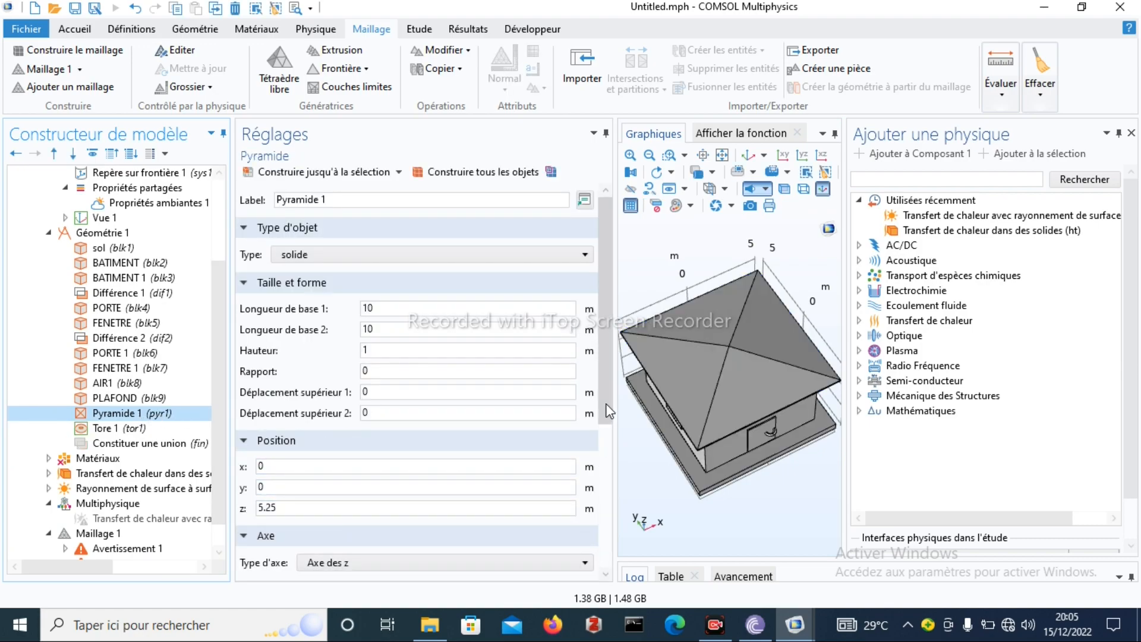
pyautogui.scroll(-3, 608, 410)
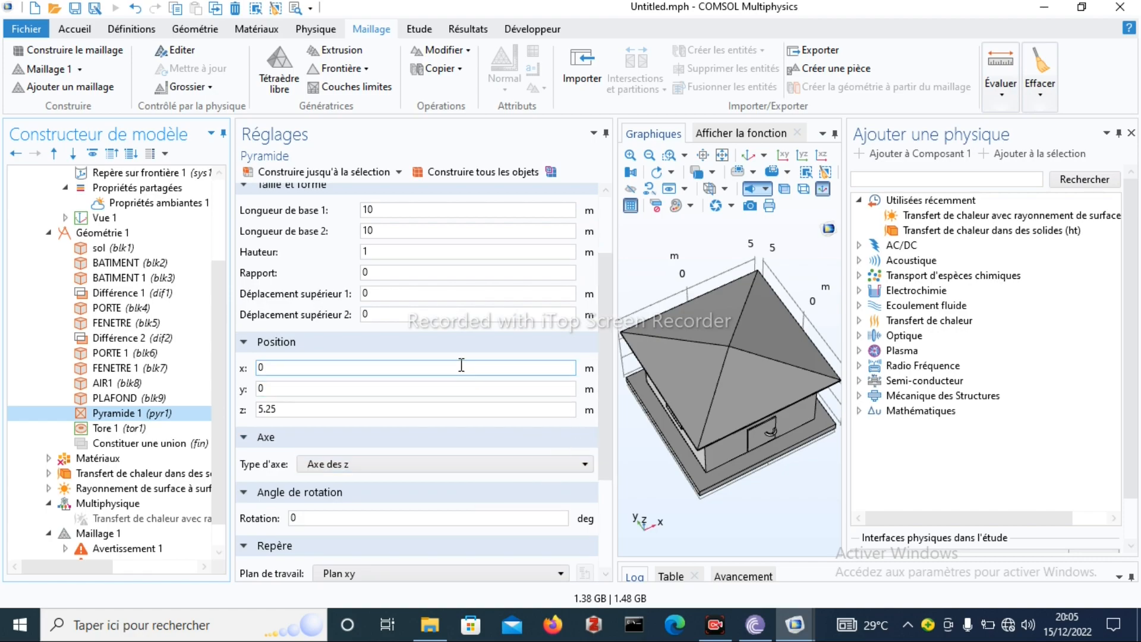
pyautogui.click(280, 410)
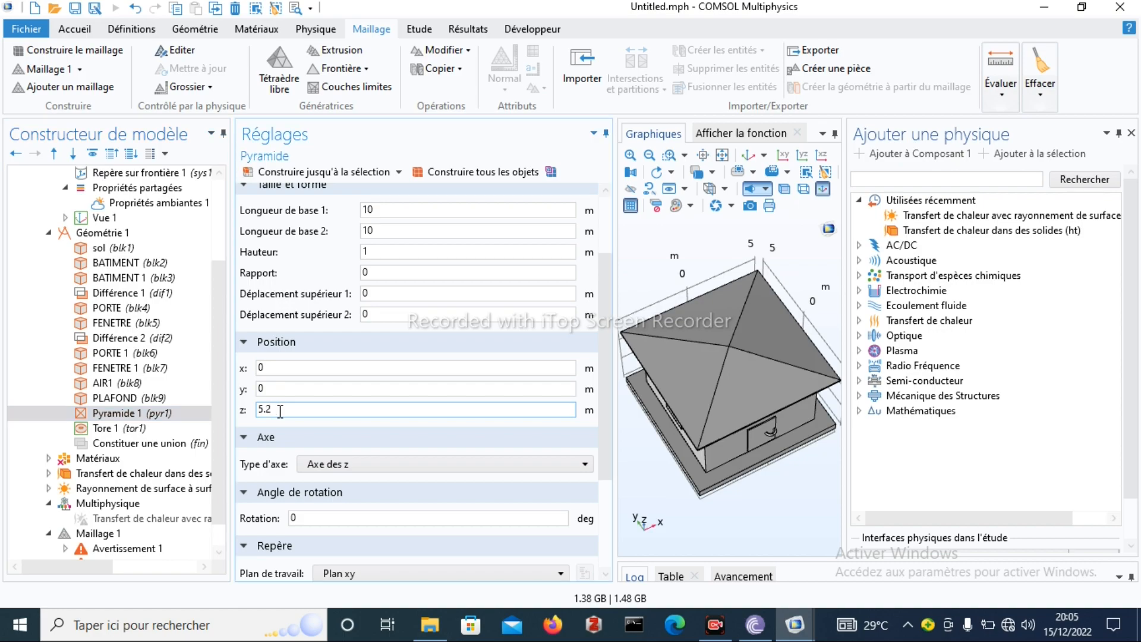
pyautogui.click(444, 174)
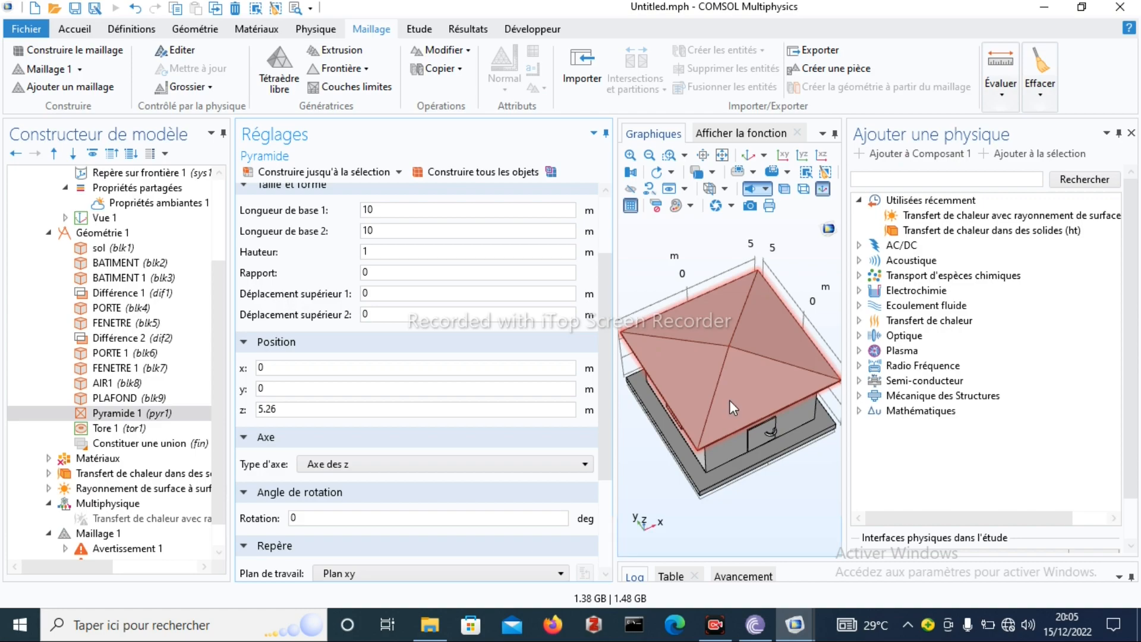
pyautogui.moveTo(729, 400); pyautogui.dragTo(734, 316)
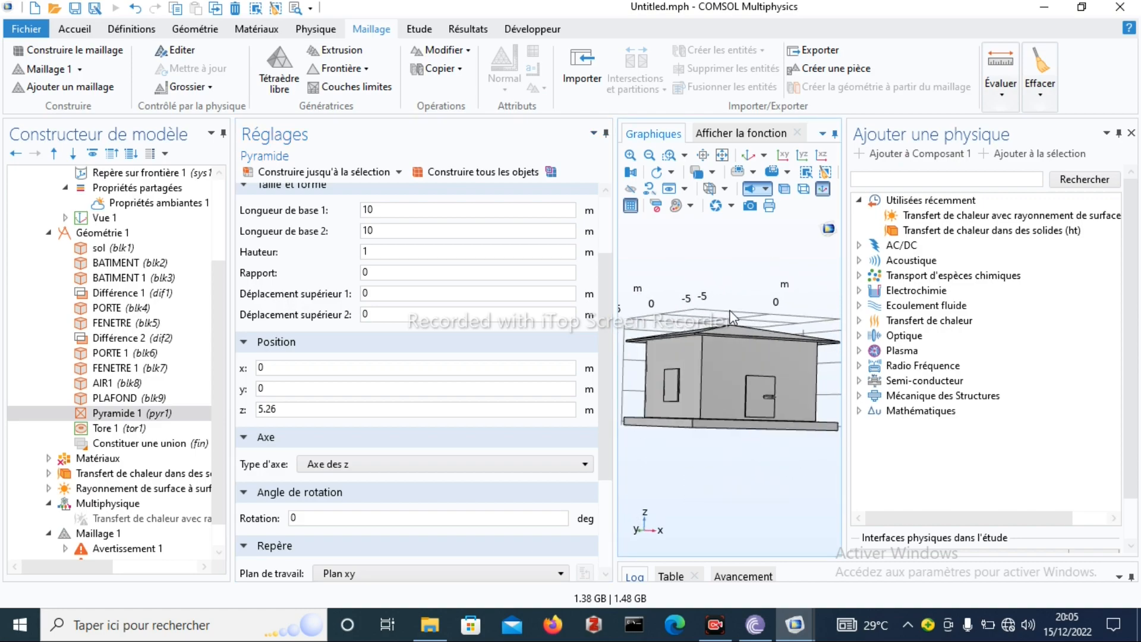
# Rebuild the whole sequence of Maillage 1 and inspect the meshed house from several sides along with Avertissement 1
pyautogui.click(107, 533)
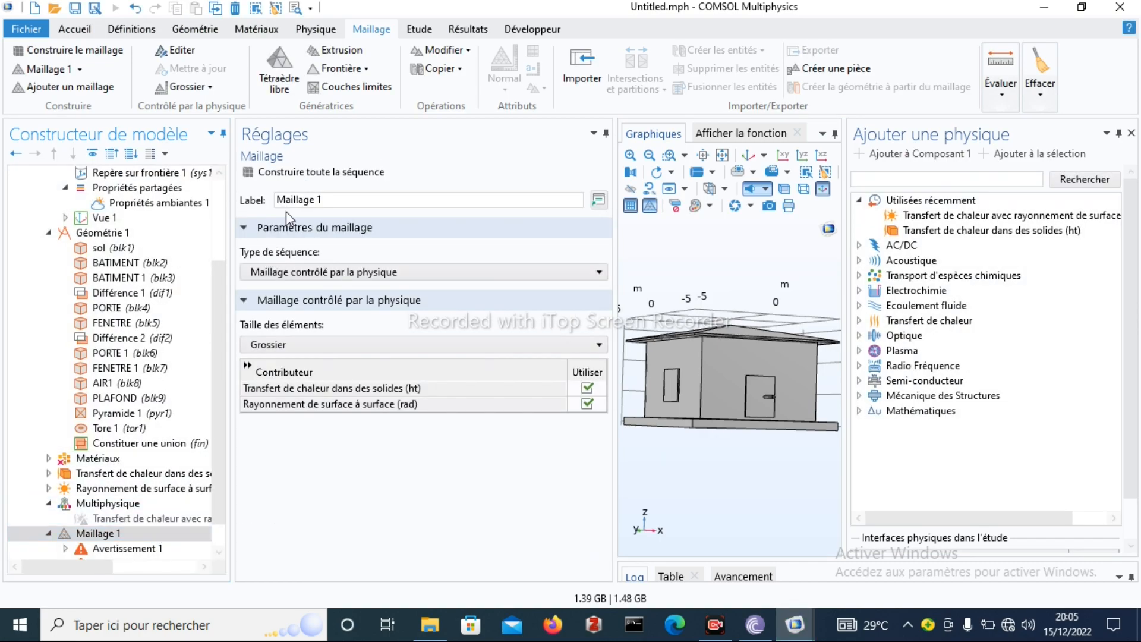
pyautogui.click(322, 178)
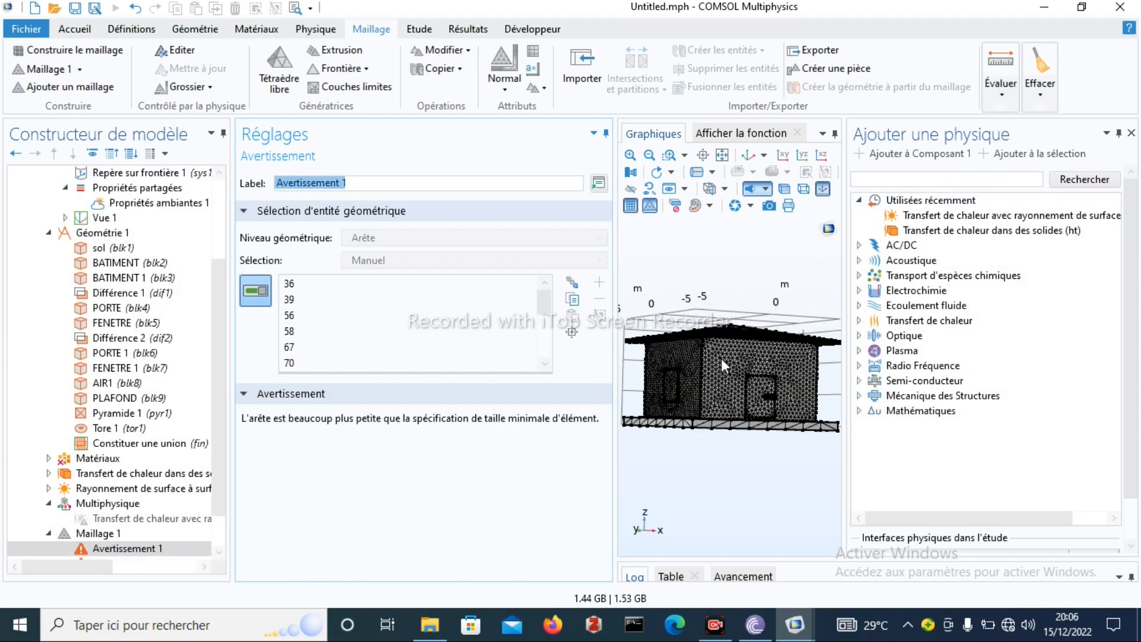
pyautogui.moveTo(721, 358); pyautogui.dragTo(642, 382)
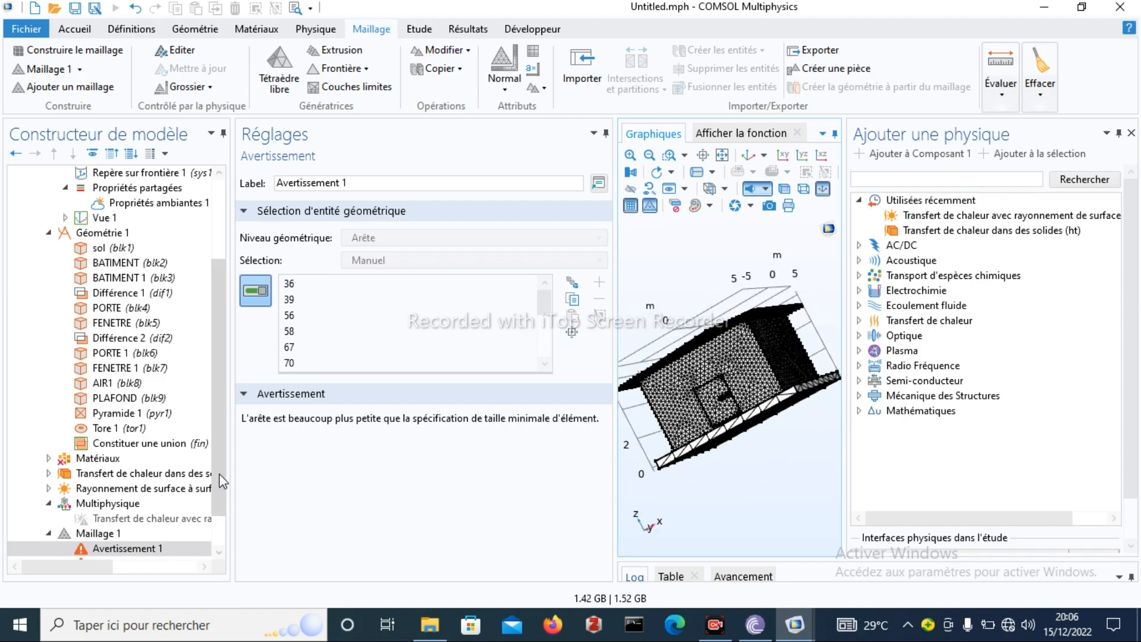
pyautogui.scroll(-1, 231, 514)
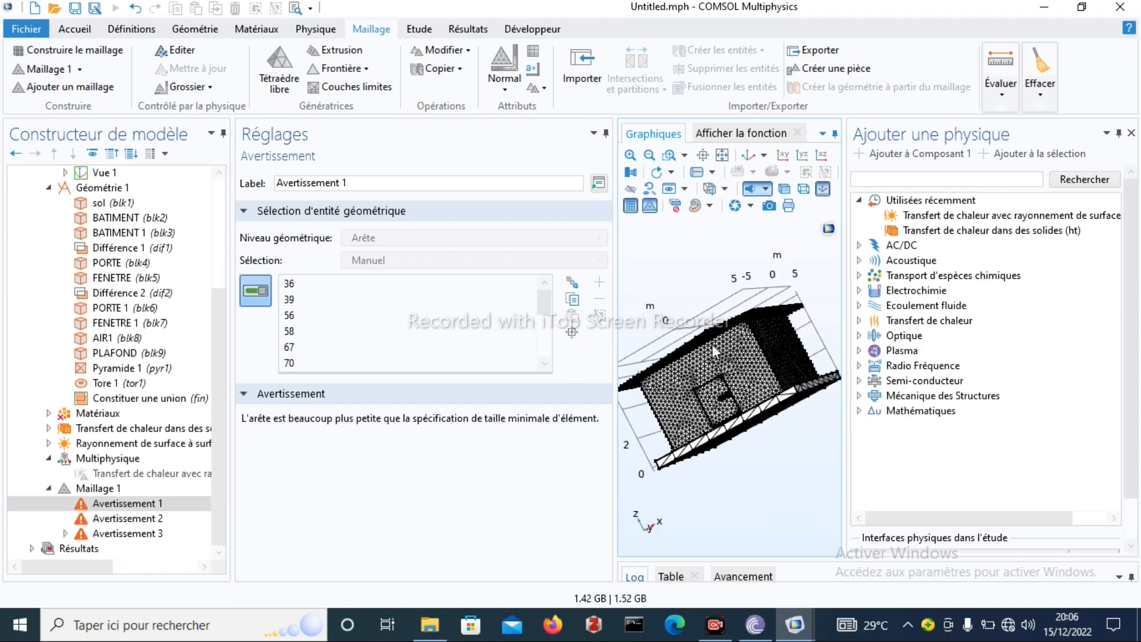
pyautogui.moveTo(723, 362); pyautogui.dragTo(652, 411)
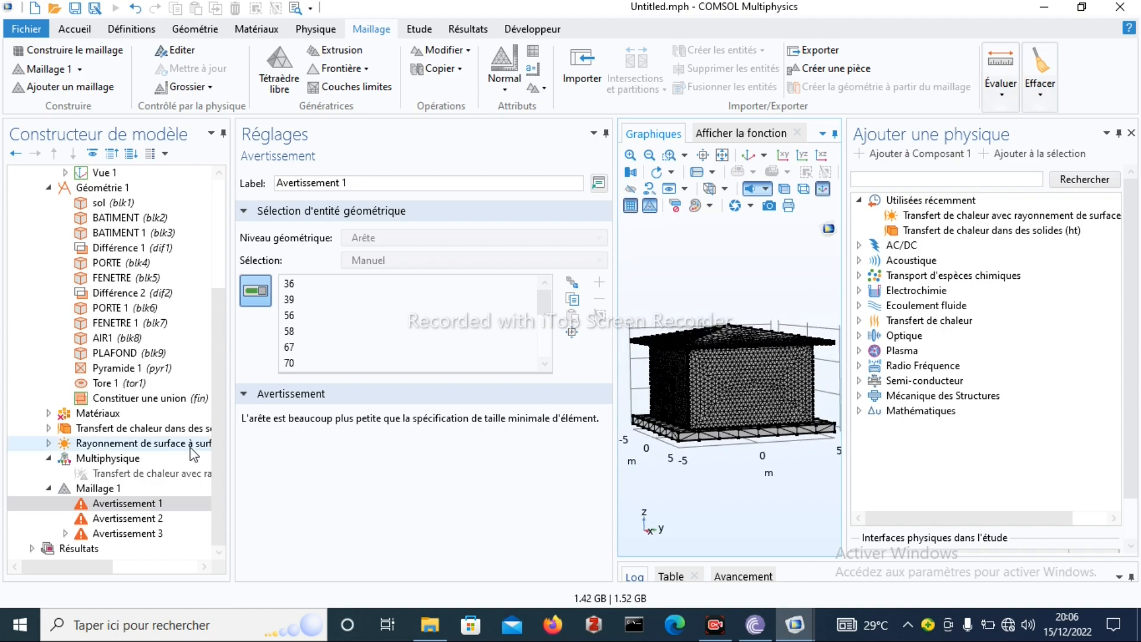
pyautogui.click(110, 504)
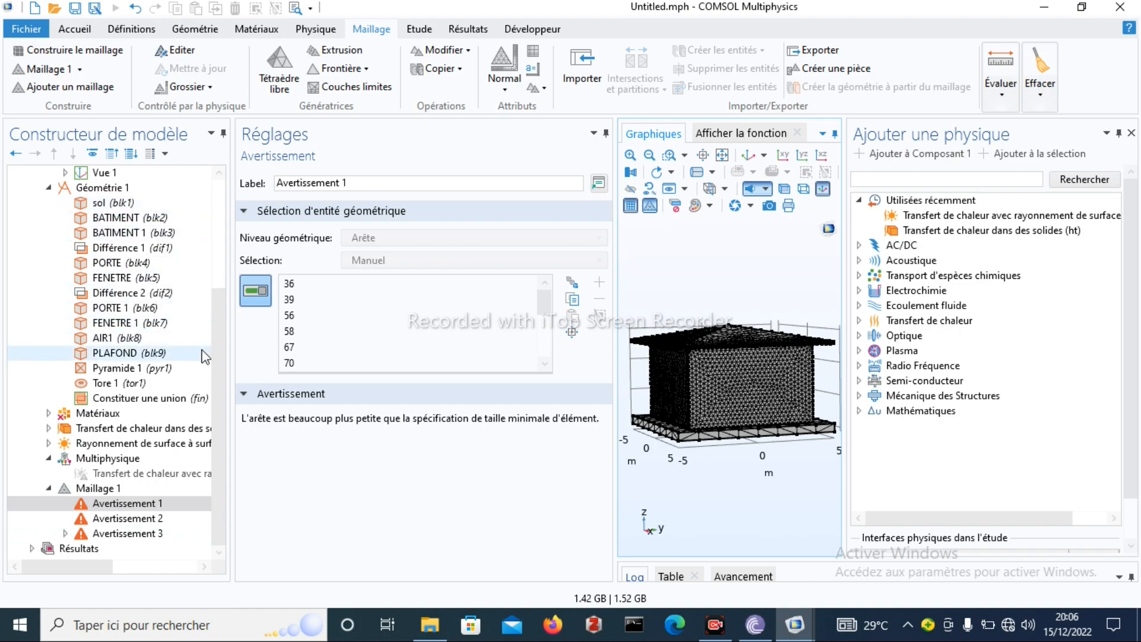
# Examine the meshed house of Maillage 1 in the NYAMSI.mph model, using the default 3D view
pyautogui.click(127, 371)
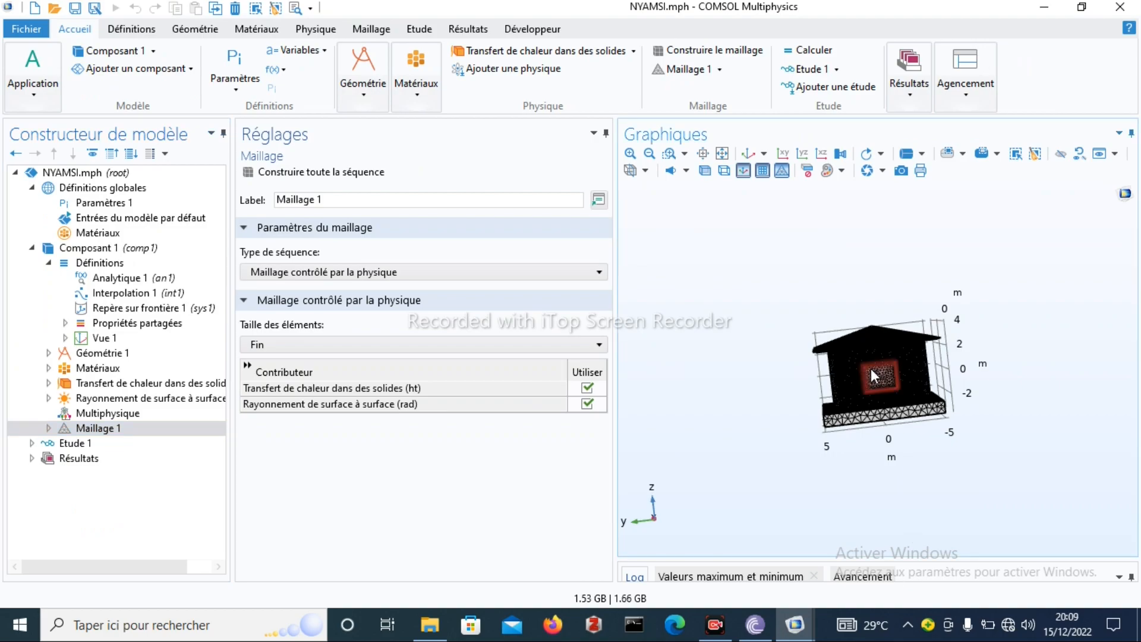
pyautogui.moveTo(940, 385); pyautogui.dragTo(912, 407)
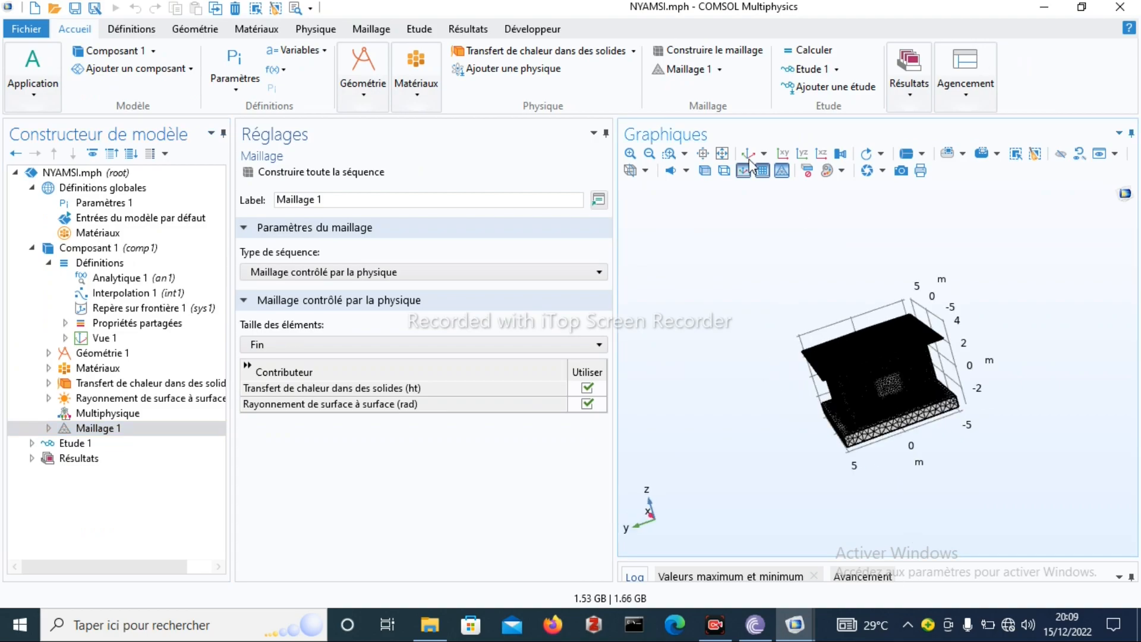
pyautogui.click(749, 155)
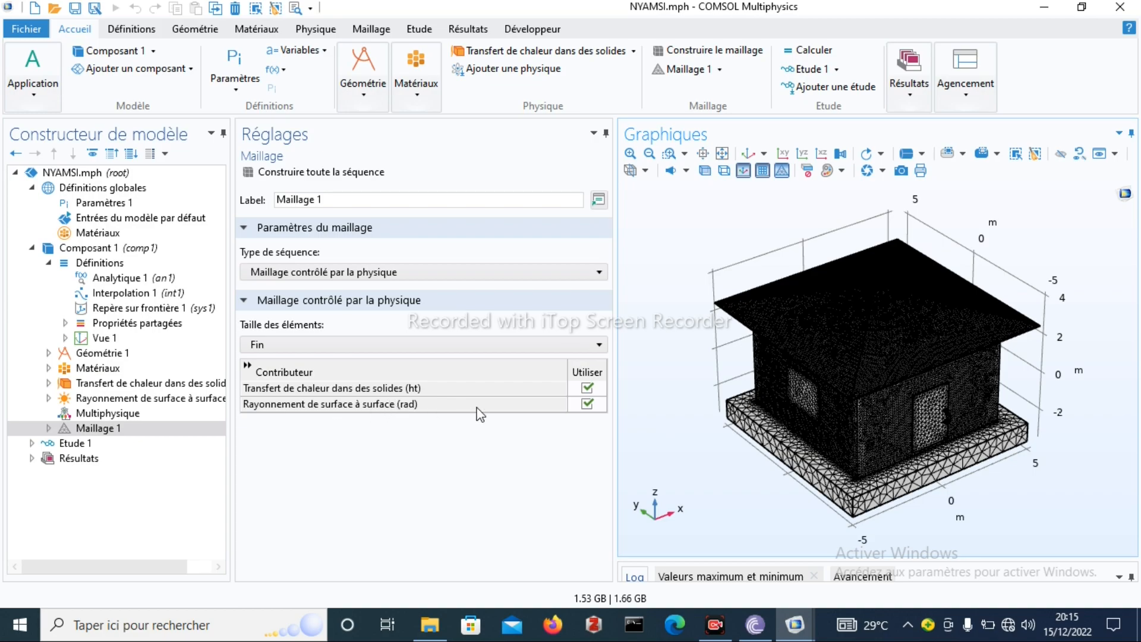
# Review the boundary conditions available for Transfert de chaleur dans des solides without adding any
pyautogui.click(587, 403)
pyautogui.click(316, 33)
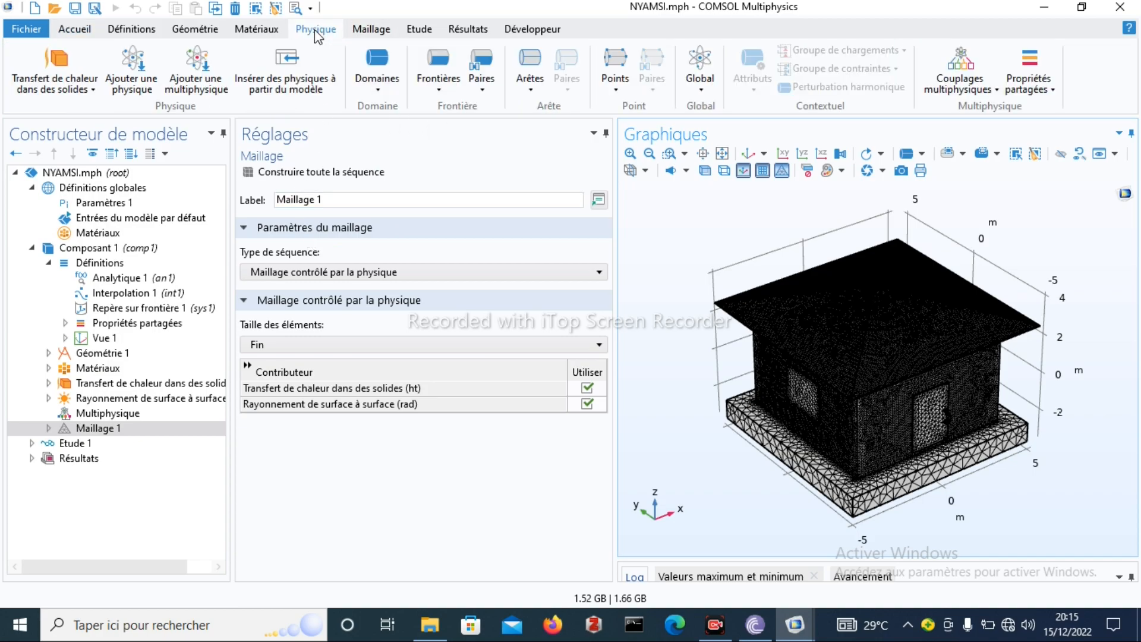
pyautogui.click(439, 83)
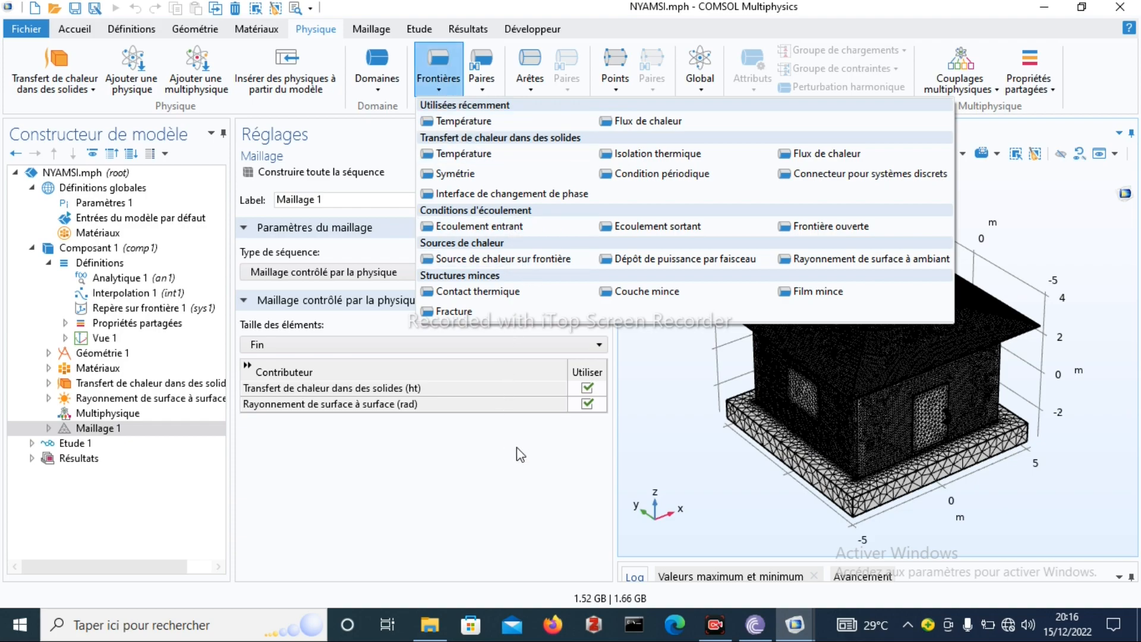
pyautogui.click(505, 495)
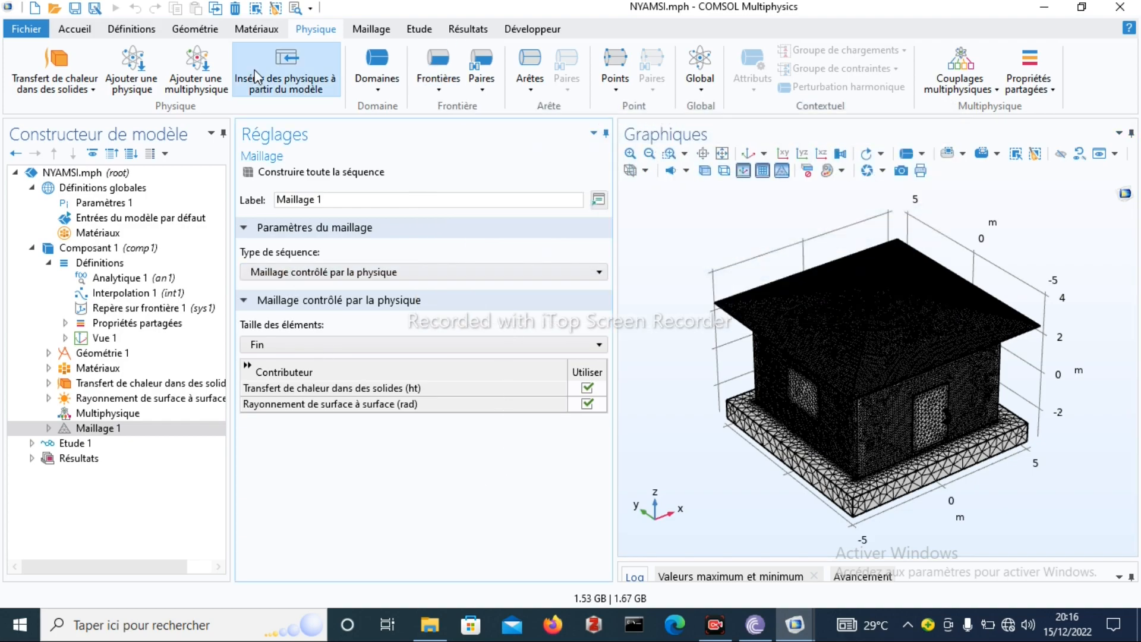
# Review the study types offered for a new study, including Stationnaire and Temporel, without adding one
pyautogui.click(423, 29)
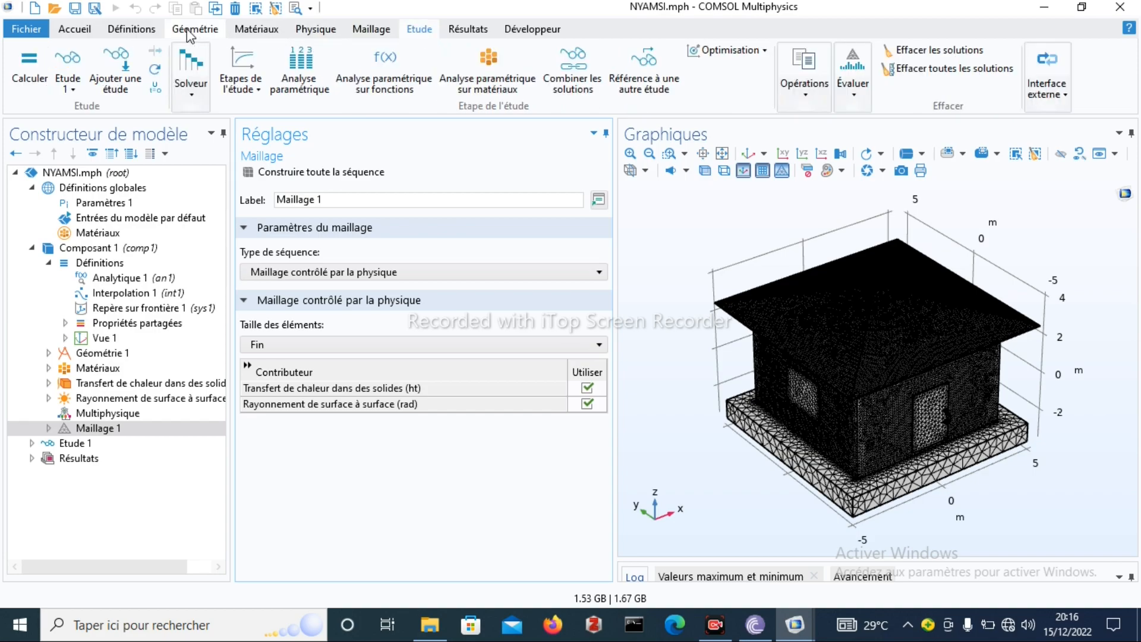
pyautogui.click(135, 88)
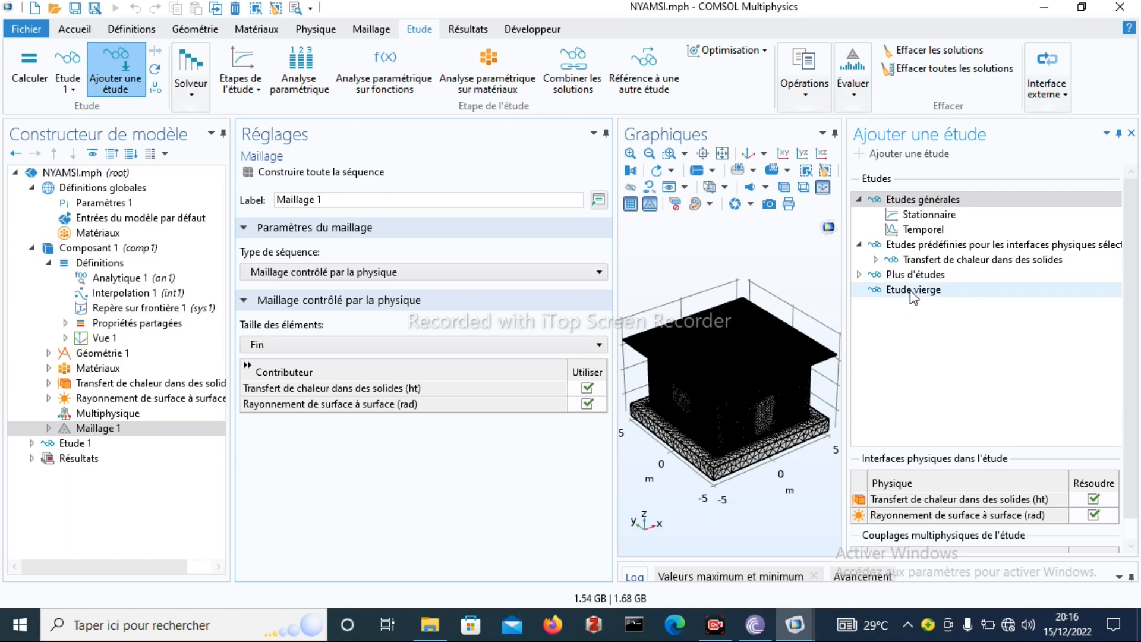
pyautogui.click(923, 229)
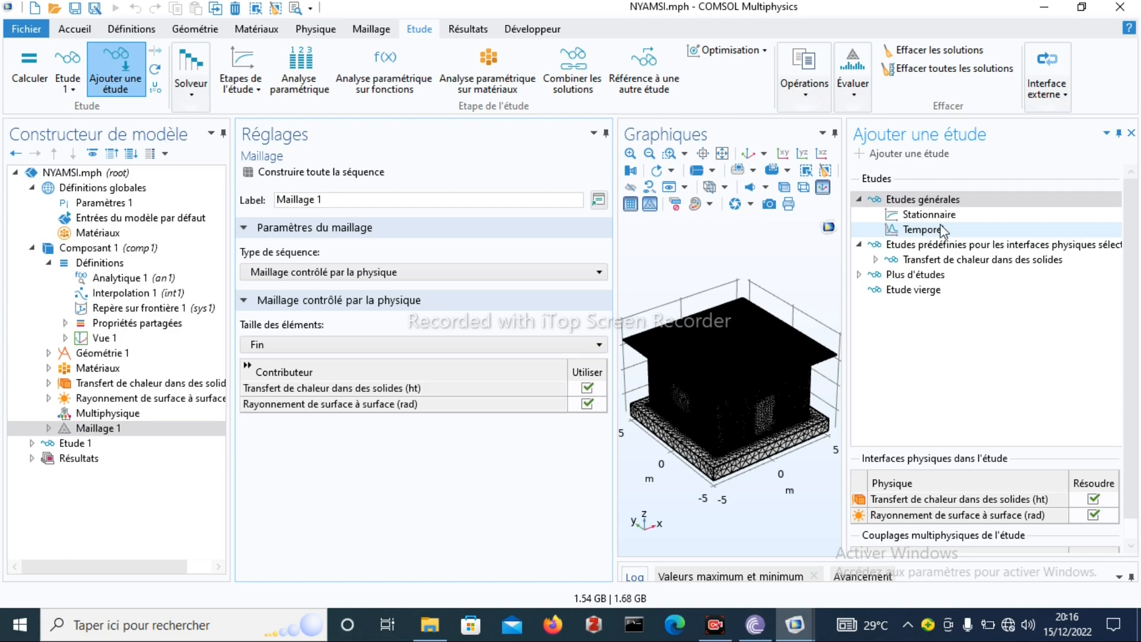
pyautogui.click(909, 245)
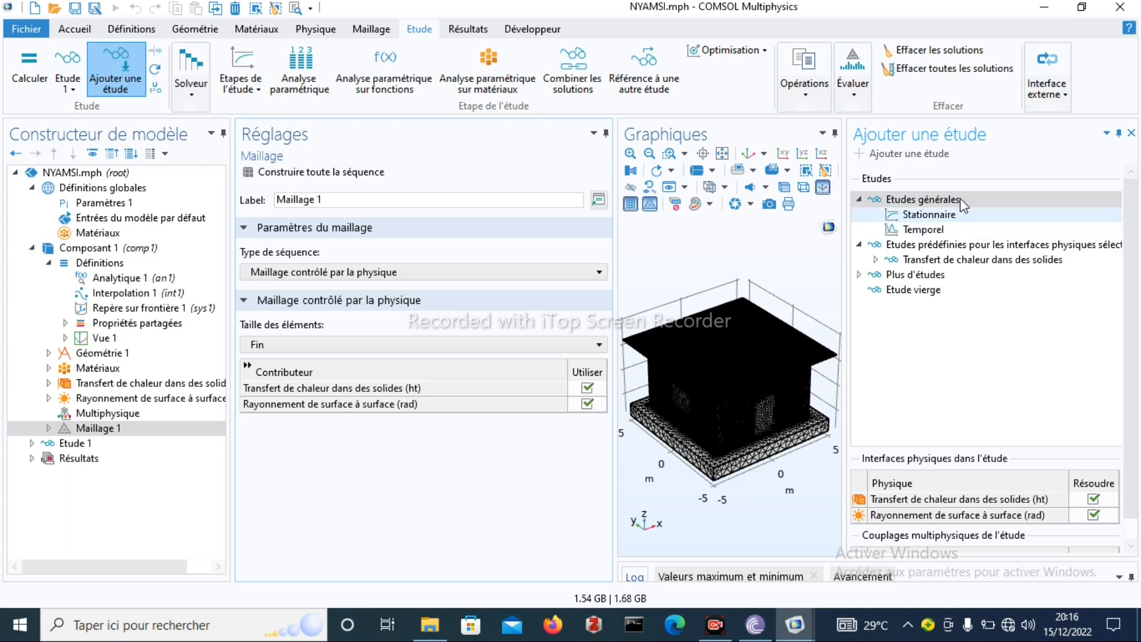
pyautogui.click(1130, 132)
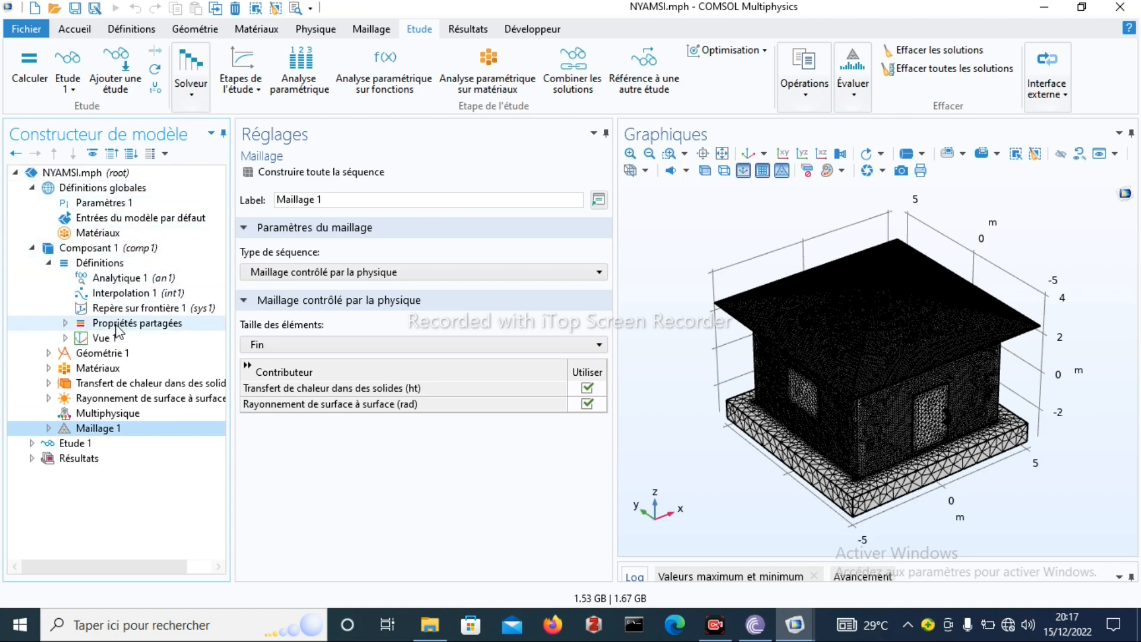
pyautogui.click(65, 323)
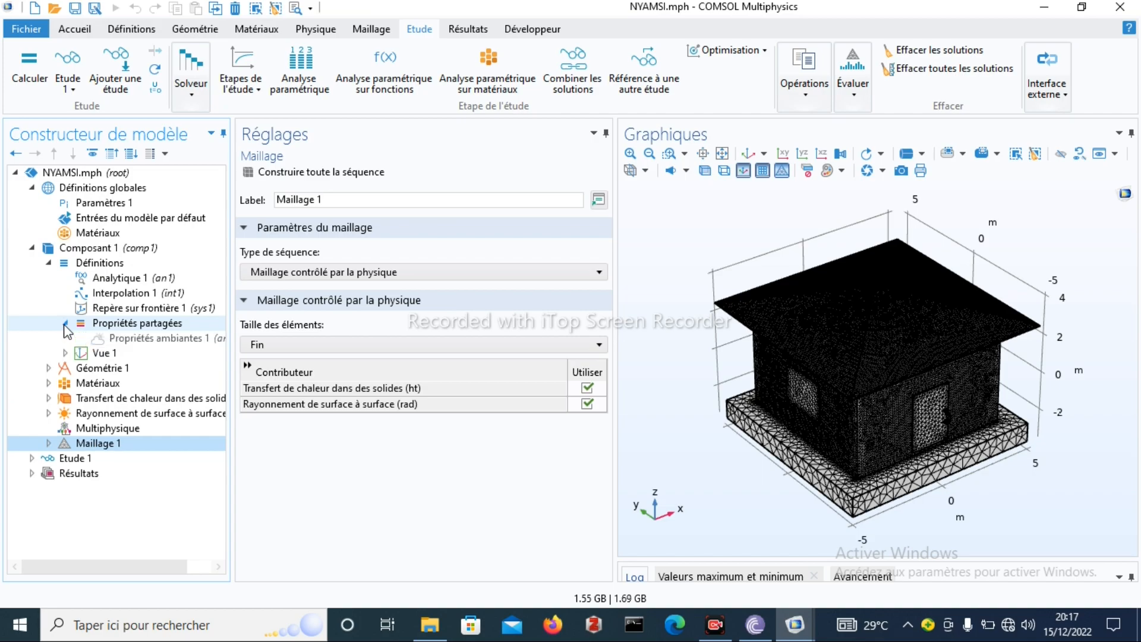
pyautogui.click(65, 324)
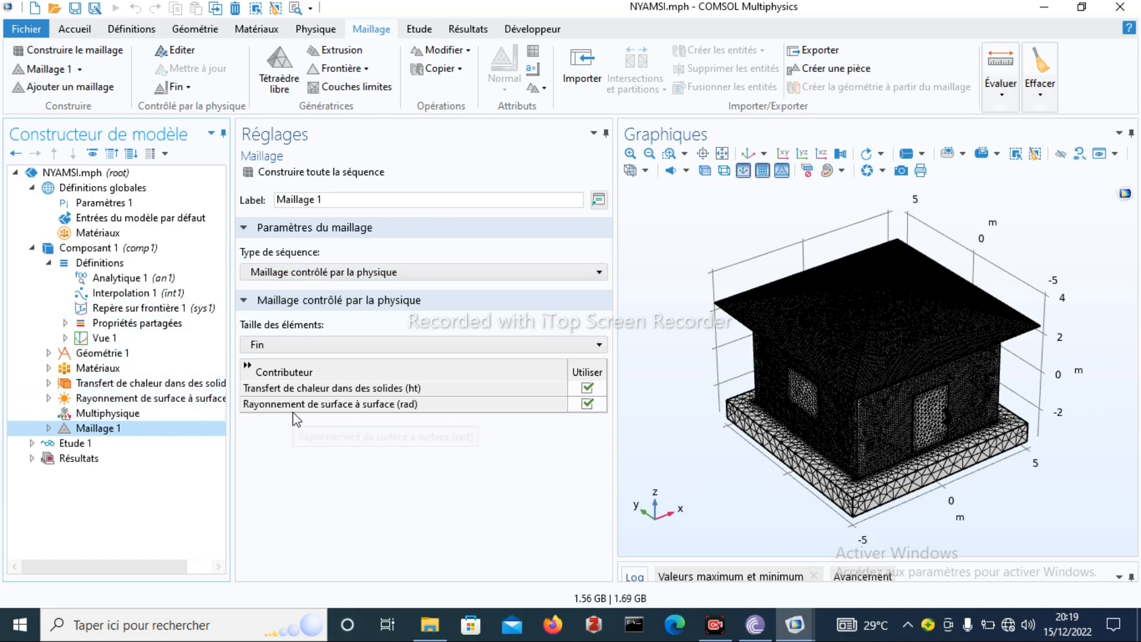
# Show the Température (ht) results and activate their Surface plot to colour the whole house by temperature
pyautogui.click(32, 458)
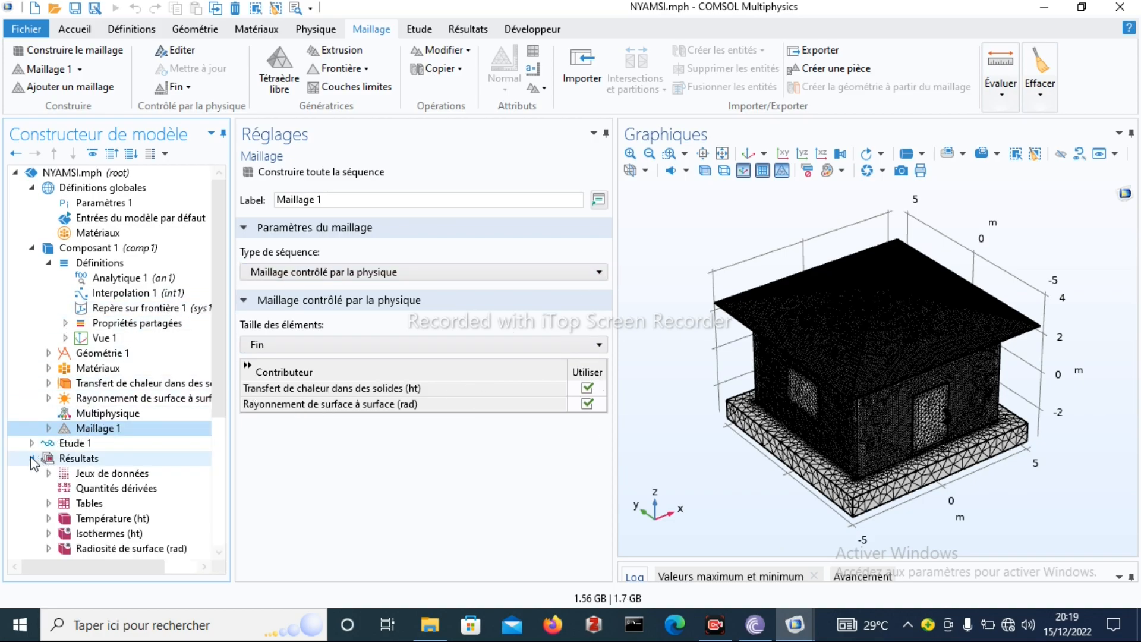
pyautogui.click(118, 521)
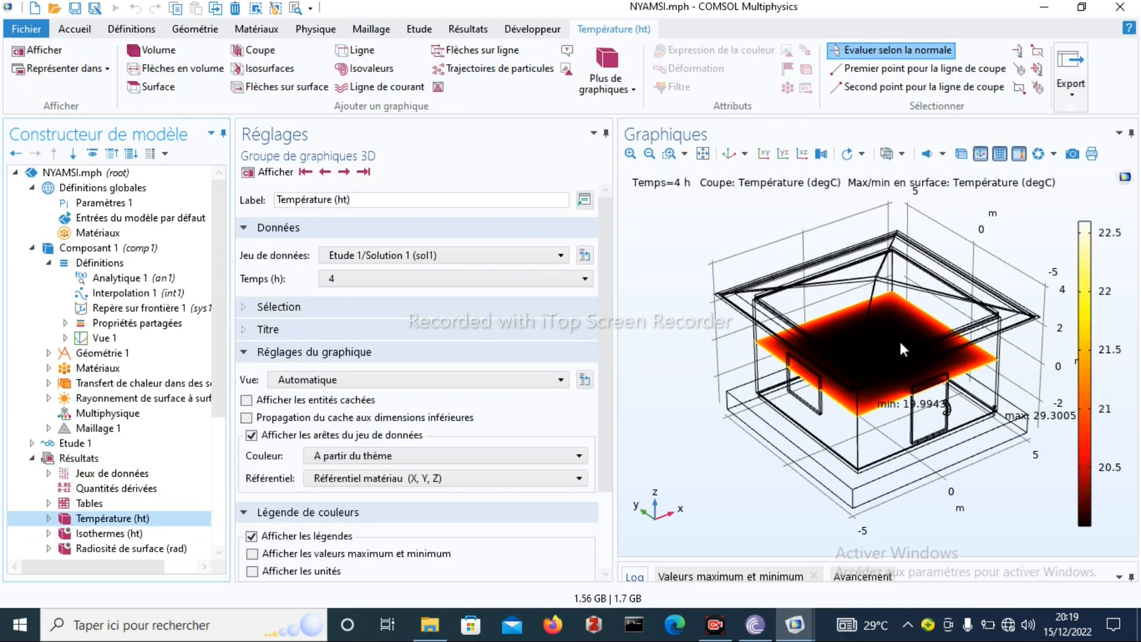
pyautogui.moveTo(886, 356); pyautogui.dragTo(876, 326)
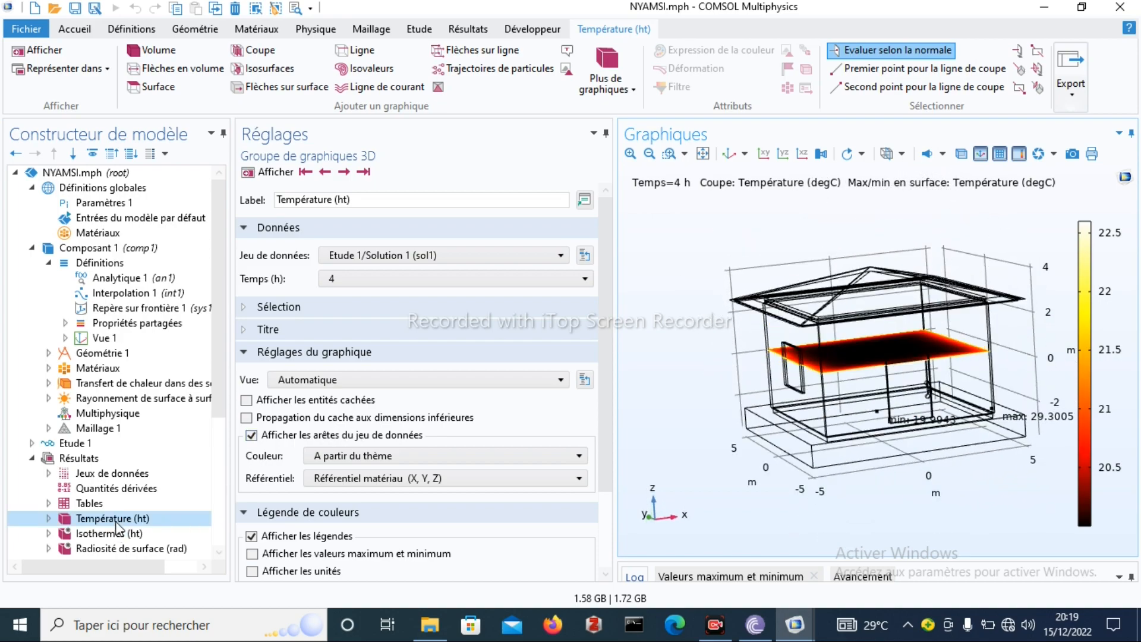
pyautogui.click(49, 519)
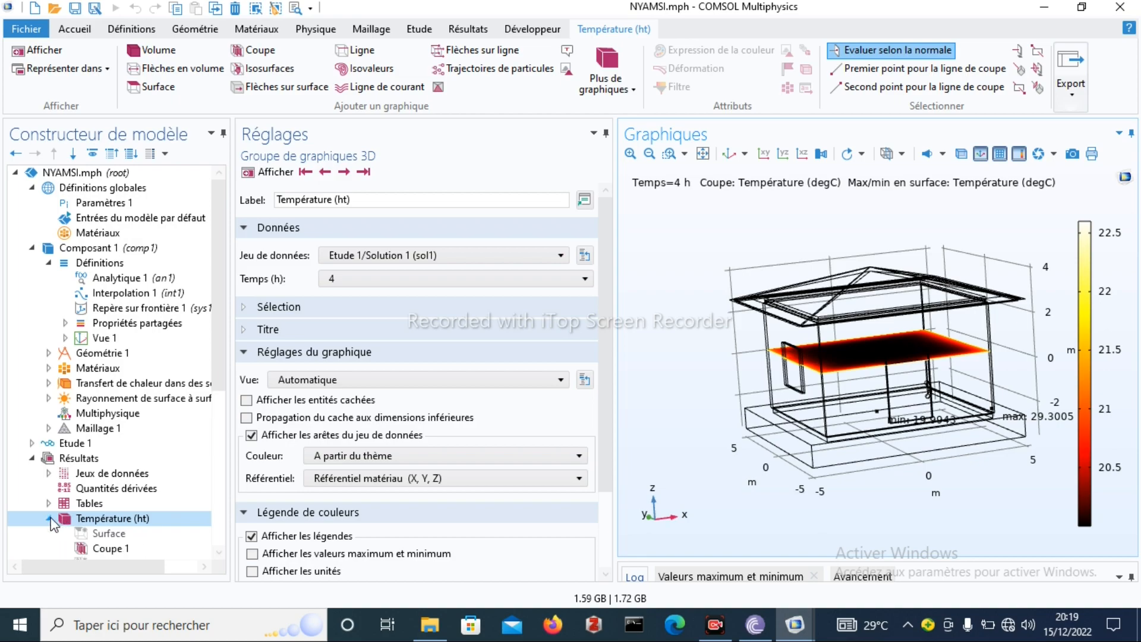
pyautogui.click(99, 537)
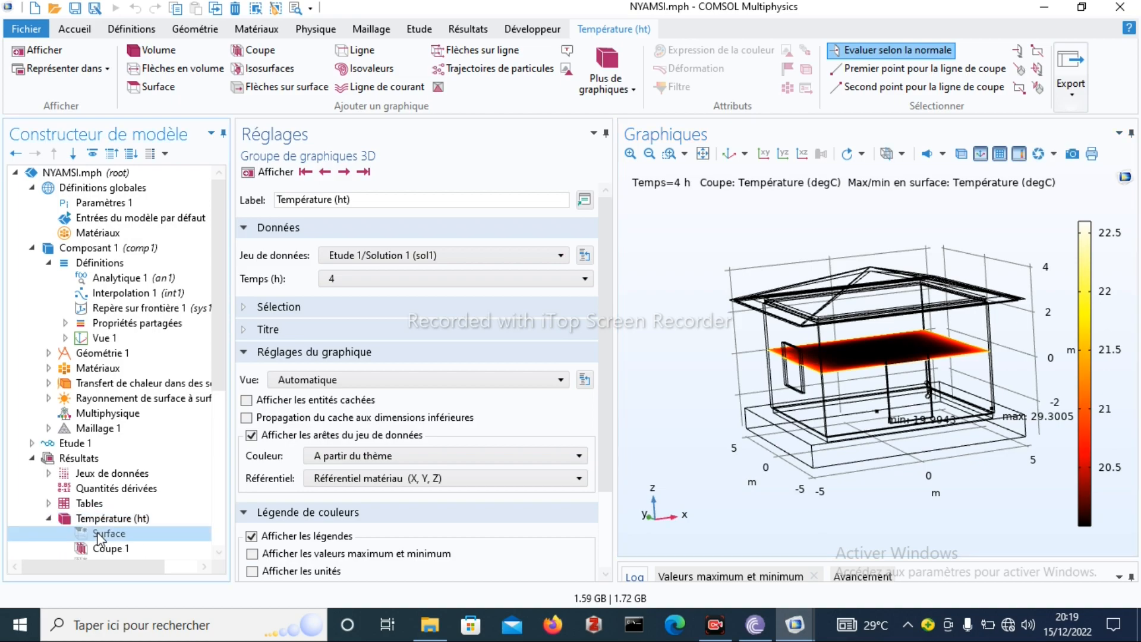
pyautogui.rightClick(99, 537)
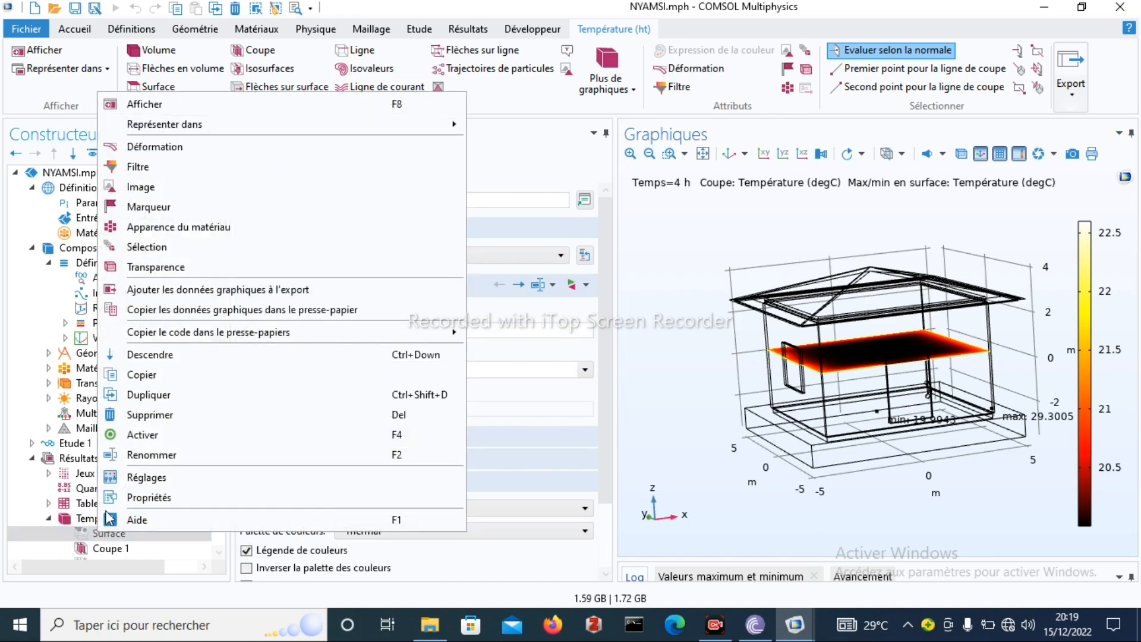
pyautogui.click(136, 434)
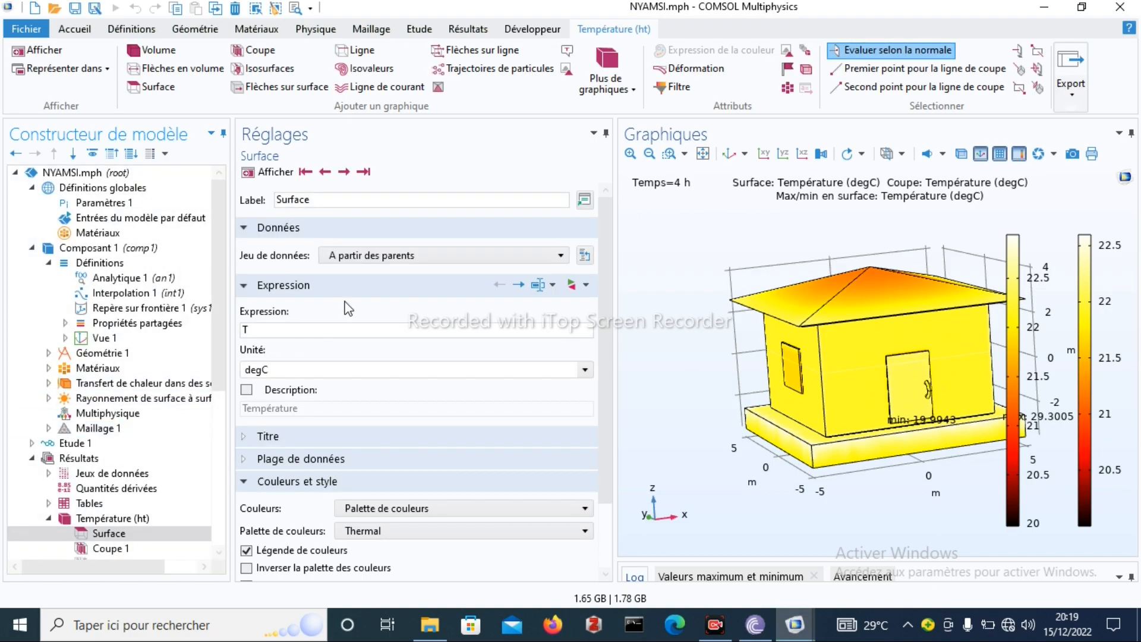
# Inspect the surface temperature of the house at 5 h and at the initial time of 0 h
pyautogui.click(729, 154)
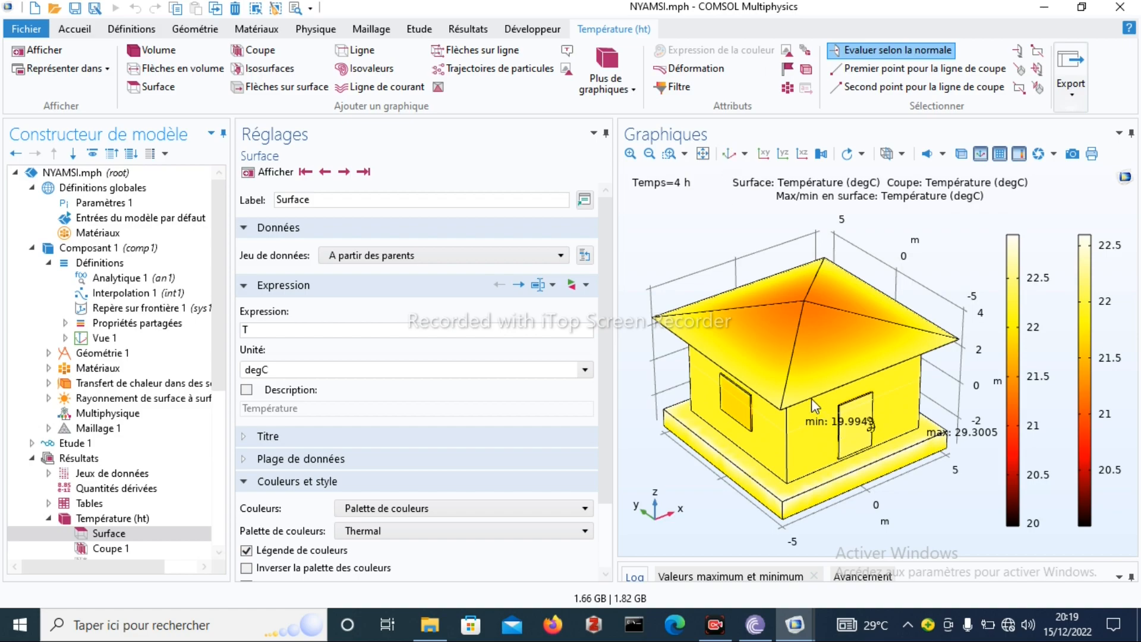
pyautogui.moveTo(810, 360)
pyautogui.mouseDown()
pyautogui.moveTo(814, 345)
pyautogui.moveTo(789, 361)
pyautogui.mouseUp()
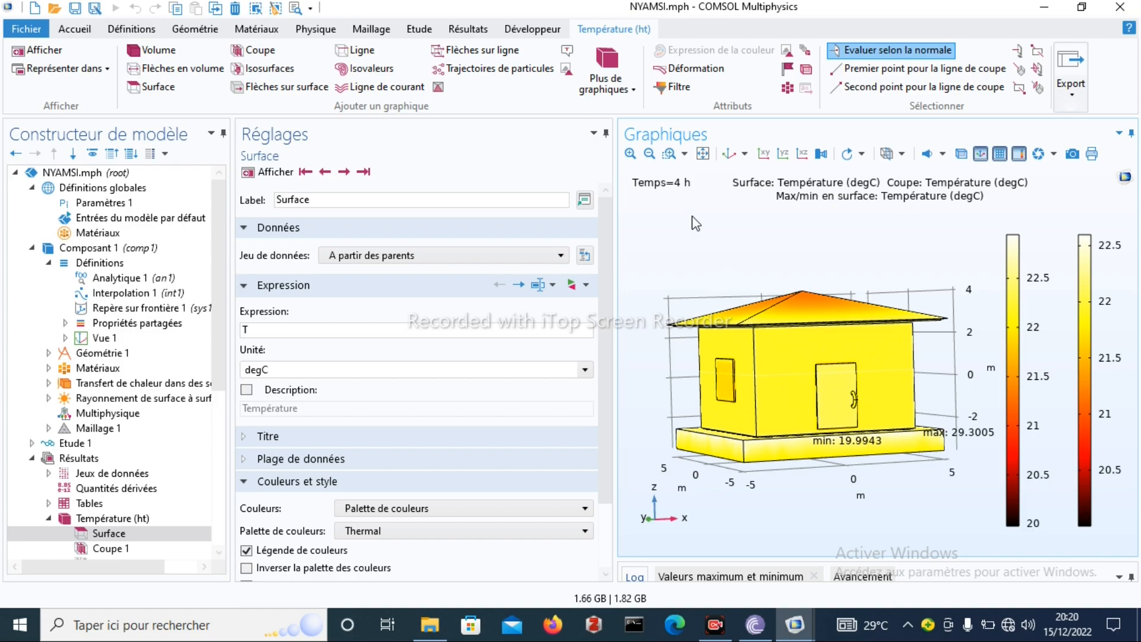
pyautogui.click(343, 176)
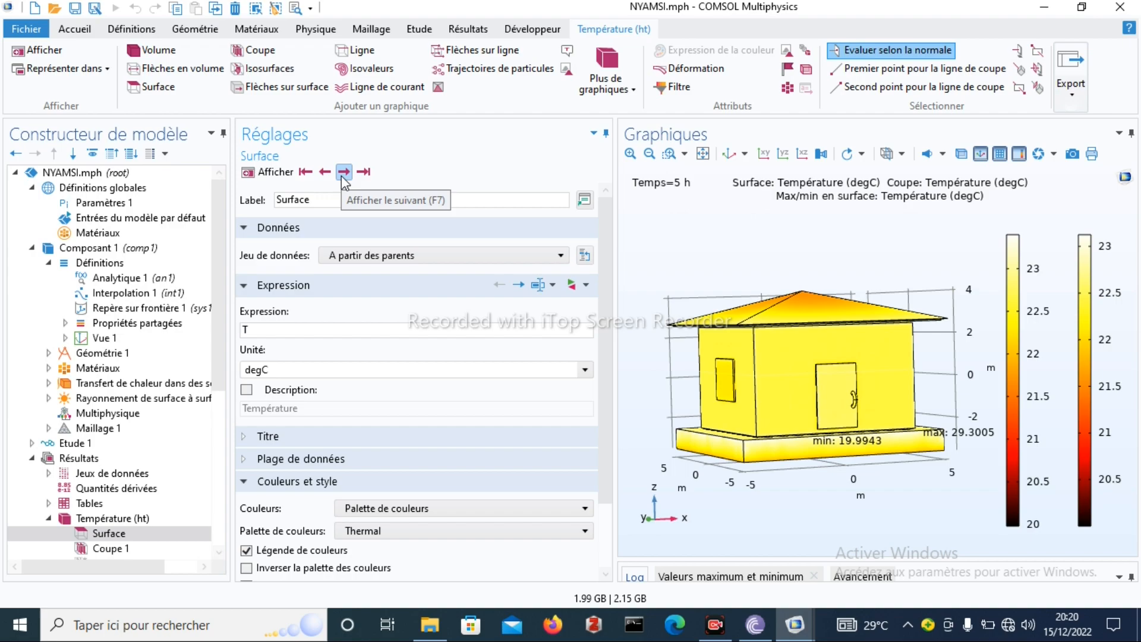
pyautogui.click(306, 173)
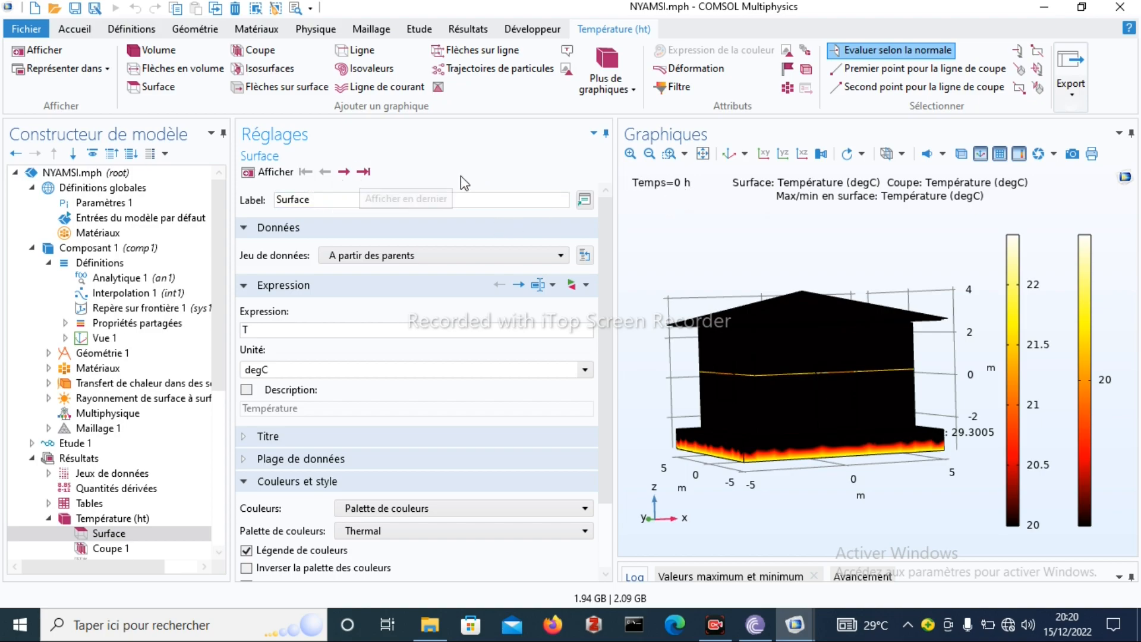
pyautogui.click(728, 154)
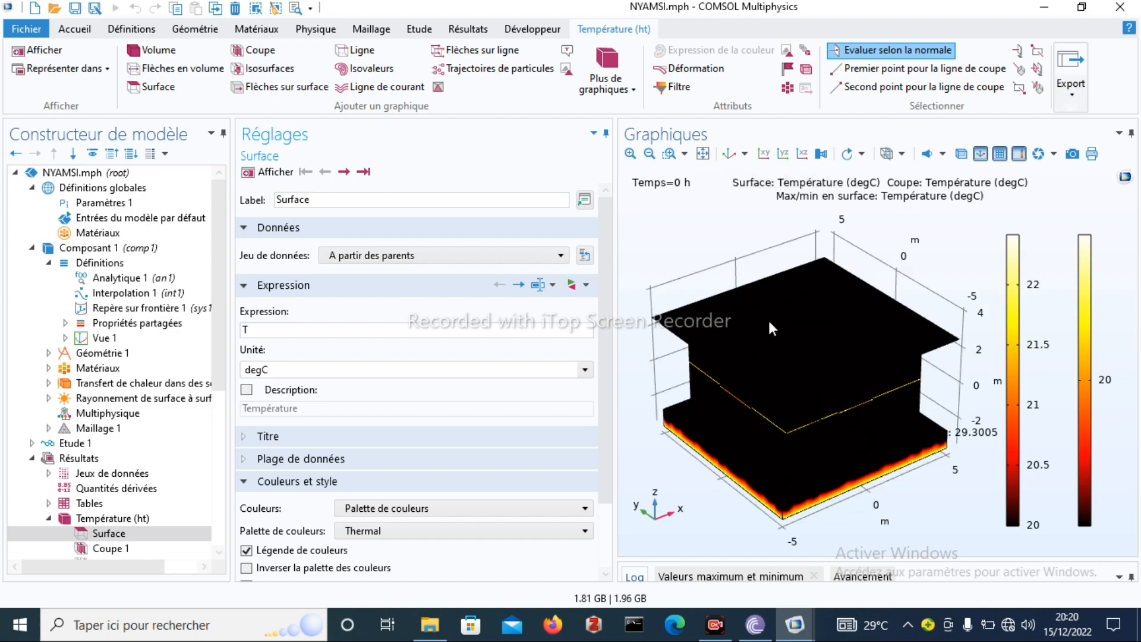
pyautogui.moveTo(778, 388); pyautogui.dragTo(775, 350)
pyautogui.moveTo(821, 356); pyautogui.dragTo(786, 341)
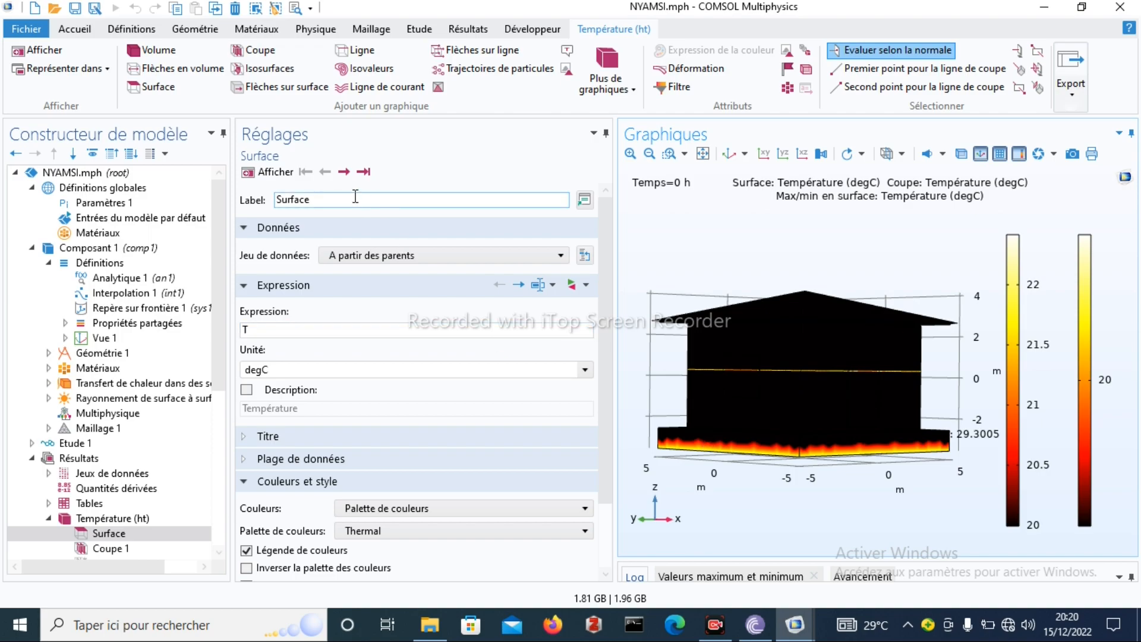
# Display the surface temperature at the last time, 24 h, and inspect the roof, walls and door
pyautogui.click(363, 172)
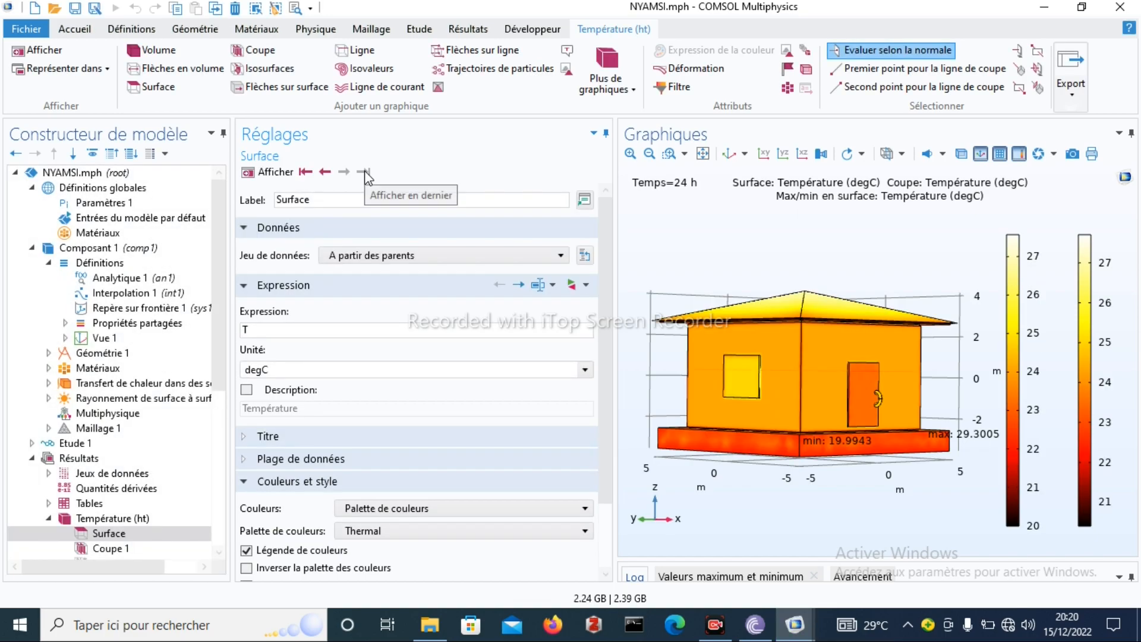
pyautogui.moveTo(804, 367); pyautogui.dragTo(801, 396)
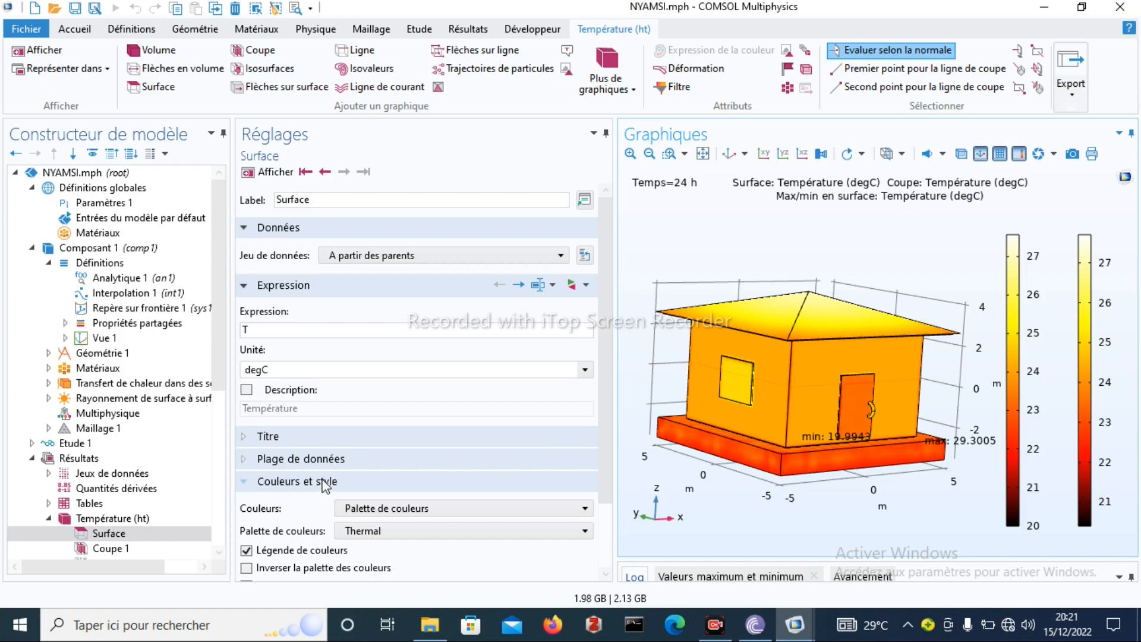
pyautogui.moveTo(779, 406); pyautogui.dragTo(726, 375)
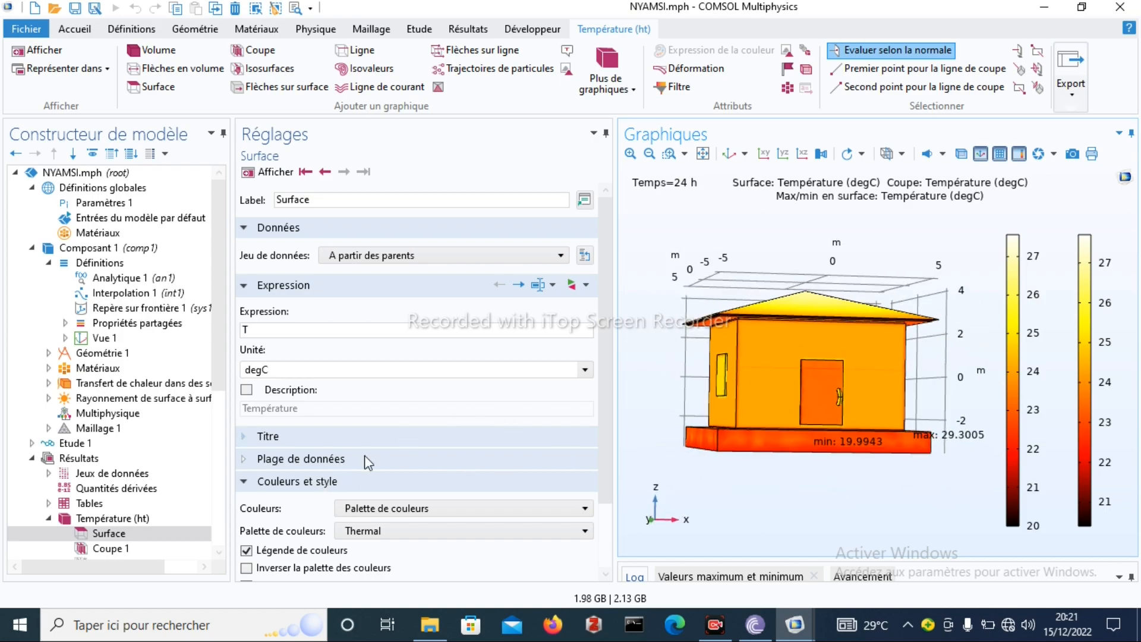
# Deactivate the Surface plot of Température (ht) and inspect the horizontal temperature slice inside the house
pyautogui.rightClick(121, 537)
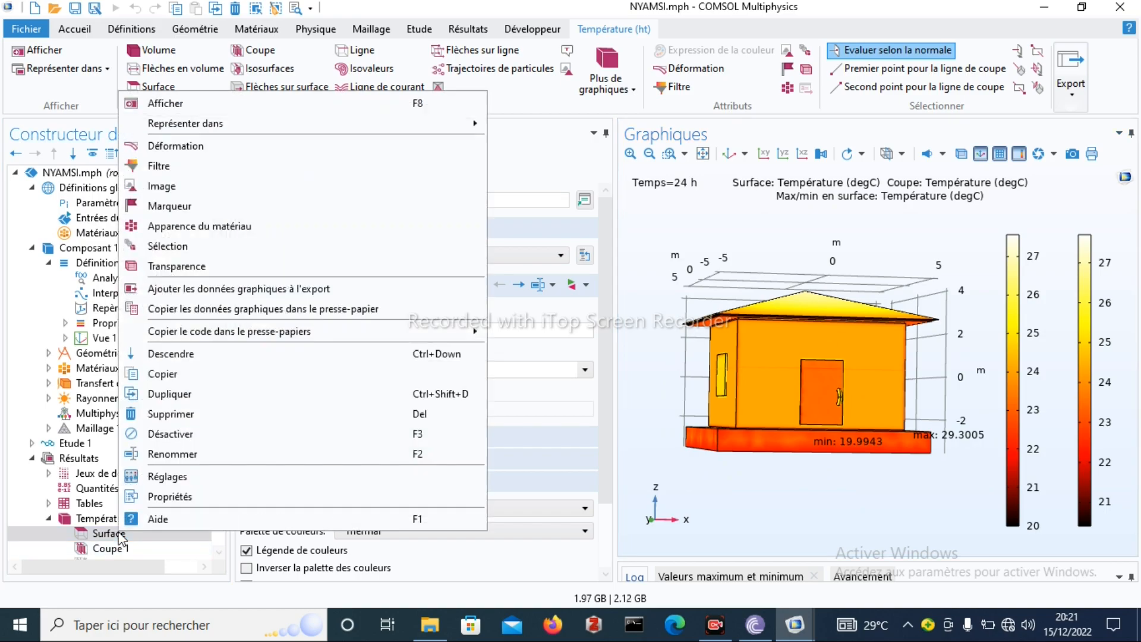
pyautogui.click(165, 439)
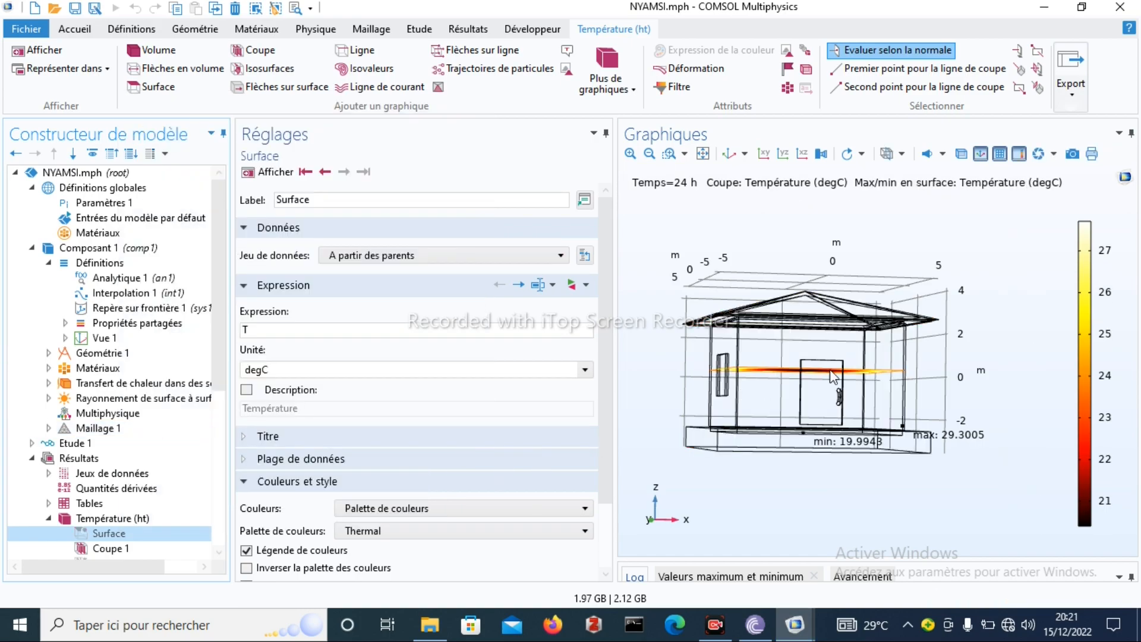
pyautogui.click(810, 376)
pyautogui.moveTo(809, 376); pyautogui.dragTo(773, 392)
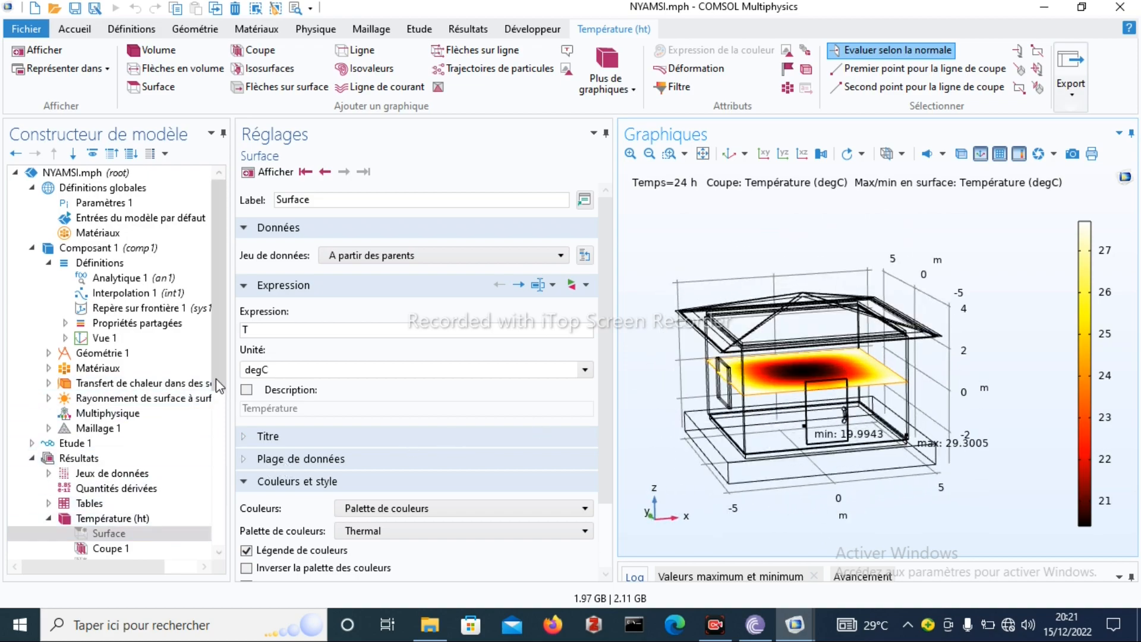
# Activate Coupe 2 in Température (ht) to add the YZ-plane temperature slice, and inspect it inside the house
pyautogui.moveTo(216, 379); pyautogui.dragTo(215, 430)
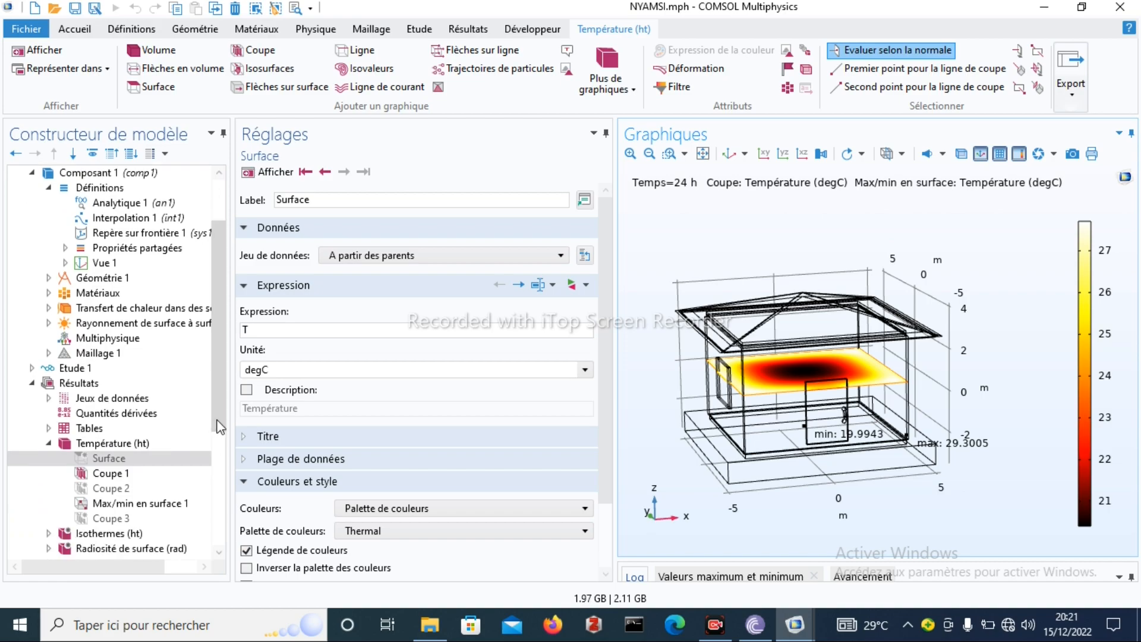
pyautogui.click(111, 489)
pyautogui.rightClick(117, 493)
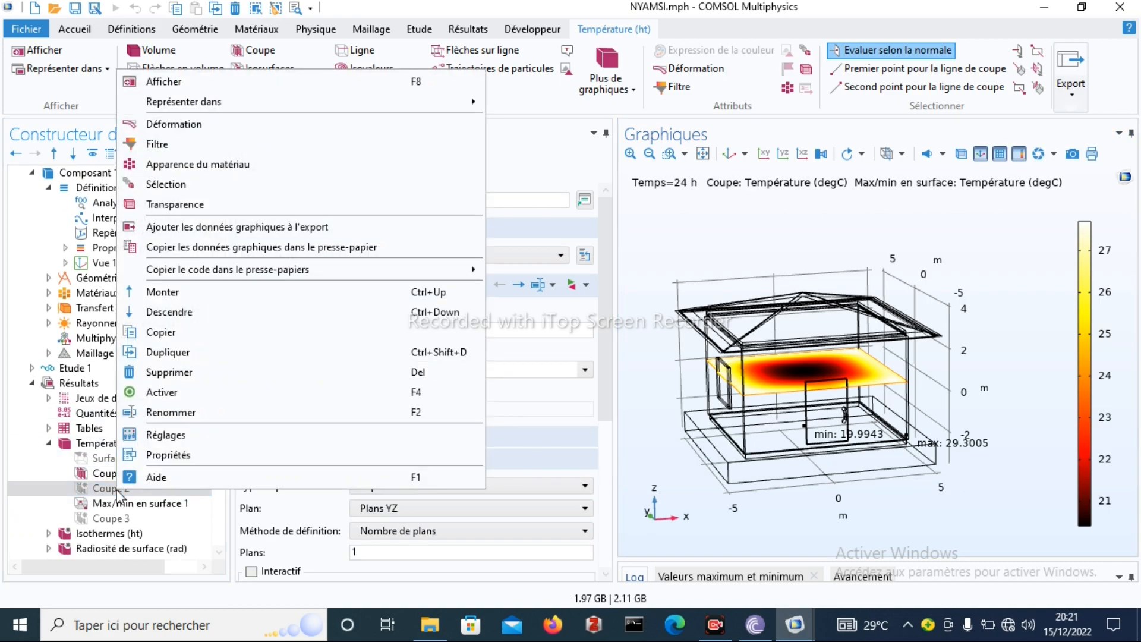
pyautogui.click(173, 392)
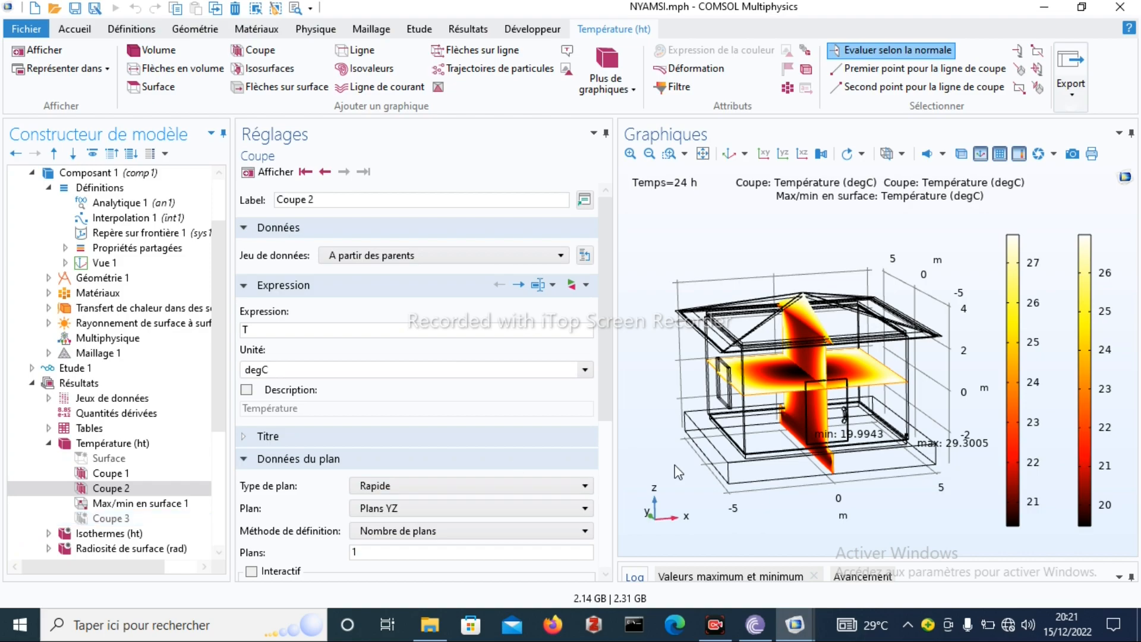
pyautogui.moveTo(831, 390); pyautogui.dragTo(662, 419)
pyautogui.click(115, 493)
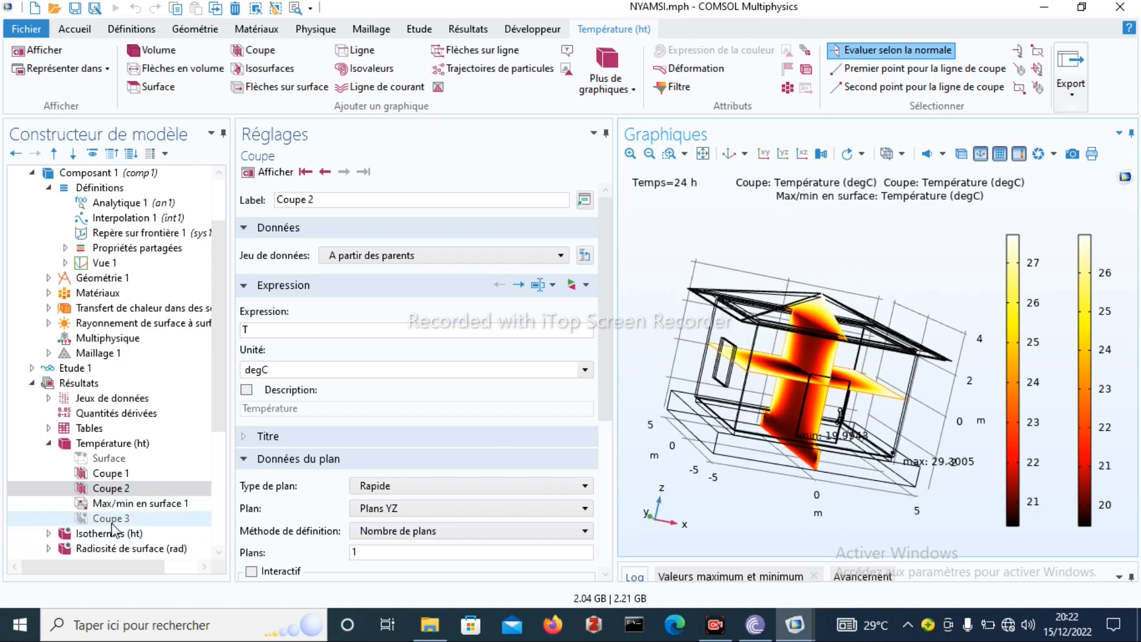
# Activate Coupe 3 in Température (ht) to add the ZX-plane slice, and inspect the three crossing slices from several sides
pyautogui.click(114, 520)
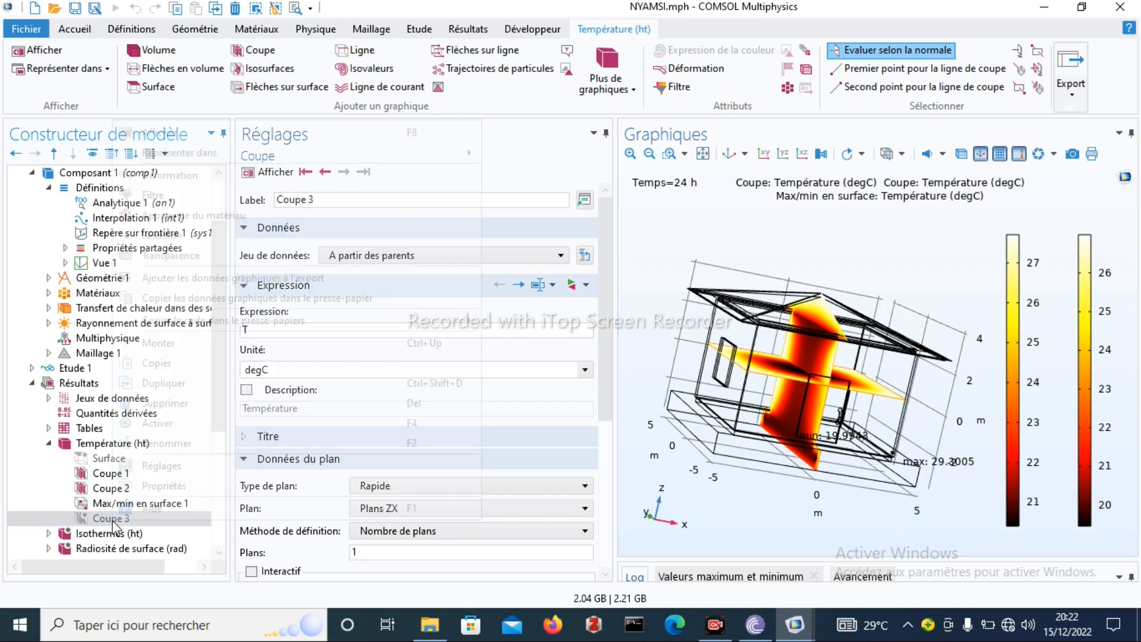
pyautogui.rightClick(114, 519)
pyautogui.click(145, 423)
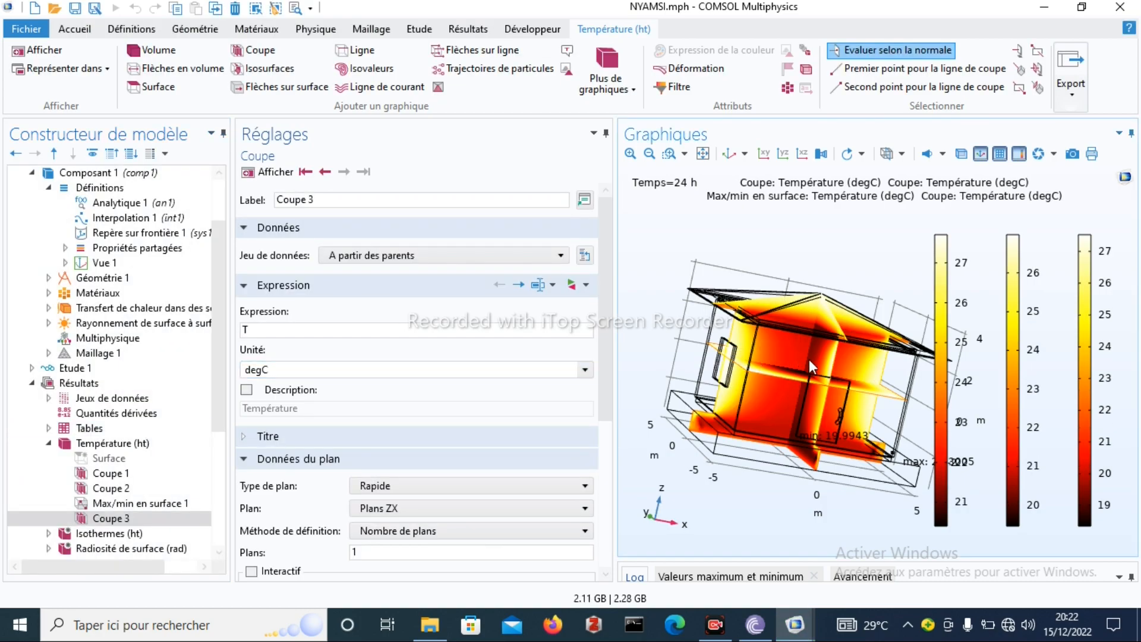
pyautogui.moveTo(810, 361); pyautogui.dragTo(574, 516)
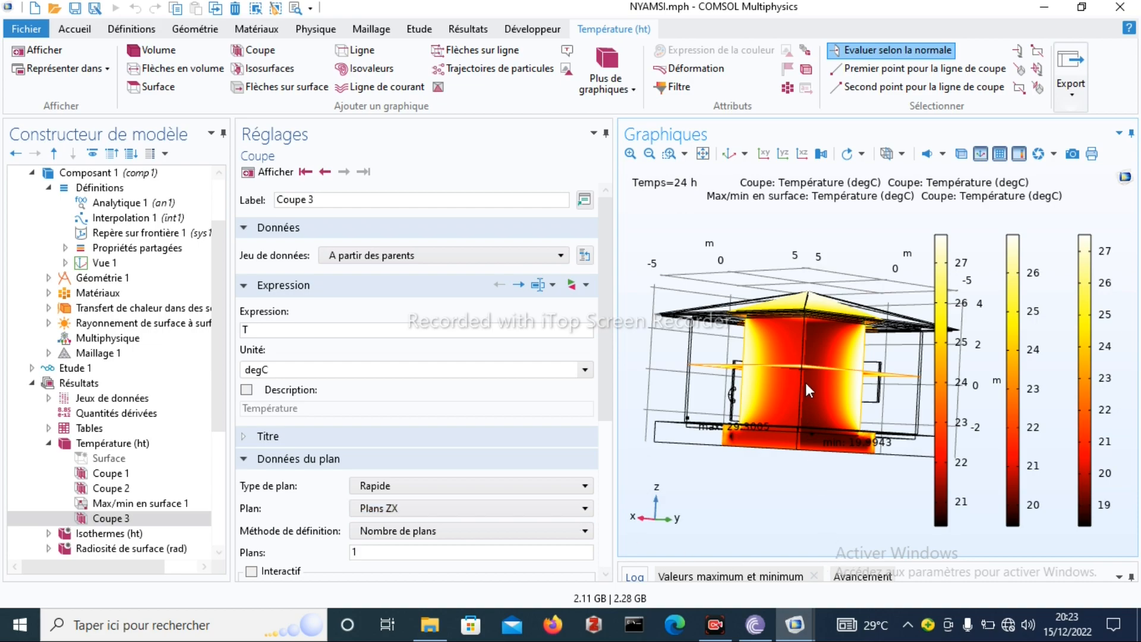
pyautogui.moveTo(808, 390)
pyautogui.mouseDown()
pyautogui.moveTo(810, 410)
pyautogui.moveTo(805, 397)
pyautogui.moveTo(834, 393)
pyautogui.moveTo(772, 386)
pyautogui.moveTo(719, 410)
pyautogui.moveTo(694, 385)
pyautogui.moveTo(730, 430)
pyautogui.moveTo(842, 412)
pyautogui.moveTo(803, 399)
pyautogui.mouseUp()
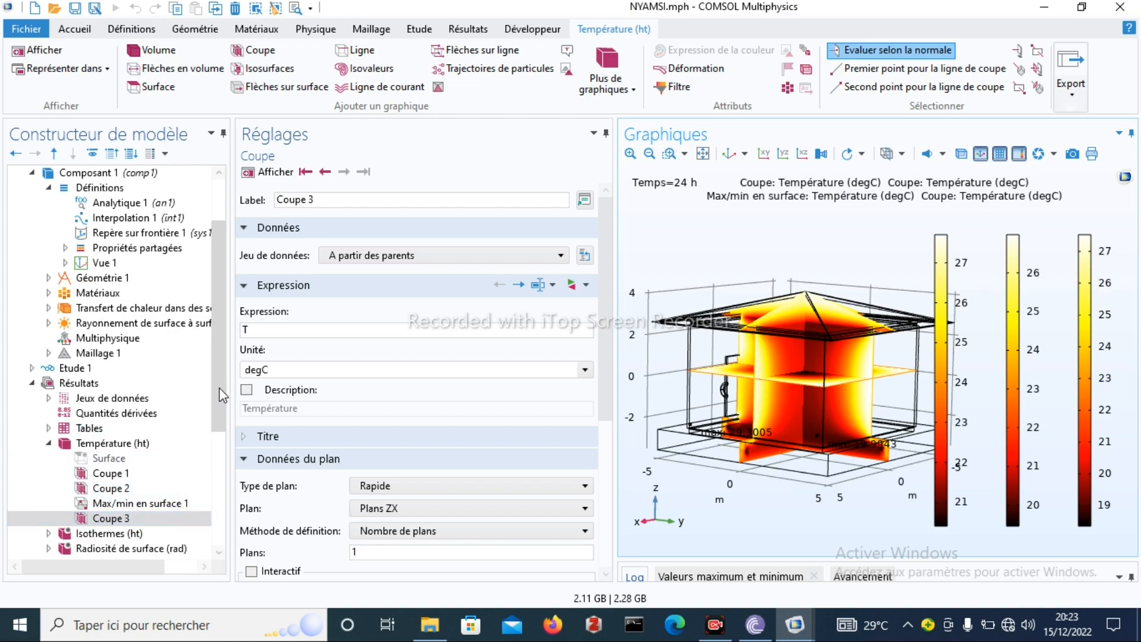
# Display Graphique sur ligne 5 of Groupe de graphiques 1D 4 to view temperature along the arc length
pyautogui.moveTo(221, 395); pyautogui.dragTo(222, 473)
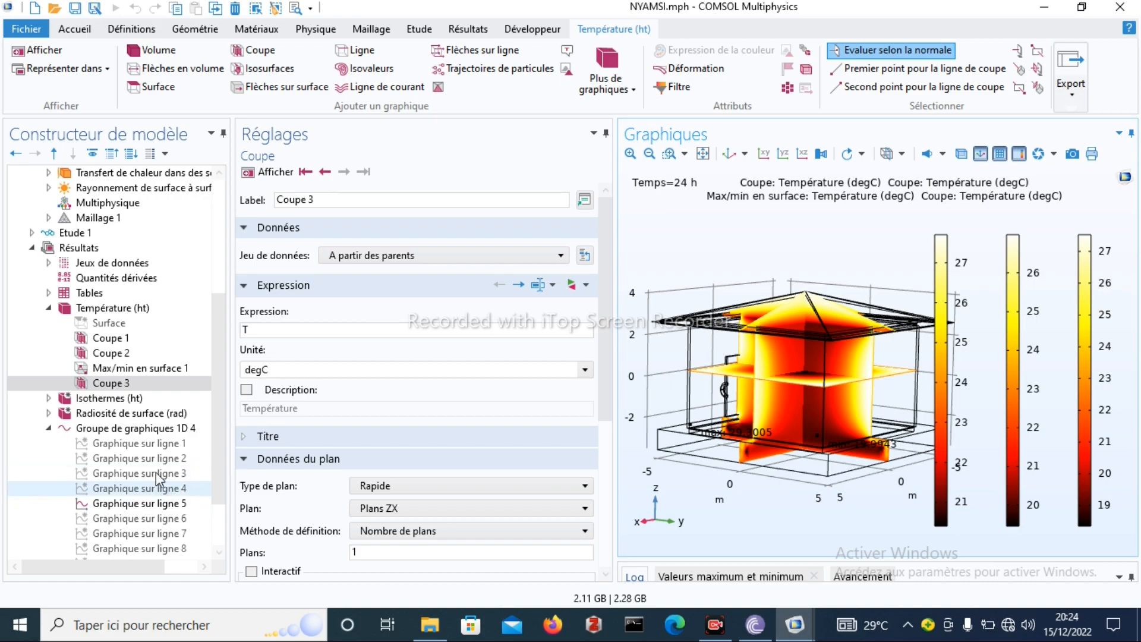
pyautogui.click(148, 505)
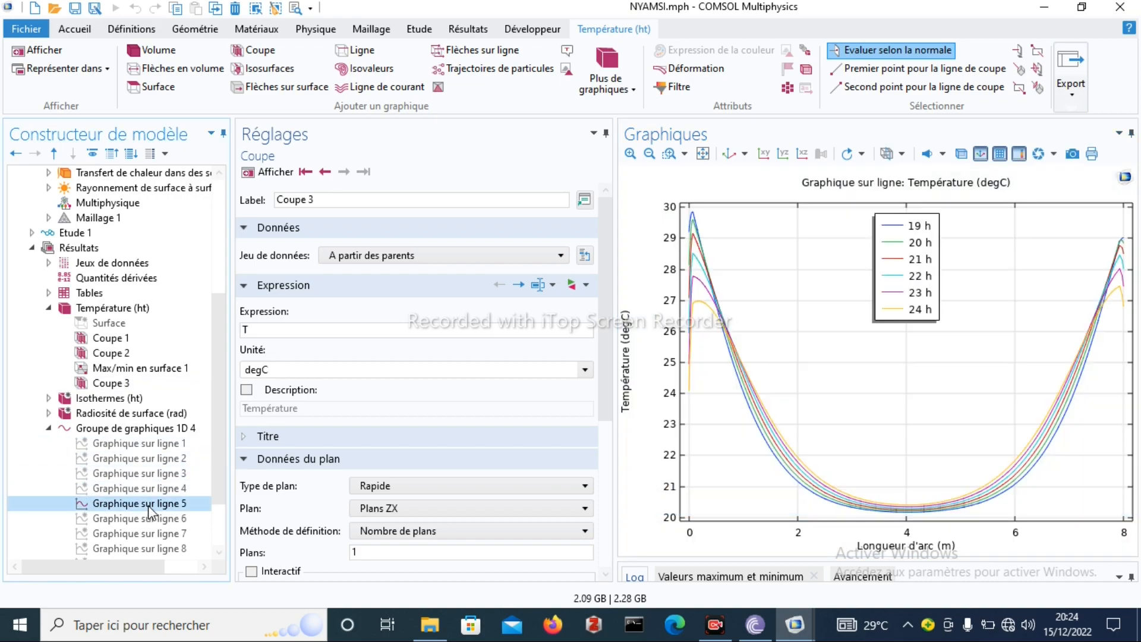